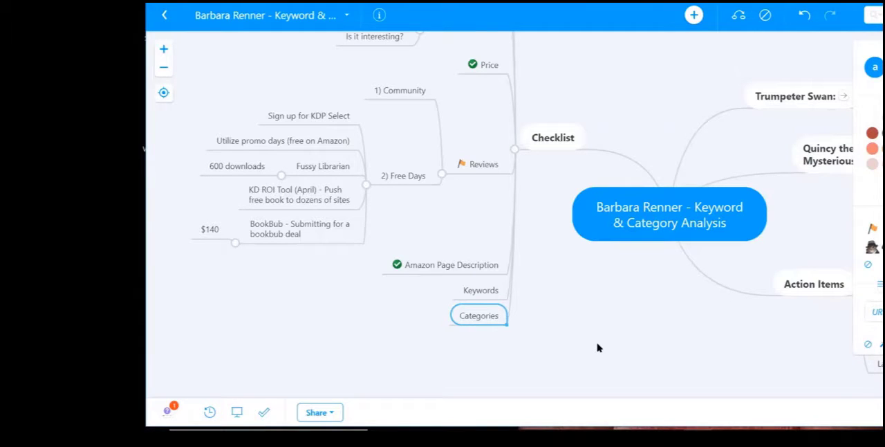
# Step: Add a subtopic reading "Locate 10 categories" under the Categories topic of the Checklist branch
pyautogui.press('Tab')
pyautogui.write('L')
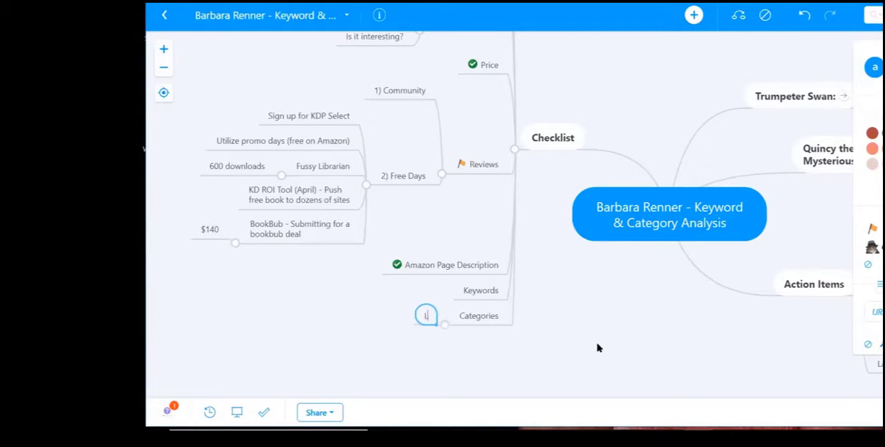
pyautogui.write('ocate 10')
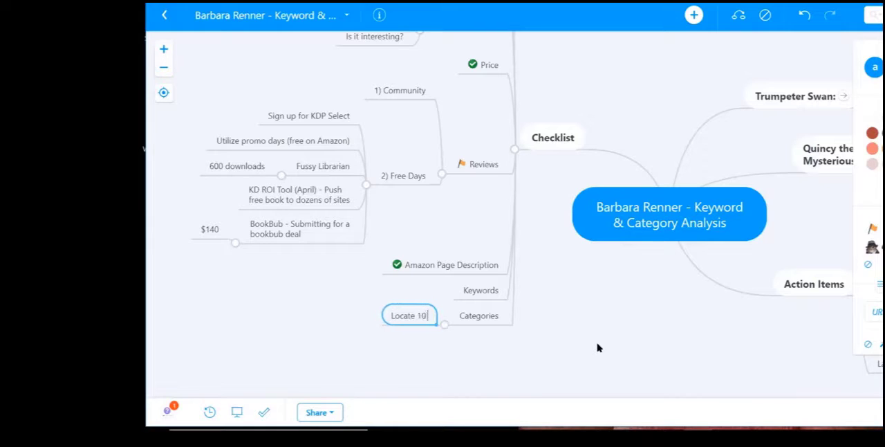
pyautogui.write(' categories')
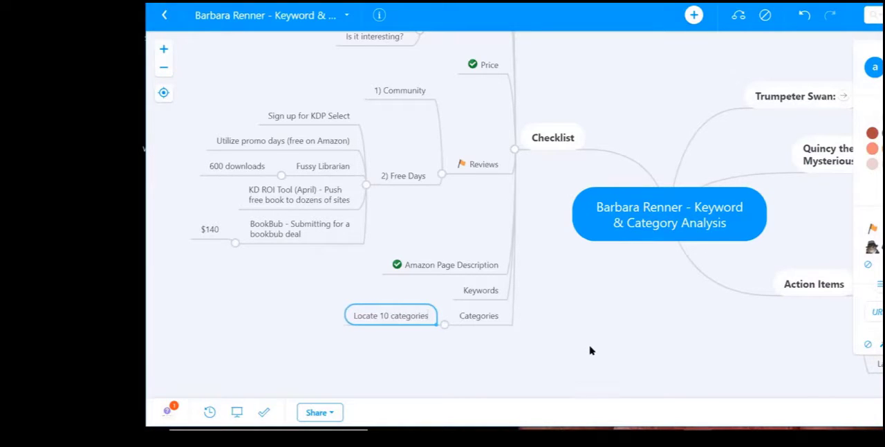
# Step: Add a second subtopic reading "Publisher Rocket" under the Categories topic
pyautogui.click(488, 310)
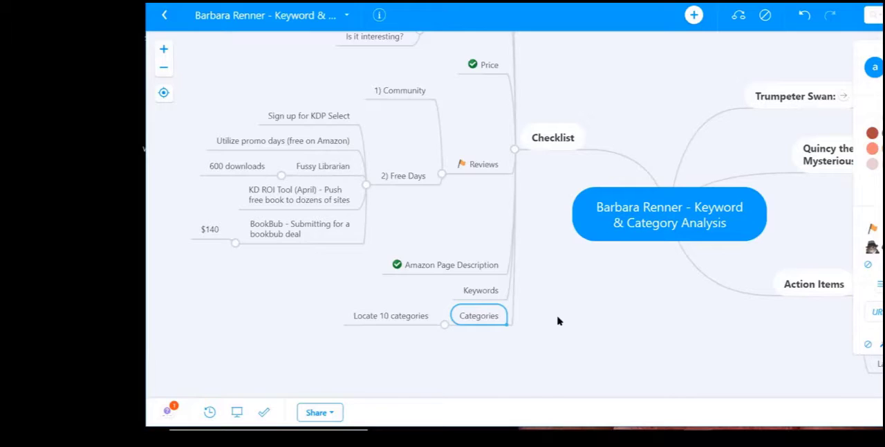
pyautogui.click(478, 290)
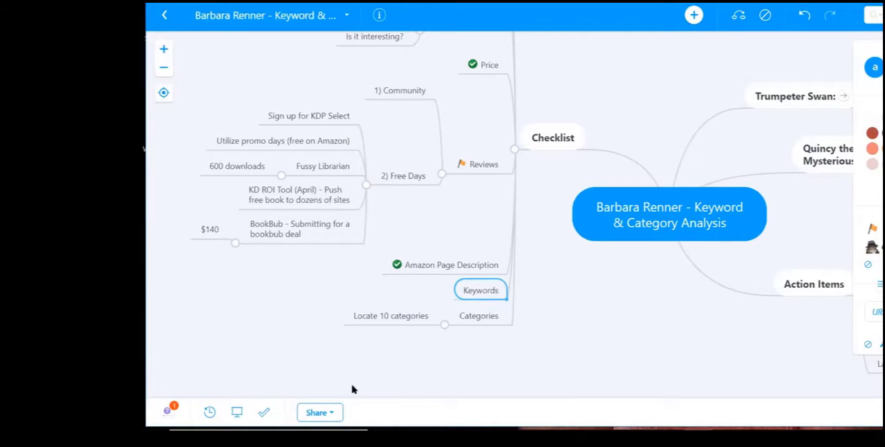
pyautogui.moveTo(352, 387); pyautogui.dragTo(433, 394)
pyautogui.moveTo(659, 340); pyautogui.dragTo(623, 316)
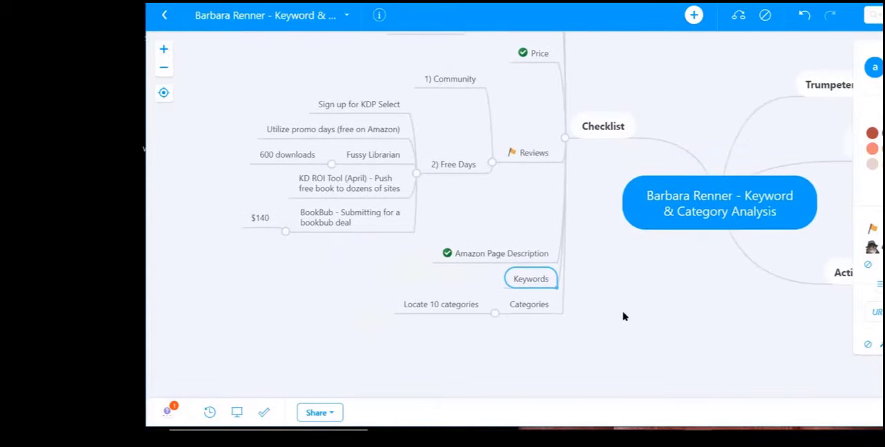
pyautogui.click(531, 312)
pyautogui.press('Tab')
pyautogui.write('k')
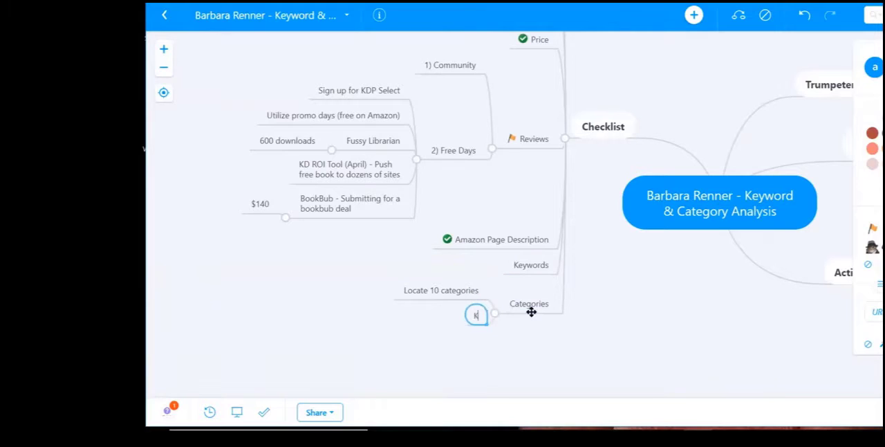
pyautogui.press('BackSpace')
pyautogui.write('Publisher Rocket')
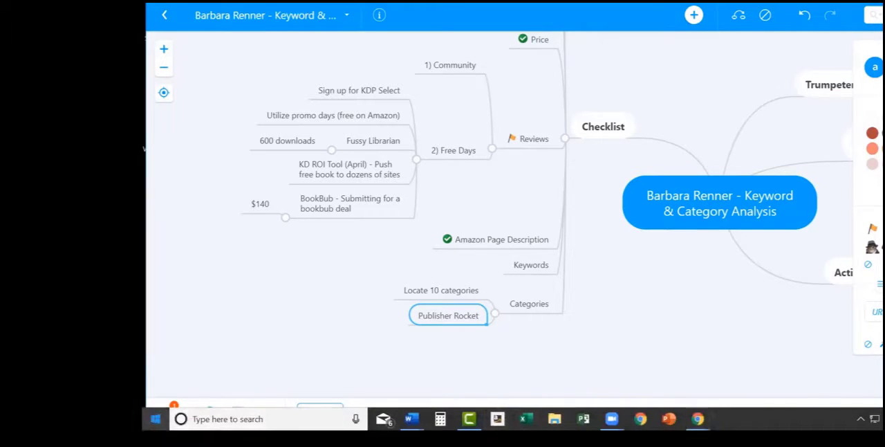
# Step: Switch to Publisher Rocket and install its available update
pyautogui.click(155, 419)
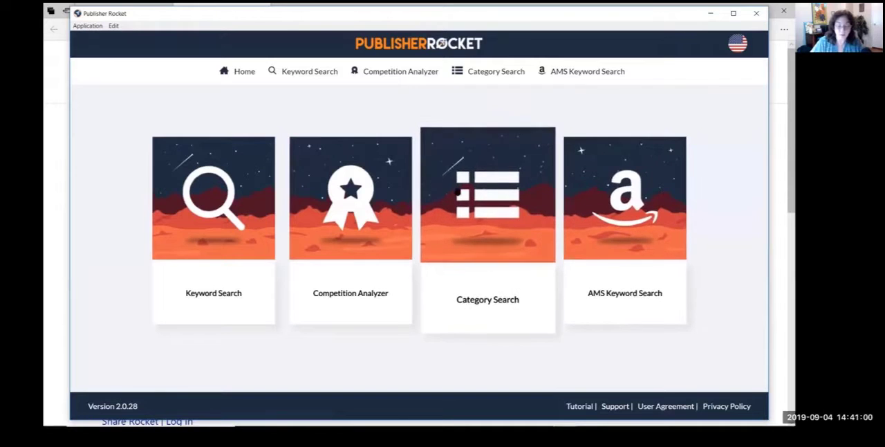
pyautogui.click(476, 187)
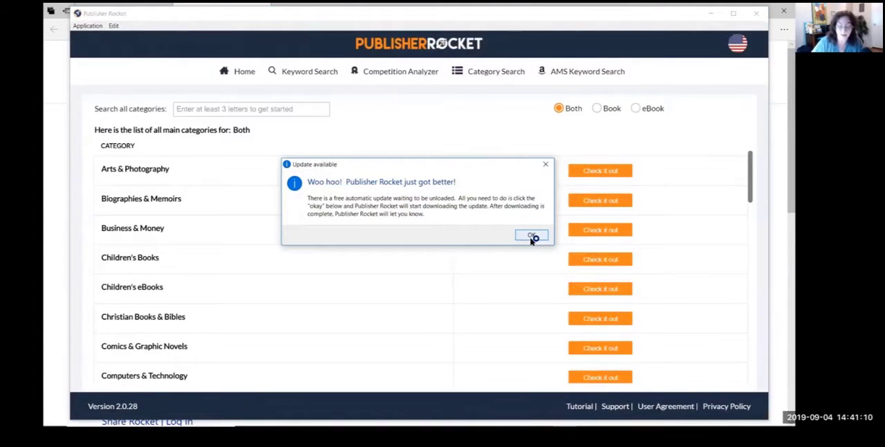
pyautogui.click(531, 236)
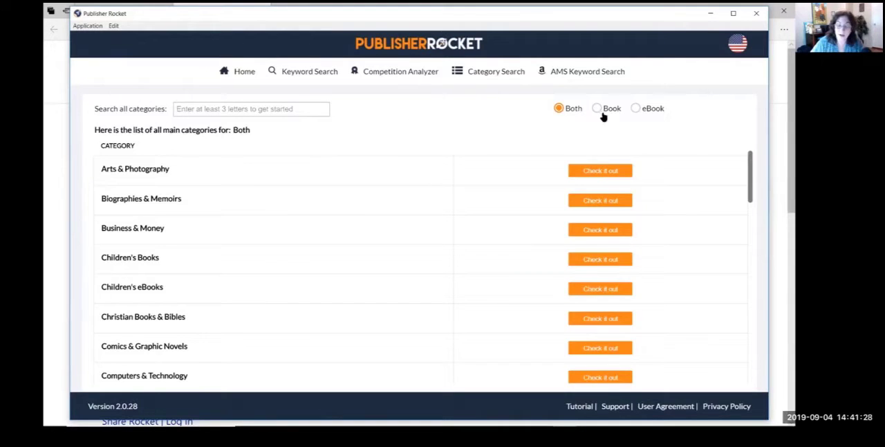
pyautogui.click(270, 110)
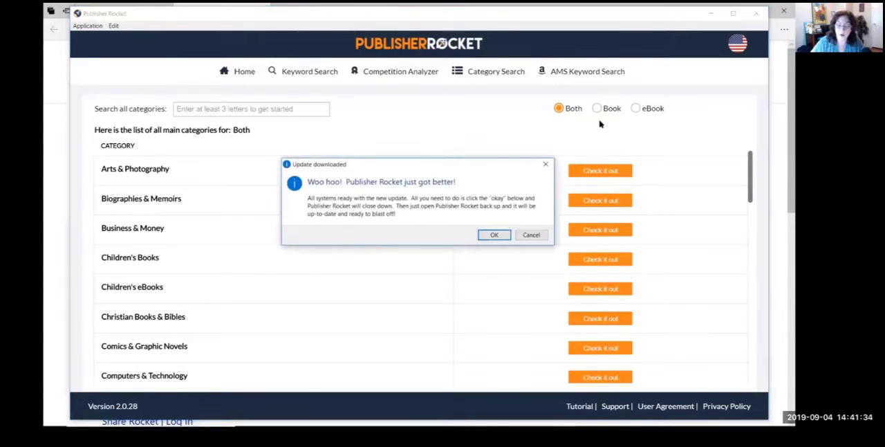
pyautogui.click(494, 234)
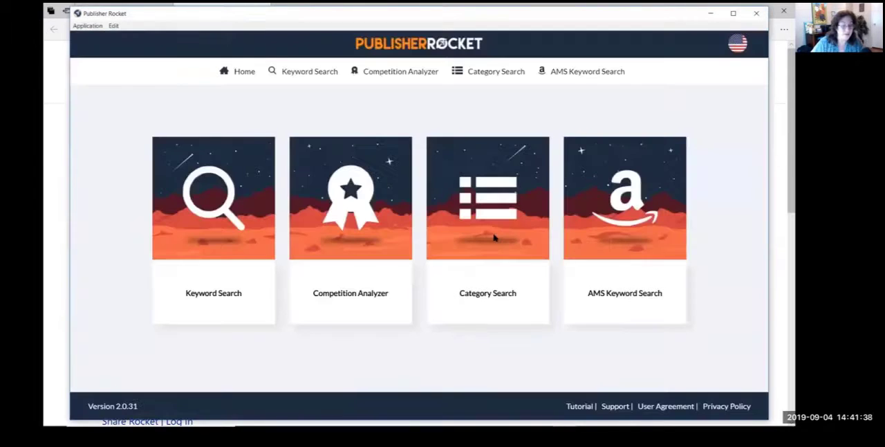
# Step: In Category Search, limit the categories to eBook and search for "birds"
pyautogui.click(476, 201)
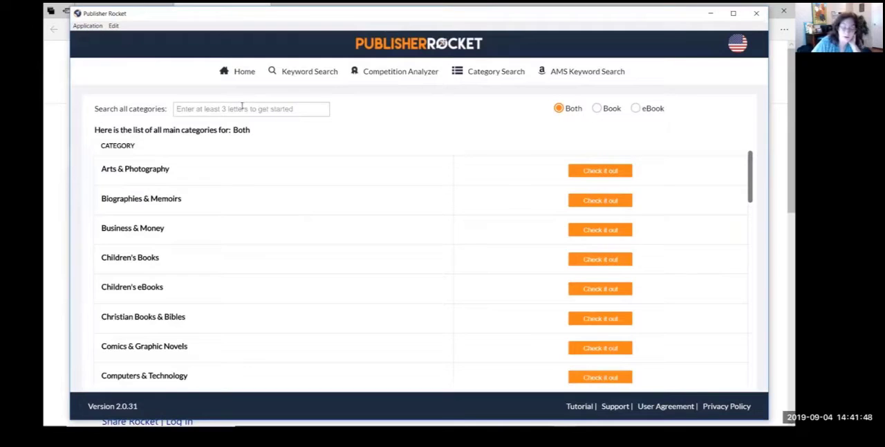
pyautogui.click(242, 108)
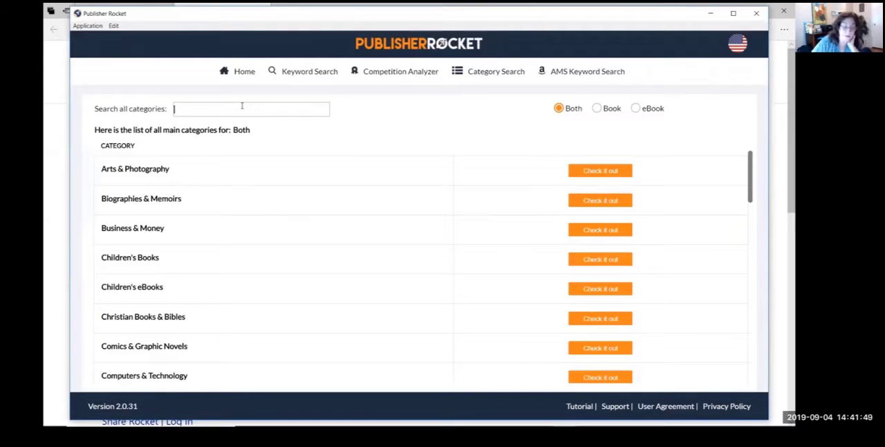
pyautogui.click(636, 109)
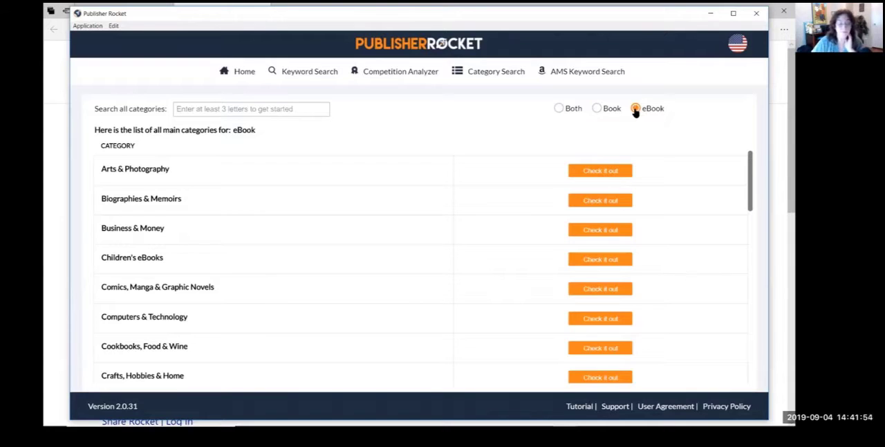
pyautogui.click(298, 111)
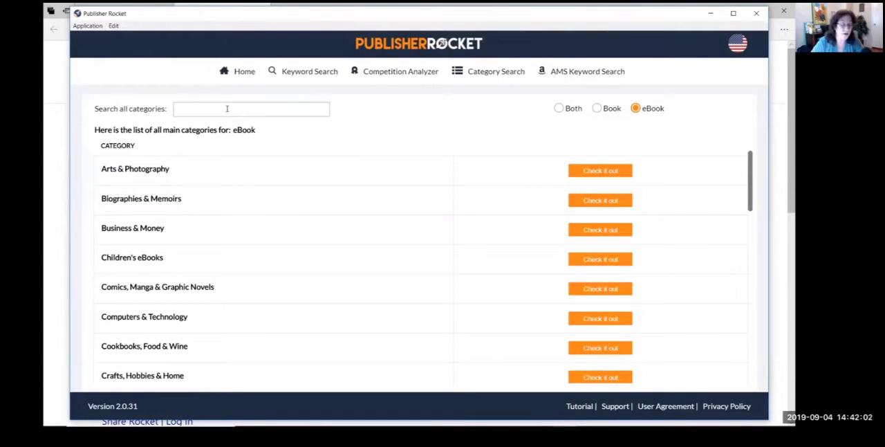
pyautogui.write('birds')
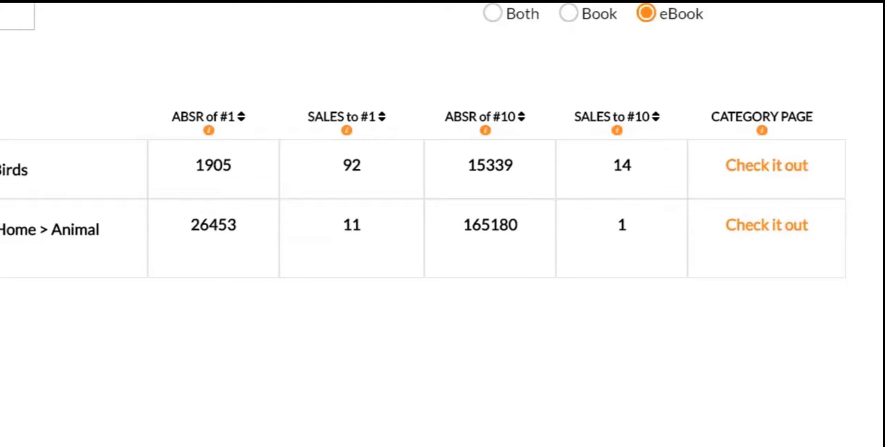
# Step: Copy the path of the Nonfiction > Crafts, Hobbies & Home > Animal Care & Pets > Birds category and switch to the MindMeister map
pyautogui.moveTo(1, 232); pyautogui.dragTo(62, 291)
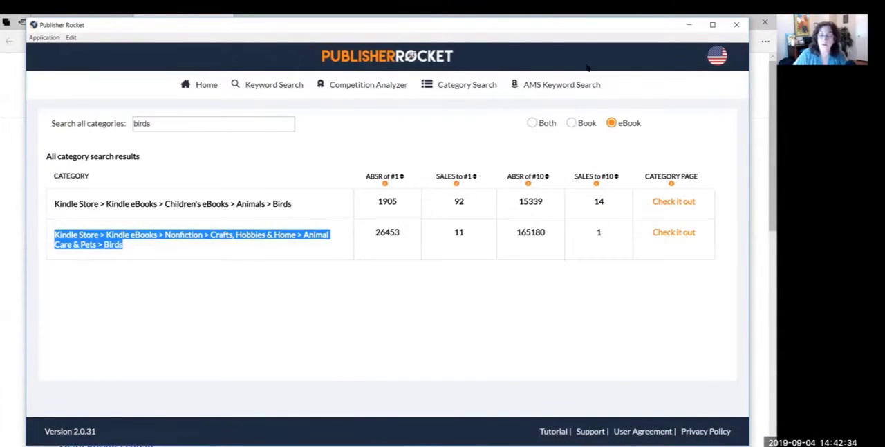
pyautogui.moveTo(587, 40); pyautogui.dragTo(592, 78)
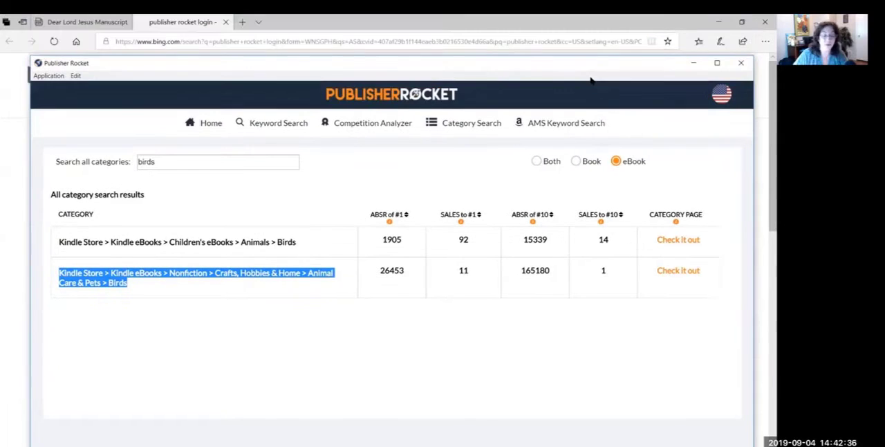
pyautogui.click(718, 21)
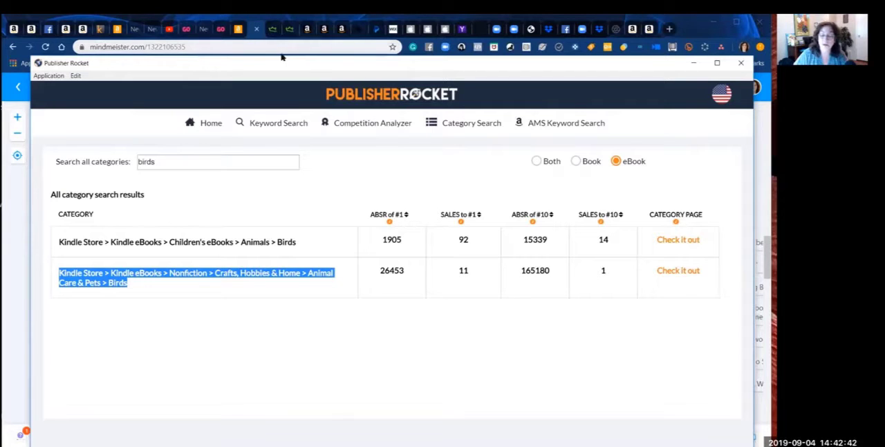
pyautogui.click(614, 29)
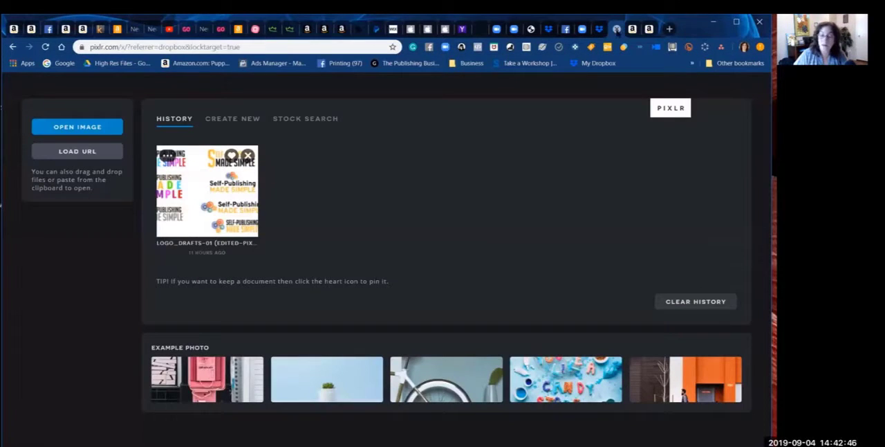
pyautogui.click(632, 29)
pyautogui.click(260, 30)
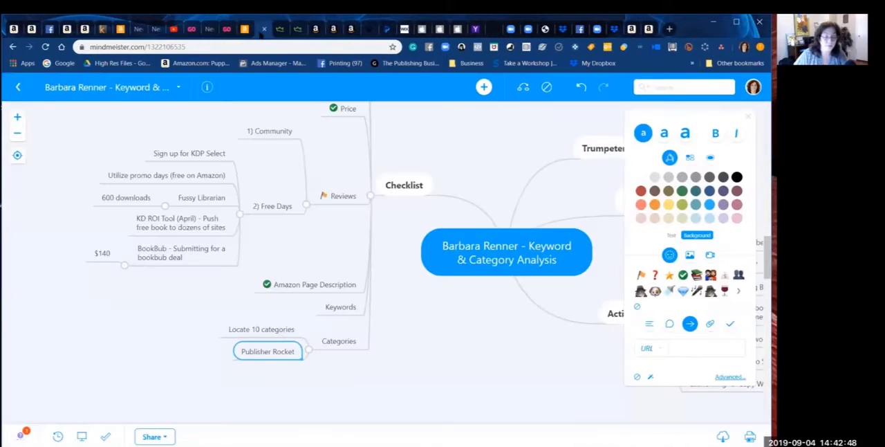
# Step: Add a third subtopic reading "Top Categories" under the Categories topic
pyautogui.click(343, 308)
pyautogui.click(331, 343)
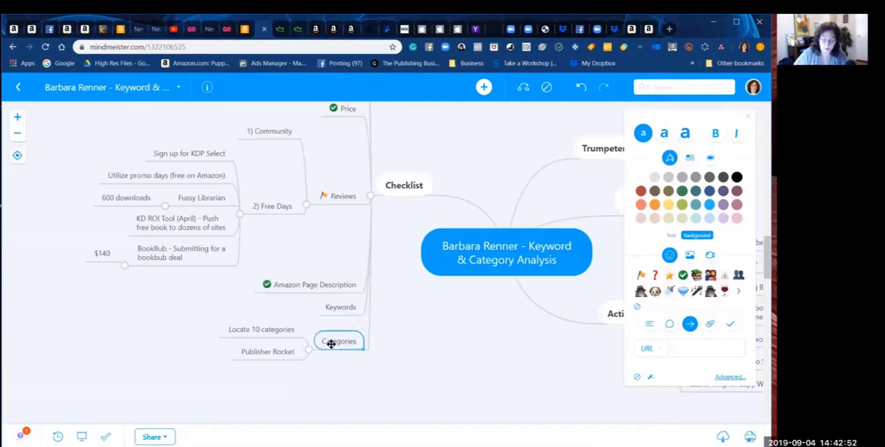
pyautogui.press('Tab')
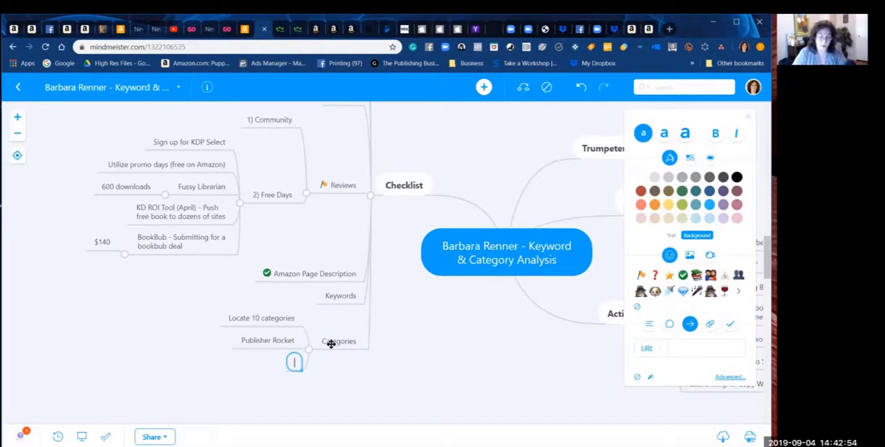
pyautogui.write('Top Categories')
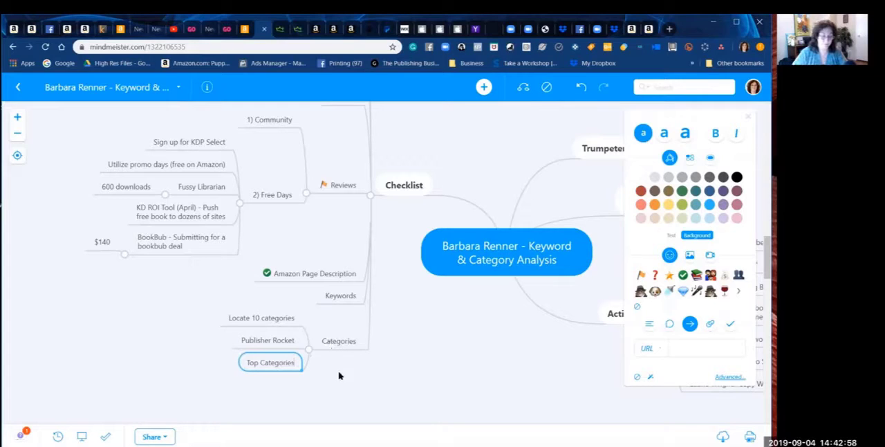
# Step: Add a subtopic under Top Categories with the copied Birds category path, followed by "(1/14)"
pyautogui.press('Tab')
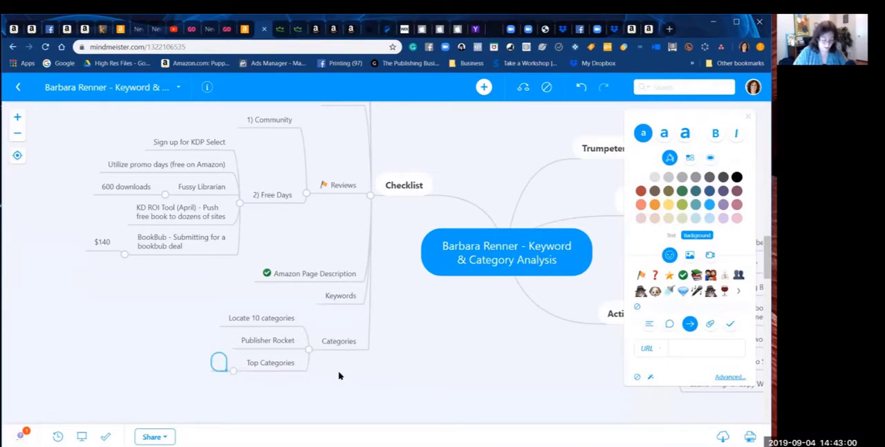
pyautogui.write('Kindle Store > Kindle eBooks > Nonfiction > Crafts, Hobbies & Home > Animal Care & Pets > Birds')
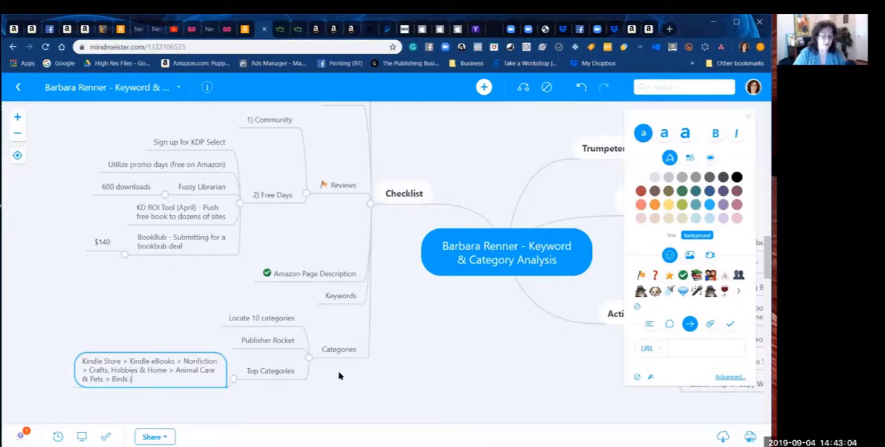
pyautogui.write('1')
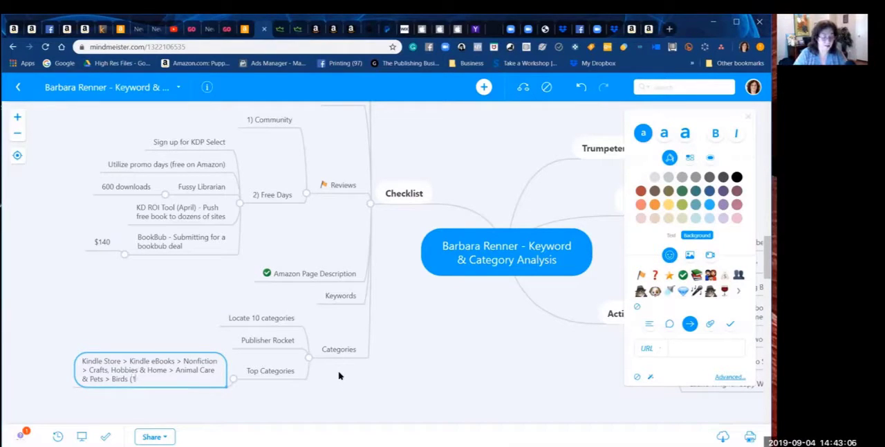
pyautogui.write('/14)')
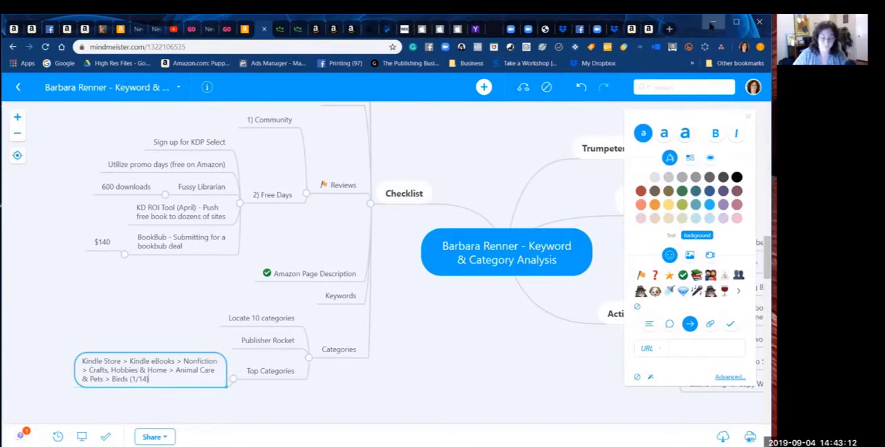
# Step: Recheck the nonfiction Birds category's sales figures in Publisher Rocket and correct the ending of its mind map subtopic to "(1/11)"
pyautogui.click(712, 23)
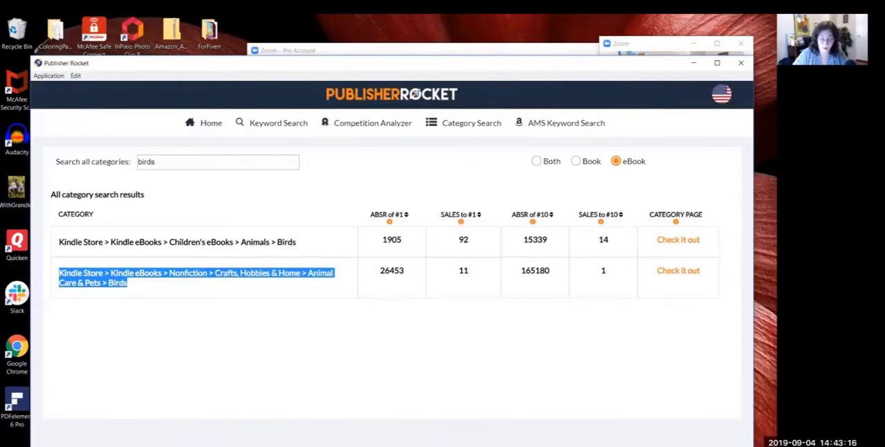
pyautogui.moveTo(488, 442)
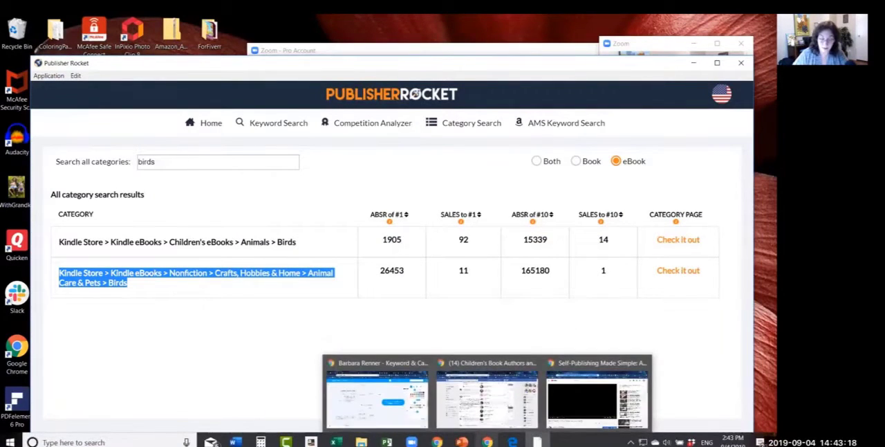
pyautogui.click(395, 418)
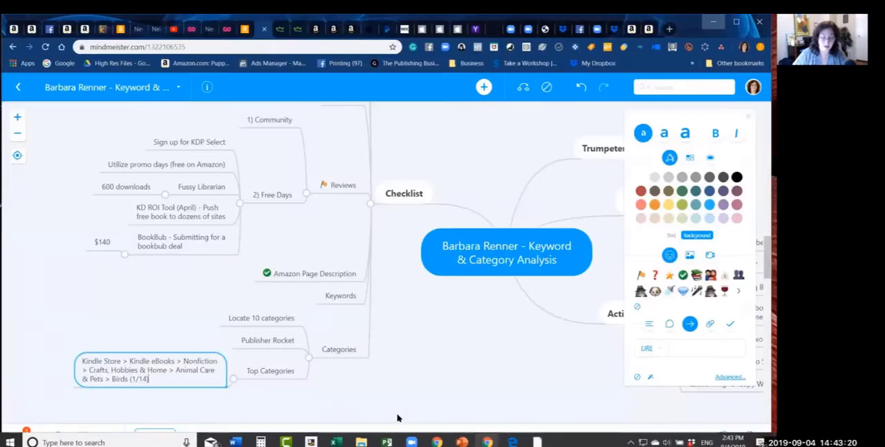
pyautogui.doubleClick(141, 372)
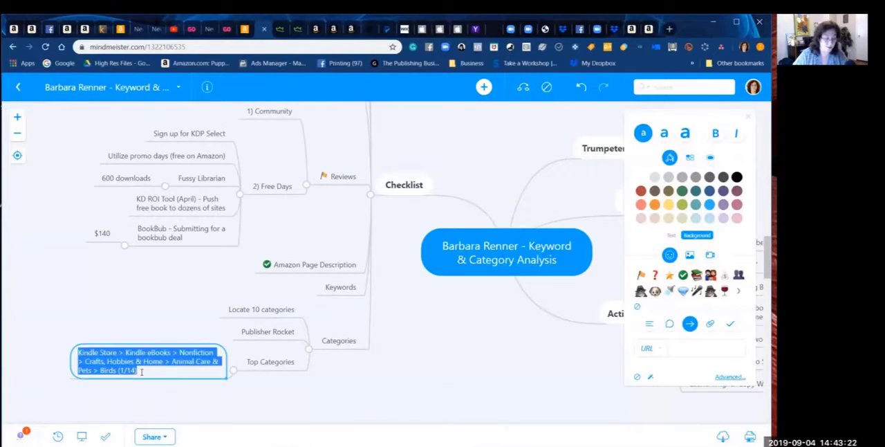
pyautogui.click(141, 371)
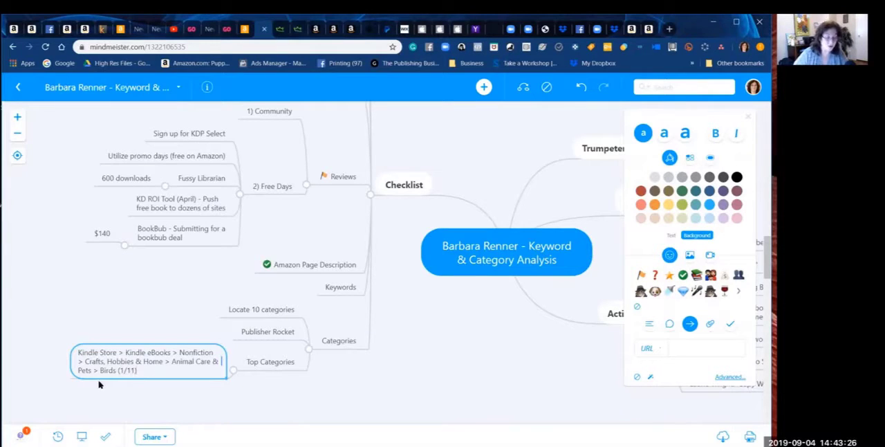
# Step: Copy the path of the Children's eBooks > Animals > Birds category in Publisher Rocket and return to the MindMeister map
pyautogui.press('Return')
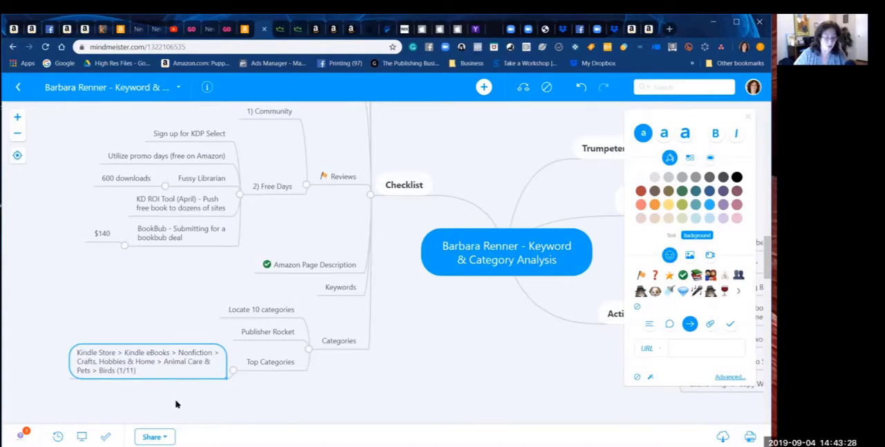
pyautogui.click(283, 361)
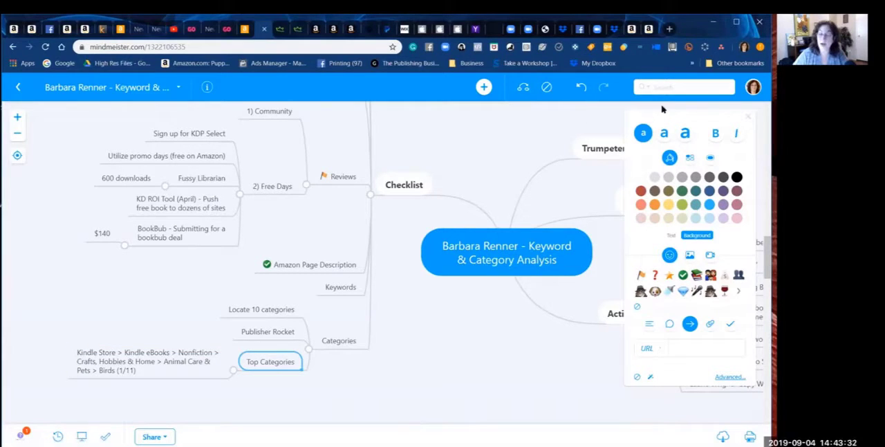
pyautogui.click(713, 21)
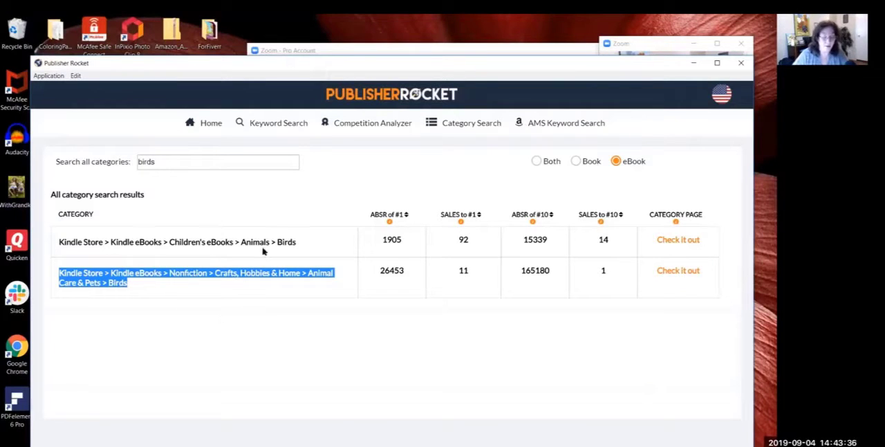
pyautogui.moveTo(299, 242); pyautogui.dragTo(55, 242)
pyautogui.hotkey('ctrl', 'c')
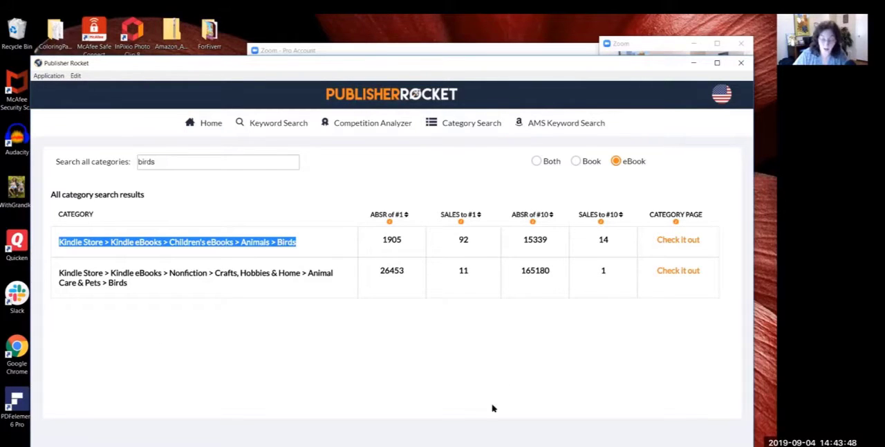
pyautogui.click(693, 62)
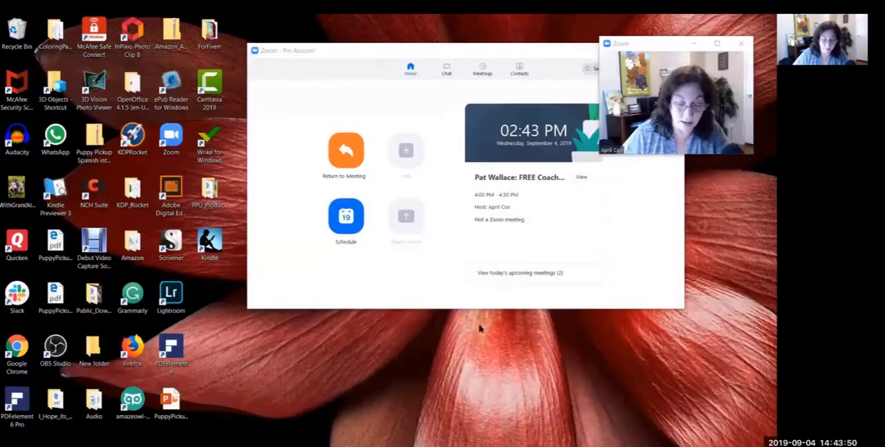
pyautogui.moveTo(415, 444)
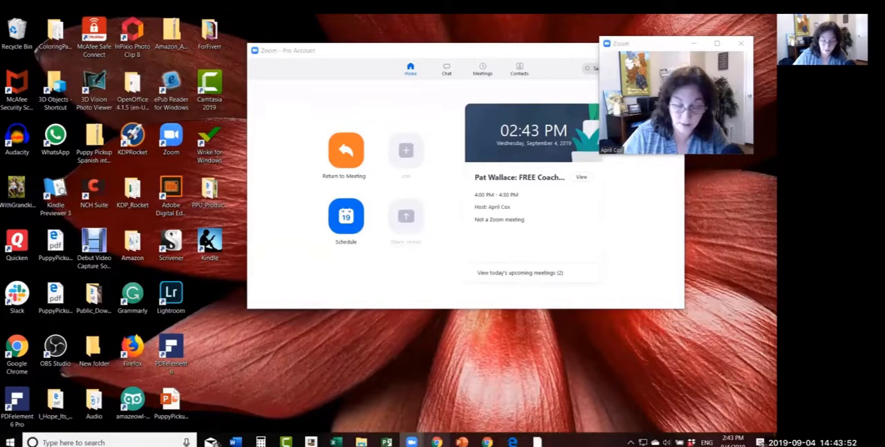
pyautogui.moveTo(488, 442)
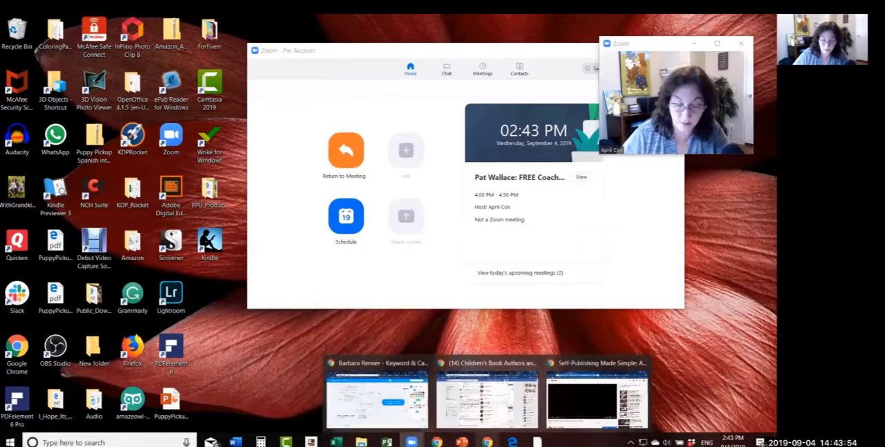
pyautogui.click(396, 418)
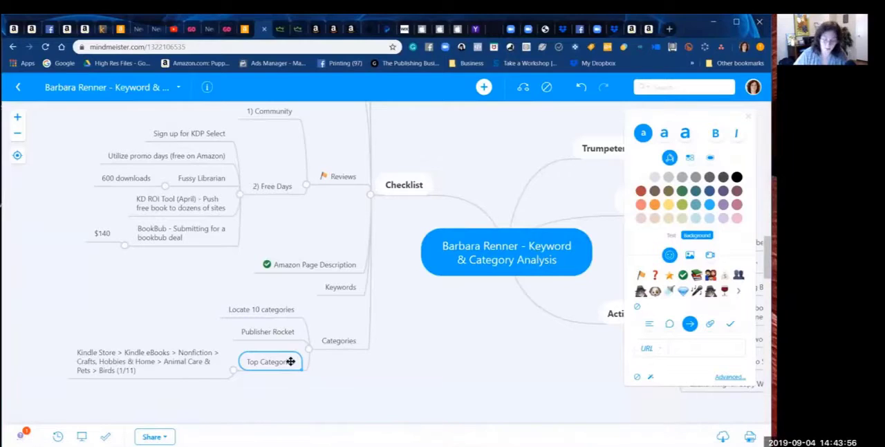
# Step: Add a second subtopic under Top Categories with the copied children's Birds category path, followed by "(11/"
pyautogui.press('Tab')
pyautogui.hotkey('ctrl', 'v')
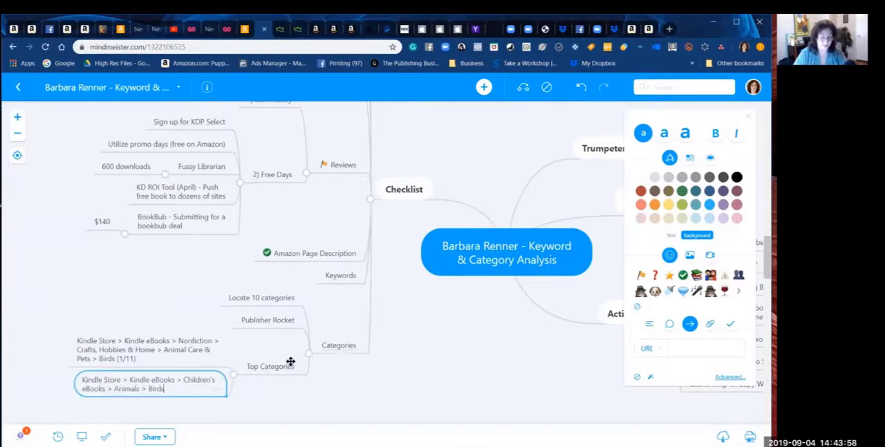
pyautogui.write('/1')
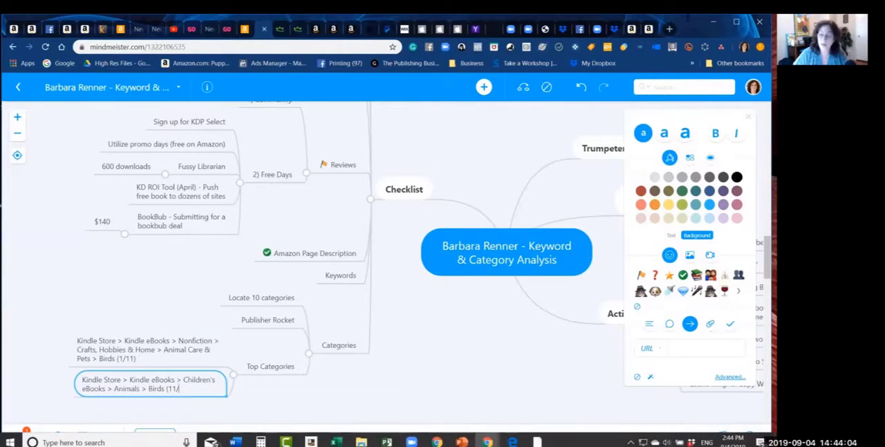
# Step: Recheck the children's Birds category's sales figures in Publisher Rocket and correct the ending of its mind map subtopic to "(14/92)"
pyautogui.click(714, 24)
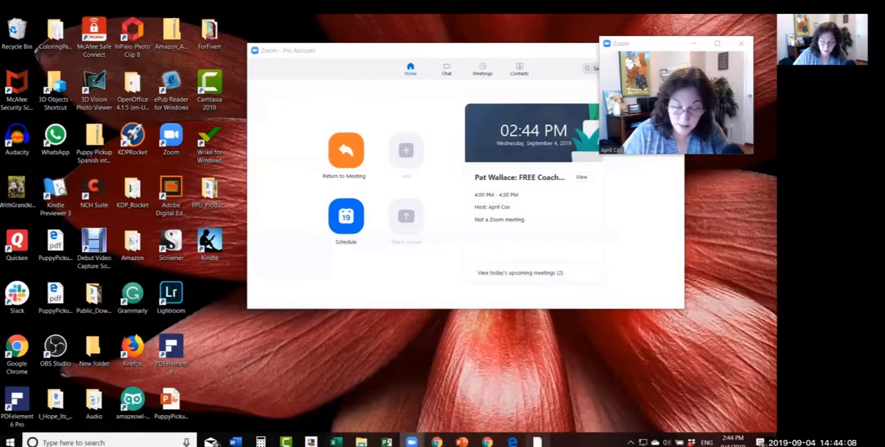
pyautogui.click(537, 441)
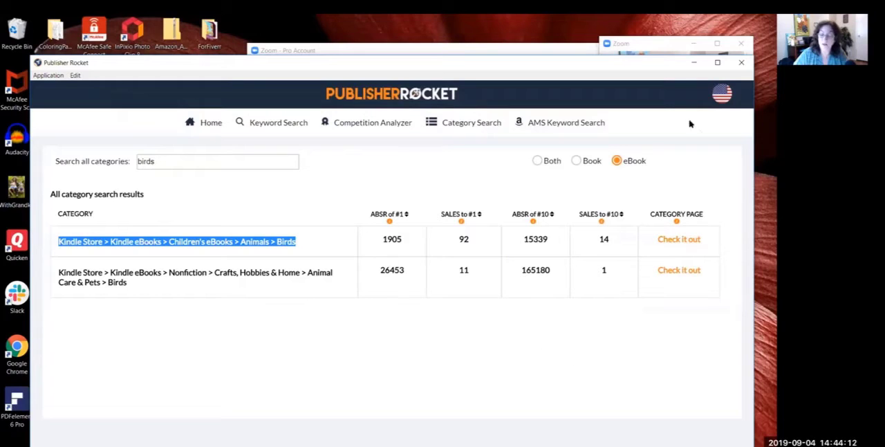
pyautogui.moveTo(537, 441)
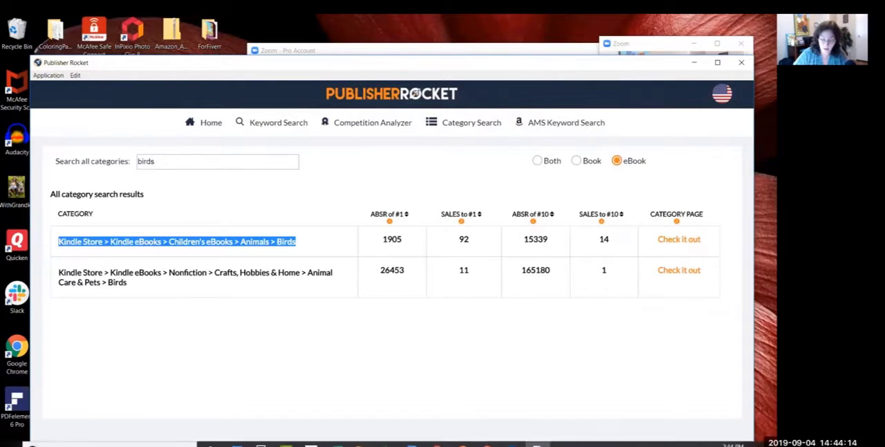
pyautogui.moveTo(487, 441)
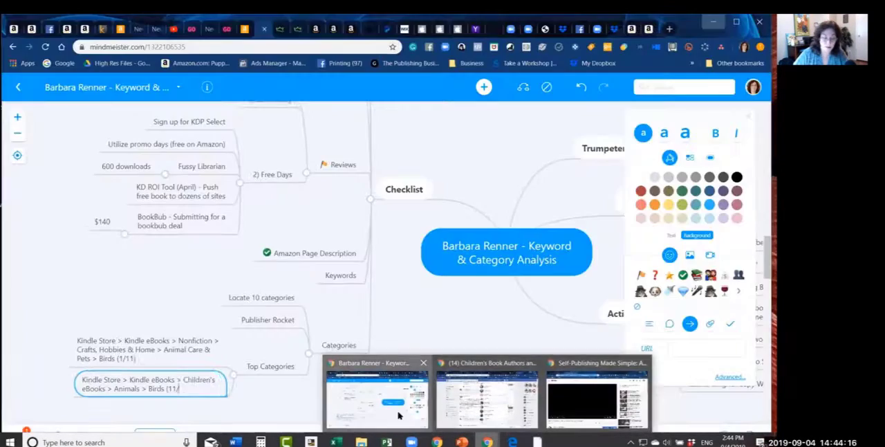
pyautogui.click(399, 415)
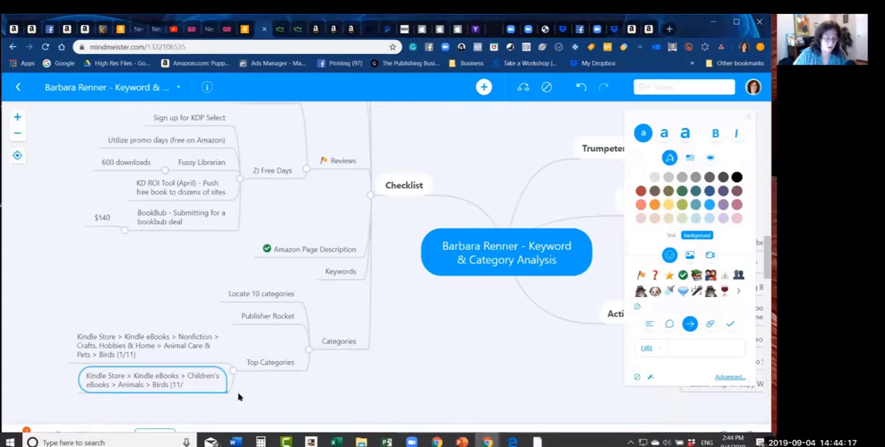
pyautogui.doubleClick(195, 385)
pyautogui.click(192, 385)
pyautogui.write('(11')
pyautogui.press('BackSpace')
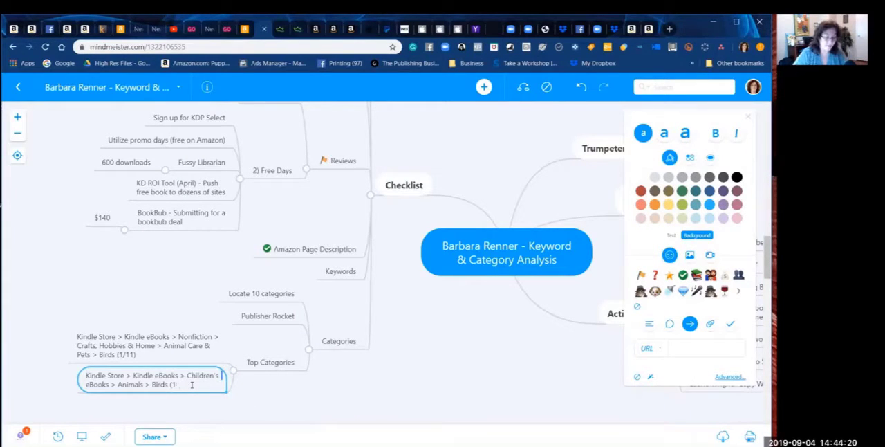
pyautogui.write('4/92')
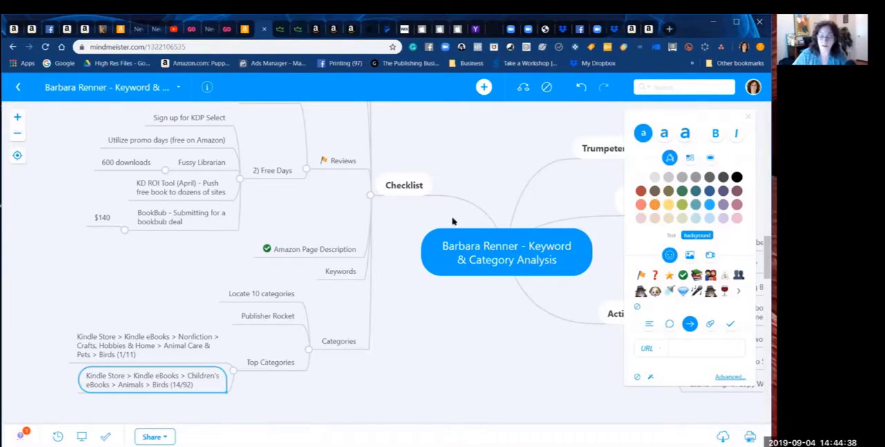
# Step: Switch to Publisher Rocket and search the eBook categories for "quail" and for "loon"
pyautogui.moveTo(438, 446)
pyautogui.click(538, 443)
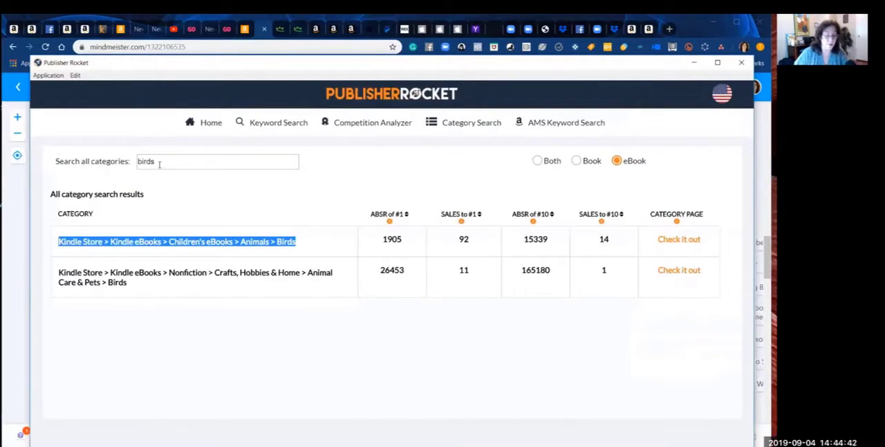
pyautogui.click(159, 163)
pyautogui.moveTo(173, 160); pyautogui.dragTo(82, 156)
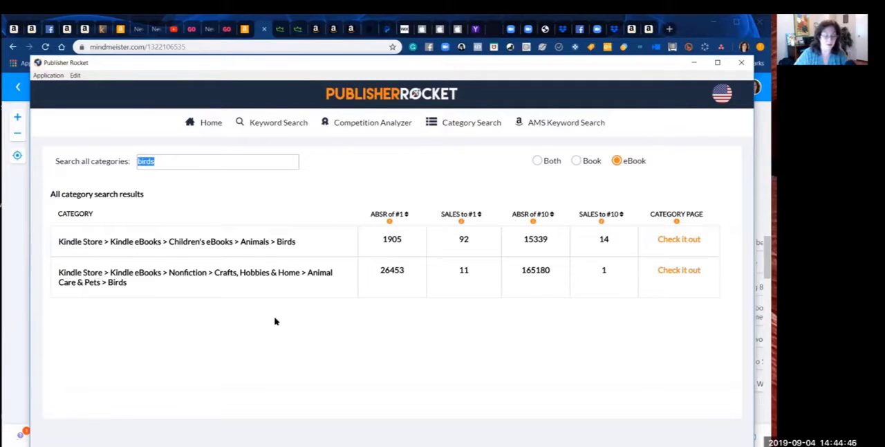
pyautogui.write('quail')
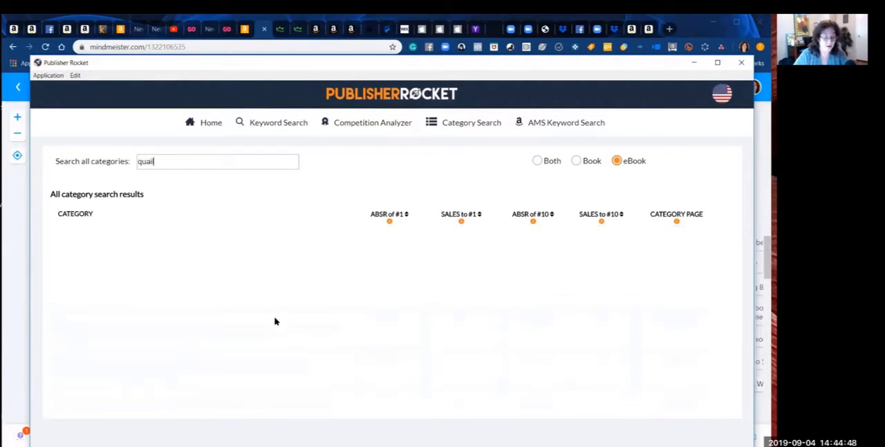
pyautogui.press('BackSpace')
pyautogui.press('BackSpace')
pyautogui.press('BackSpace')
pyautogui.press('BackSpace')
pyautogui.press('BackSpace')
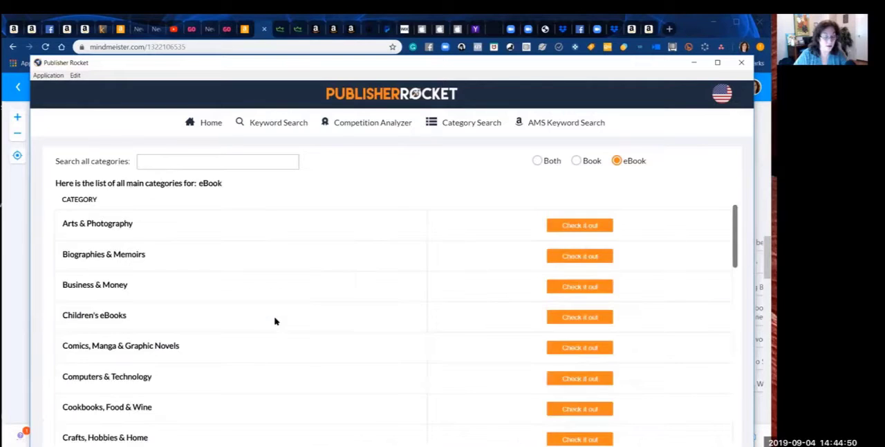
pyautogui.write('loon')
pyautogui.press('BackSpace')
pyautogui.press('BackSpace')
pyautogui.press('BackSpace')
pyautogui.press('BackSpace')
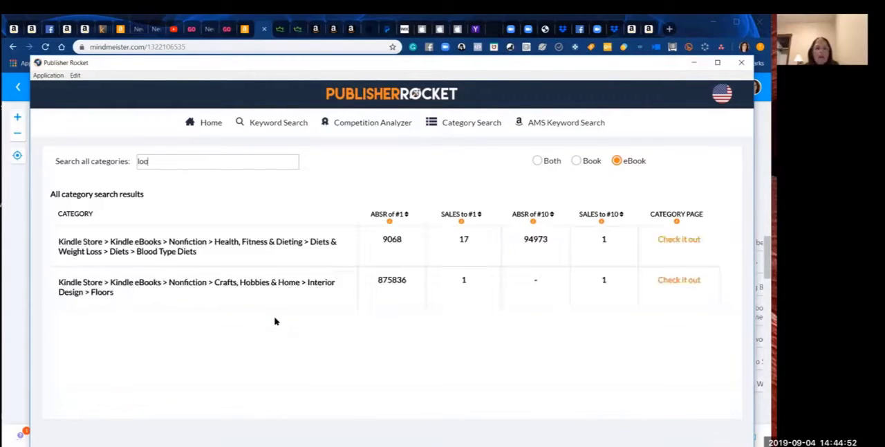
# Step: Search the eBook categories for "southwest" and highlight the Gardening & Horticulture > Regional > Southwest category path
pyautogui.write('south')
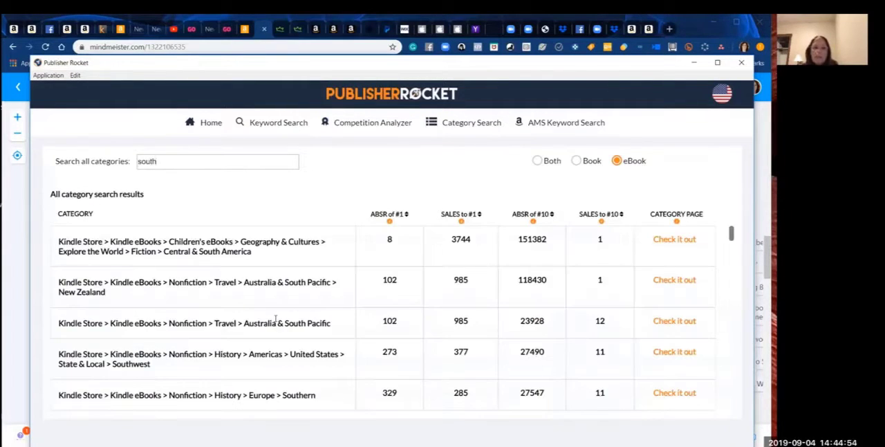
pyautogui.write('west')
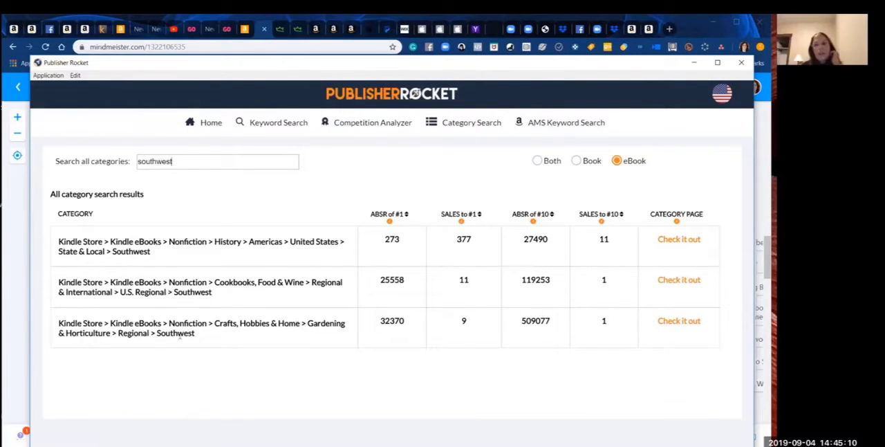
pyautogui.moveTo(200, 336); pyautogui.dragTo(55, 323)
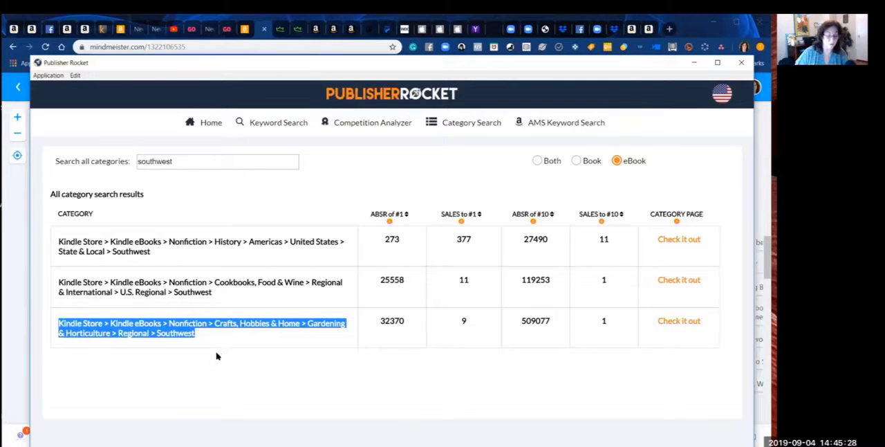
# Step: Replace the category search term with "desert" to look for desert-related eBook categories
pyautogui.click(183, 160)
pyautogui.moveTo(182, 160); pyautogui.dragTo(126, 159)
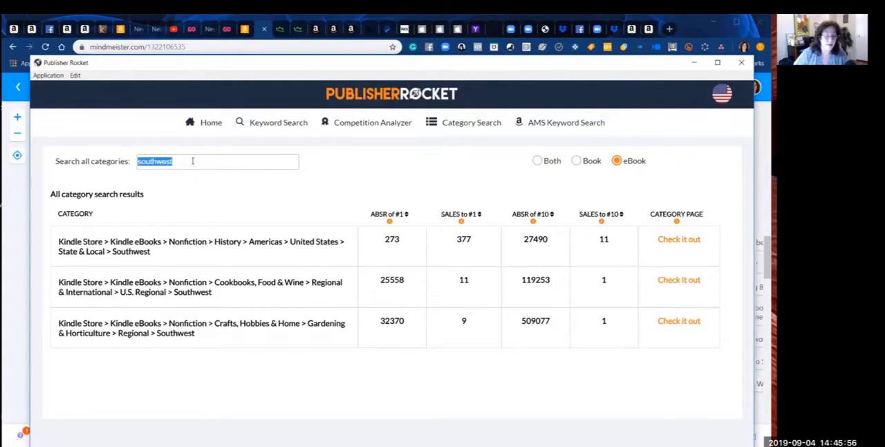
pyautogui.moveTo(192, 160); pyautogui.dragTo(124, 158)
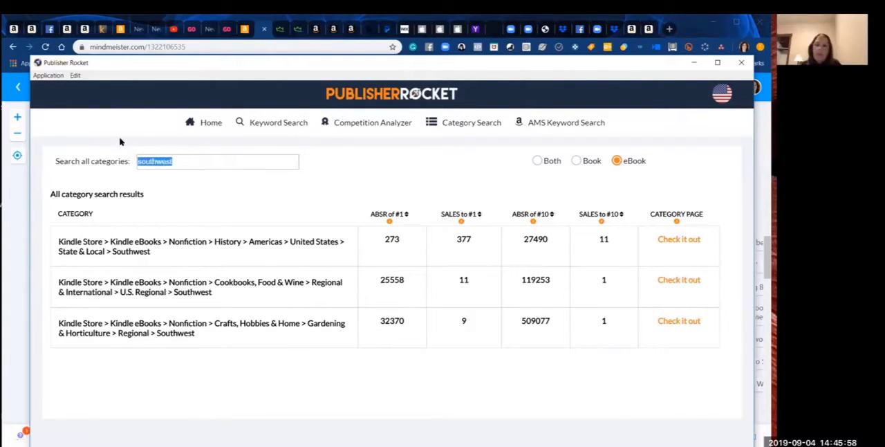
pyautogui.write('desert')
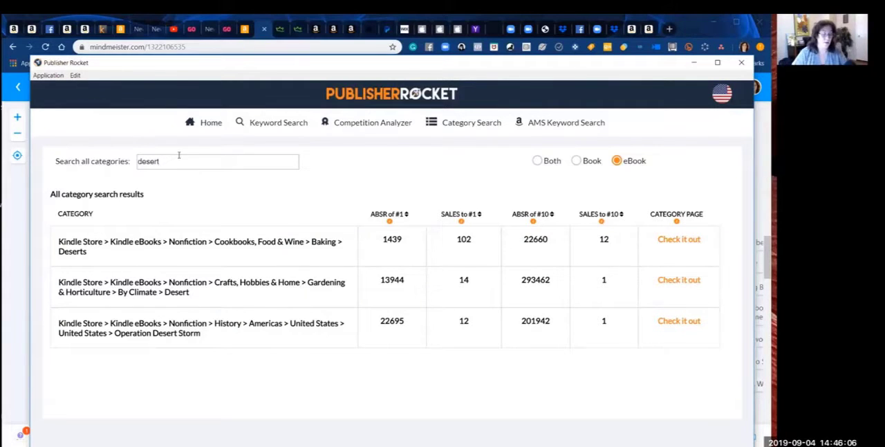
# Step: Search the eBook categories for "ornith" and copy the Science & Math > Biological Sciences > Zoology > Ornithology path
pyautogui.moveTo(177, 158); pyautogui.dragTo(99, 174)
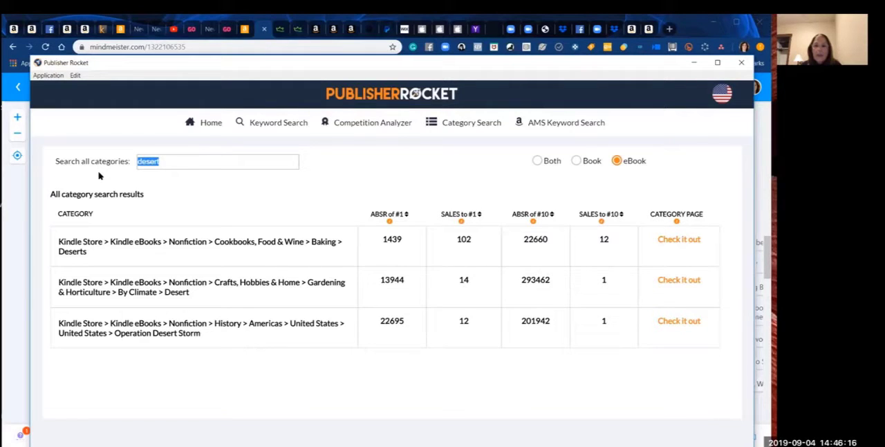
pyautogui.write('d')
pyautogui.write('rn')
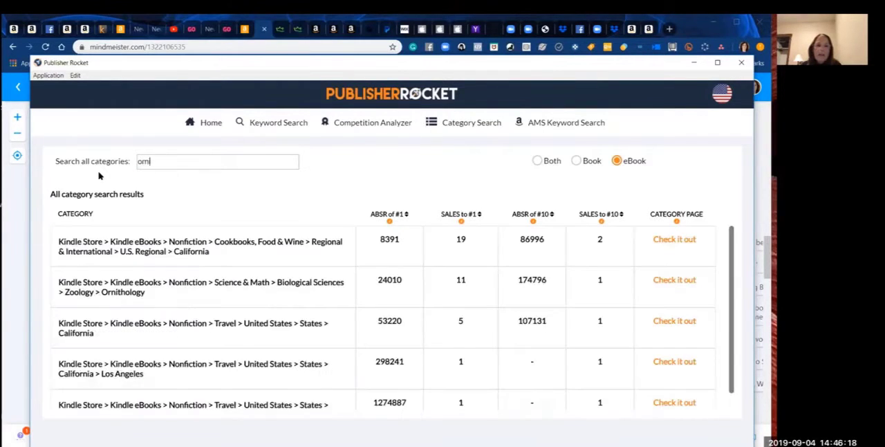
pyautogui.write('ith')
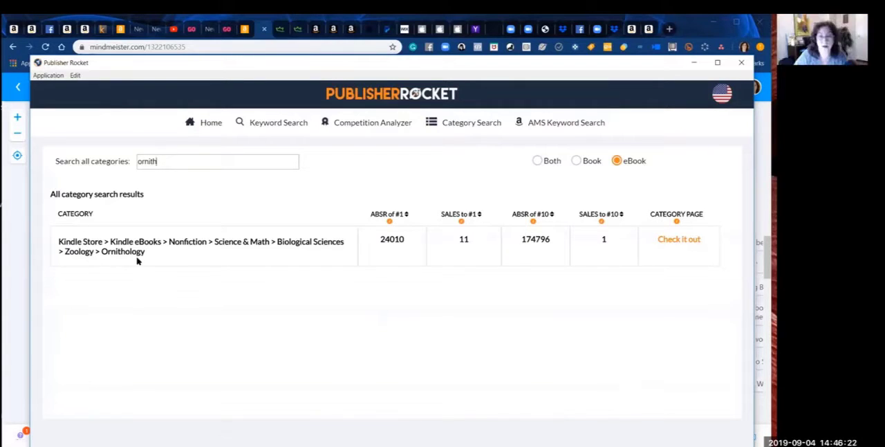
pyautogui.moveTo(149, 259); pyautogui.dragTo(58, 242)
pyautogui.hotkey('ctrl', 'c')
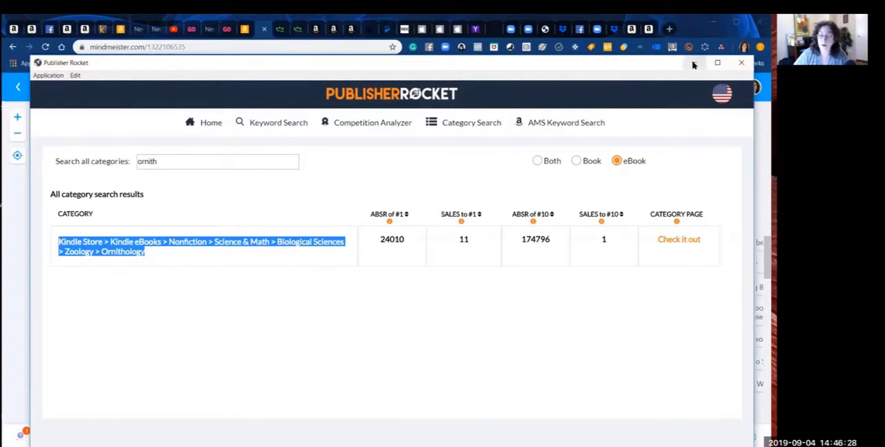
# Step: Return to the mind map and add the copied Zoology > Ornithology path under Top Categories, ending it with (1/11)
pyautogui.click(739, 65)
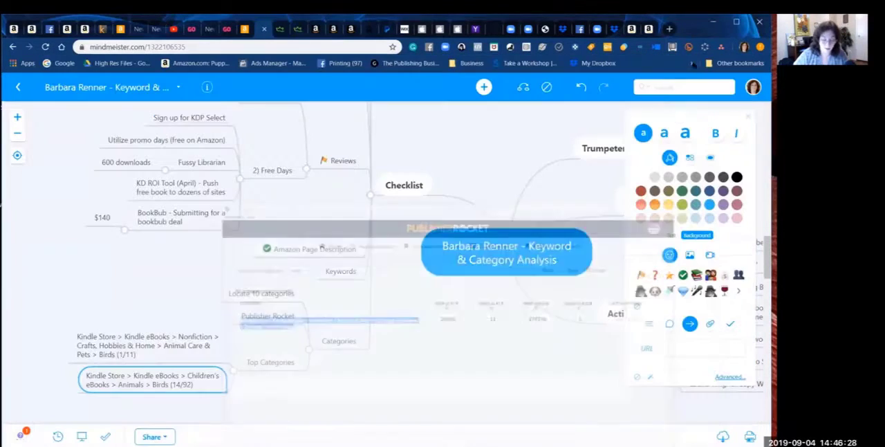
pyautogui.click(276, 361)
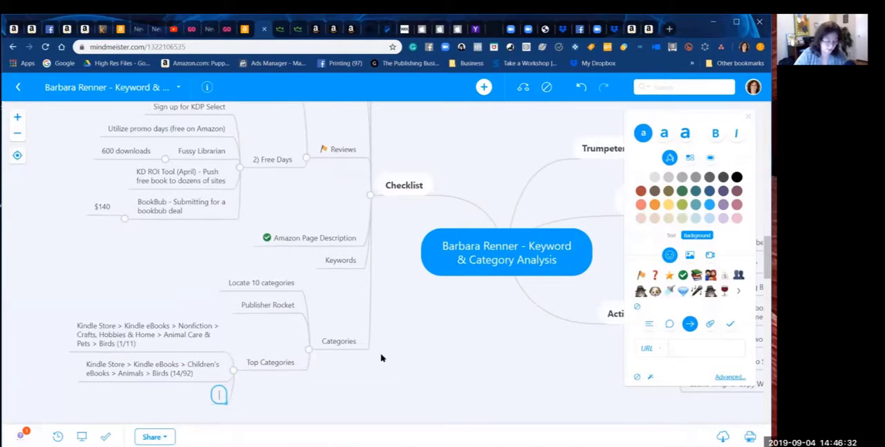
pyautogui.hotkey('ctrl', 'v')
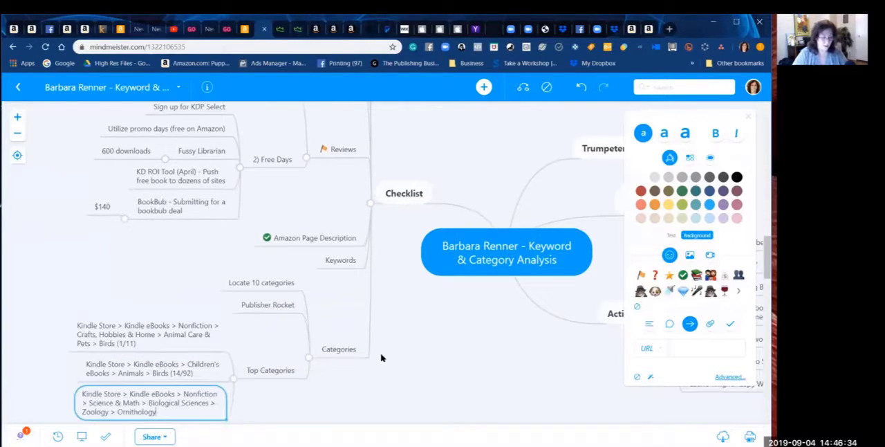
pyautogui.write('(1/11)')
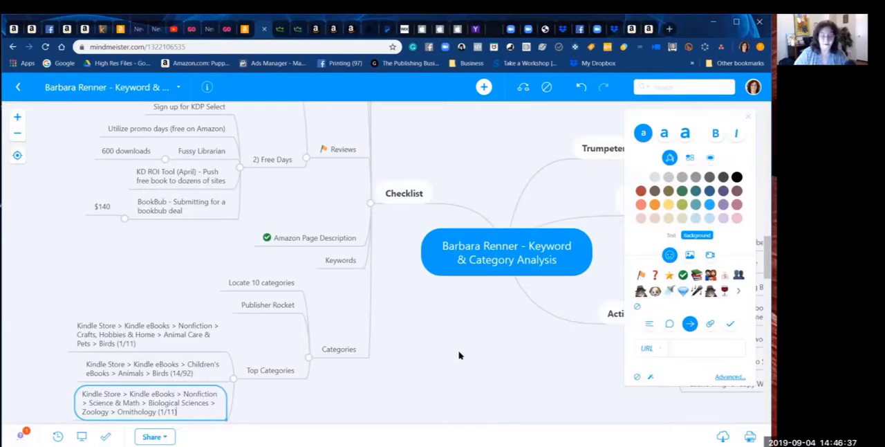
pyautogui.press('Return')
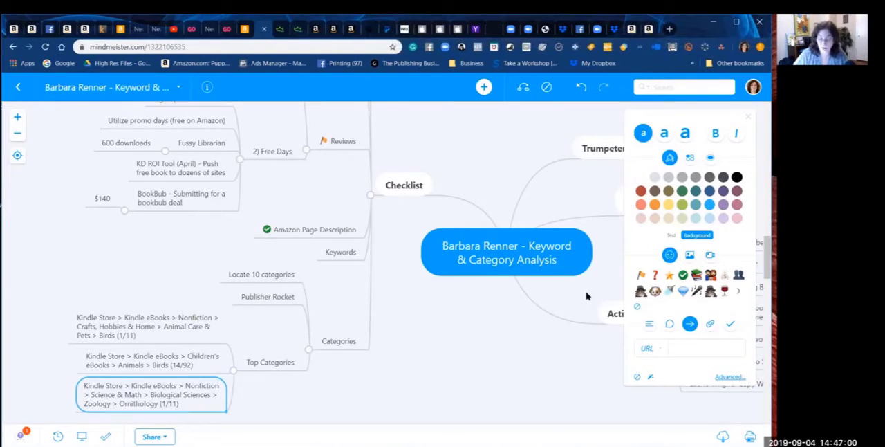
# Step: Switch to Publisher Rocket, search the eBook categories for "bird" and copy the Sports & Outdoors > Outdoors & Nature > Birdwatching path
pyautogui.moveTo(213, 444)
pyautogui.click(537, 442)
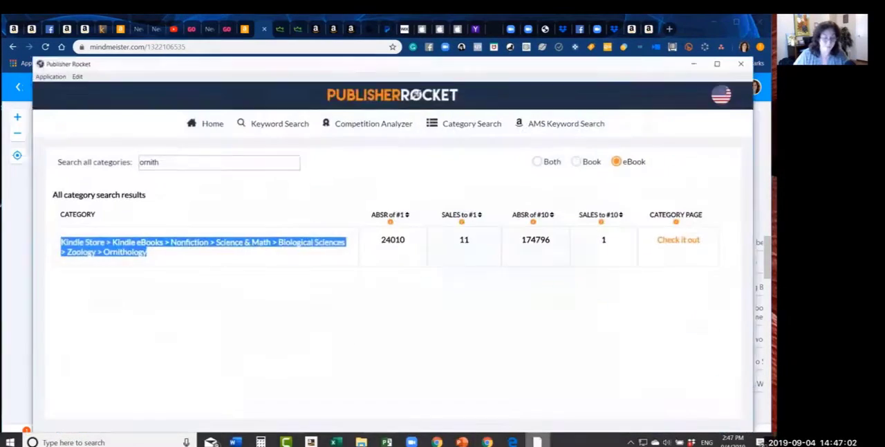
pyautogui.moveTo(183, 165); pyautogui.dragTo(126, 158)
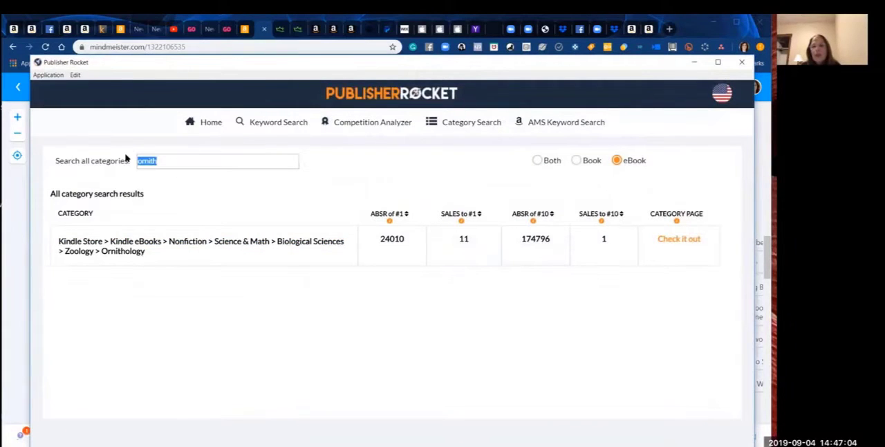
pyautogui.write('bird')
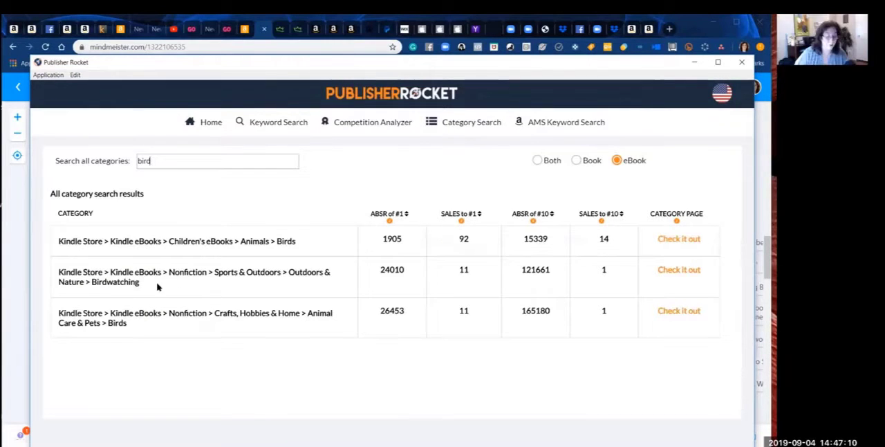
pyautogui.moveTo(141, 283); pyautogui.dragTo(52, 273)
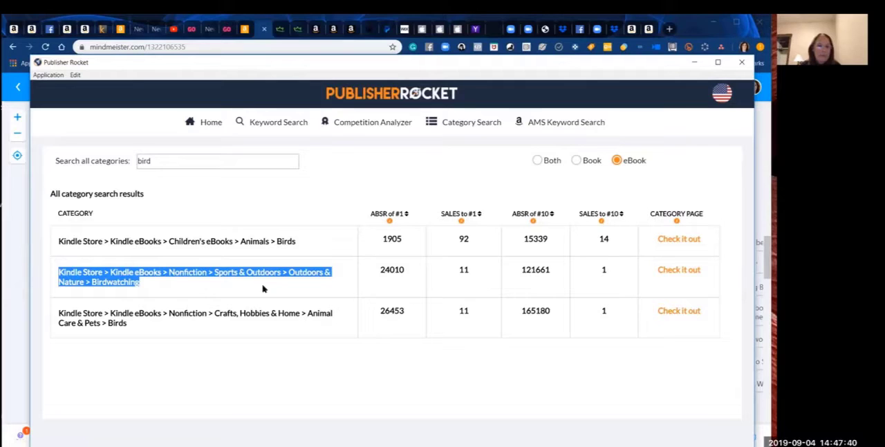
pyautogui.click(173, 160)
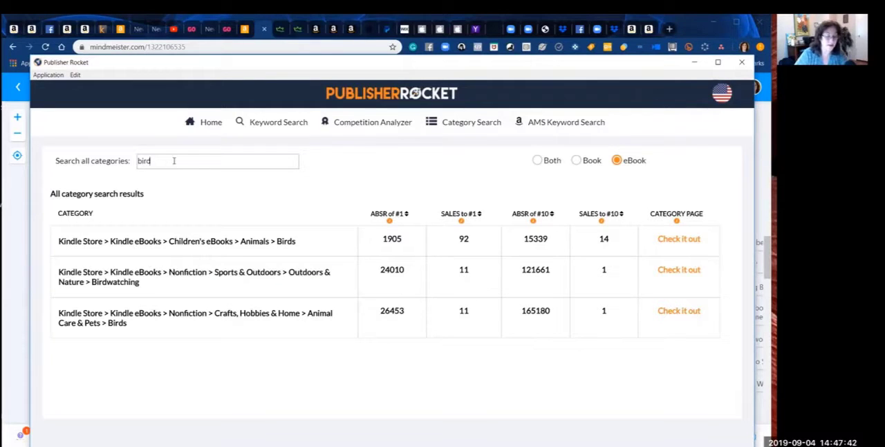
pyautogui.press('BackSpace')
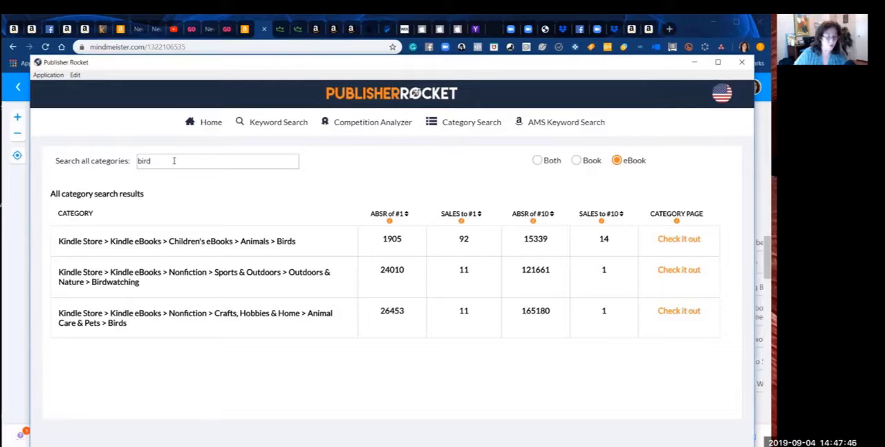
pyautogui.moveTo(142, 285); pyautogui.dragTo(59, 272)
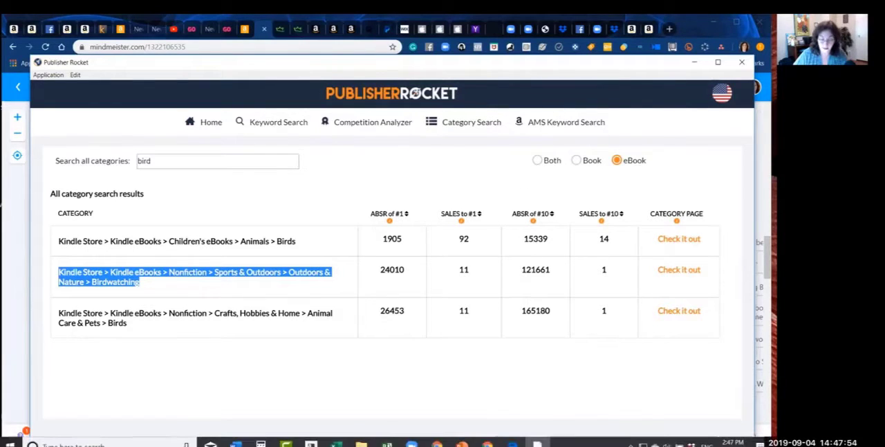
# Step: Switch to the mind map and add the copied Birdwatching path under Top Categories, ending it with (1/11)
pyautogui.click(487, 442)
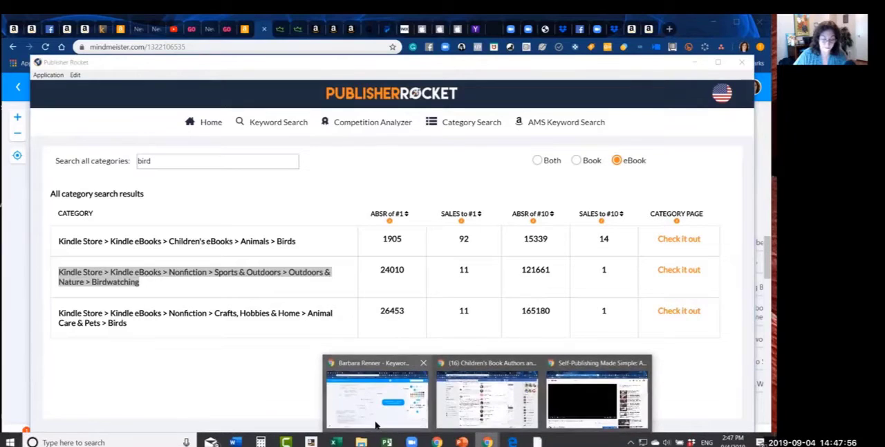
pyautogui.click(376, 422)
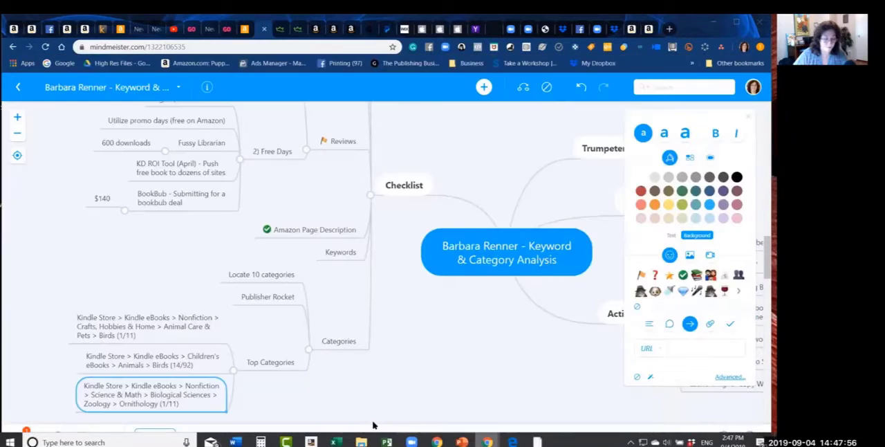
pyautogui.click(267, 360)
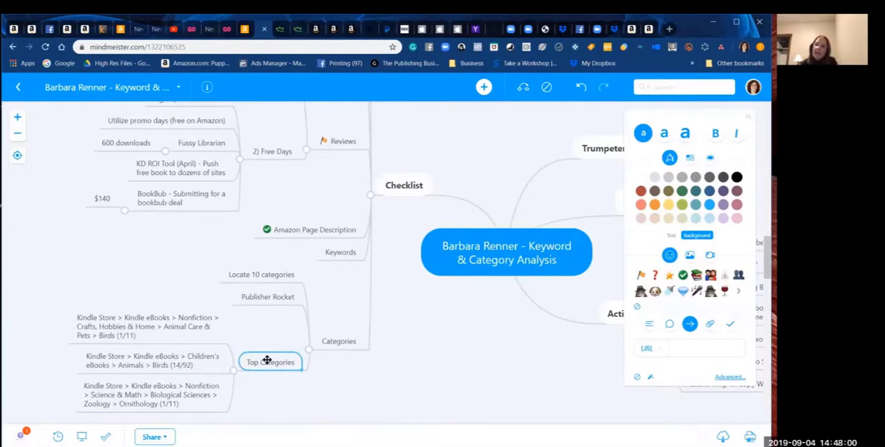
pyautogui.hotkey('ctrl', 'v')
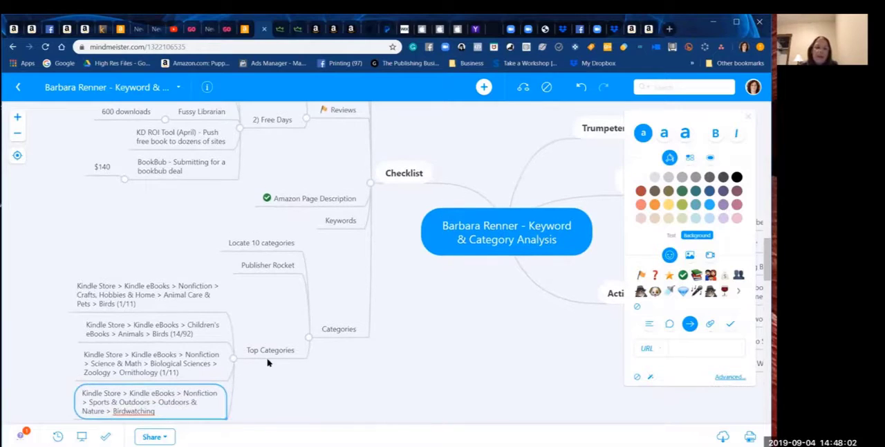
pyautogui.write('(1/11)')
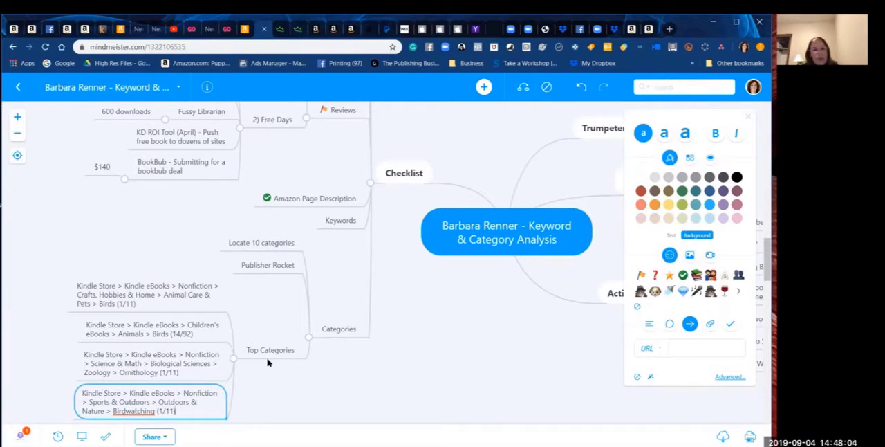
pyautogui.press('Return')
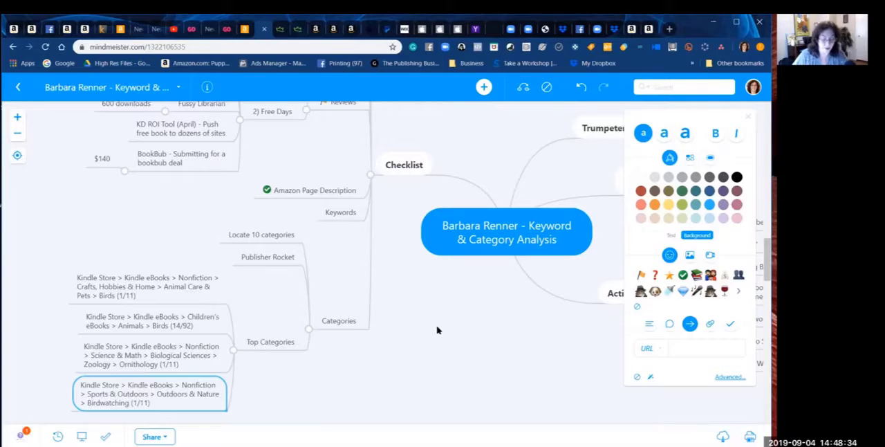
# Step: Switch back to Publisher Rocket and search the eBook categories for "sonoran"
pyautogui.click(713, 21)
pyautogui.click(333, 396)
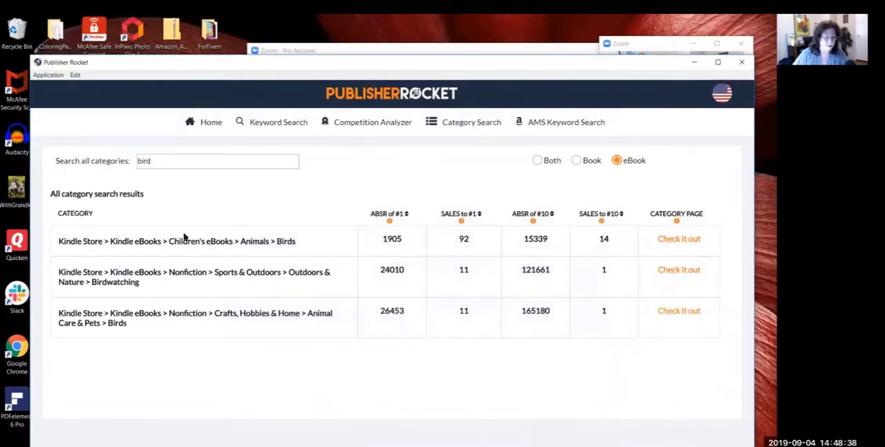
pyautogui.moveTo(163, 163); pyautogui.dragTo(119, 152)
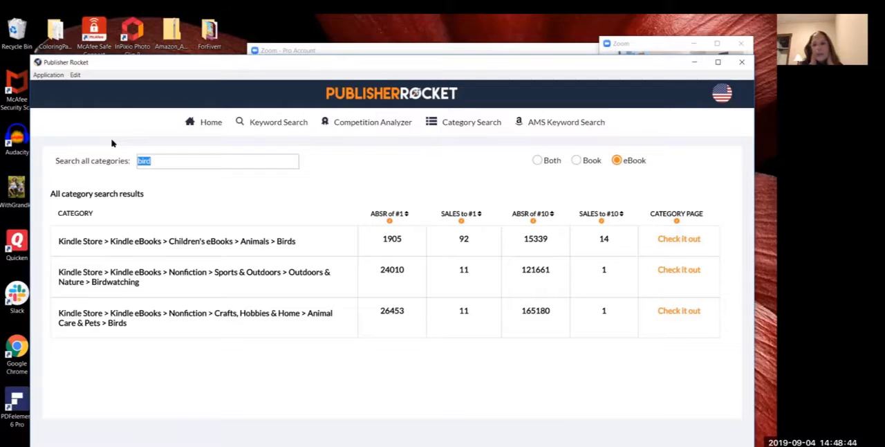
pyautogui.write('de')
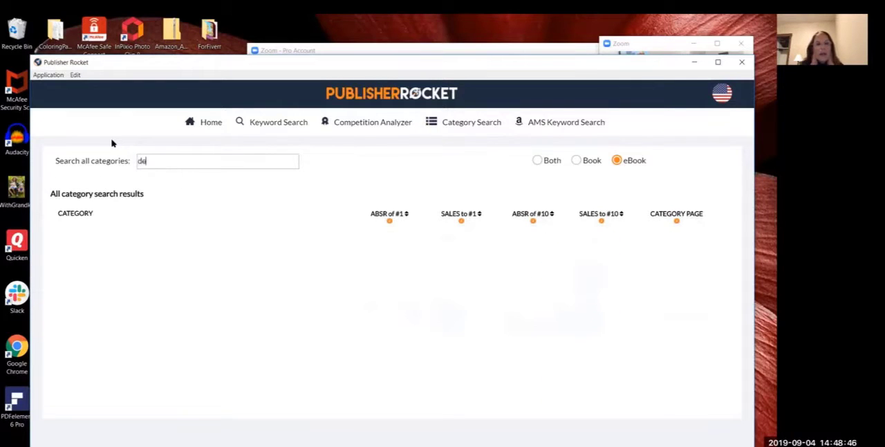
pyautogui.press('BackSpace')
pyautogui.write('son')
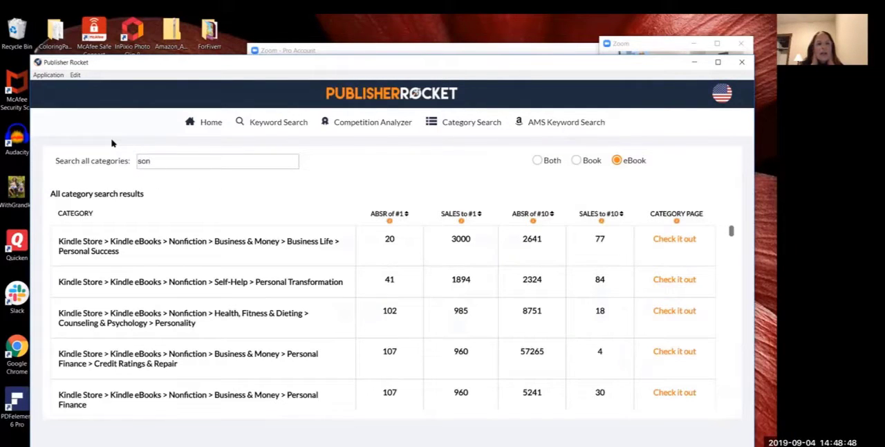
pyautogui.write('o')
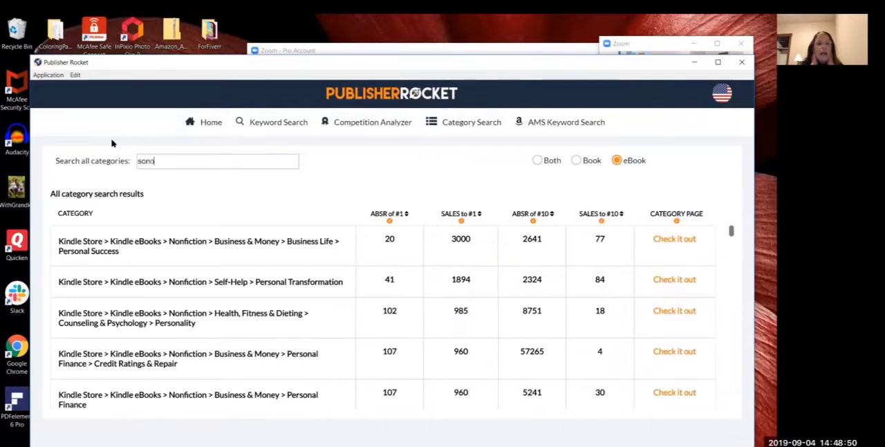
pyautogui.write('ran')
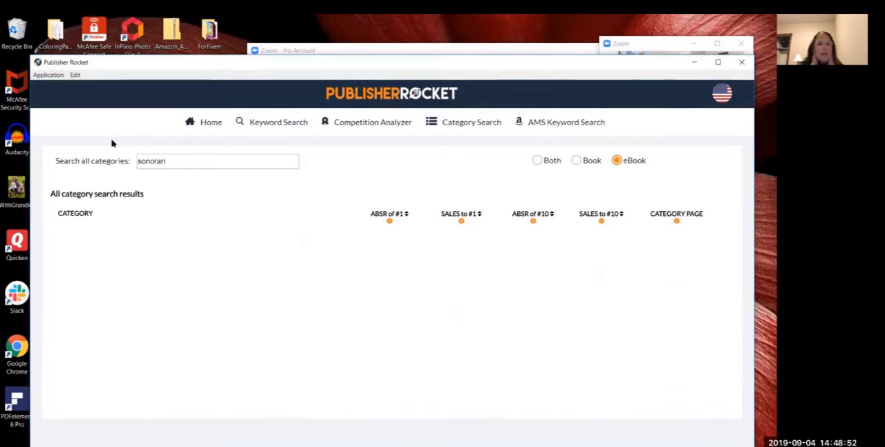
# Step: Search the eBook categories for "regions" and for "desert"
pyautogui.press('BackSpace')
pyautogui.press('BackSpace')
pyautogui.press('BackSpace')
pyautogui.press('BackSpace')
pyautogui.press('BackSpace')
pyautogui.press('BackSpace')
pyautogui.press('BackSpace')
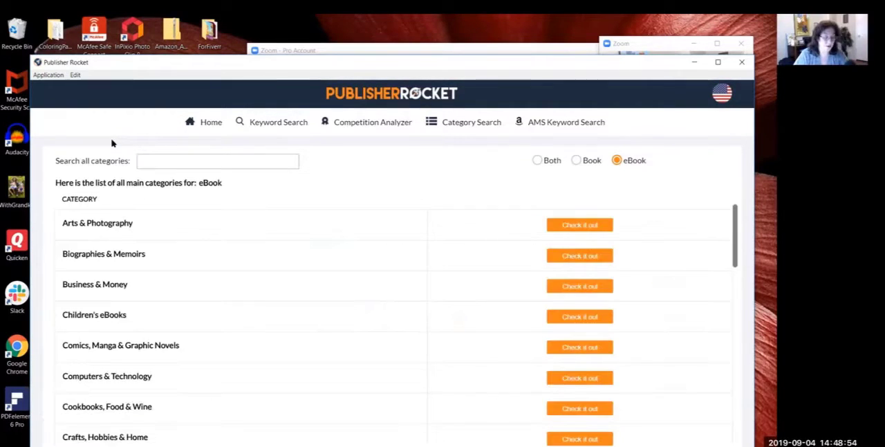
pyautogui.write('regions')
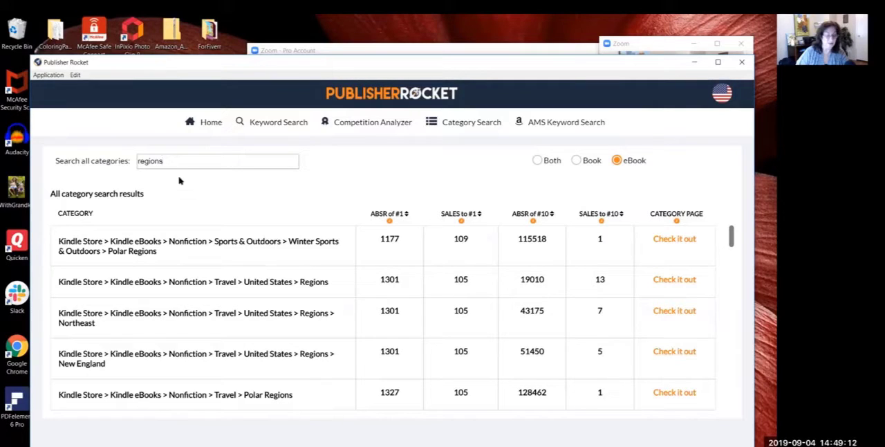
pyautogui.hotkey('ctrl', 'a')
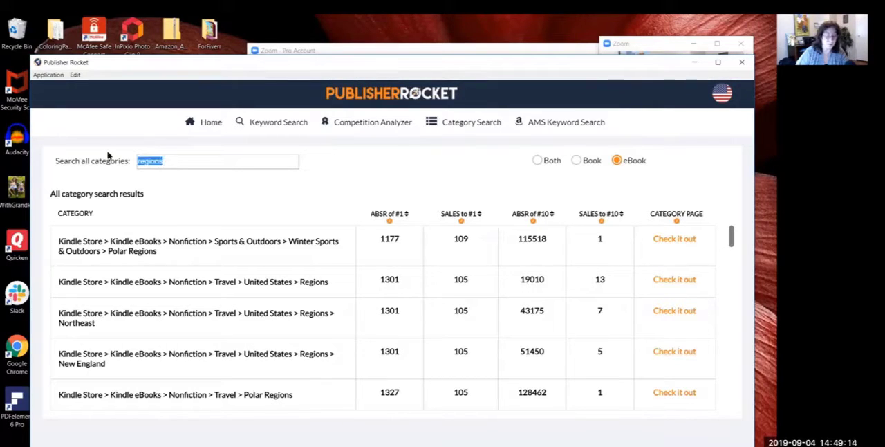
pyautogui.write('des')
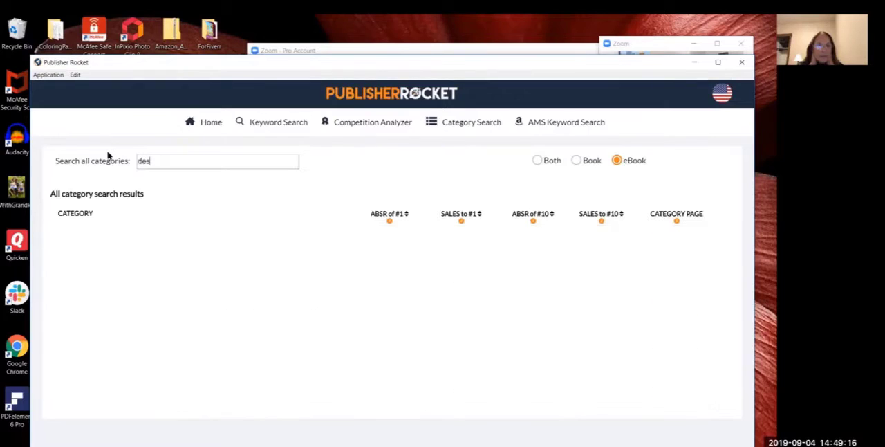
pyautogui.write('ert')
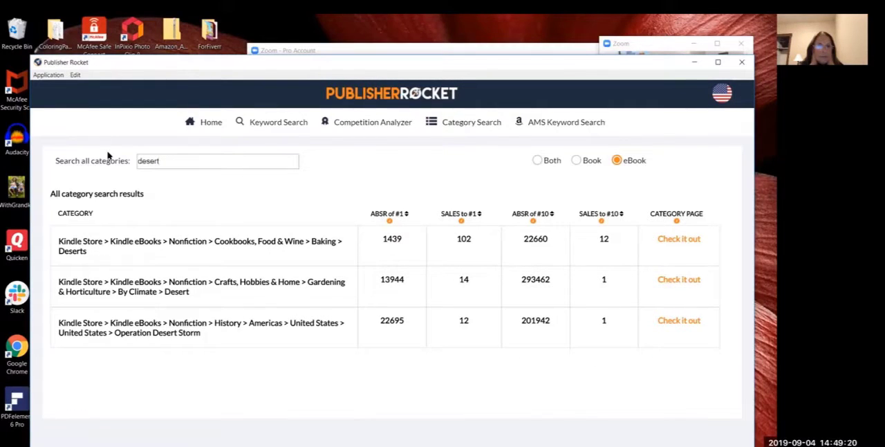
# Step: Replace the category search term with "children's" to look for children's eBook categories
pyautogui.press('BackSpace')
pyautogui.press('BackSpace')
pyautogui.press('BackSpace')
pyautogui.press('BackSpace')
pyautogui.press('BackSpace')
pyautogui.press('BackSpace')
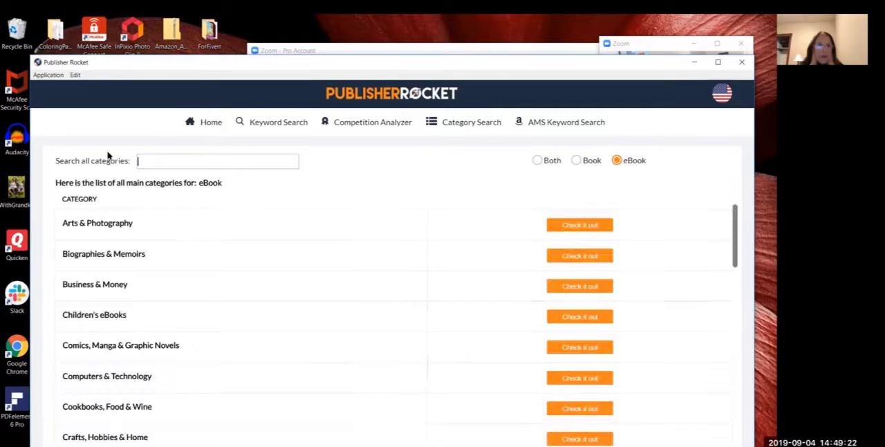
pyautogui.write("children's")
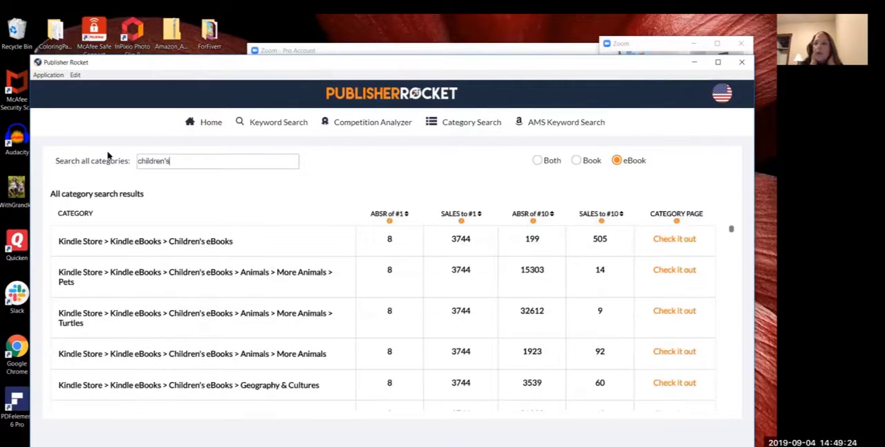
# Step: Search the eBook categories for "flo" and for "fauna"
pyautogui.press('BackSpace')
pyautogui.press('BackSpace')
pyautogui.press('BackSpace')
pyautogui.press('BackSpace')
pyautogui.press('BackSpace')
pyautogui.press('BackSpace')
pyautogui.press('BackSpace')
pyautogui.press('BackSpace')
pyautogui.press('BackSpace')
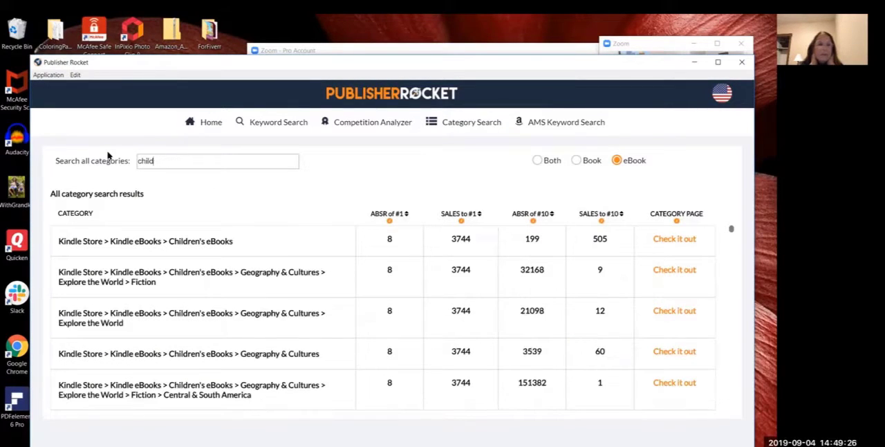
pyautogui.press('BackSpace')
pyautogui.write('f')
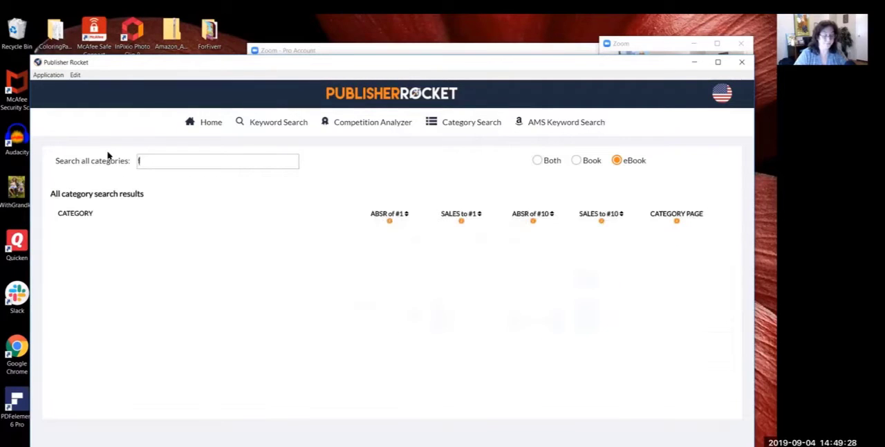
pyautogui.write('lo')
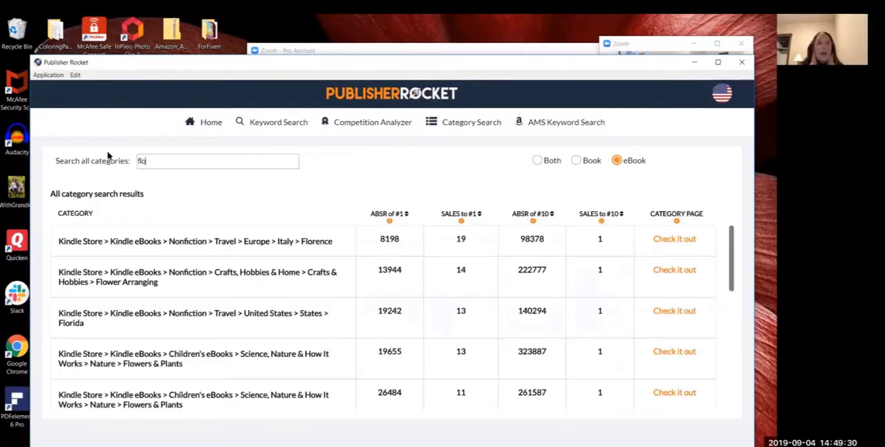
pyautogui.write('una')
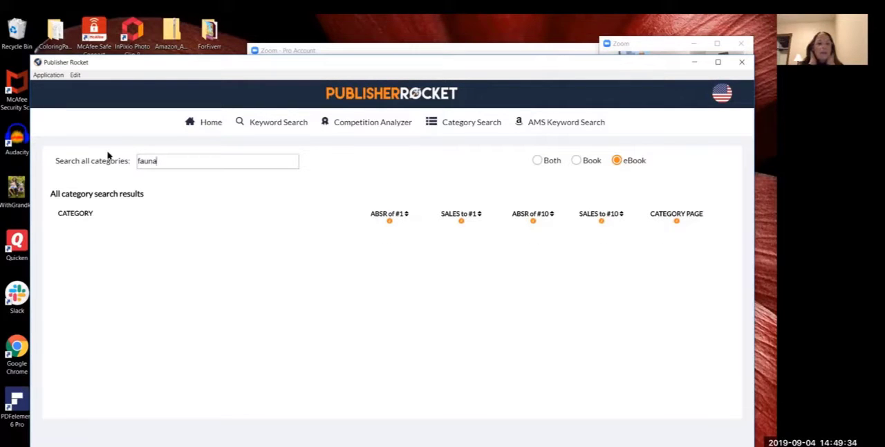
# Step: Clear the category search term and open the Children's eBooks main category
pyautogui.press('BackSpace')
pyautogui.press('BackSpace')
pyautogui.press('BackSpace')
pyautogui.press('BackSpace')
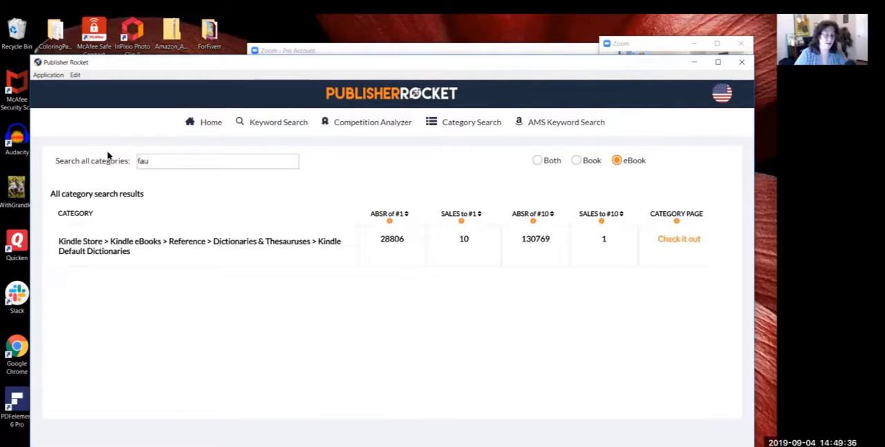
pyautogui.press('BackSpace')
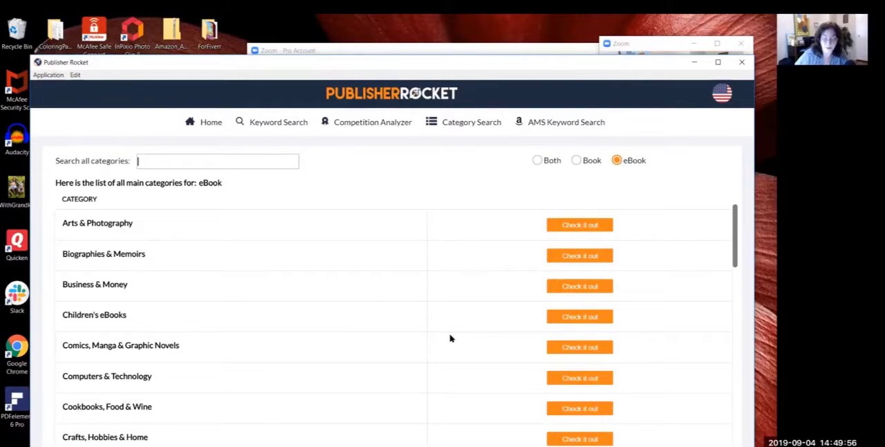
pyautogui.click(570, 318)
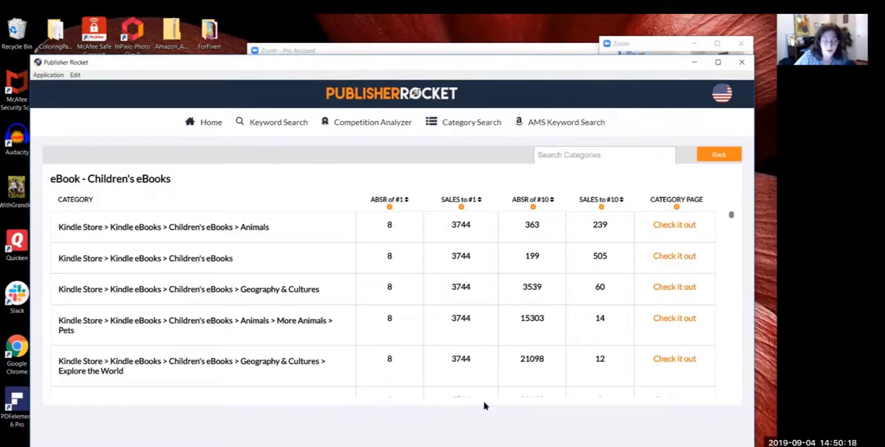
# Step: Sort the Children's eBooks subcategories by sales to #1, lowest first, and examine the first entries down to Historical Fiction > Prehistory
pyautogui.click(479, 200)
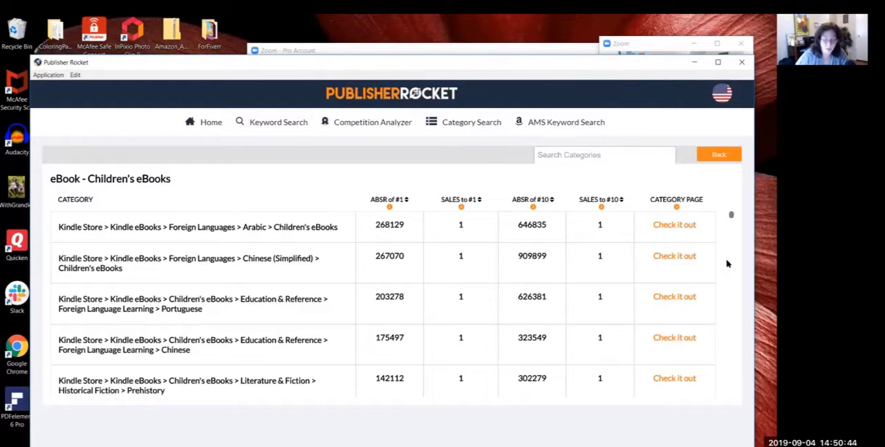
pyautogui.scroll(-1, 727, 263)
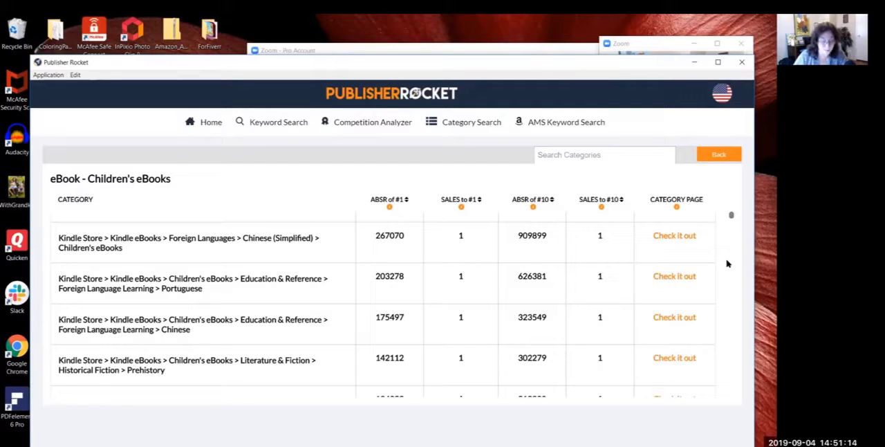
pyautogui.scroll(-1, 726, 263)
pyautogui.scroll(-2, 726, 263)
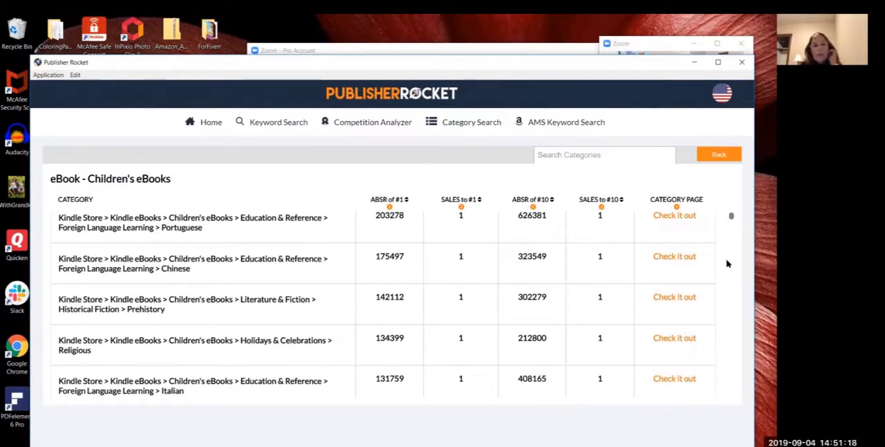
pyautogui.scroll(1, 727, 263)
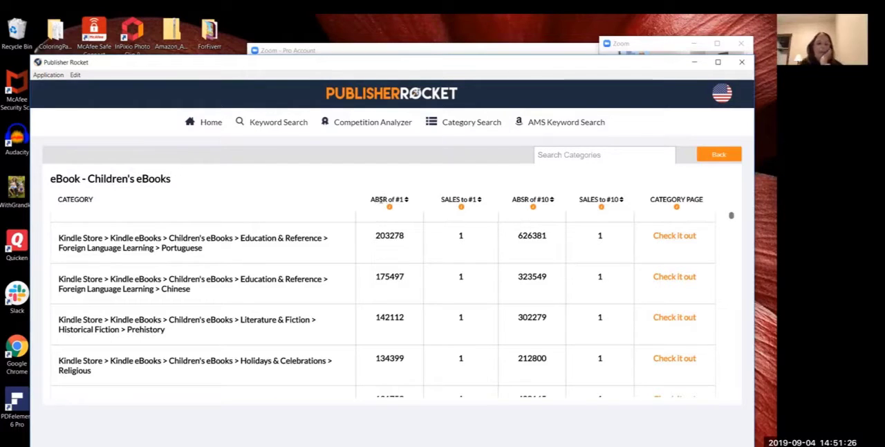
pyautogui.moveTo(388, 199); pyautogui.dragTo(375, 199)
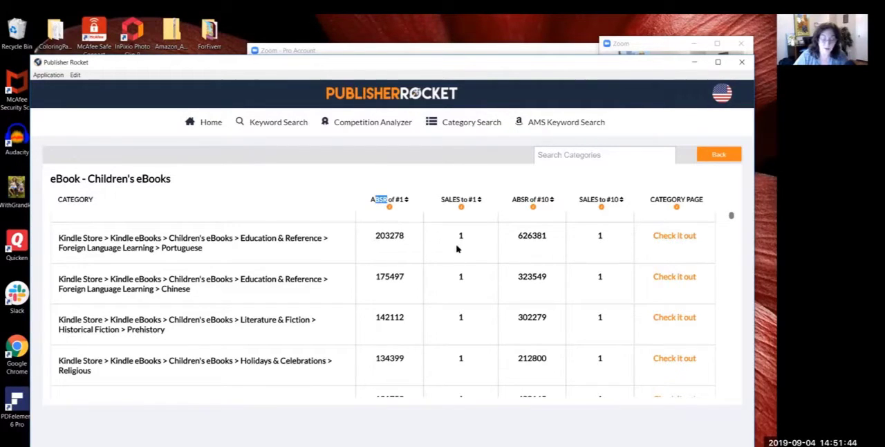
pyautogui.click(280, 389)
pyautogui.scroll(-1, 280, 389)
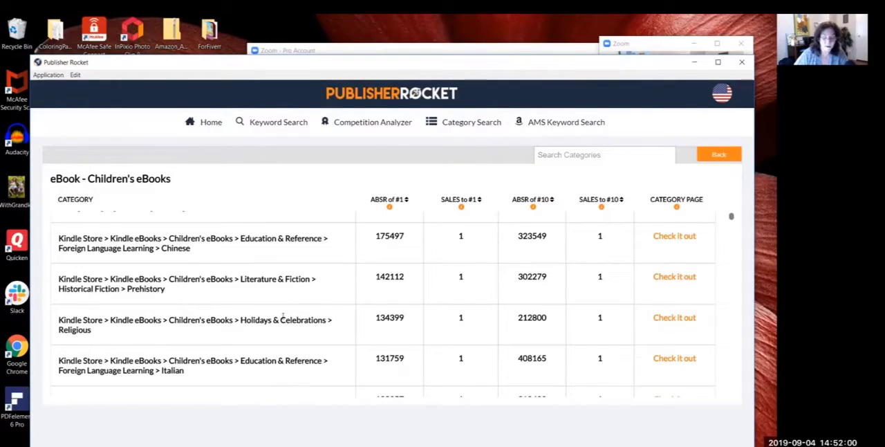
pyautogui.moveTo(169, 291); pyautogui.dragTo(57, 281)
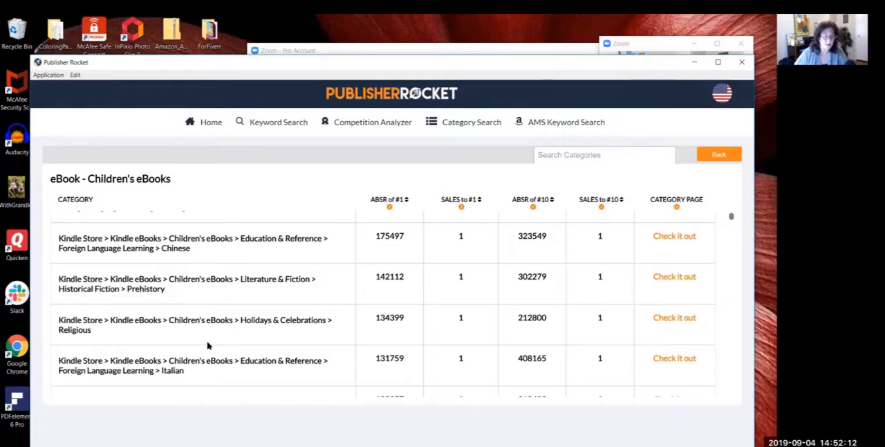
# Step: Review the children's subcategories with the lowest sales to #1, down to Foreign Languages > Russian > Children's eBooks
pyautogui.scroll(-1, 209, 345)
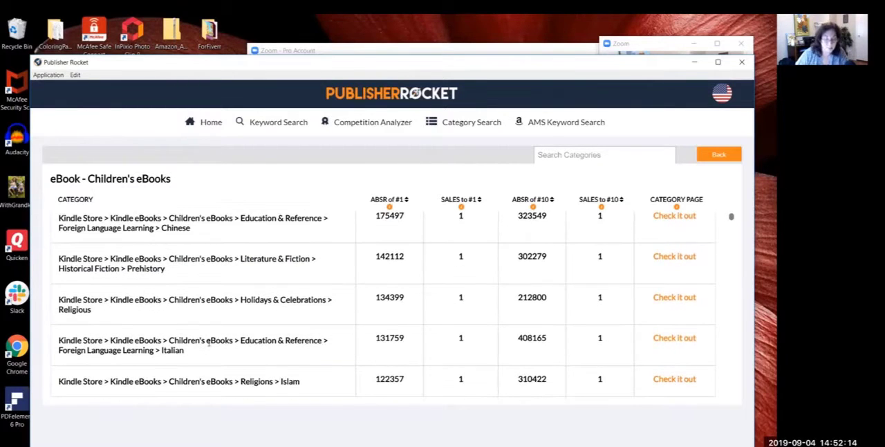
pyautogui.scroll(-1, 209, 345)
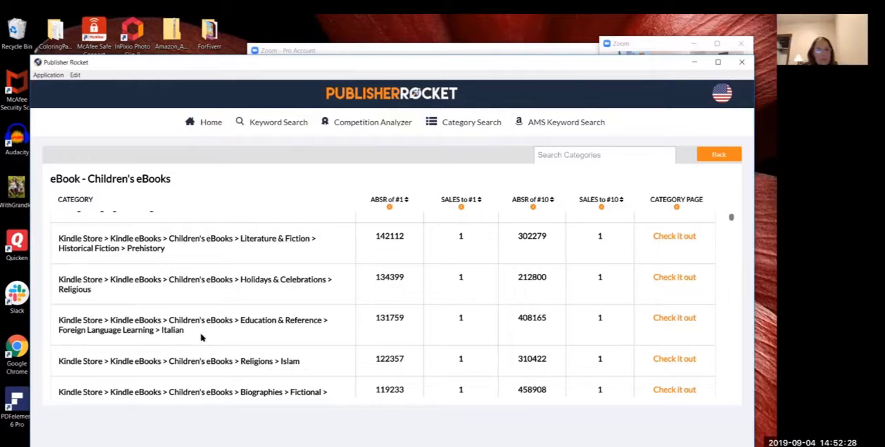
pyautogui.scroll(-1, 201, 337)
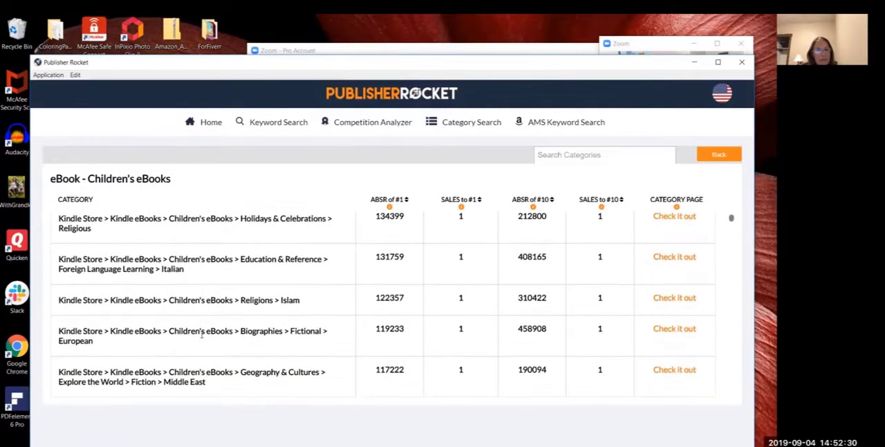
pyautogui.scroll(-2, 201, 334)
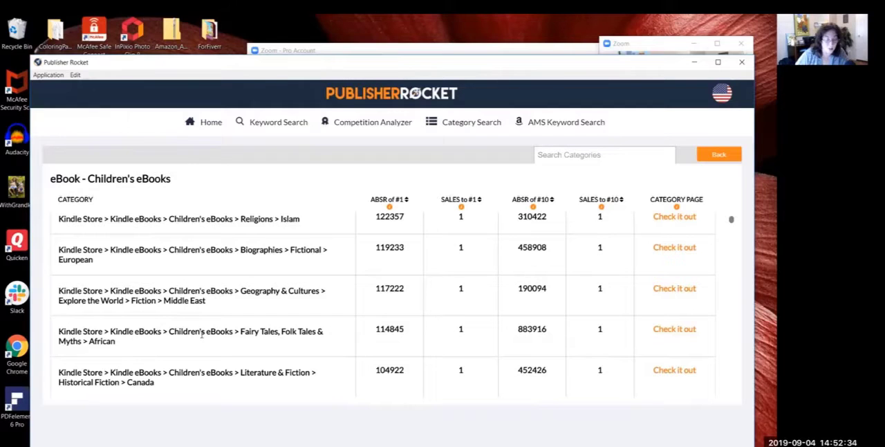
pyautogui.scroll(-4, 201, 334)
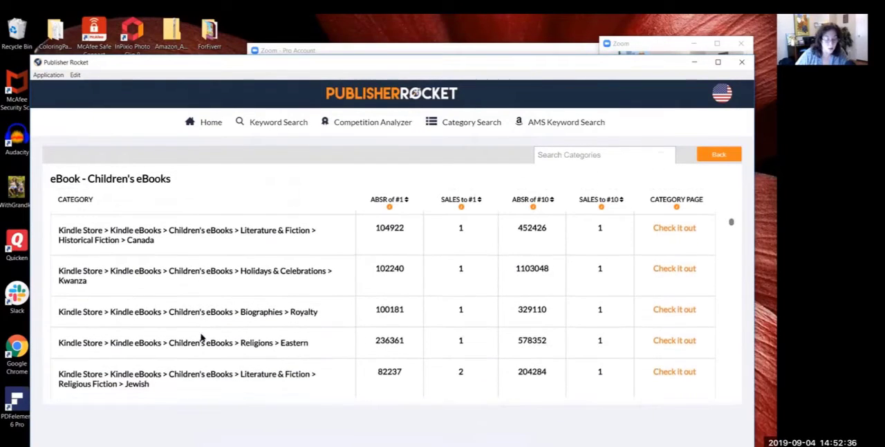
pyautogui.scroll(-1, 201, 337)
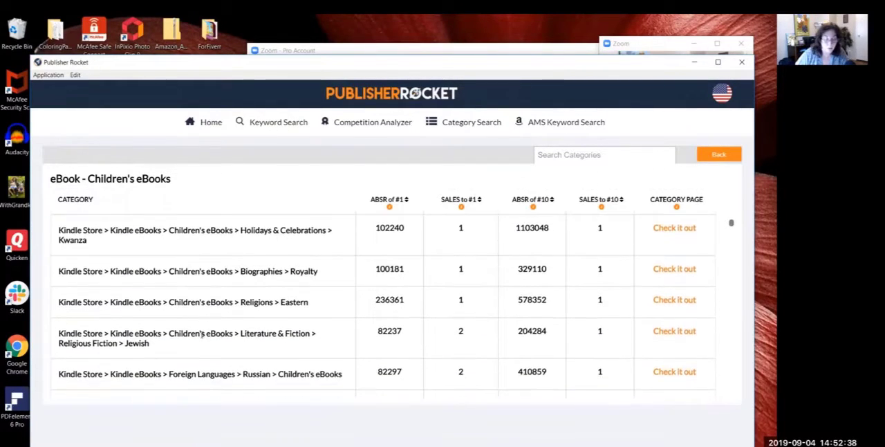
pyautogui.scroll(1, 201, 336)
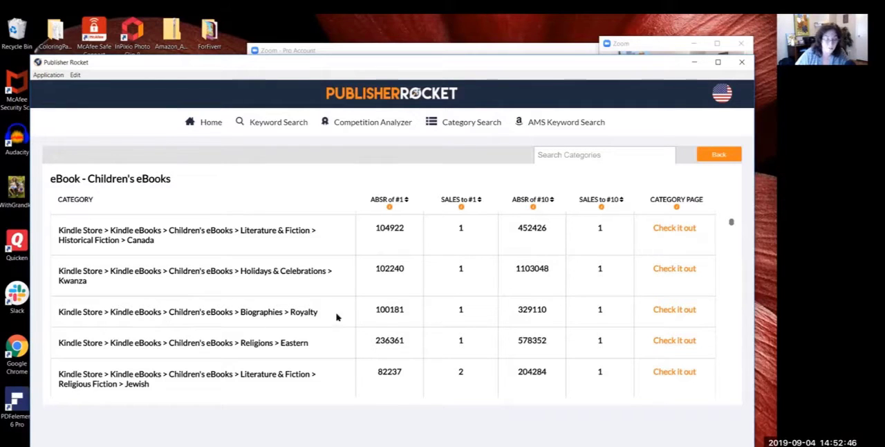
pyautogui.scroll(-2, 340, 318)
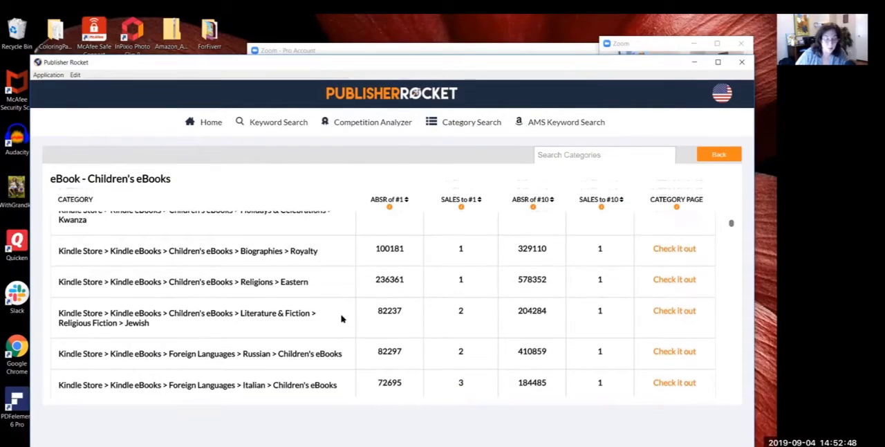
pyautogui.scroll(-1, 341, 318)
pyautogui.scroll(-2, 341, 318)
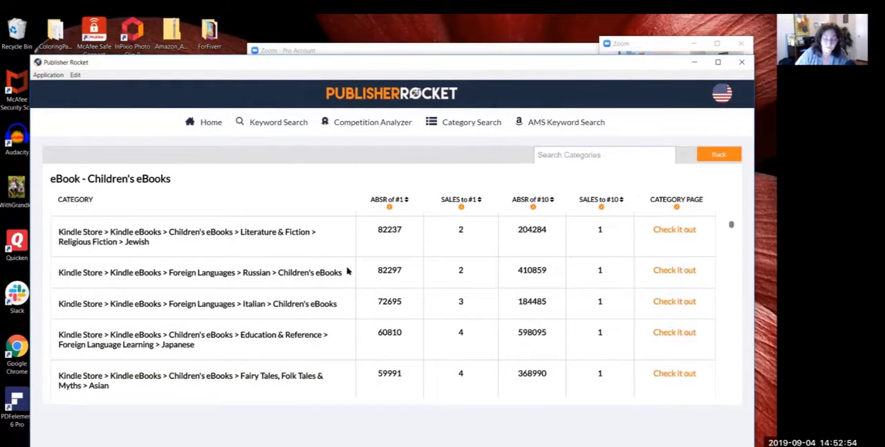
pyautogui.moveTo(348, 272); pyautogui.dragTo(59, 272)
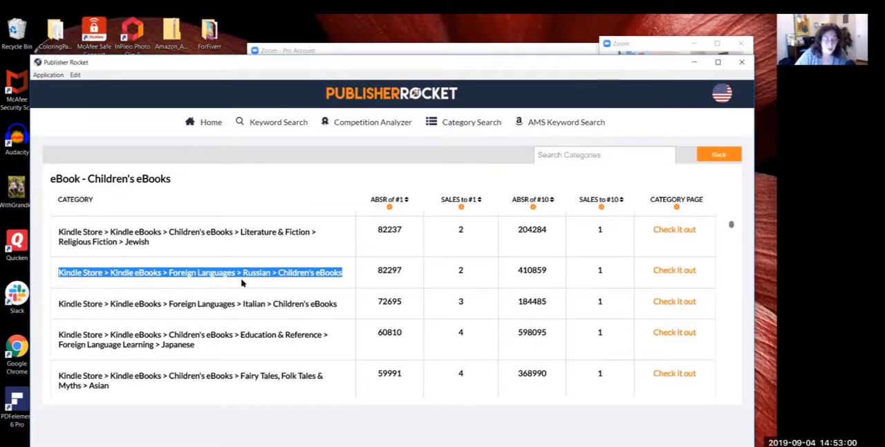
pyautogui.click(347, 316)
# Step: Examine further children's subcategories for low competition, down to Biographies > Fictional > United States
pyautogui.scroll(-3, 347, 315)
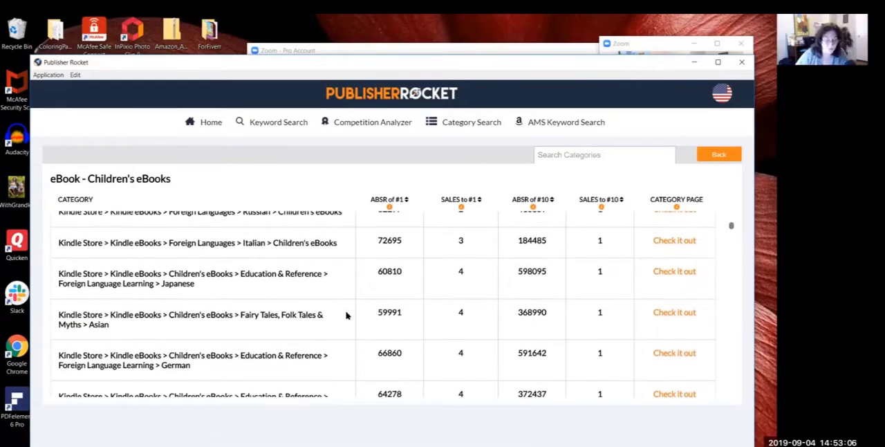
pyautogui.scroll(-1, 347, 315)
pyautogui.scroll(-3, 347, 316)
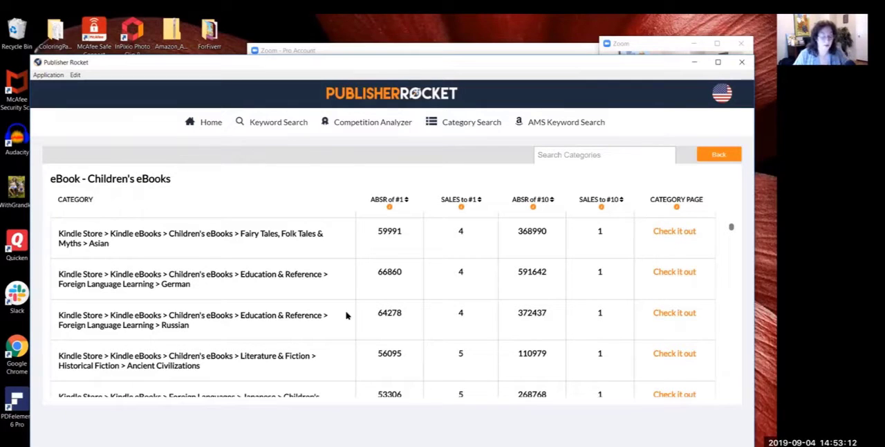
pyautogui.scroll(1, 347, 315)
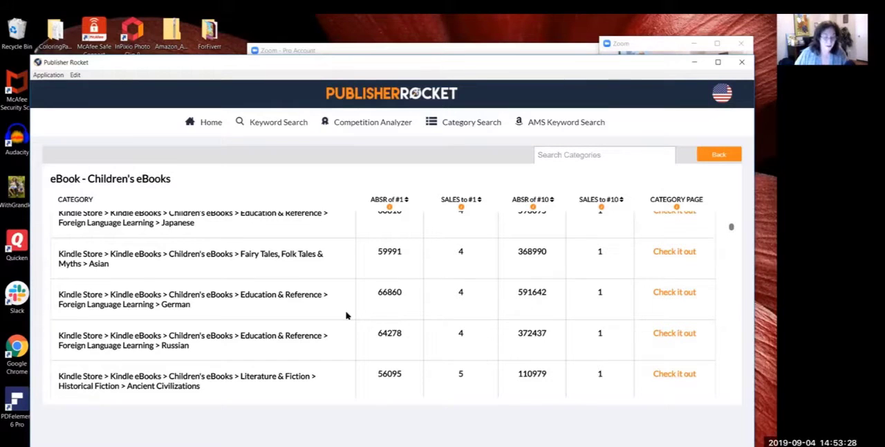
pyautogui.scroll(-3, 347, 315)
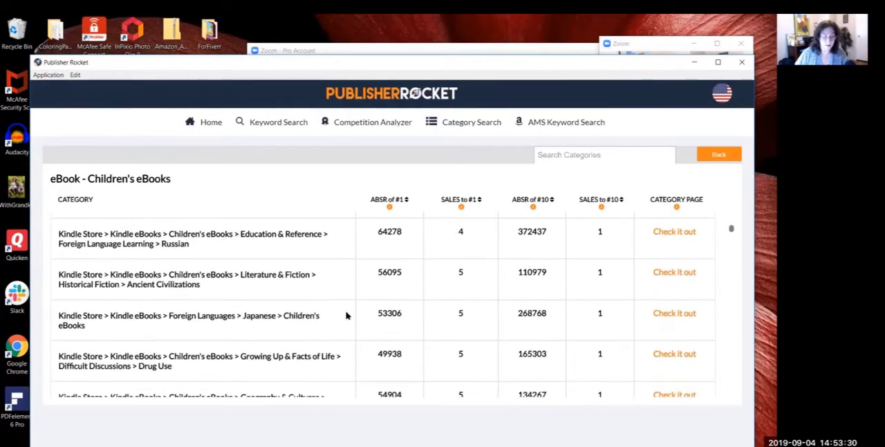
pyautogui.scroll(-1, 348, 316)
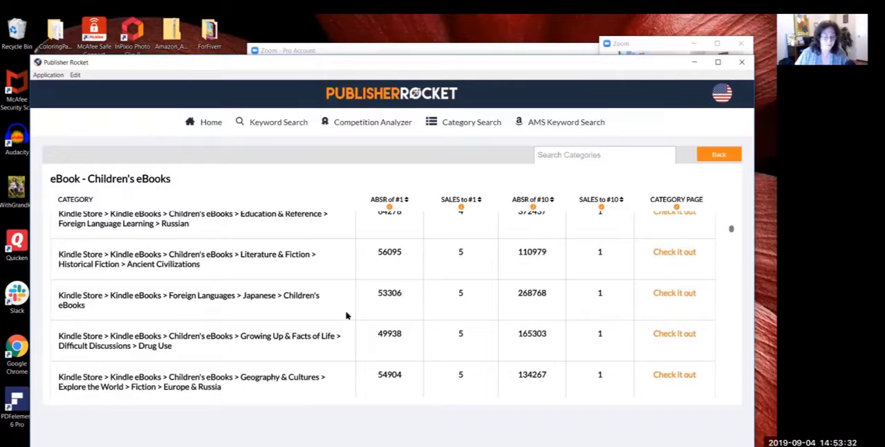
pyautogui.scroll(-1, 347, 315)
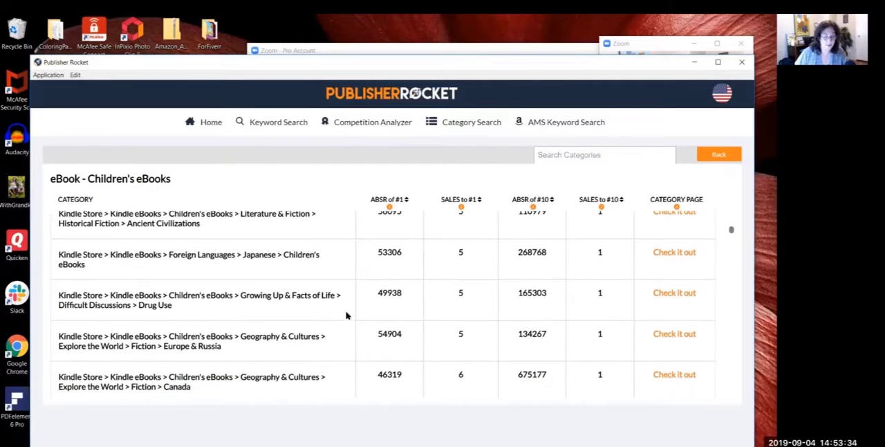
pyautogui.scroll(-3, 347, 315)
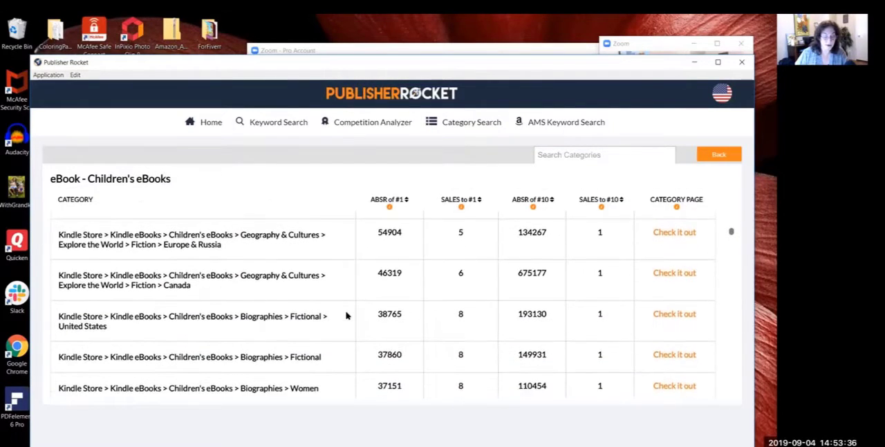
pyautogui.scroll(-1, 347, 315)
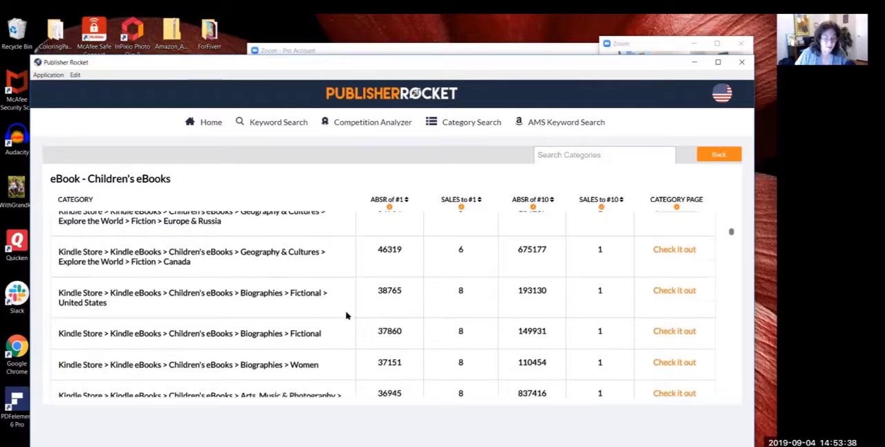
pyautogui.scroll(-2, 348, 316)
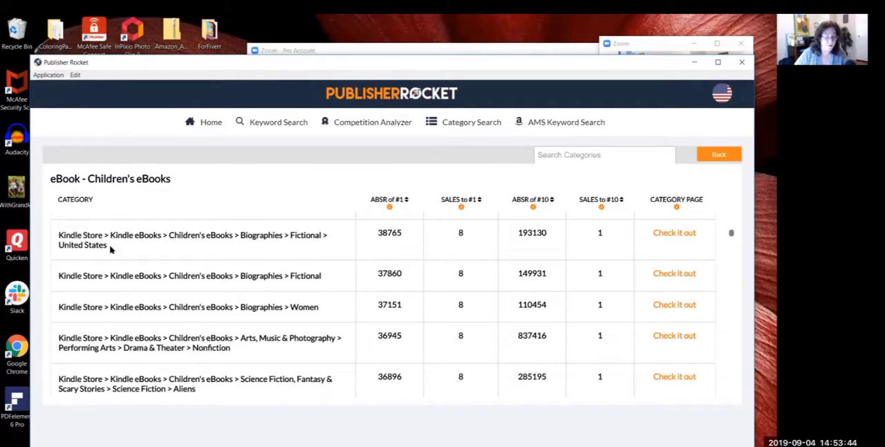
pyautogui.moveTo(110, 248); pyautogui.dragTo(58, 235)
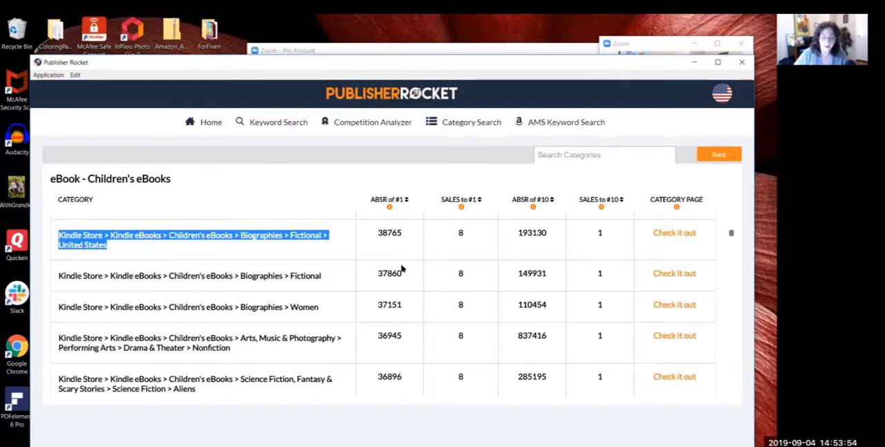
pyautogui.click(325, 275)
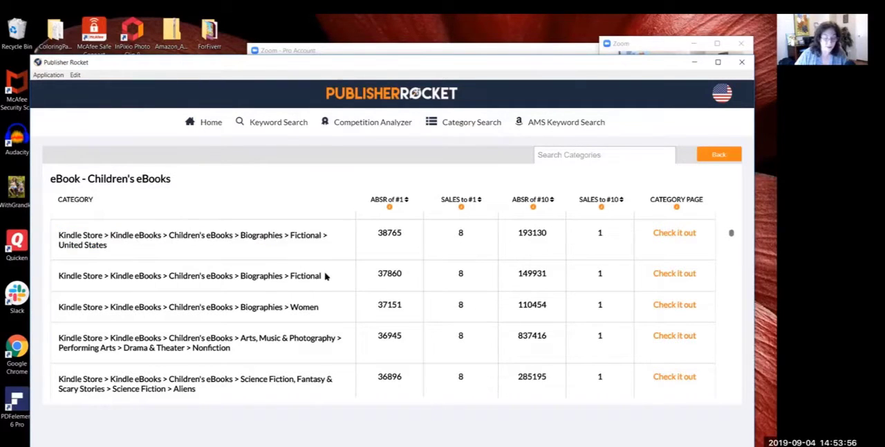
# Step: Check the sales figures of the children's Science Fiction, Fantasy & Scary Stories > Science Fiction > Aliens subcategory
pyautogui.scroll(-3, 325, 275)
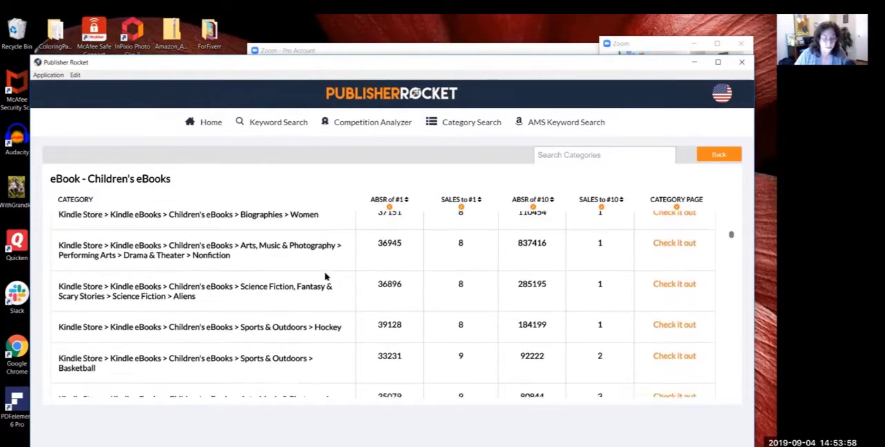
pyautogui.scroll(-1, 325, 276)
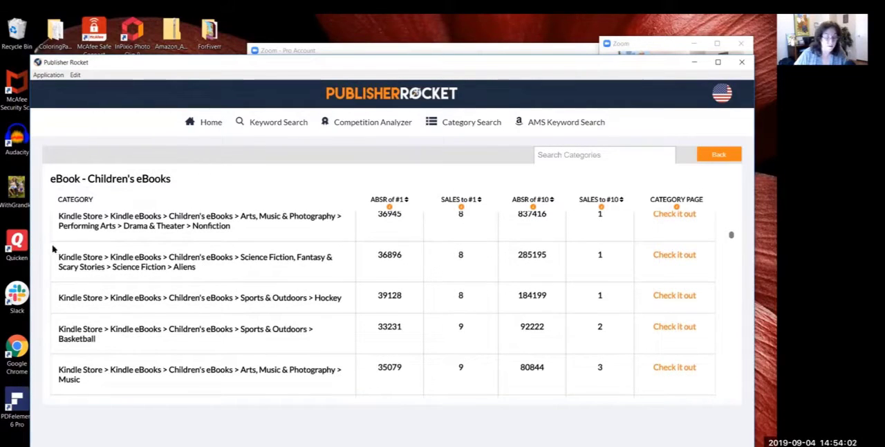
pyautogui.moveTo(197, 270); pyautogui.dragTo(57, 261)
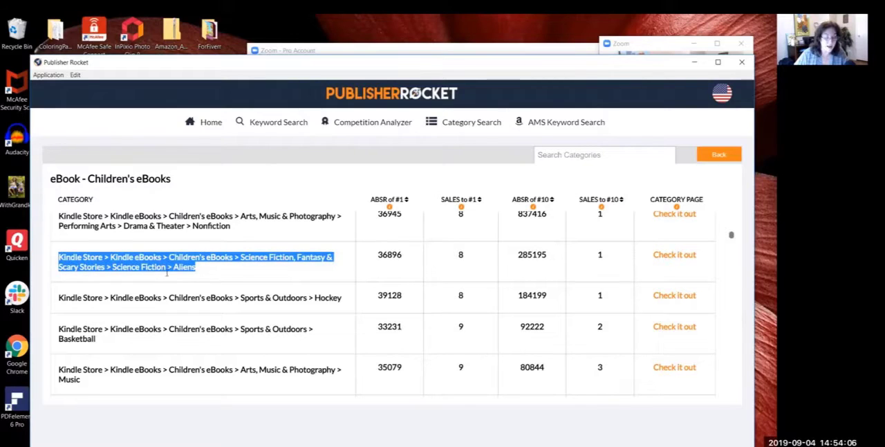
pyautogui.click(207, 271)
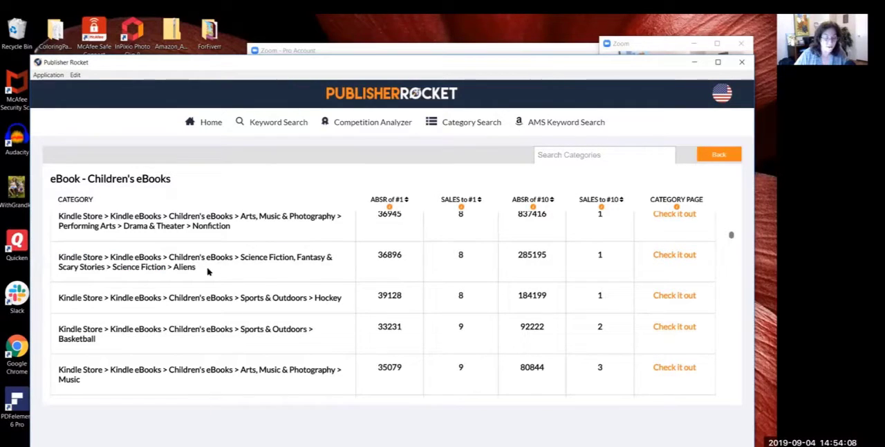
# Step: Mark the children's Science Fiction > Aliens category path and compare it with the Hockey, Basketball and Music subcategories that follow
pyautogui.moveTo(177, 271); pyautogui.dragTo(61, 256)
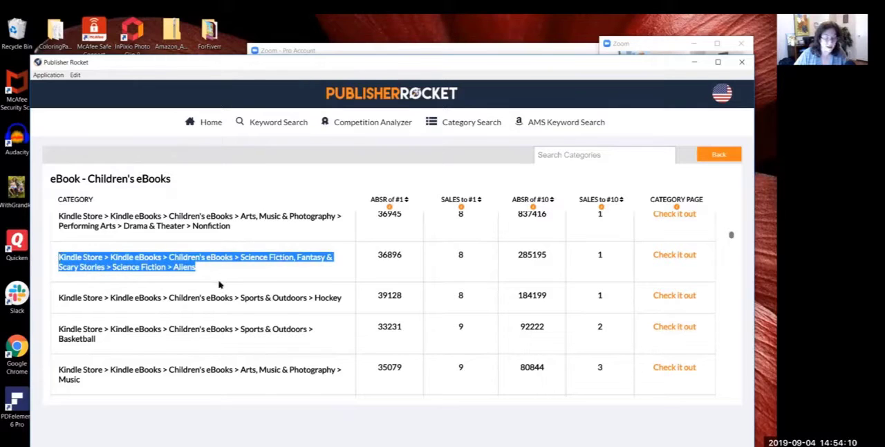
pyautogui.click(345, 304)
pyautogui.scroll(-2, 345, 304)
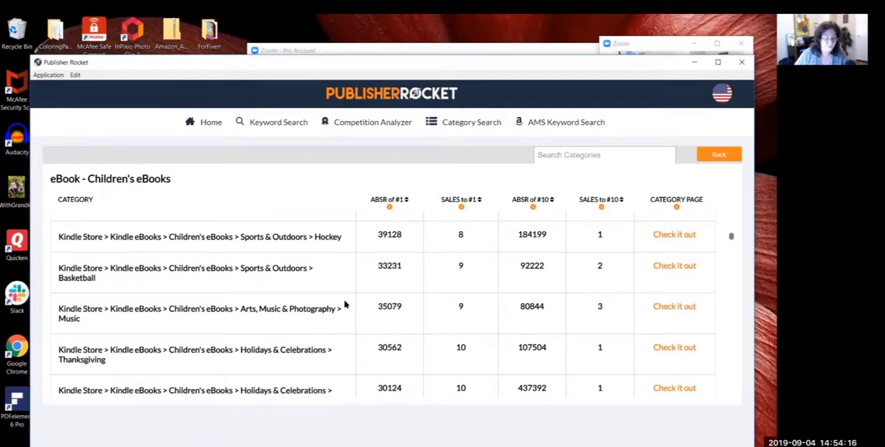
pyautogui.scroll(1, 345, 304)
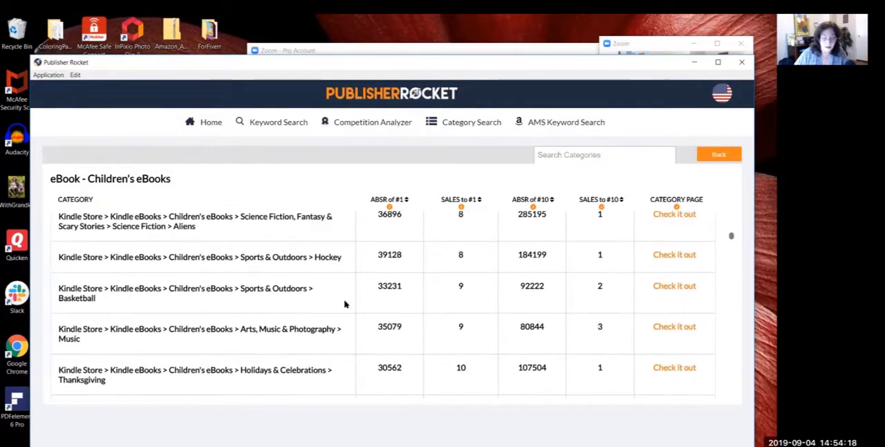
pyautogui.scroll(-1, 345, 304)
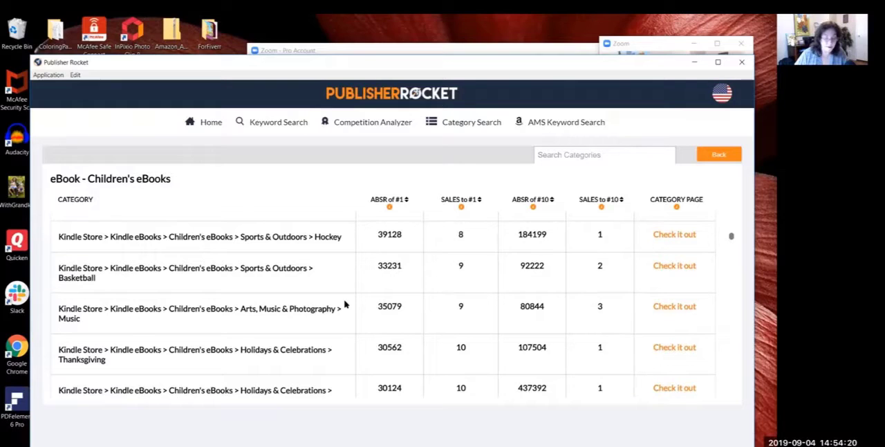
pyautogui.scroll(1, 345, 305)
pyautogui.scroll(-2, 345, 304)
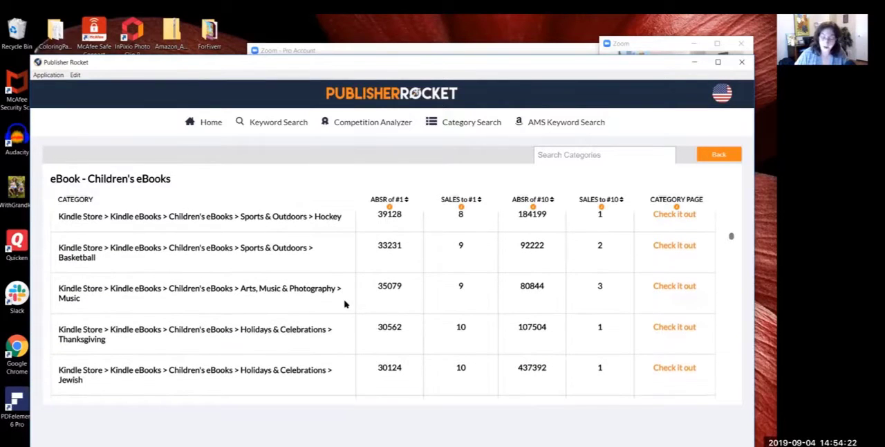
# Step: Review the holiday subcategories and highlight Growing Up & Facts of Life > Health > Diet & Nutrition to check its sales figures
pyautogui.scroll(-1, 345, 305)
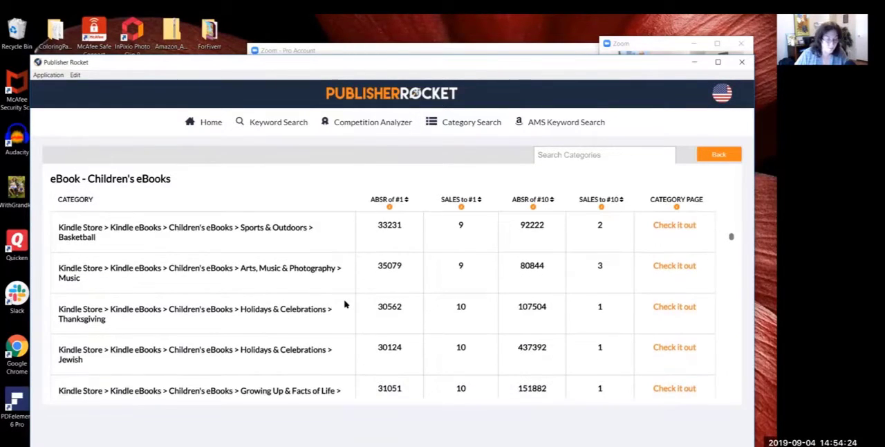
pyautogui.scroll(-3, 345, 304)
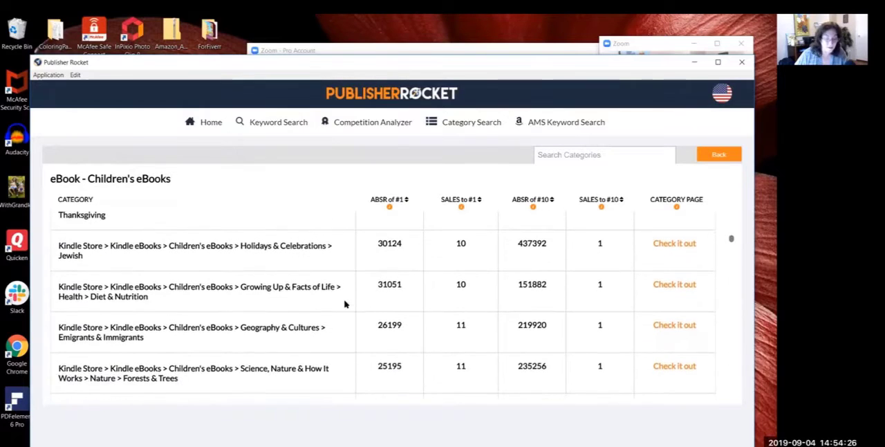
pyautogui.scroll(-1, 345, 305)
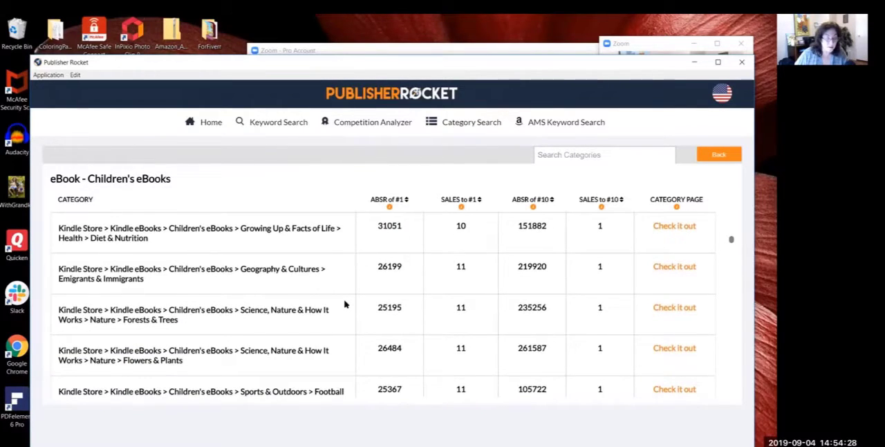
pyautogui.scroll(1, 345, 304)
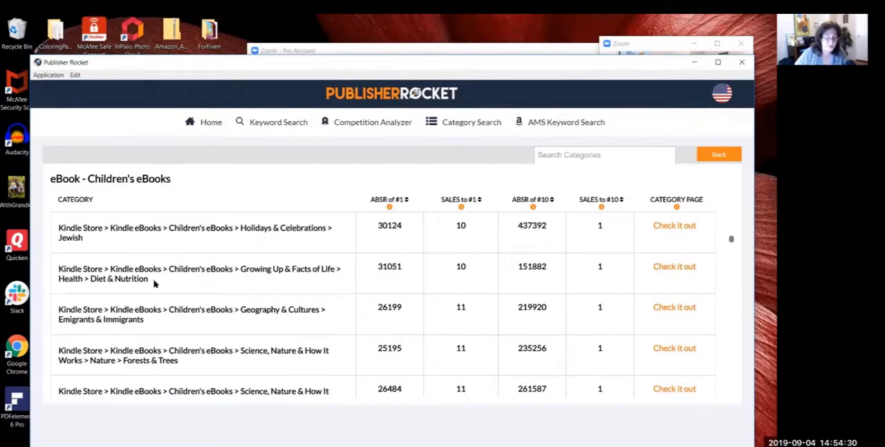
pyautogui.moveTo(154, 281); pyautogui.dragTo(58, 272)
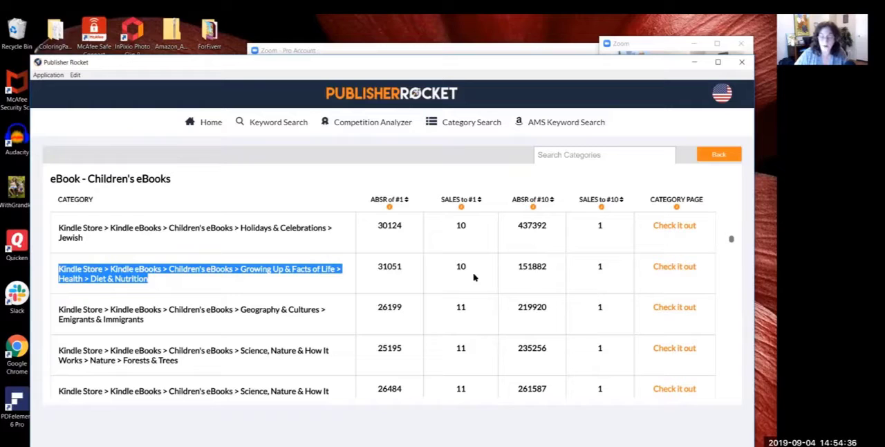
pyautogui.click(307, 339)
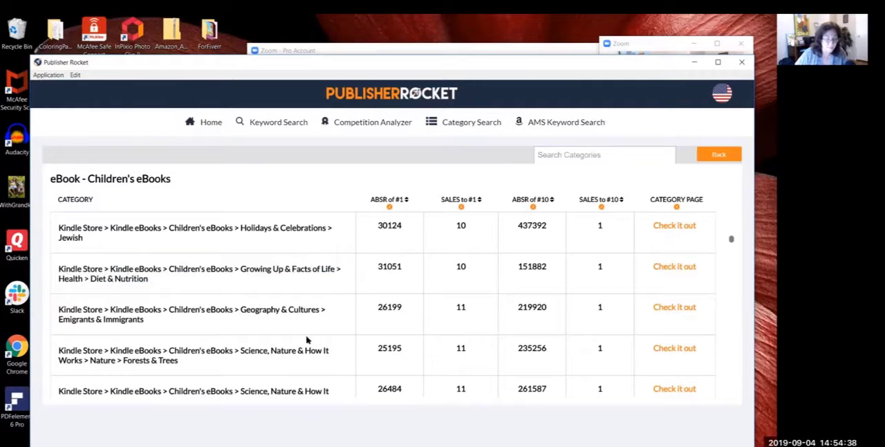
# Step: Highlight the children's Science, Nature & How It Works > Nature > Forests & Trees subcategory and check its sales figures
pyautogui.scroll(-3, 308, 339)
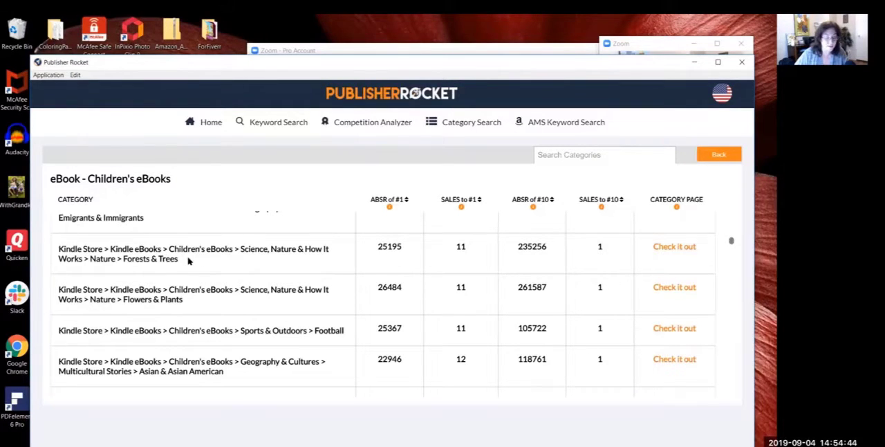
pyautogui.moveTo(188, 260); pyautogui.dragTo(55, 251)
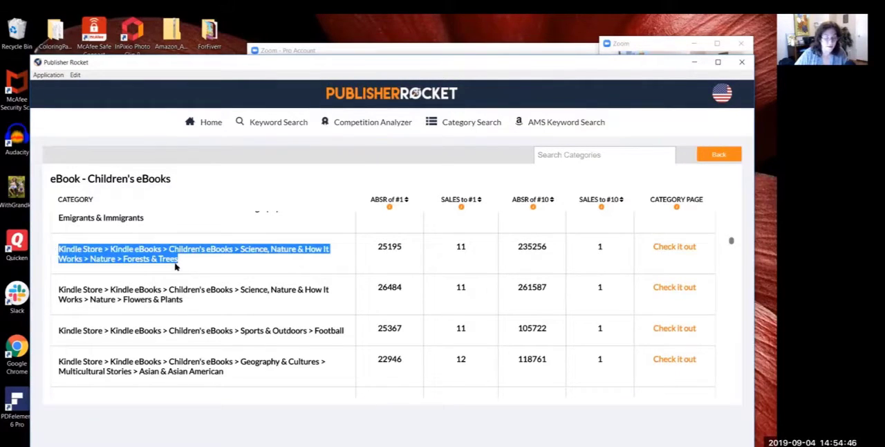
pyautogui.click(211, 271)
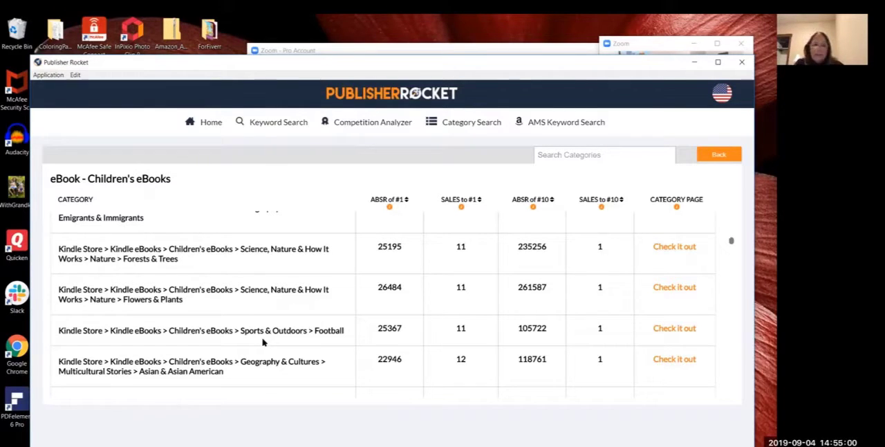
# Step: Examine the subcategories from Nature > Flowers & Plants down to Difficult Discussions > Death, Grief & Bereavement for low competition
pyautogui.scroll(-2, 262, 342)
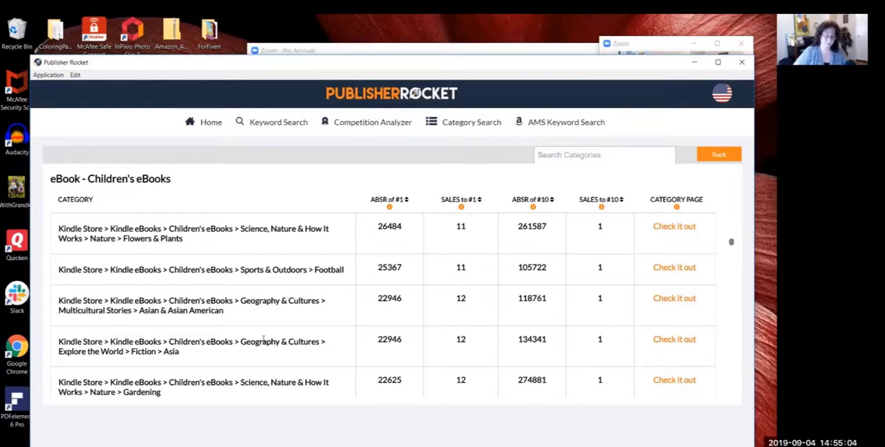
pyautogui.scroll(-1, 263, 338)
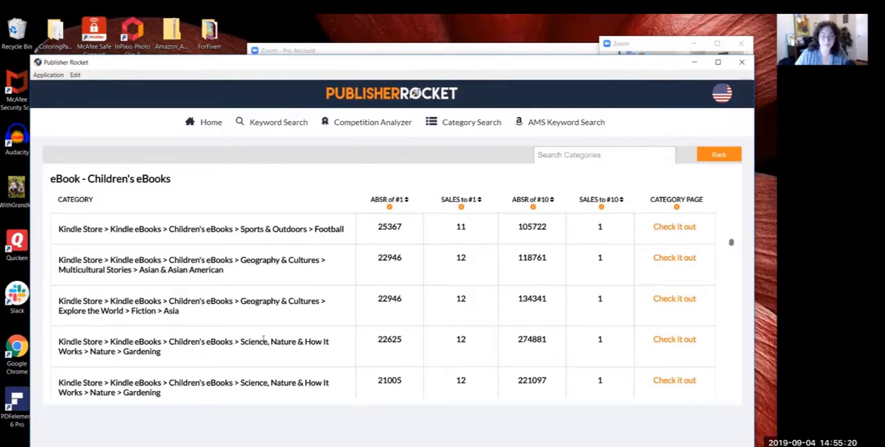
pyautogui.scroll(-1, 262, 341)
pyautogui.scroll(-1, 263, 342)
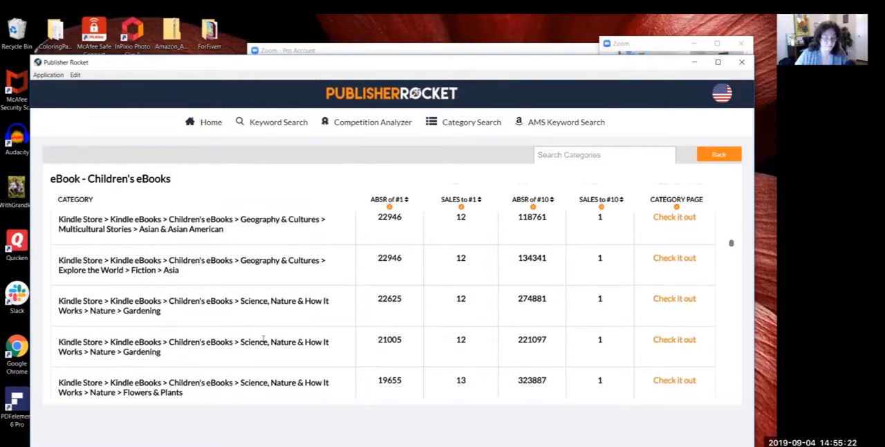
pyautogui.scroll(-7, 263, 341)
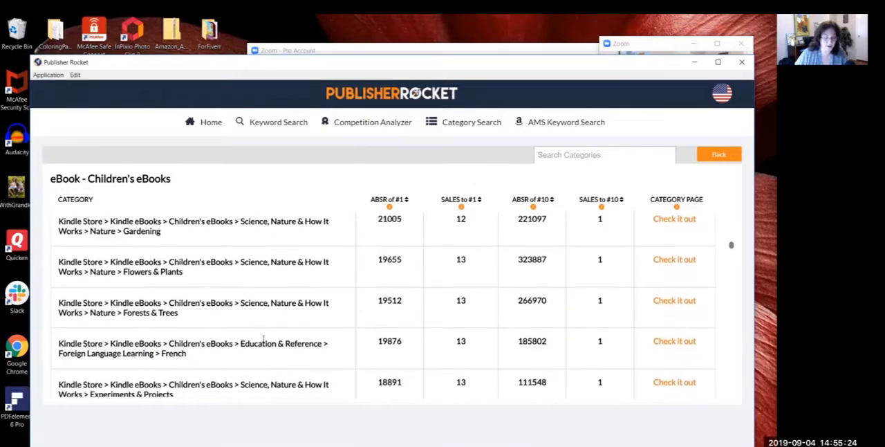
pyautogui.scroll(-1, 263, 342)
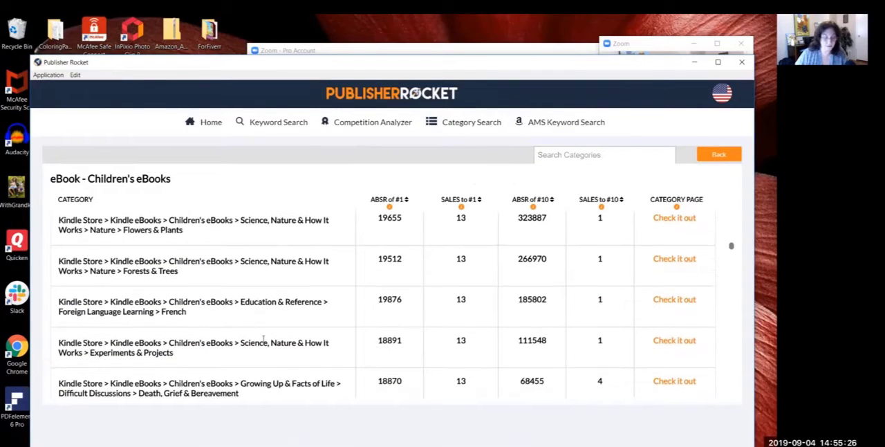
pyautogui.scroll(-3, 263, 340)
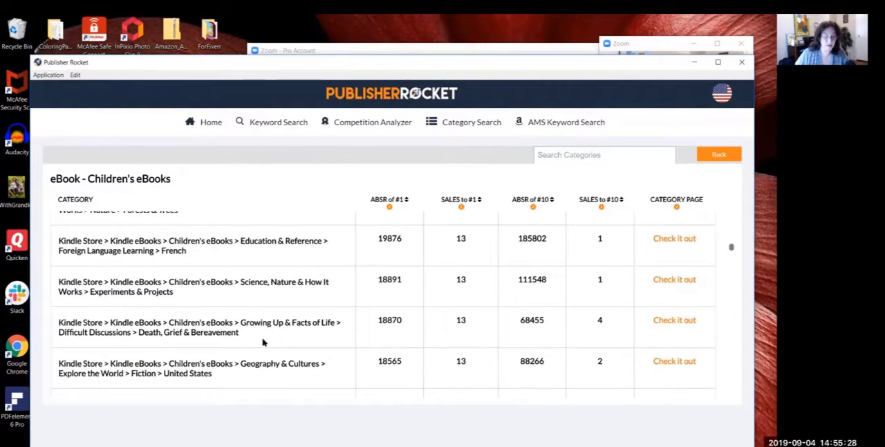
# Step: Compare the entries around Death, Grief & Bereavement and highlight Geography & Cultures > Explore the World > Fiction > United States to check its sales
pyautogui.scroll(2, 263, 341)
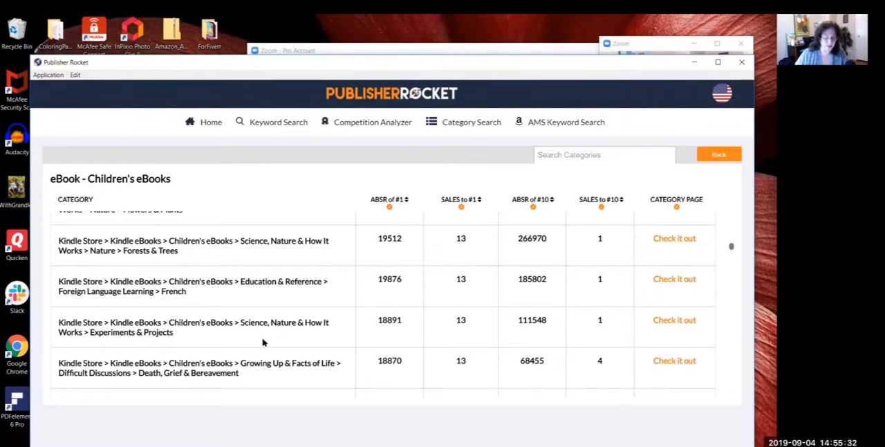
pyautogui.scroll(-2, 263, 342)
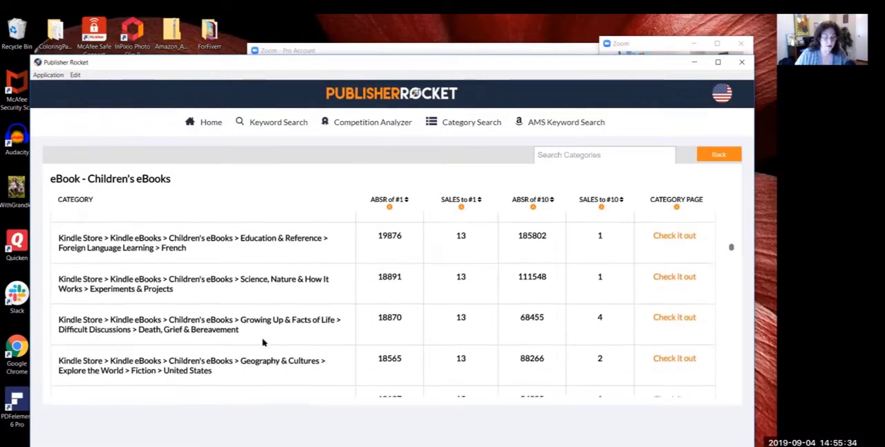
pyautogui.scroll(-1, 263, 339)
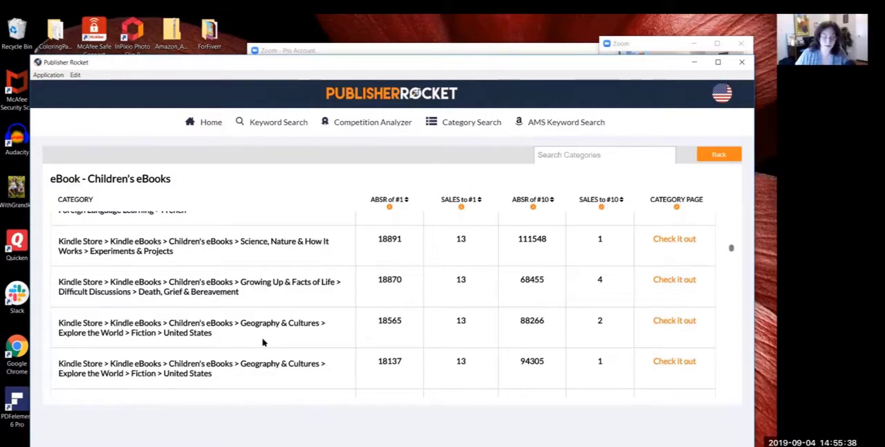
pyautogui.scroll(-1, 263, 341)
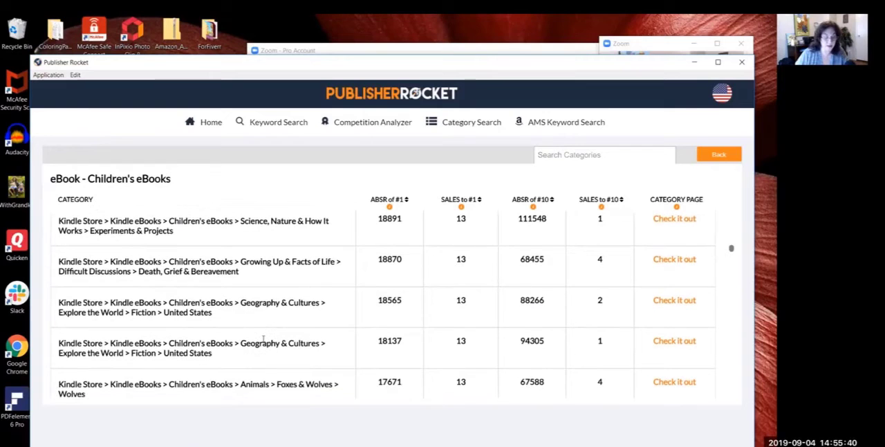
pyautogui.scroll(-1, 263, 339)
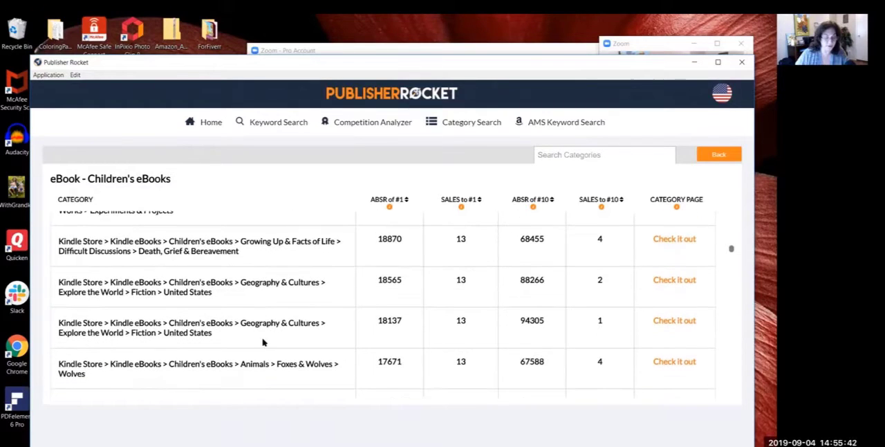
pyautogui.scroll(-1, 263, 341)
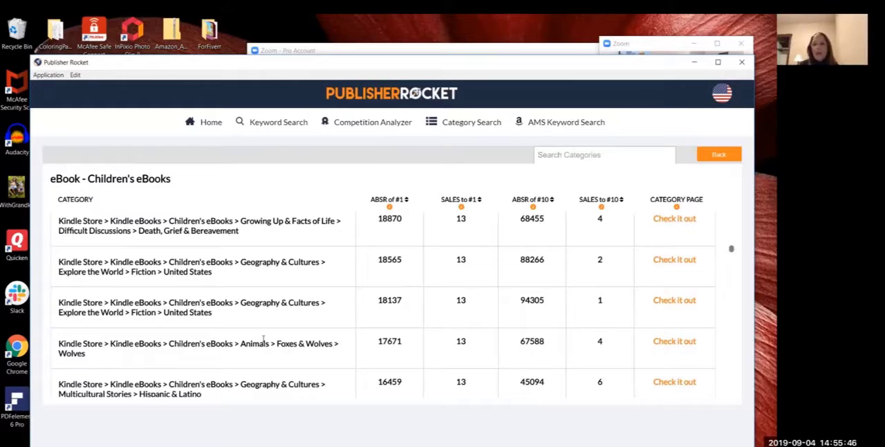
pyautogui.scroll(1, 263, 340)
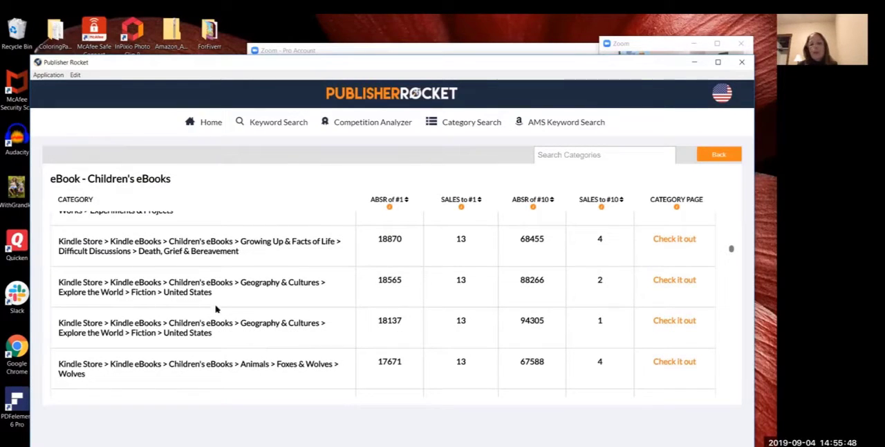
pyautogui.moveTo(216, 291); pyautogui.dragTo(52, 280)
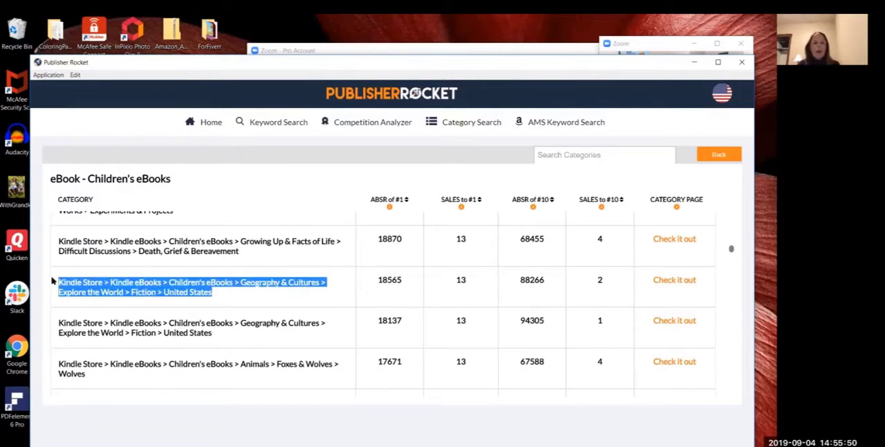
pyautogui.click(228, 339)
# Step: Review the subcategories down to Science > Anatomy & Physiology and highlight Fairy Tales, Folk Tales & Myths > European to check its sales
pyautogui.scroll(-3, 228, 338)
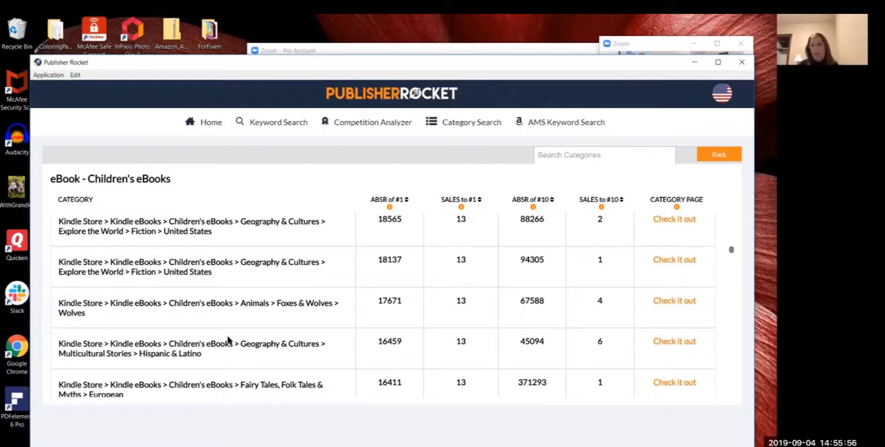
pyautogui.scroll(-1, 228, 339)
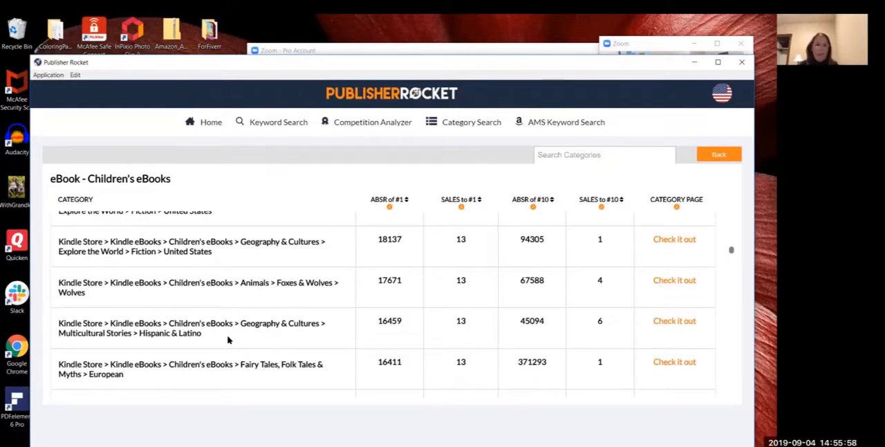
pyautogui.scroll(-3, 229, 339)
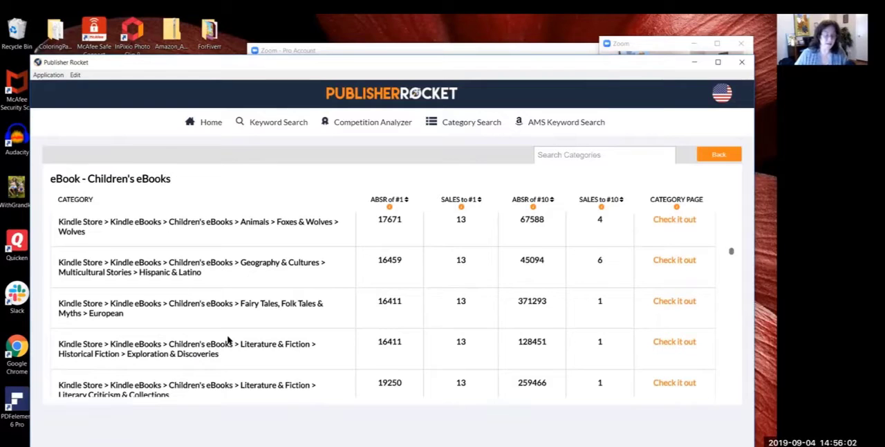
pyautogui.scroll(1, 228, 338)
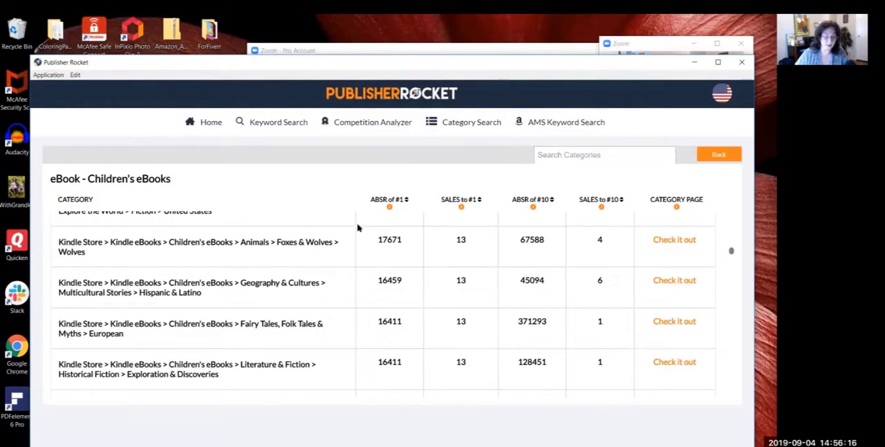
pyautogui.scroll(-3, 261, 304)
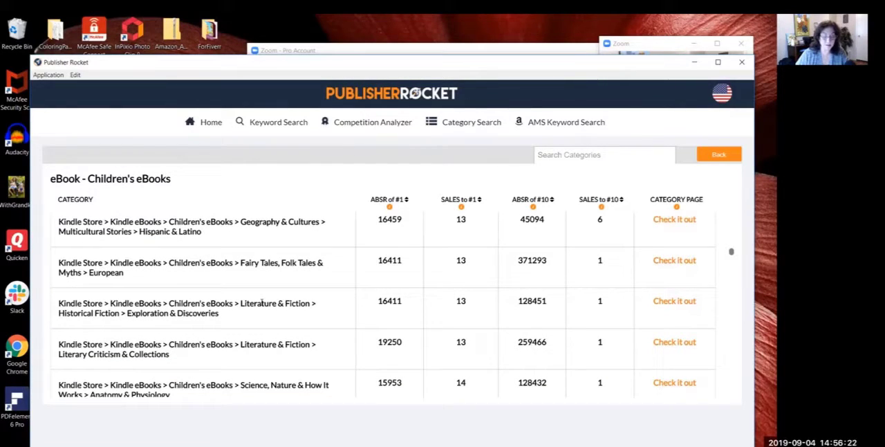
pyautogui.scroll(-1, 262, 303)
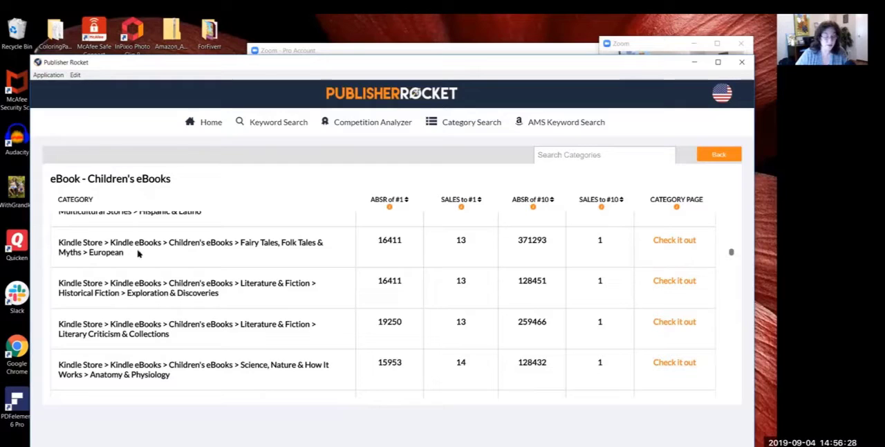
pyautogui.moveTo(133, 255); pyautogui.dragTo(59, 242)
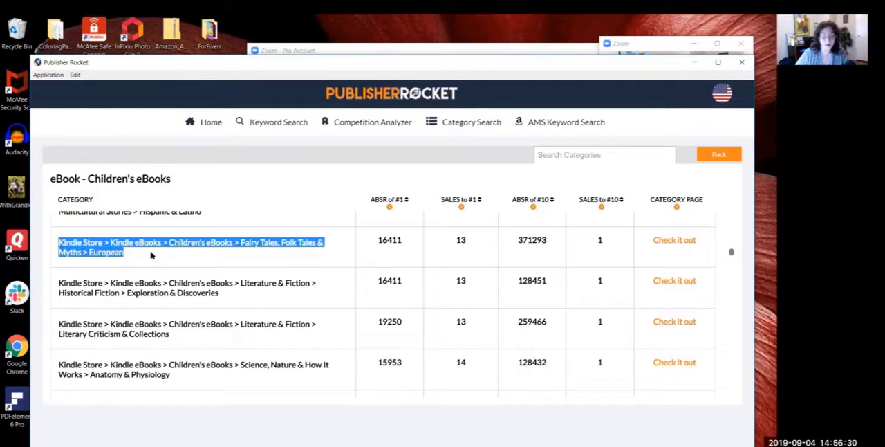
# Step: Examine the subcategories from Historical Fiction > Exploration & Discoveries down to Animals > More Animals > Pigs for low competition
pyautogui.click(247, 299)
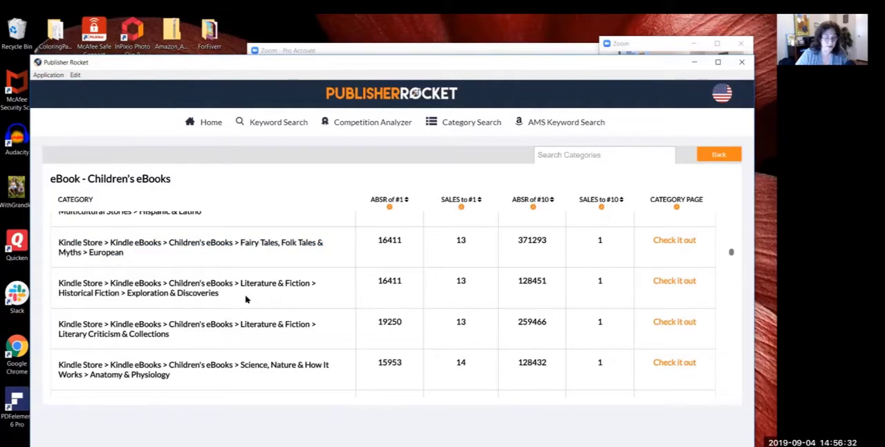
pyautogui.scroll(-2, 237, 324)
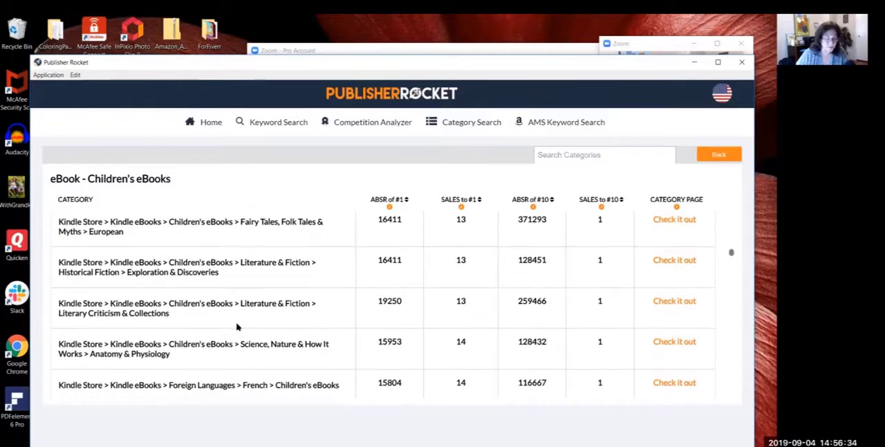
pyautogui.scroll(-2, 237, 323)
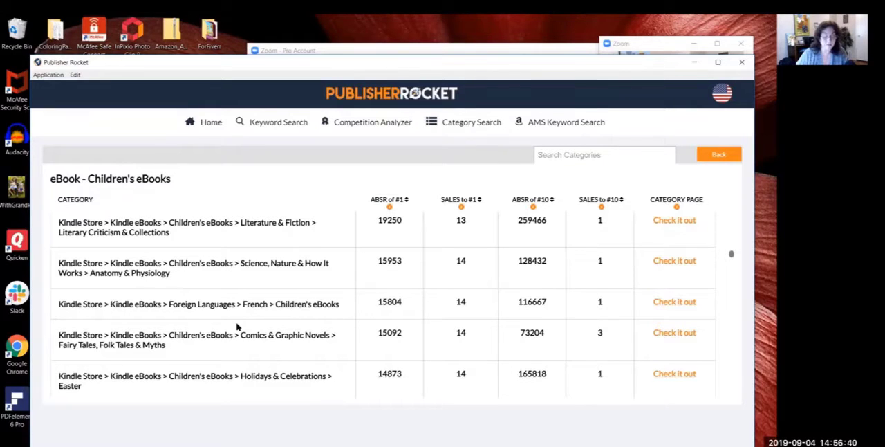
pyautogui.scroll(-1, 237, 326)
pyautogui.scroll(-1, 237, 326)
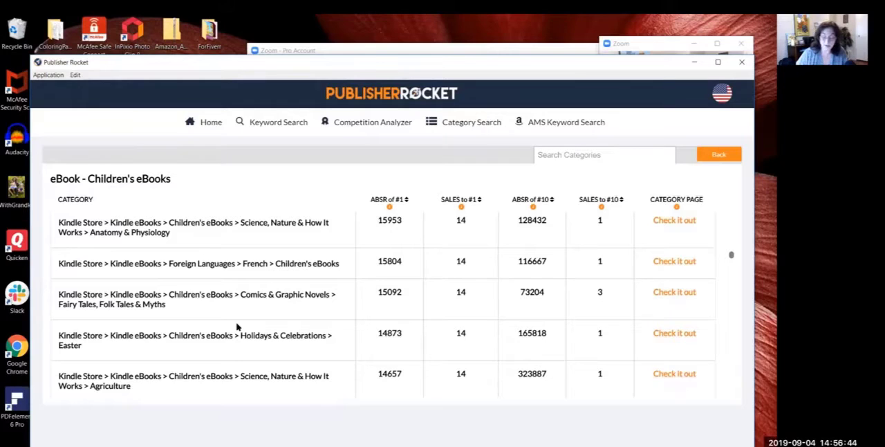
pyautogui.scroll(-1, 238, 326)
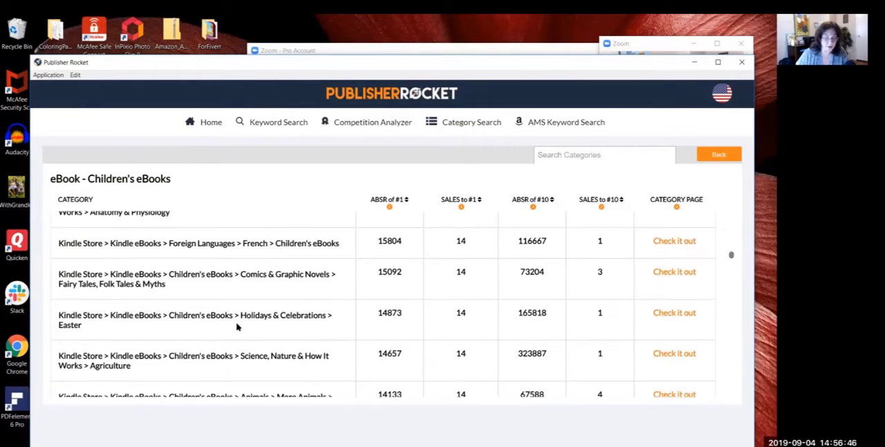
pyautogui.scroll(-1, 237, 326)
pyautogui.scroll(-1, 237, 327)
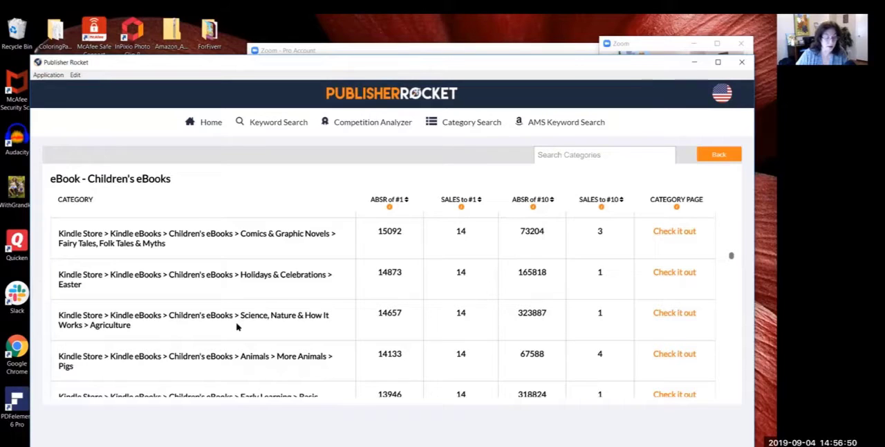
pyautogui.scroll(2, 237, 327)
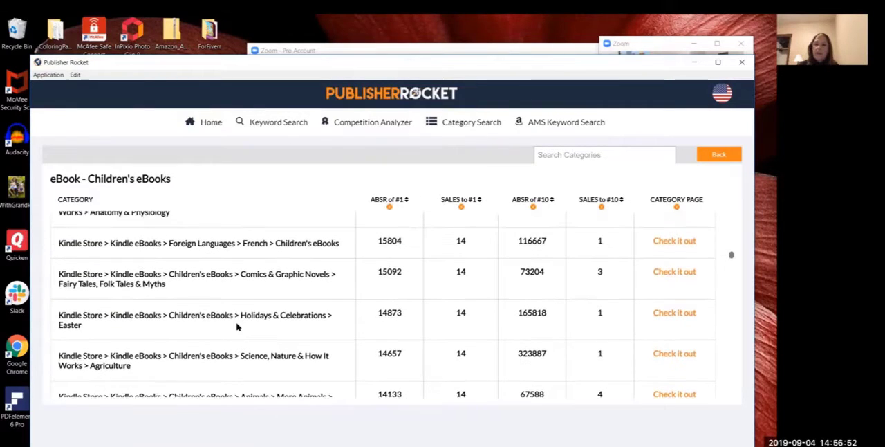
# Step: Examine the subcategories from Holidays & Celebrations > Easter down to Animals > More Animals > Ducks & Other Waterfowl for relevance and sales
pyautogui.scroll(-1, 238, 326)
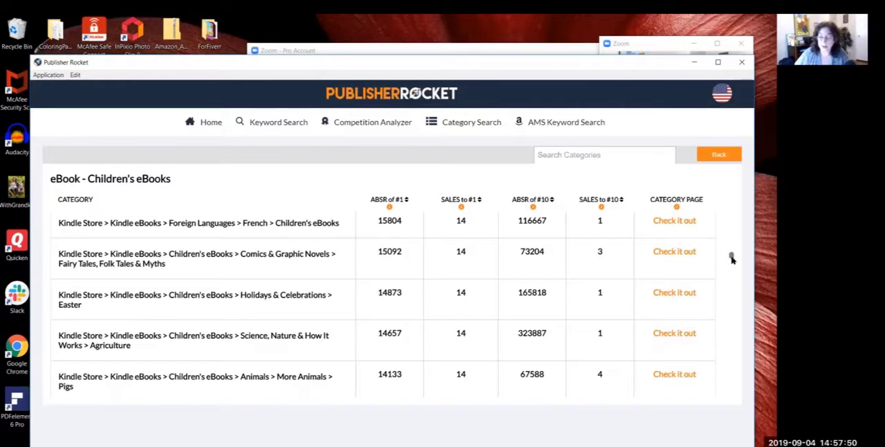
pyautogui.scroll(-1, 733, 259)
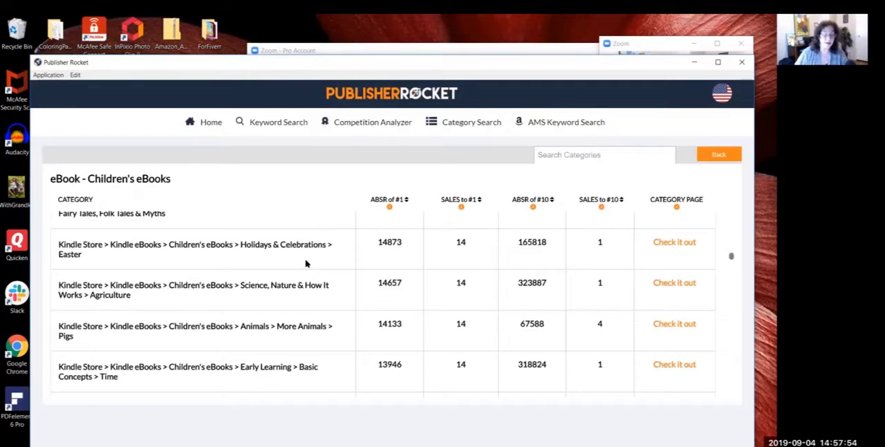
pyautogui.scroll(-1, 306, 263)
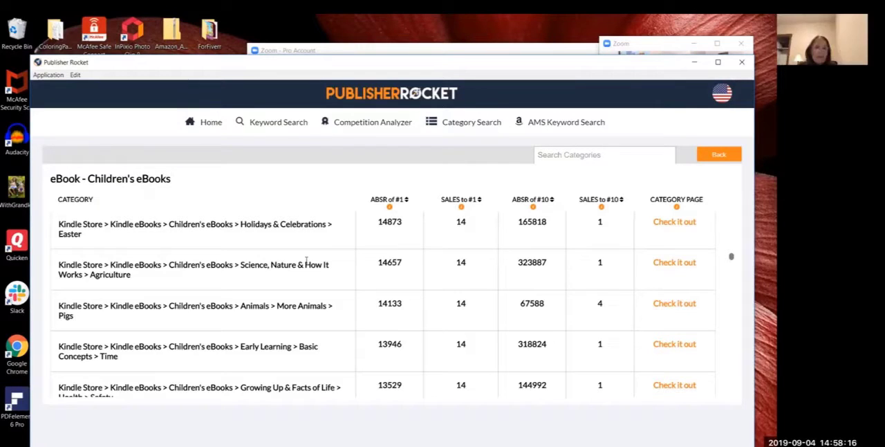
pyautogui.scroll(-3, 306, 260)
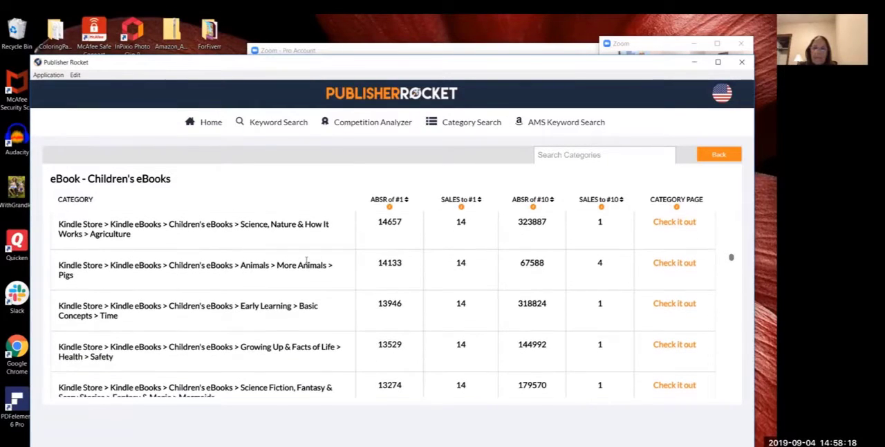
pyautogui.scroll(-1, 305, 263)
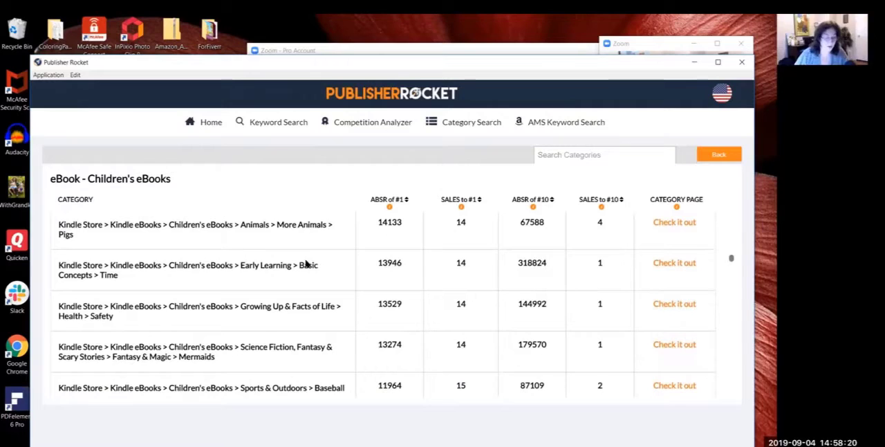
pyautogui.scroll(-1, 306, 263)
pyautogui.scroll(-2, 306, 263)
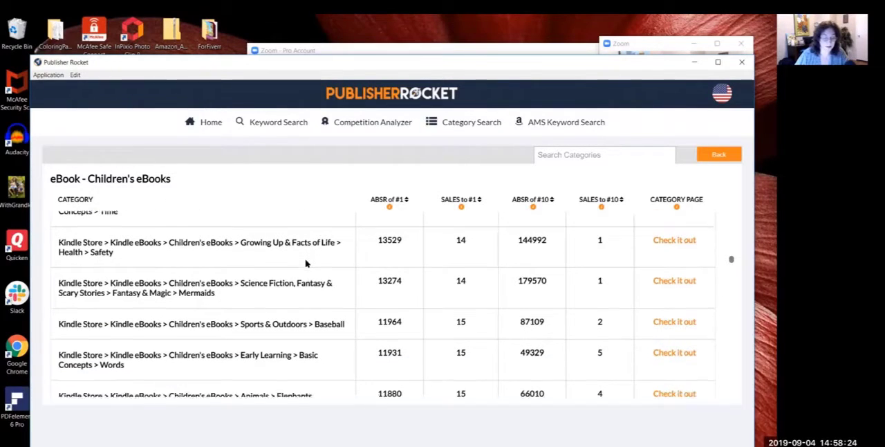
pyautogui.scroll(-1, 306, 262)
pyautogui.scroll(-1, 305, 262)
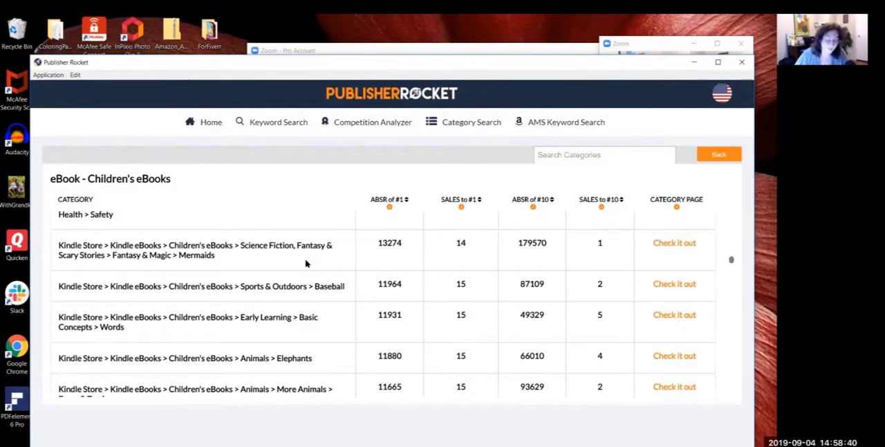
pyautogui.scroll(-1, 306, 263)
pyautogui.scroll(-2, 307, 263)
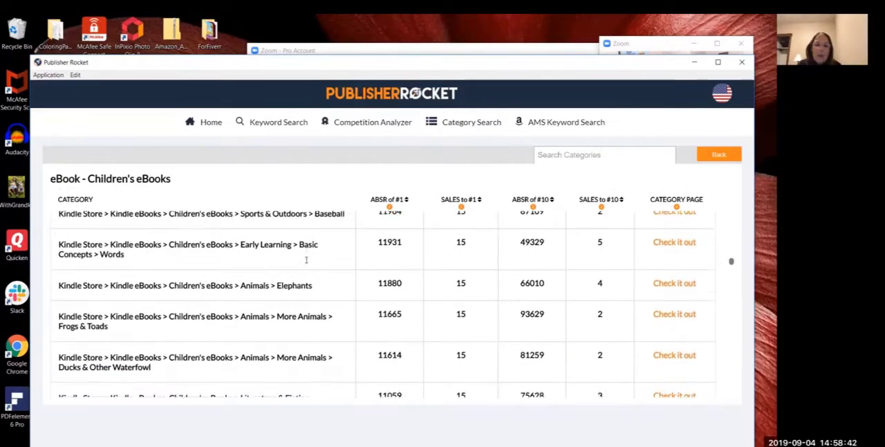
# Step: Highlight the Children's eBooks > Animals > Elephants subcategory and check its sales figures
pyautogui.scroll(-1, 306, 263)
pyautogui.scroll(1, 306, 263)
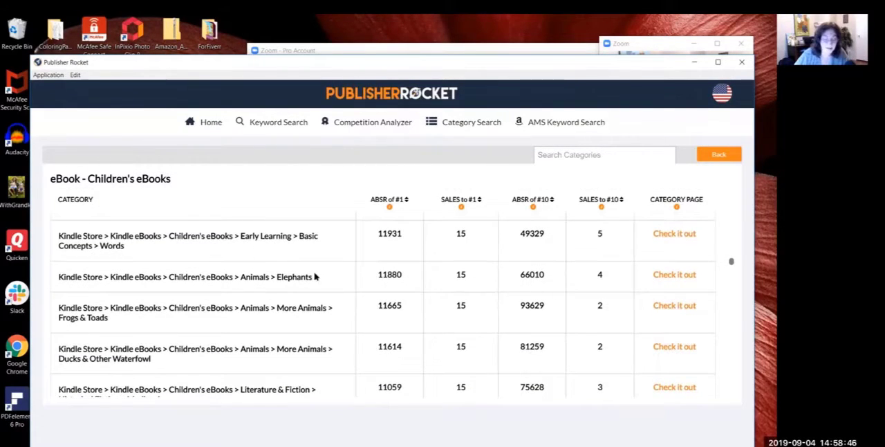
pyautogui.moveTo(319, 281); pyautogui.dragTo(60, 276)
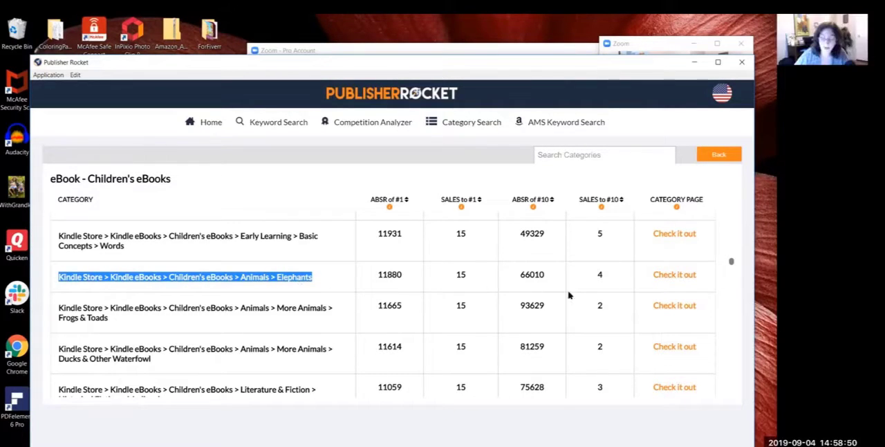
pyautogui.click(311, 278)
# Step: Copy the Children's eBooks > Animals > More Animals > Ducks & Other Waterfowl path into a new Top Categories entry in the MindMeister map
pyautogui.scroll(-1, 311, 279)
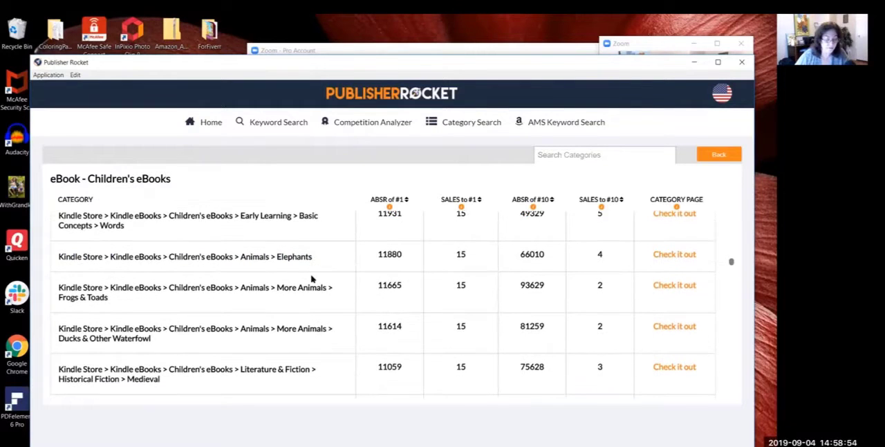
pyautogui.scroll(-1, 311, 279)
pyautogui.scroll(-3, 311, 278)
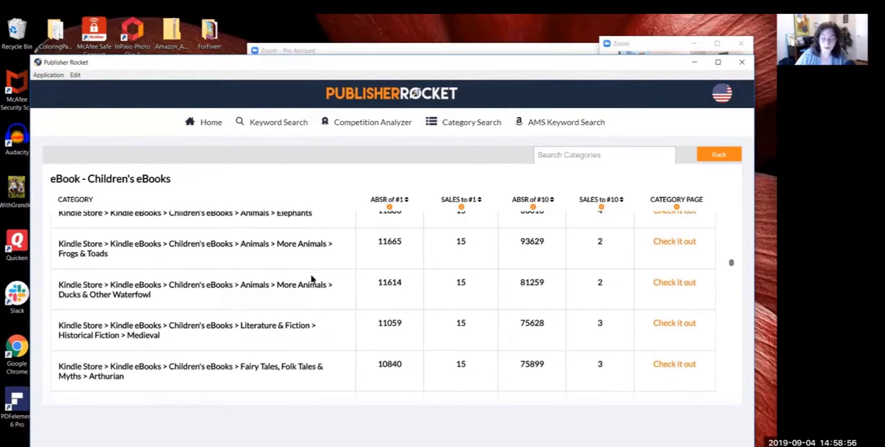
pyautogui.scroll(-1, 311, 278)
pyautogui.scroll(1, 311, 278)
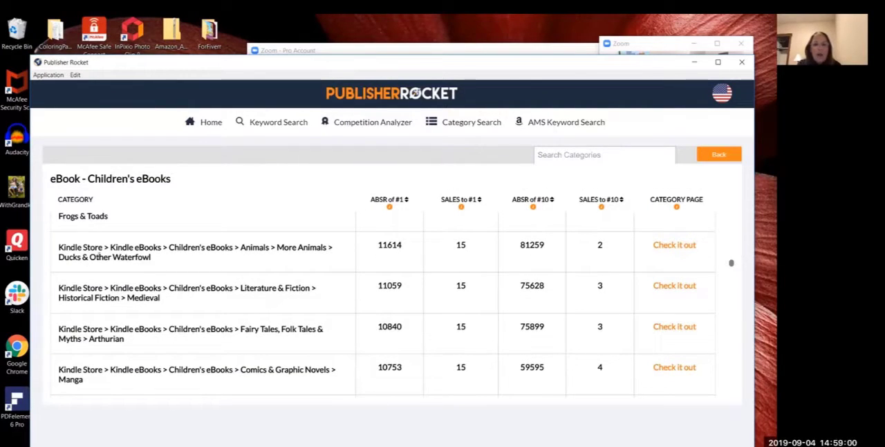
pyautogui.moveTo(151, 257); pyautogui.dragTo(57, 250)
pyautogui.hotkey('ctrl', 'c')
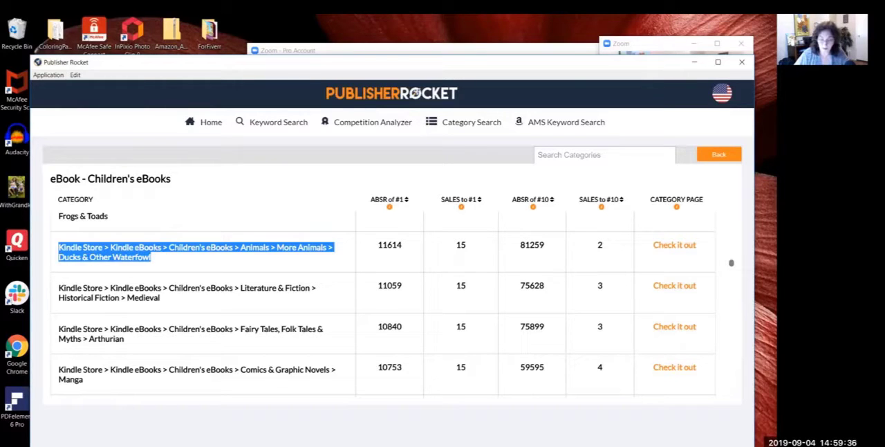
pyautogui.moveTo(537, 444)
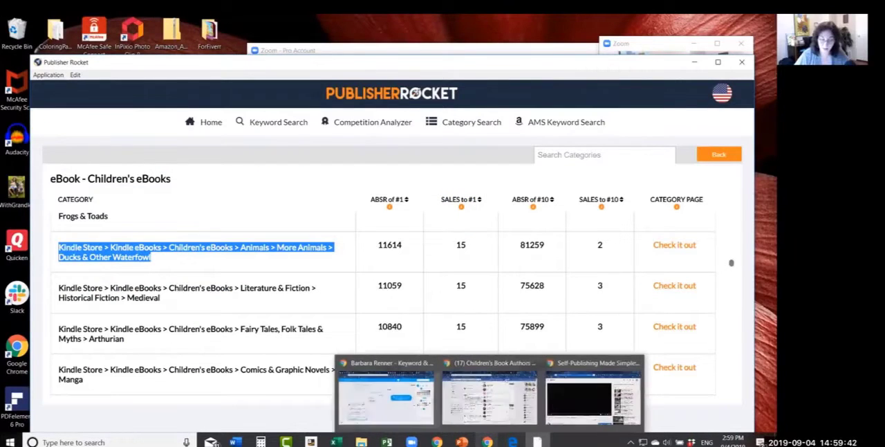
pyautogui.click(384, 419)
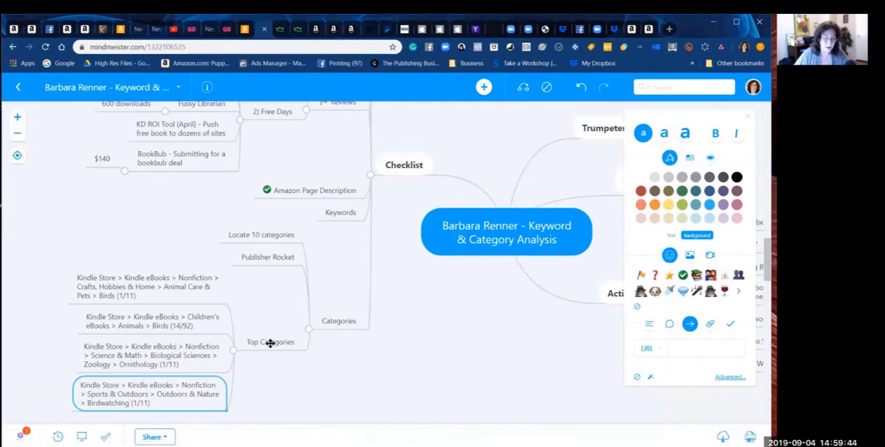
pyautogui.press('Tab')
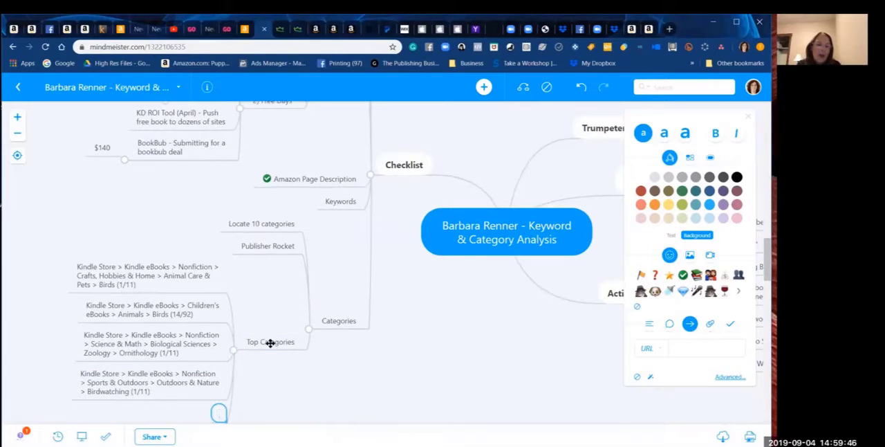
pyautogui.hotkey('ctrl', 'v')
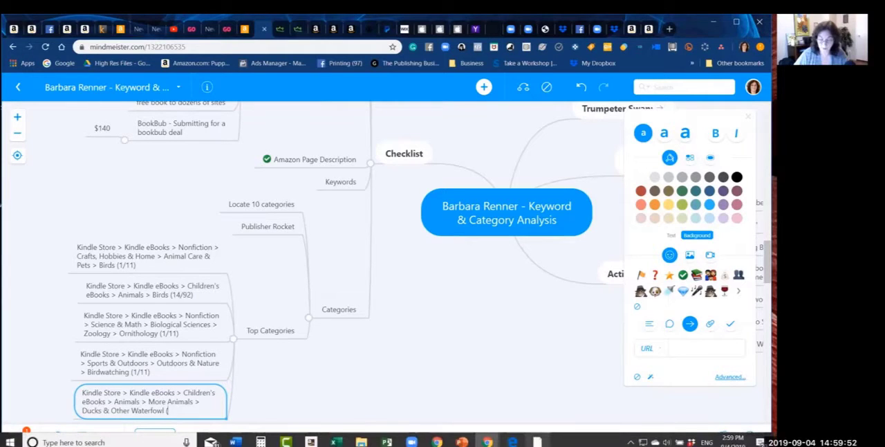
# Step: Check the Ducks & Other Waterfowl sales figures in Publisher Rocket and append (2/15) to its entry in the MindMeister map
pyautogui.click(537, 441)
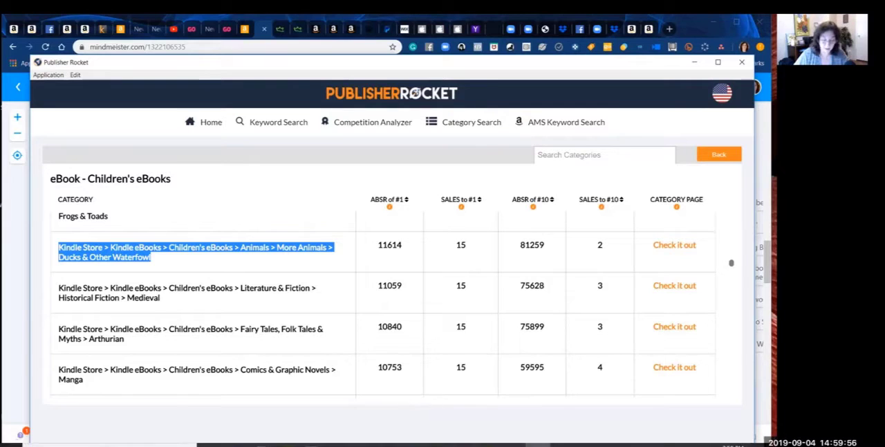
pyautogui.moveTo(487, 441)
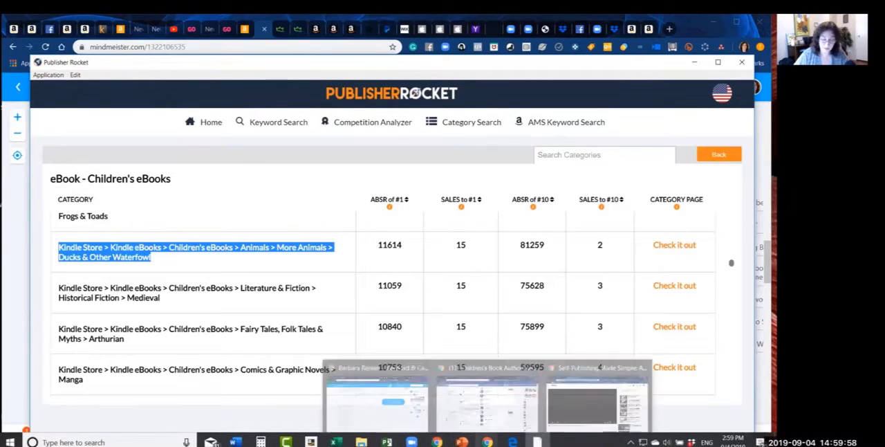
pyautogui.click(404, 426)
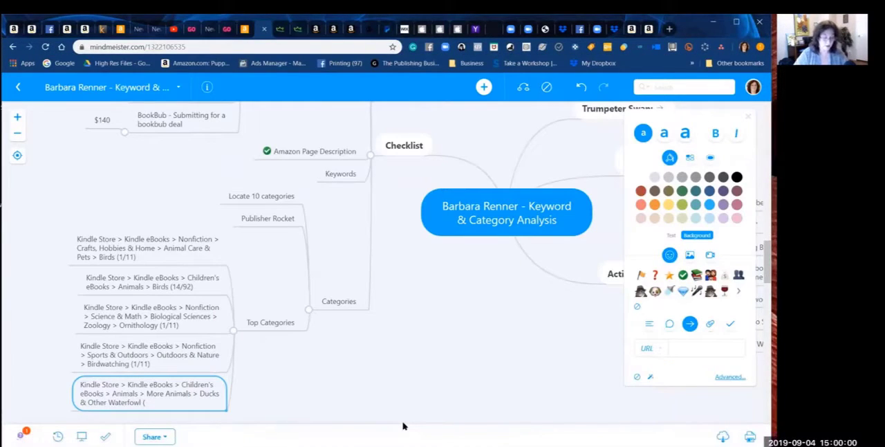
pyautogui.doubleClick(171, 401)
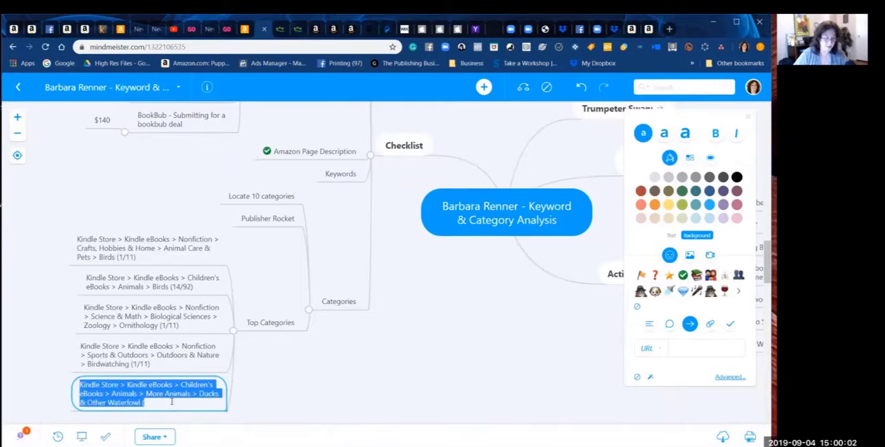
pyautogui.click(166, 401)
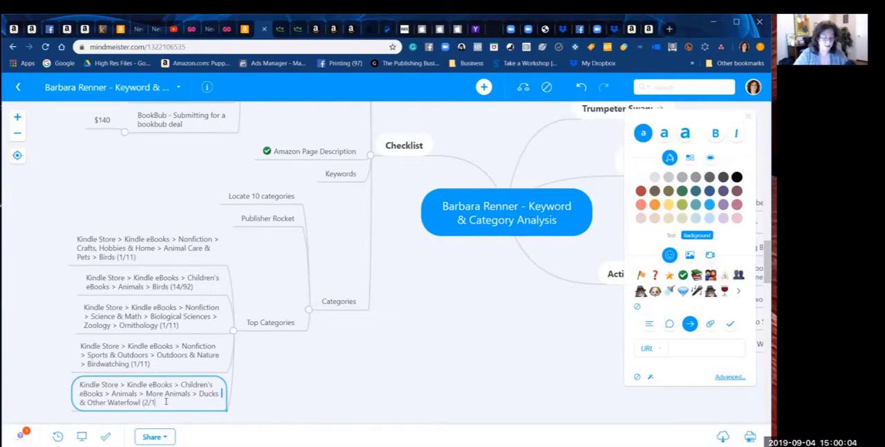
pyautogui.write('5)')
pyautogui.press('Return')
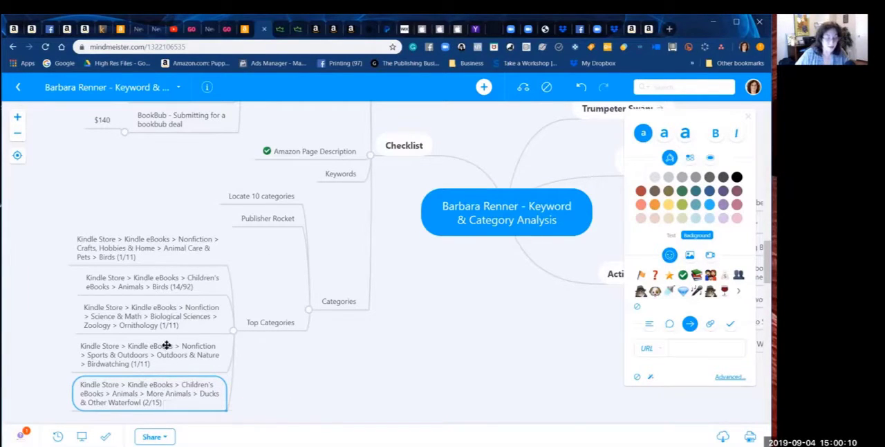
# Step: Reorder Top Categories so Ornithology and Birdwatching follow the first Birds (1/11) entry, then Ducks & Other Waterfowl, with Birds (14/92) last
pyautogui.moveTo(172, 312); pyautogui.dragTo(161, 264)
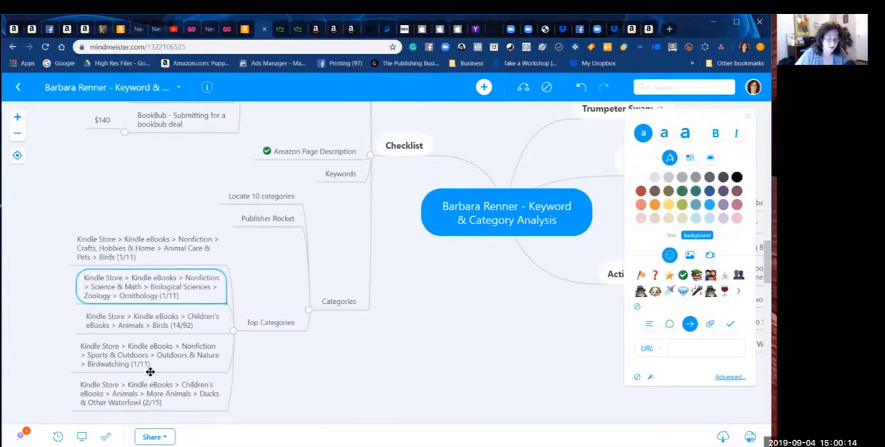
pyautogui.moveTo(155, 328); pyautogui.dragTo(158, 306)
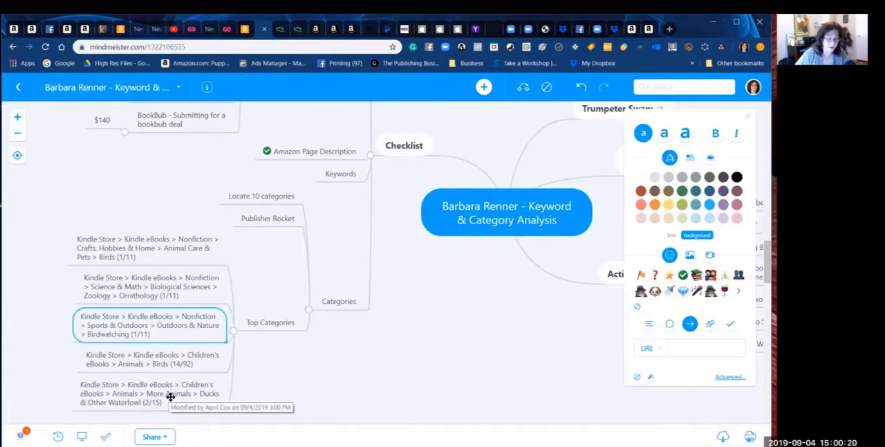
pyautogui.moveTo(169, 396); pyautogui.dragTo(170, 352)
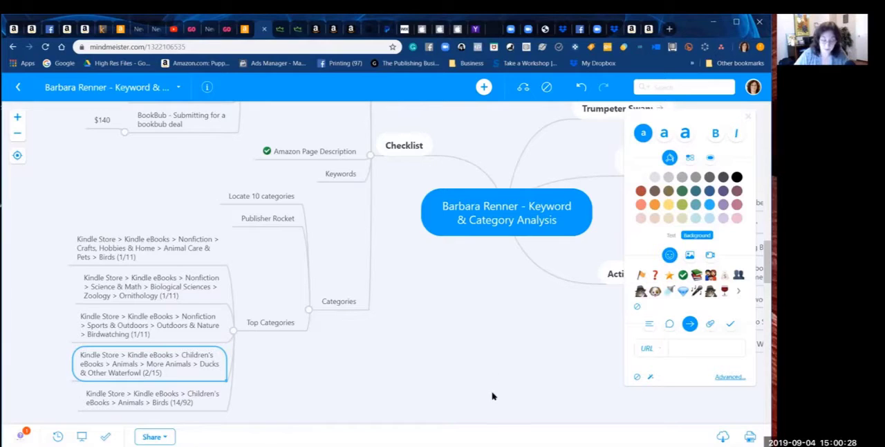
pyautogui.moveTo(487, 441)
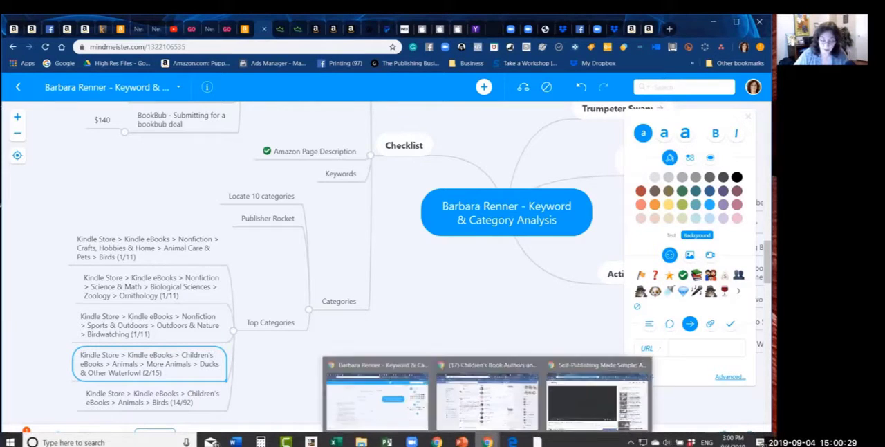
# Step: Switch to Publisher Rocket and examine the Children's eBooks subcategories listed below Ducks & Other Waterfowl for relevant topics and their sales figures
pyautogui.click(537, 441)
pyautogui.click(339, 359)
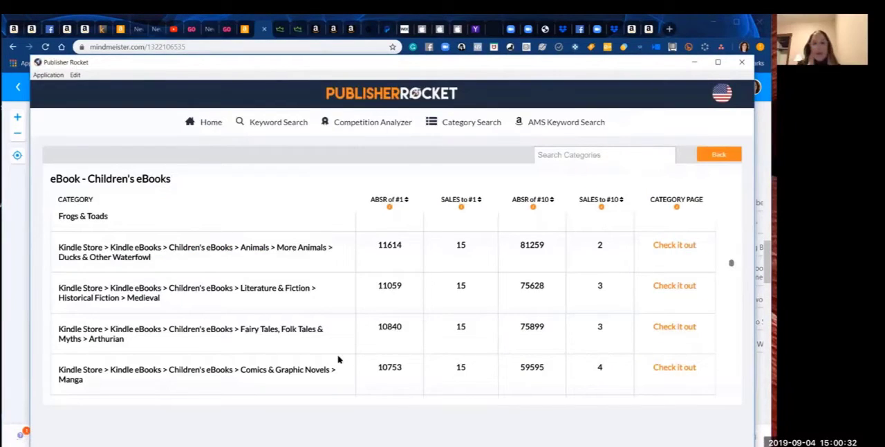
pyautogui.scroll(-3, 338, 359)
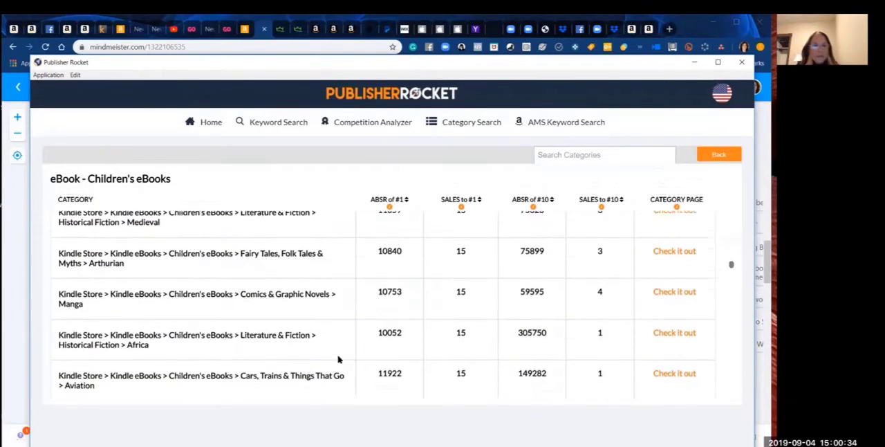
pyautogui.scroll(-2, 339, 359)
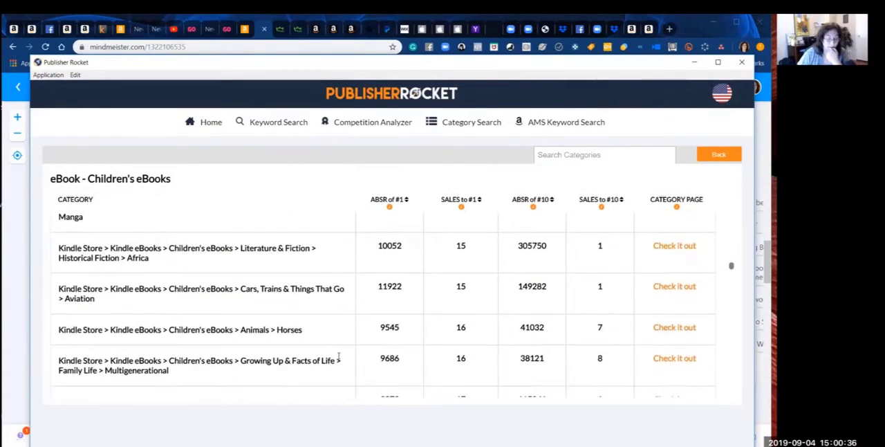
pyautogui.scroll(-1, 338, 359)
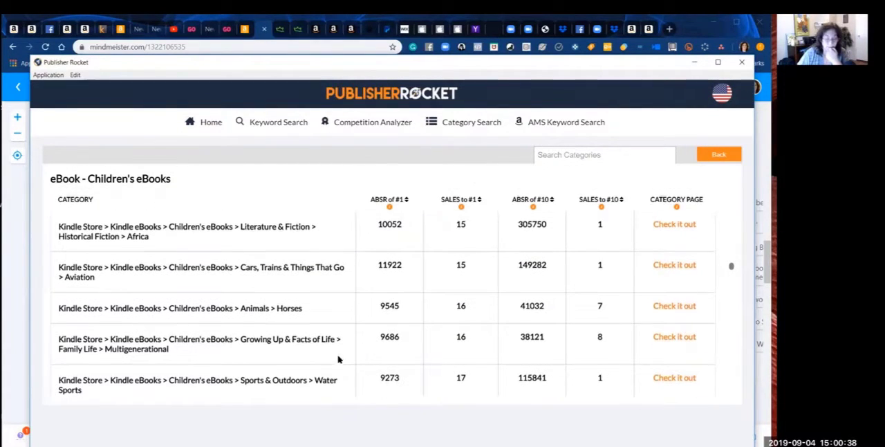
pyautogui.scroll(-1, 338, 359)
pyautogui.scroll(-2, 338, 359)
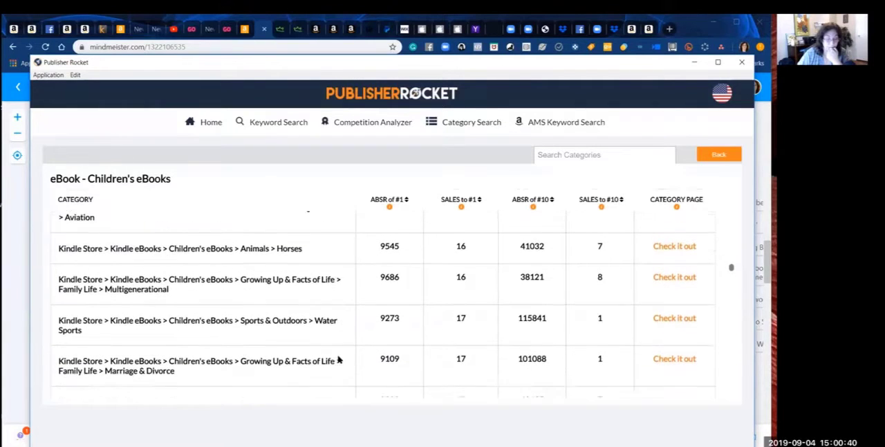
pyautogui.scroll(2, 339, 359)
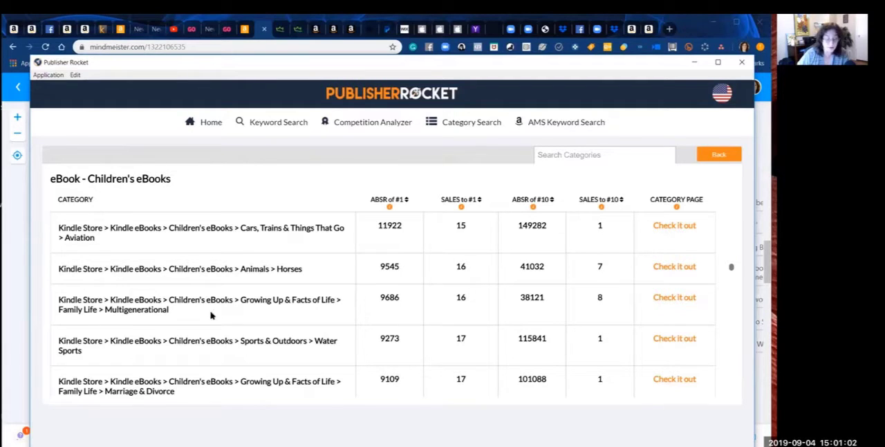
pyautogui.scroll(-2, 211, 314)
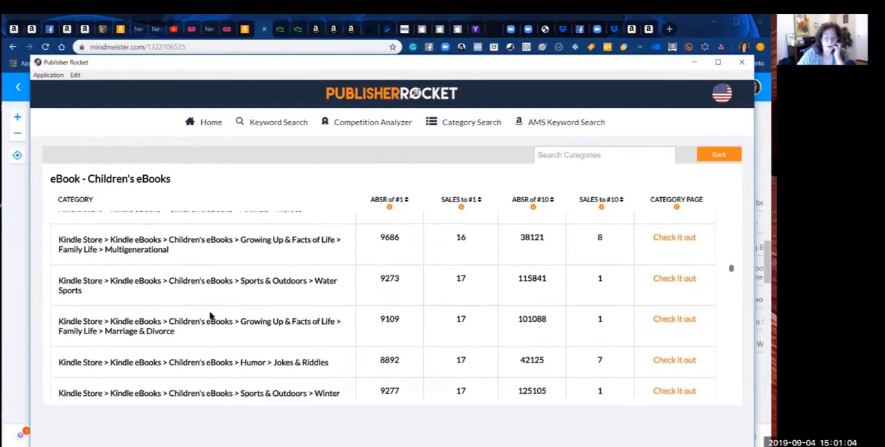
pyautogui.scroll(1, 211, 314)
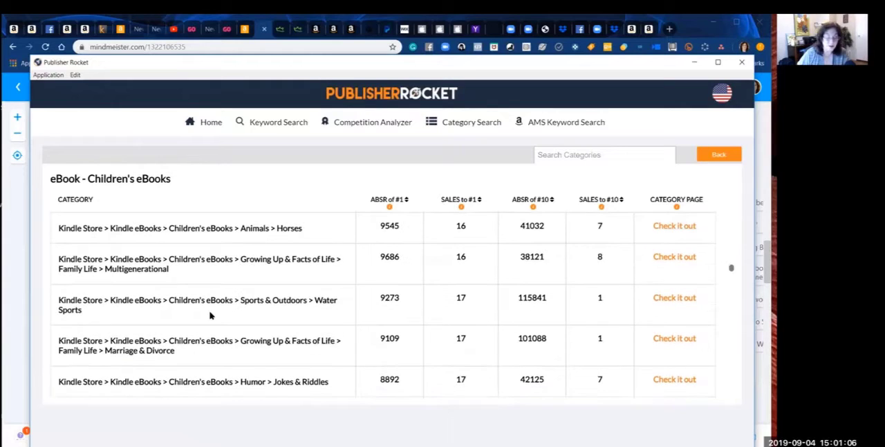
pyautogui.scroll(-1, 211, 315)
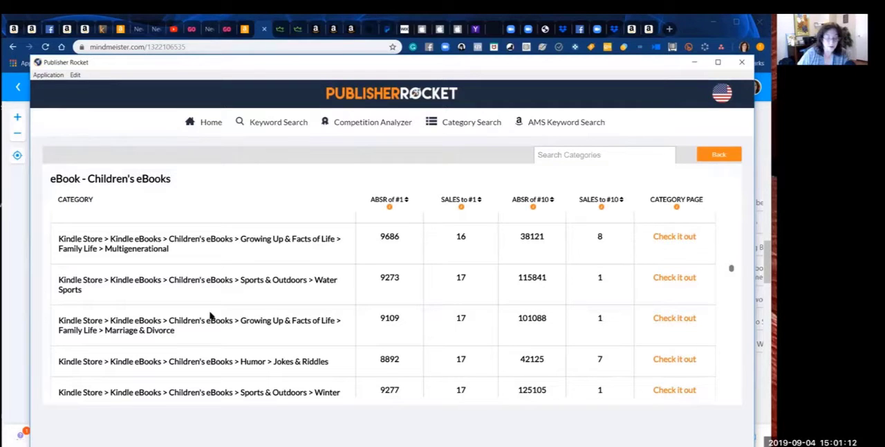
pyautogui.scroll(-1, 211, 315)
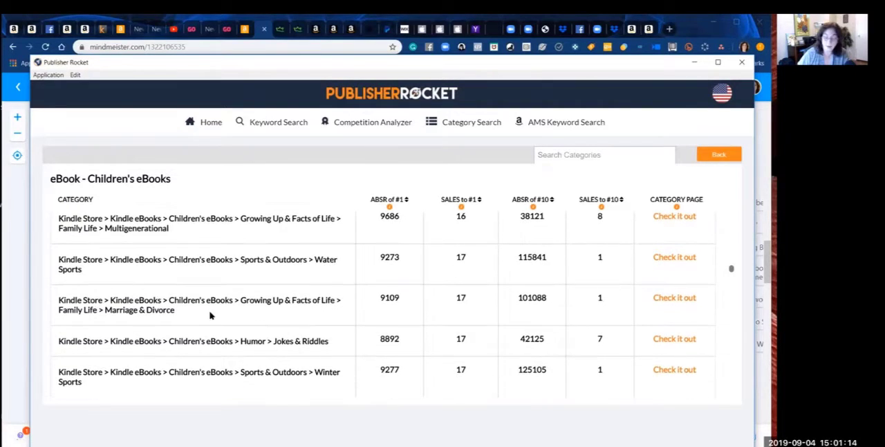
pyautogui.scroll(-2, 211, 316)
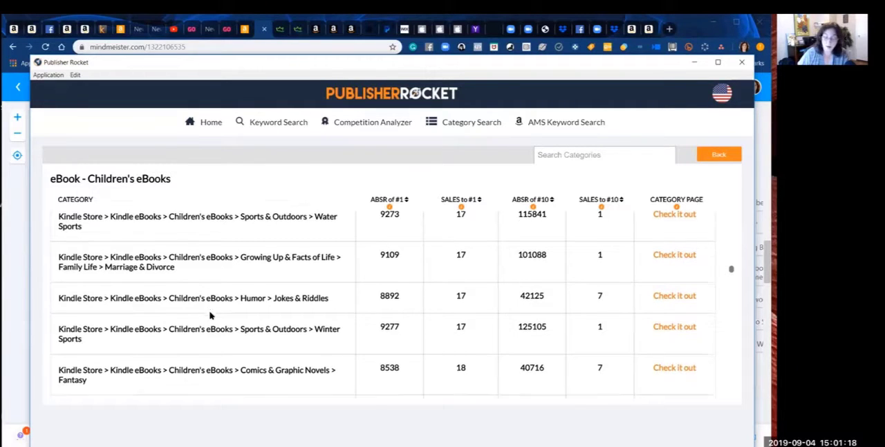
pyautogui.scroll(-1, 211, 316)
pyautogui.scroll(-3, 211, 313)
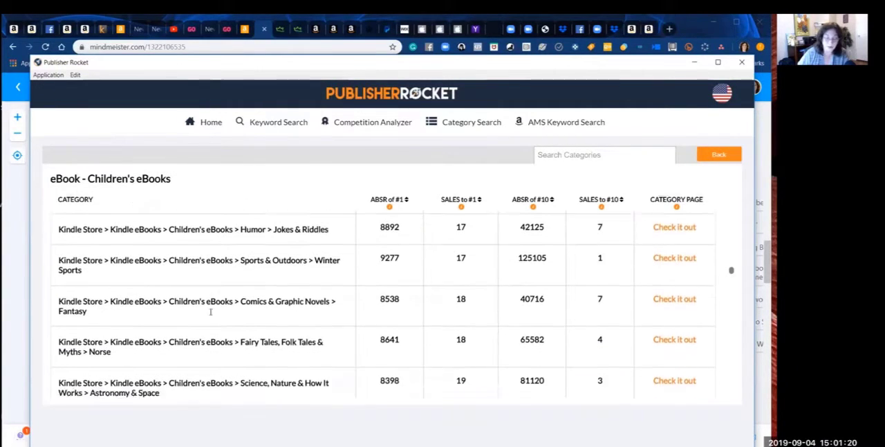
pyautogui.scroll(2, 211, 316)
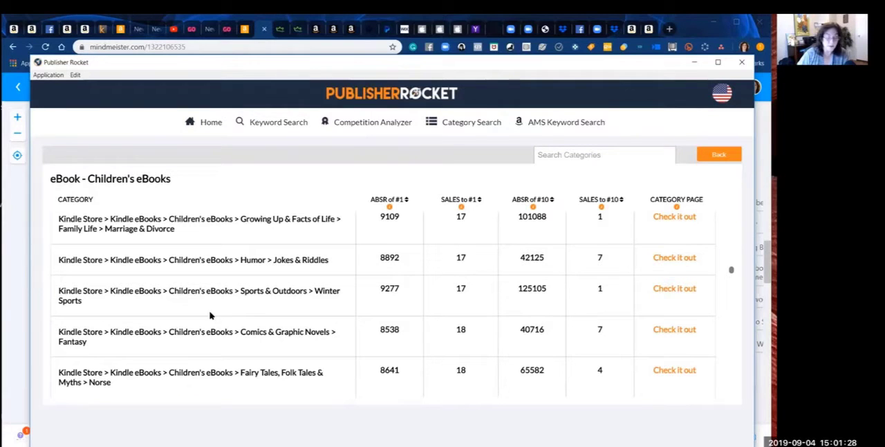
pyautogui.scroll(-3, 211, 315)
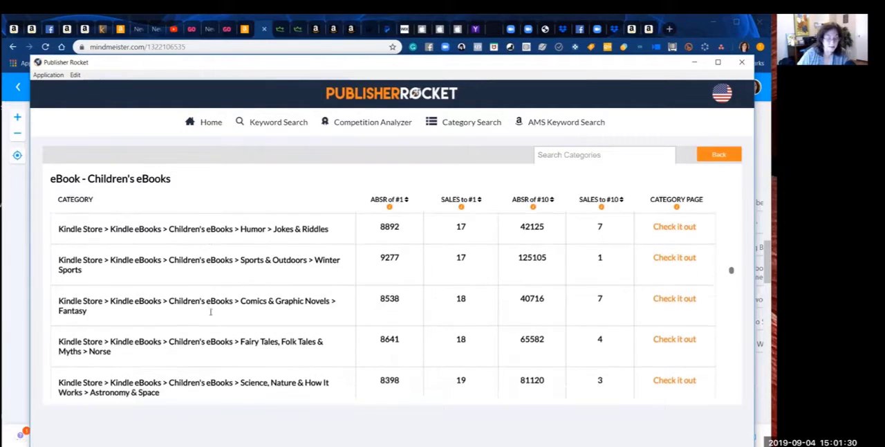
pyautogui.scroll(-1, 211, 316)
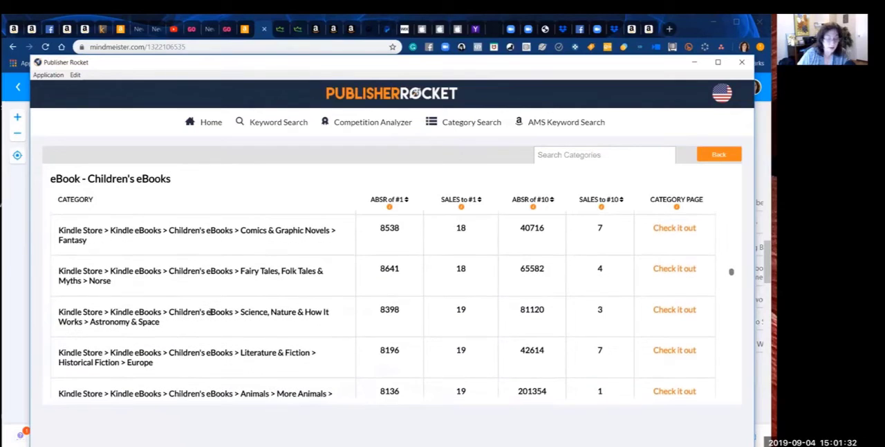
pyautogui.scroll(-2, 208, 313)
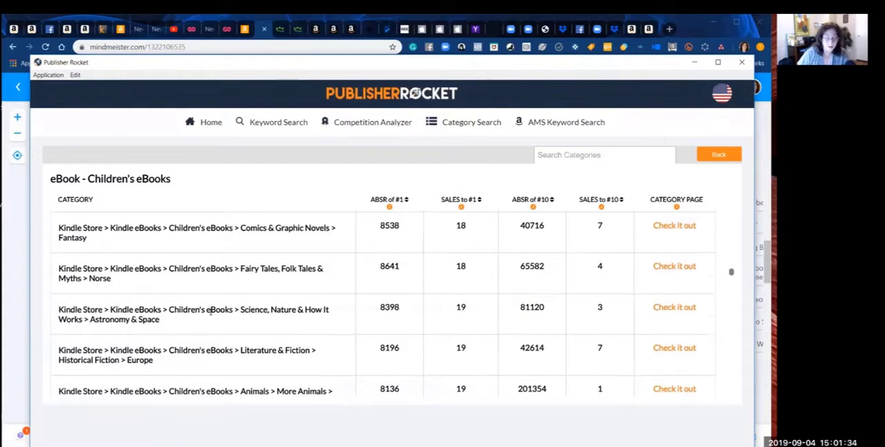
pyautogui.scroll(-2, 209, 312)
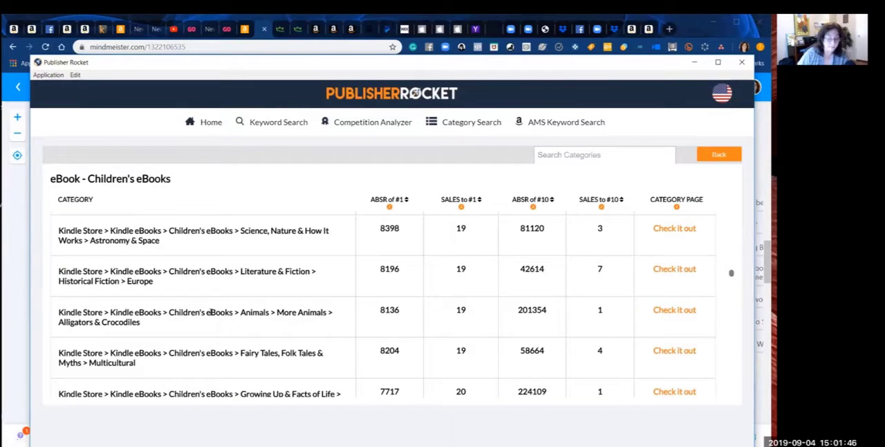
pyautogui.scroll(-1, 210, 314)
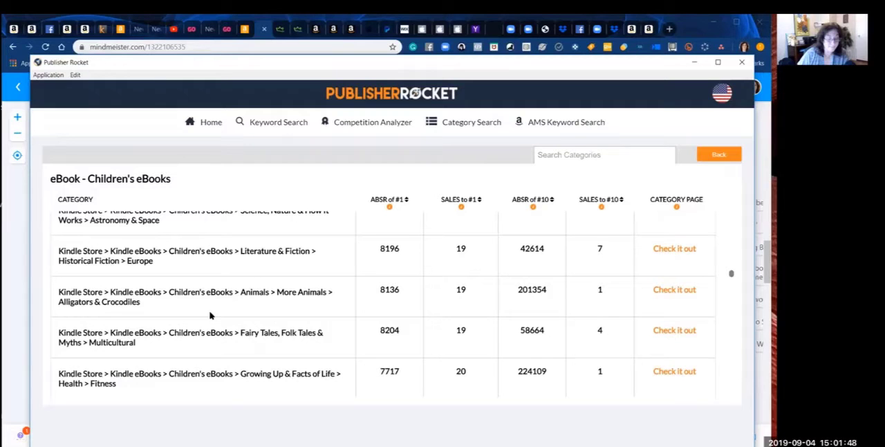
pyautogui.scroll(-5, 210, 316)
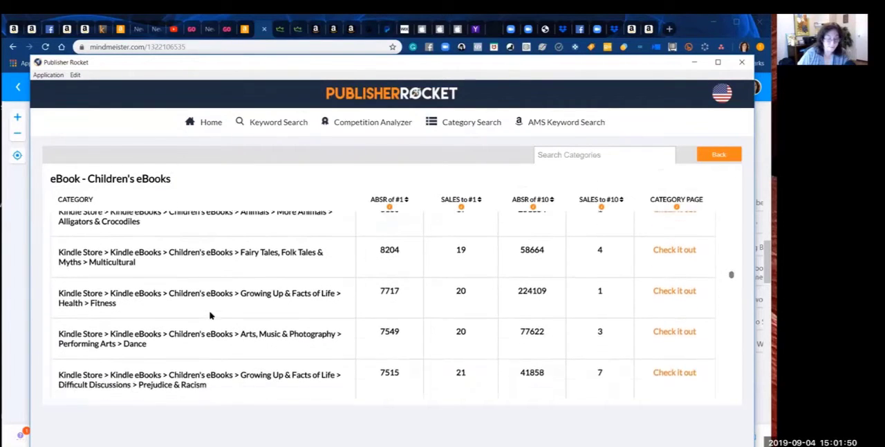
pyautogui.scroll(-6, 209, 313)
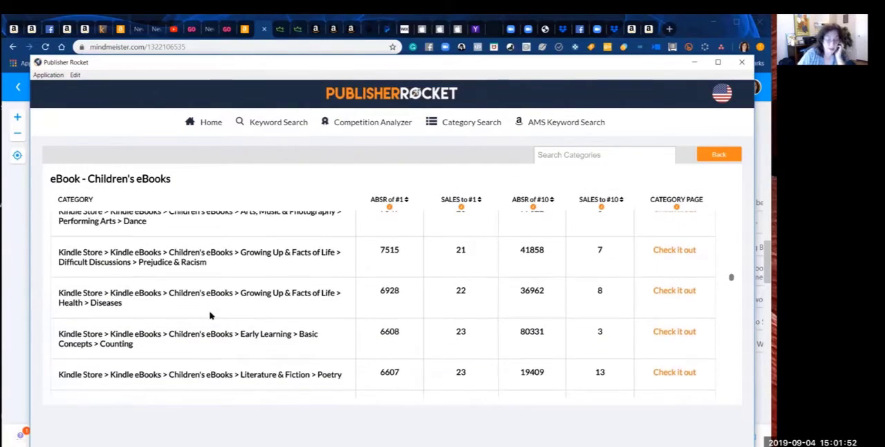
pyautogui.scroll(-4, 209, 312)
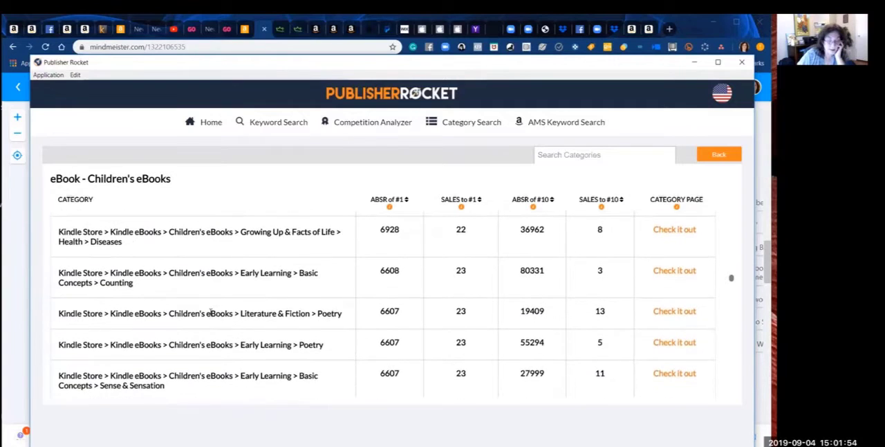
pyautogui.scroll(-1, 211, 315)
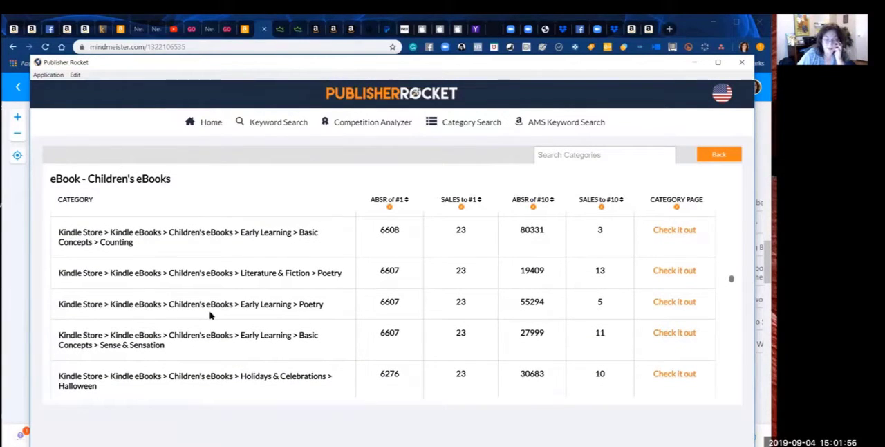
pyautogui.scroll(-1, 211, 314)
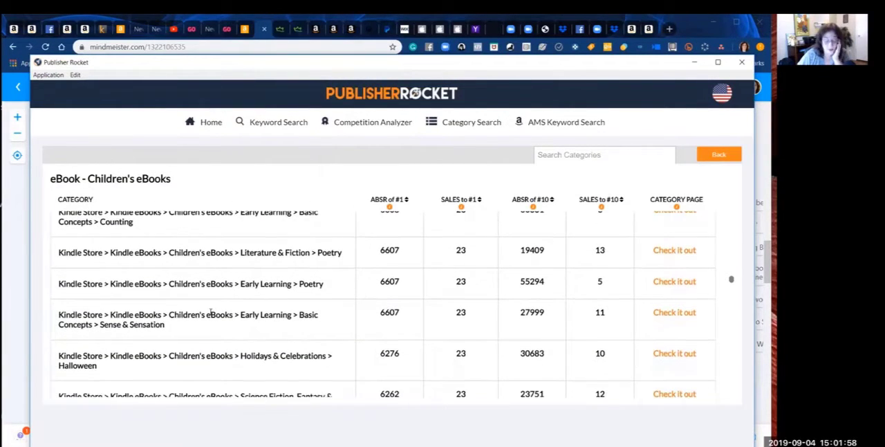
pyautogui.scroll(-4, 211, 312)
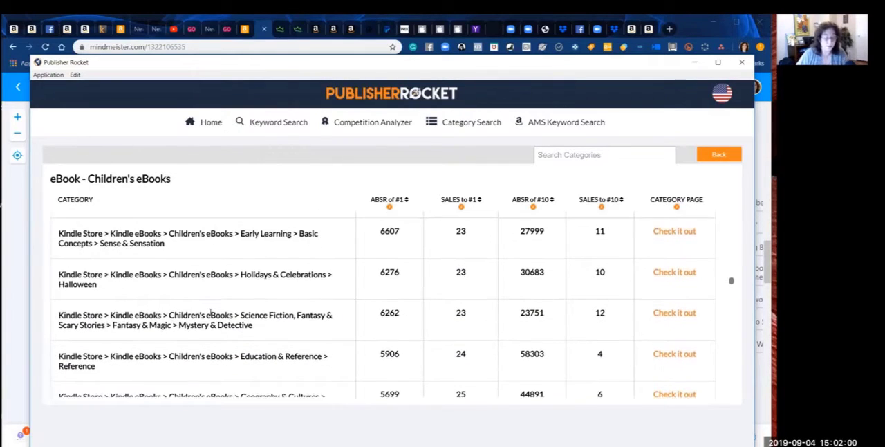
pyautogui.scroll(-2, 211, 312)
pyautogui.scroll(-3, 211, 312)
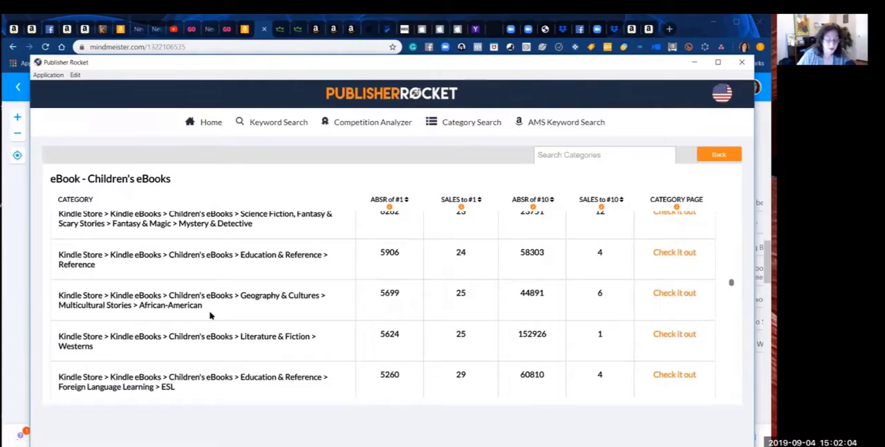
pyautogui.scroll(-1, 211, 315)
pyautogui.scroll(2, 211, 316)
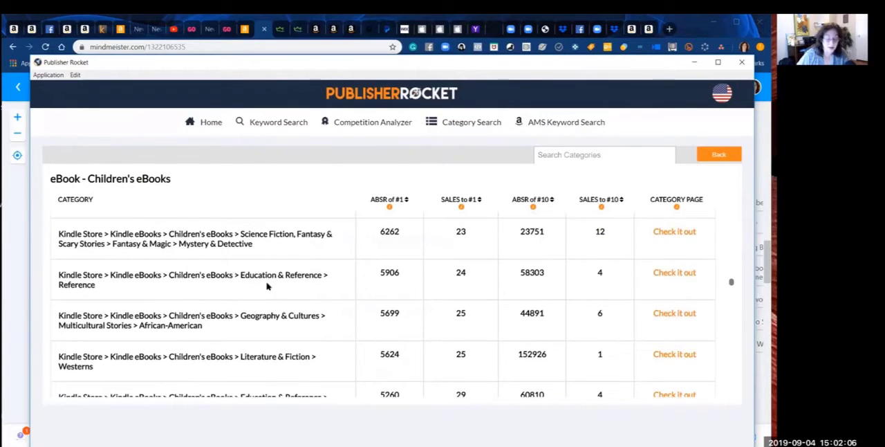
# Step: Copy the Children's eBooks > Education & Reference > Reference path into a new MindMeister Top Categories entry, append (4/24), and place it above Birds (14/92)
pyautogui.moveTo(99, 284); pyautogui.dragTo(59, 274)
pyautogui.hotkey('ctrl', 'c')
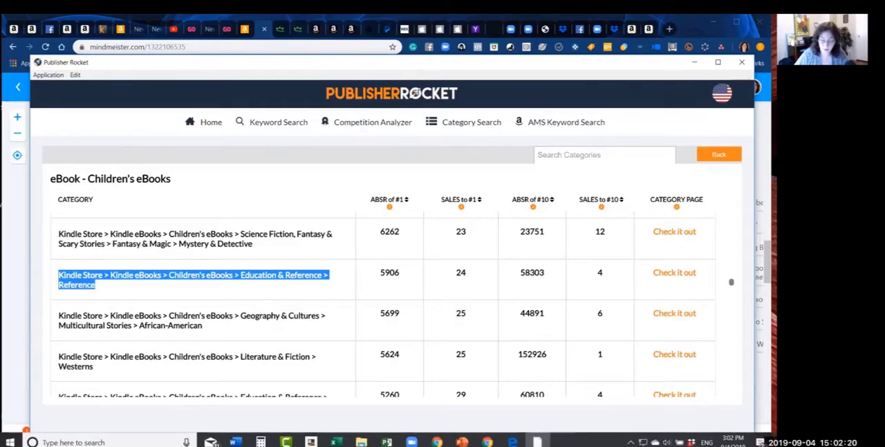
pyautogui.click(487, 442)
pyautogui.click(394, 411)
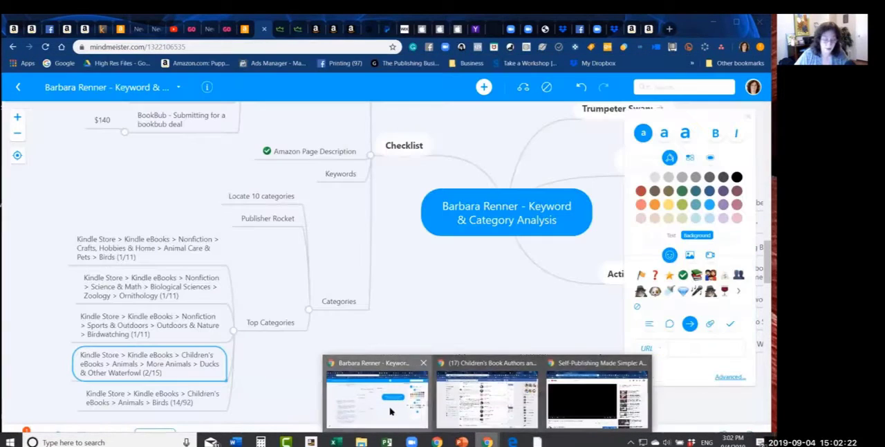
pyautogui.click(263, 326)
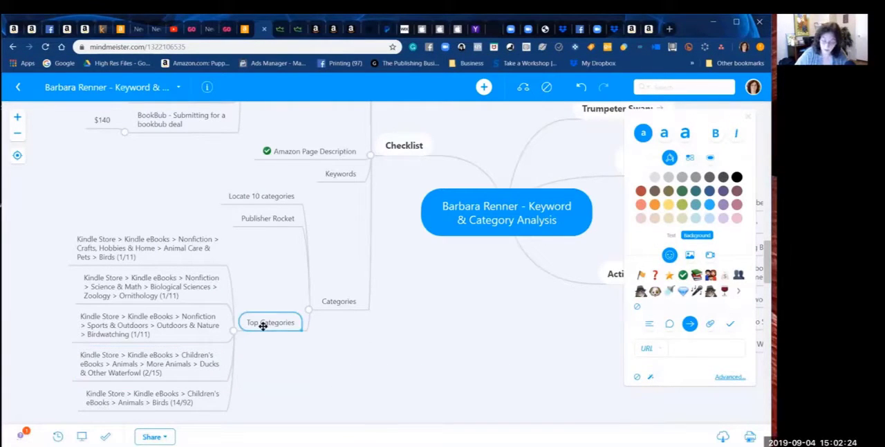
pyautogui.press('Tab')
pyautogui.hotkey('ctrl', 'v')
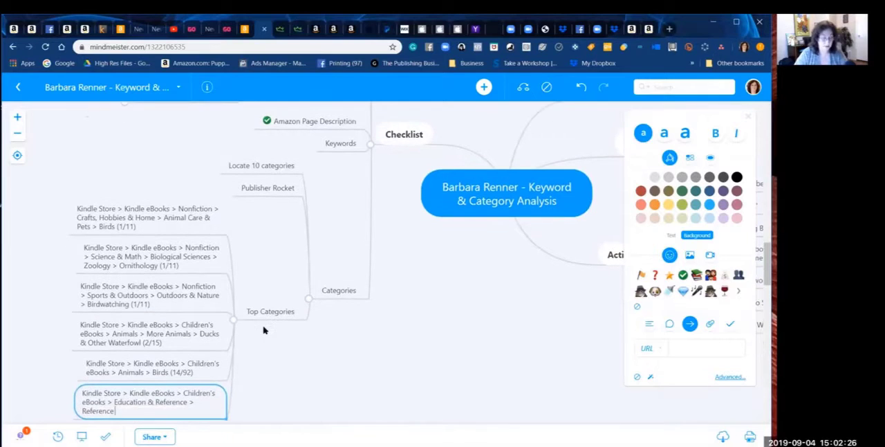
pyautogui.write('(4/24')
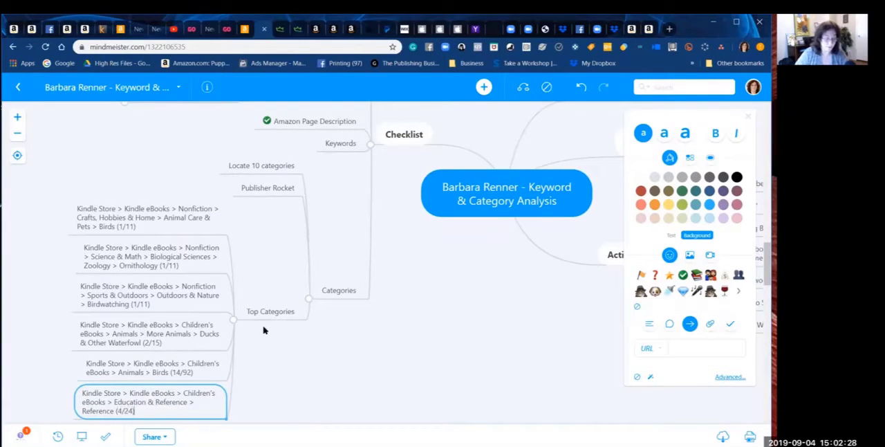
pyautogui.write(')')
pyautogui.press('Return')
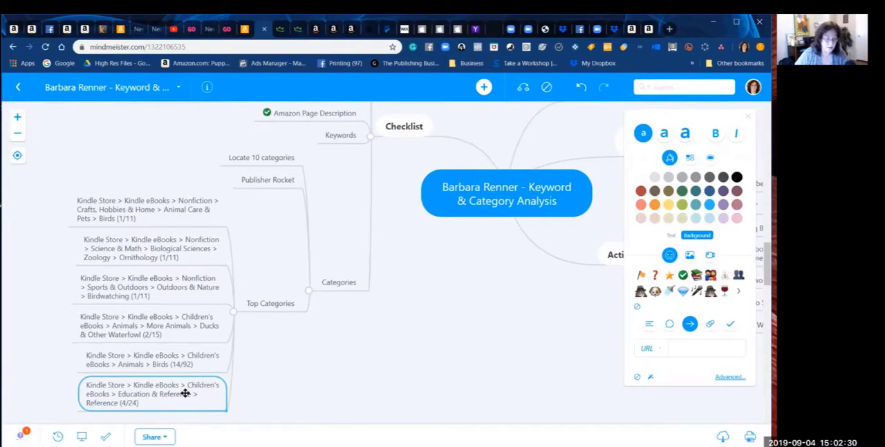
pyautogui.moveTo(184, 390); pyautogui.dragTo(179, 347)
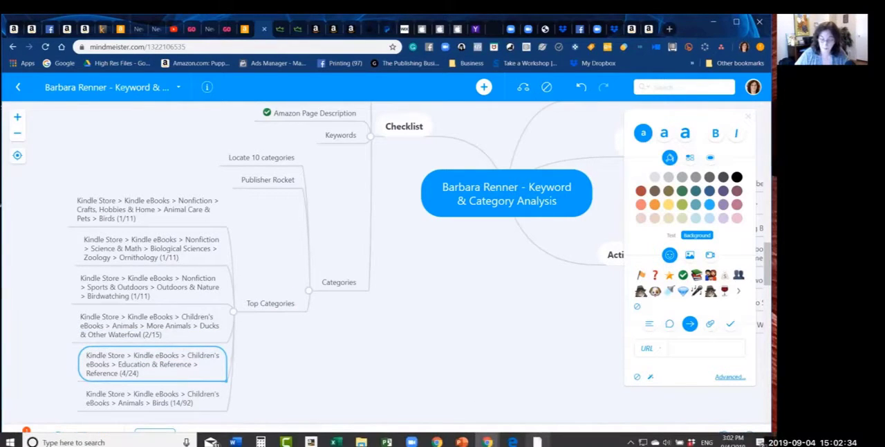
# Step: Return to Publisher Rocket and examine the Children's eBooks subcategories listed after Education & Reference > Reference
pyautogui.click(540, 441)
pyautogui.click(229, 331)
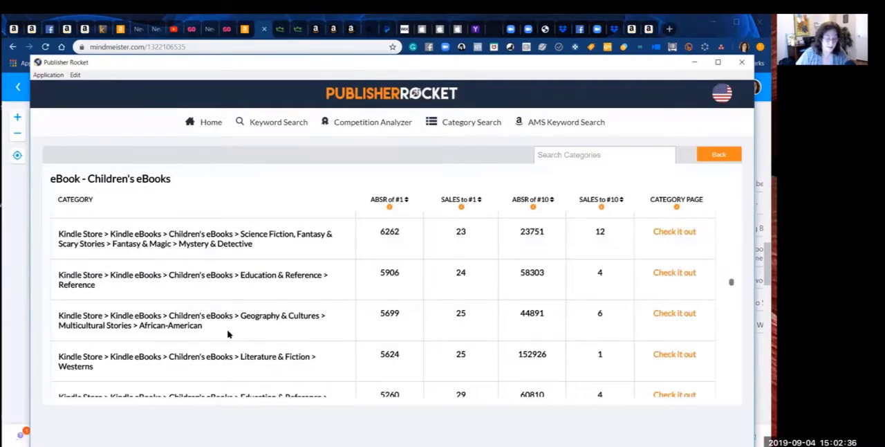
pyautogui.scroll(-2, 229, 334)
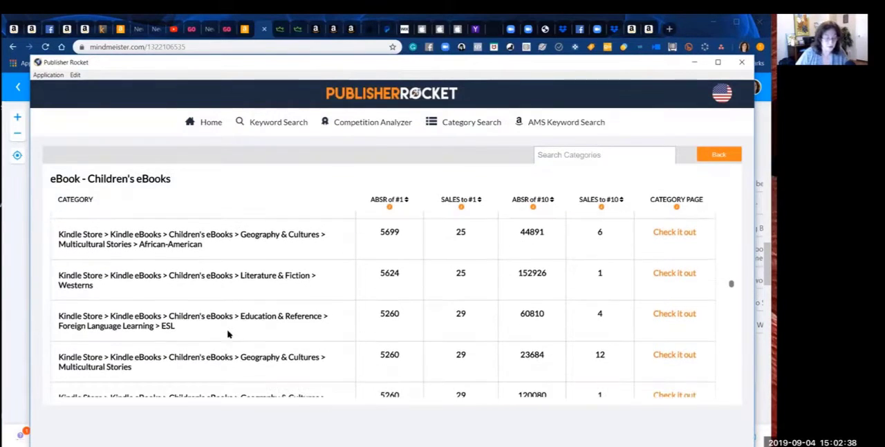
pyautogui.scroll(-1, 229, 334)
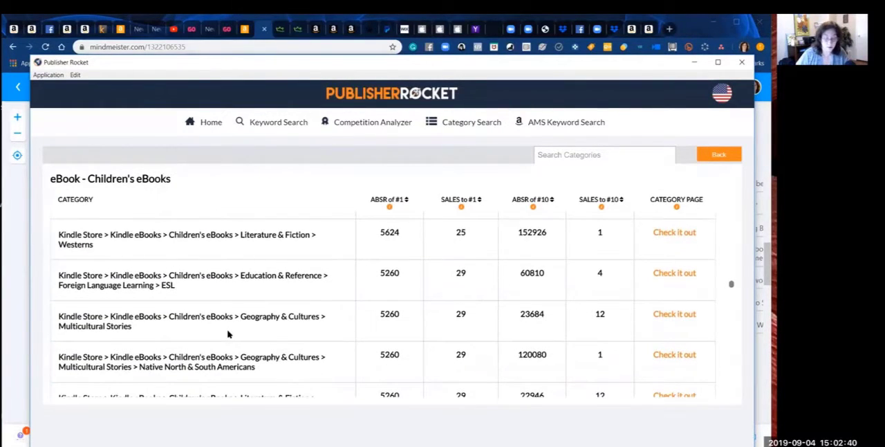
pyautogui.scroll(-1, 228, 334)
pyautogui.scroll(-1, 228, 330)
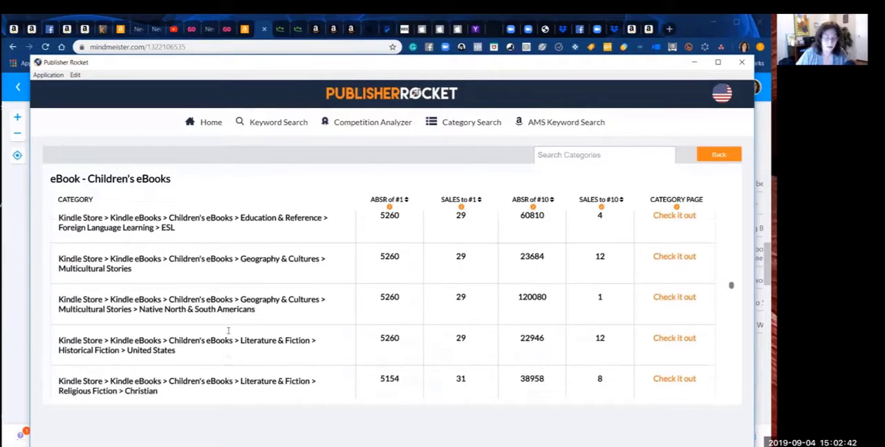
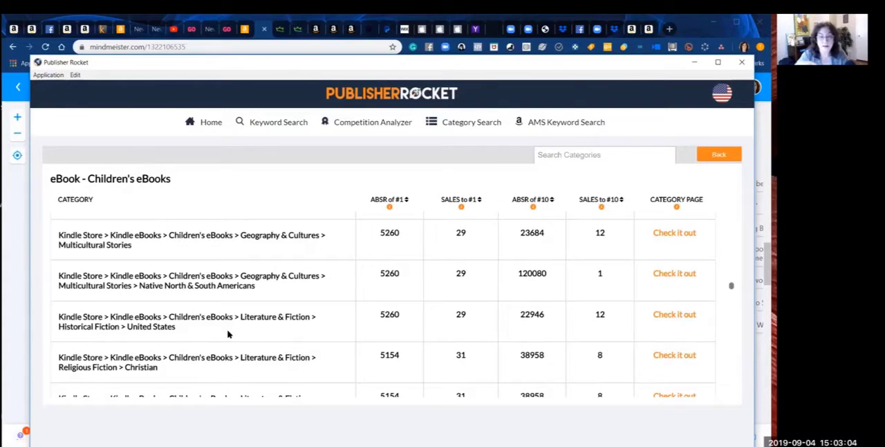
# Step: Examine the Children's eBooks subcategories listed after Geography & Cultures > Multicultural Stories for relevant topics and their sales figures
pyautogui.scroll(-1, 229, 334)
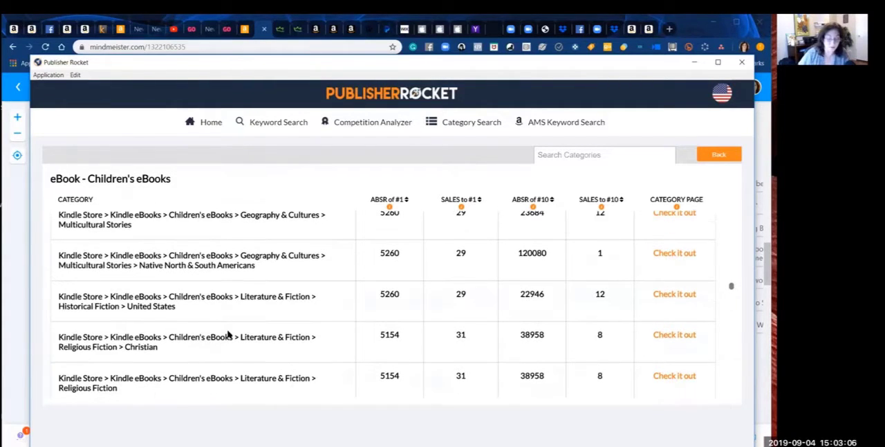
pyautogui.scroll(-1, 229, 334)
pyautogui.scroll(-1, 228, 334)
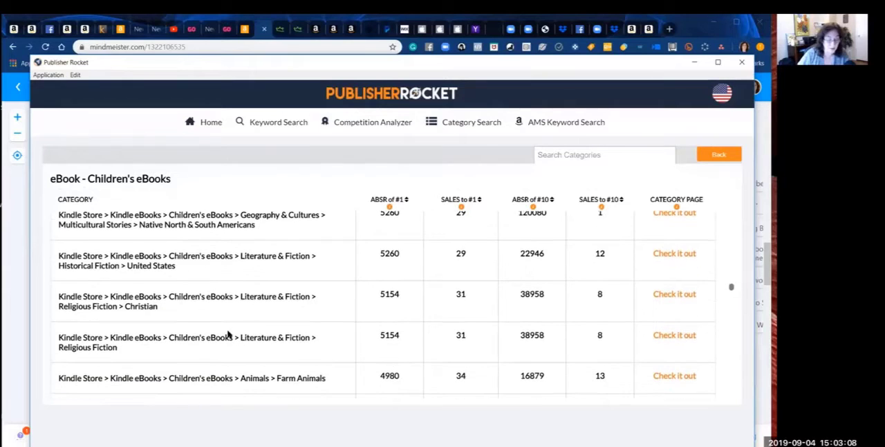
pyautogui.scroll(-3, 228, 334)
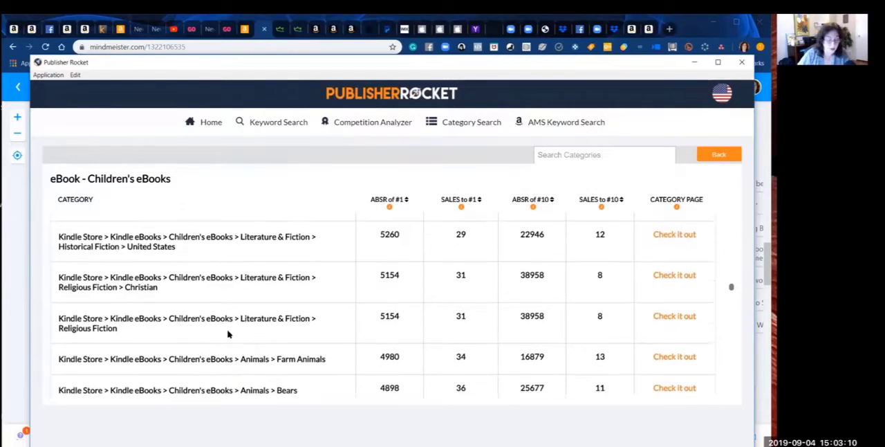
pyautogui.scroll(-1, 229, 334)
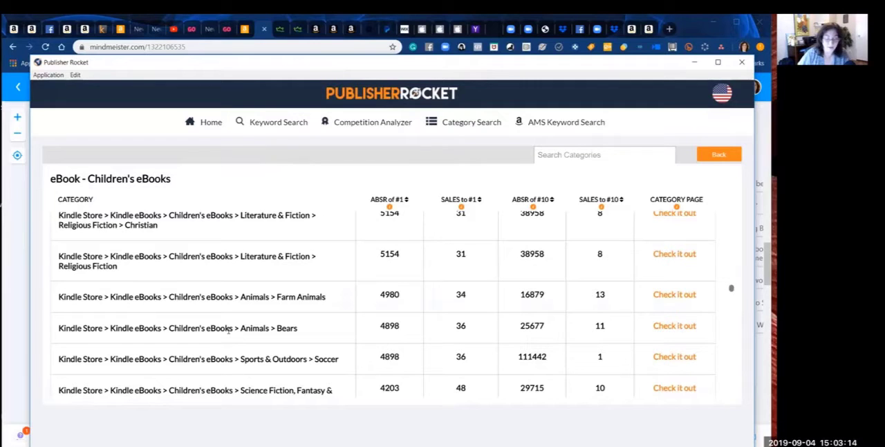
pyautogui.scroll(-3, 228, 330)
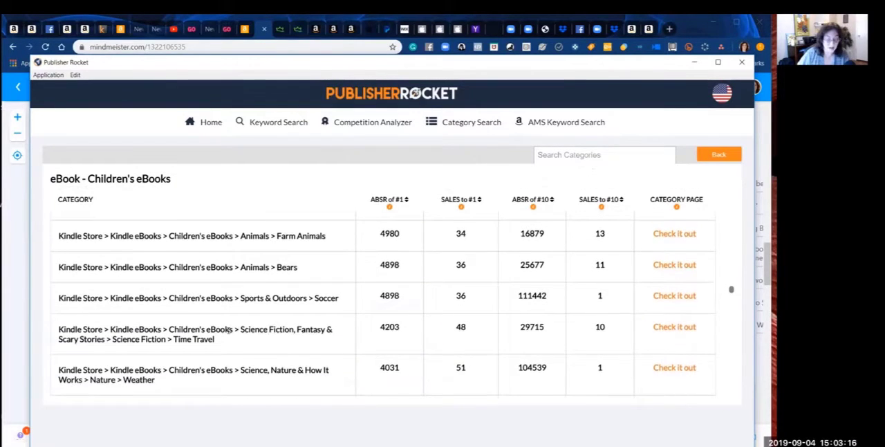
pyautogui.scroll(-3, 228, 332)
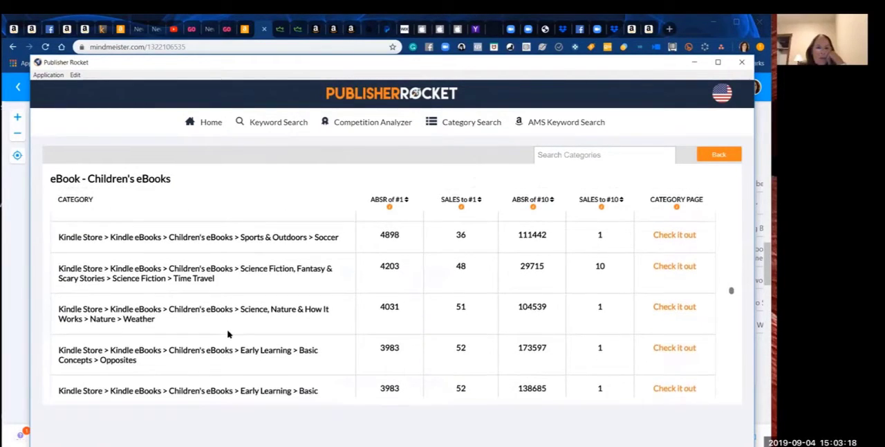
pyautogui.scroll(-1, 228, 334)
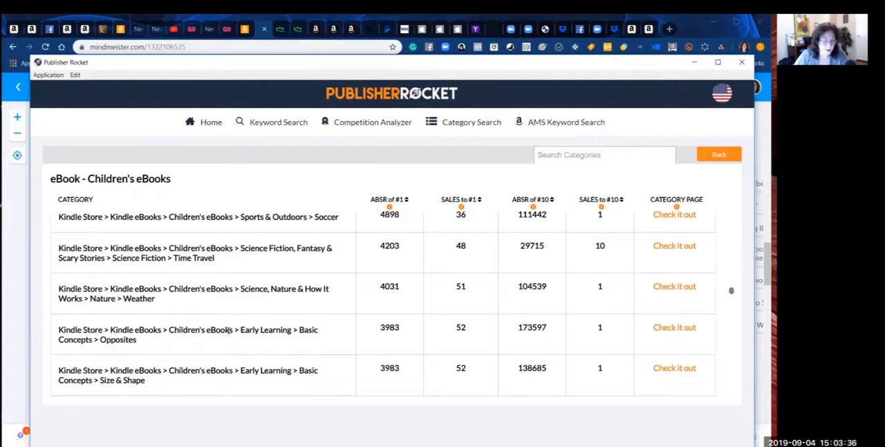
pyautogui.scroll(-2, 228, 330)
pyautogui.scroll(-3, 228, 331)
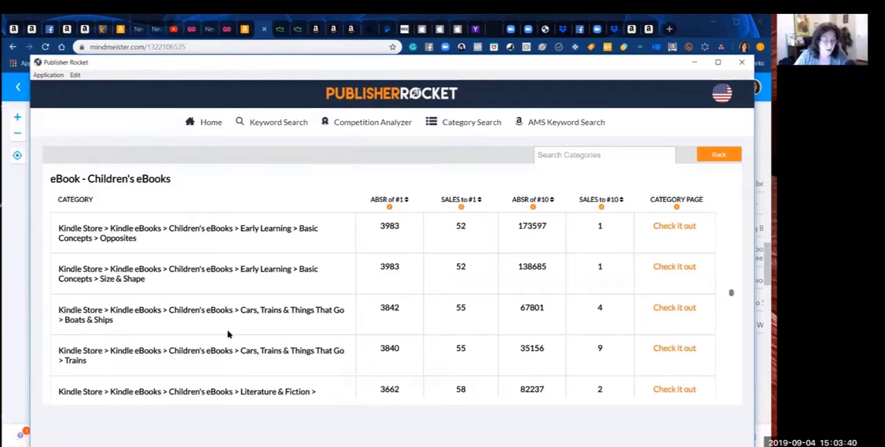
pyautogui.scroll(-1, 229, 334)
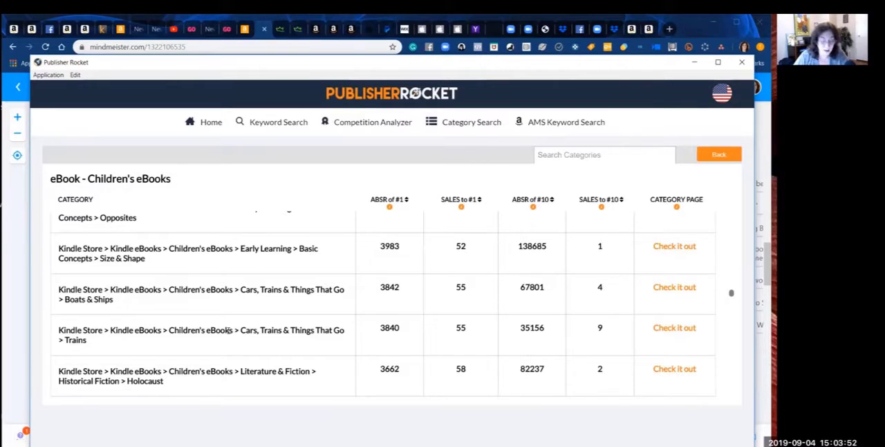
pyautogui.scroll(-1, 228, 331)
pyautogui.scroll(-2, 228, 331)
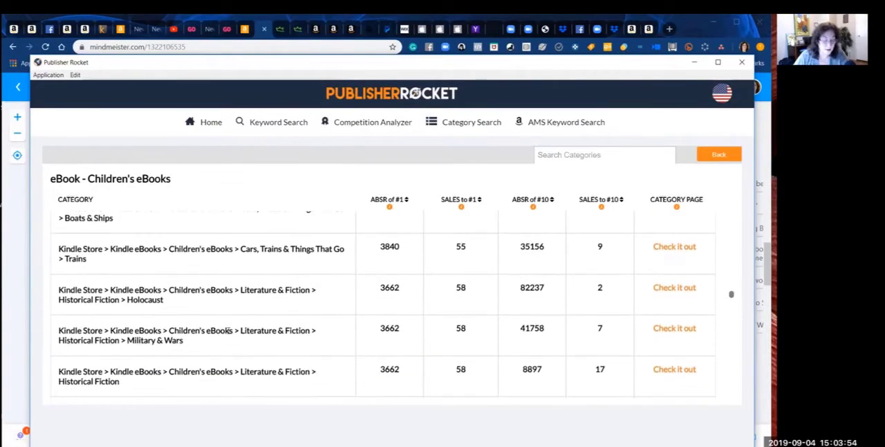
pyautogui.scroll(-3, 229, 333)
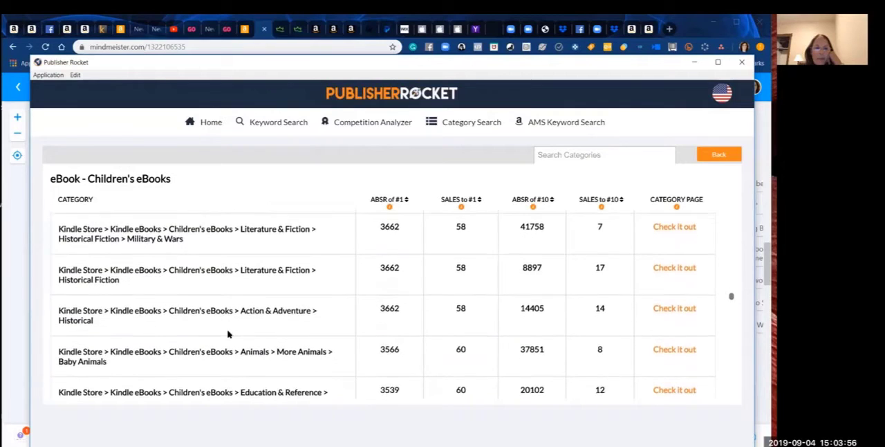
pyautogui.scroll(-1, 228, 334)
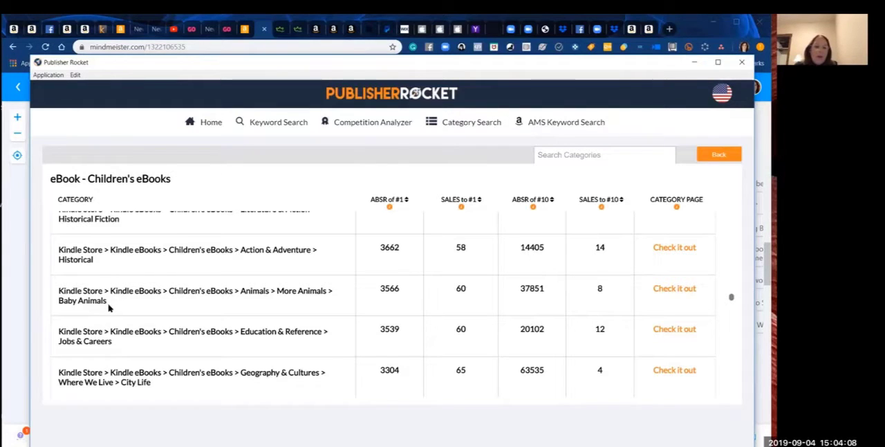
# Step: Copy the Children's eBooks > Animals > More Animals > Baby Animals path into a new MindMeister Top Categories entry, append (8/60), and place it above Birds (14/92)
pyautogui.moveTo(108, 302); pyautogui.dragTo(59, 290)
pyautogui.hotkey('ctrl', 'c')
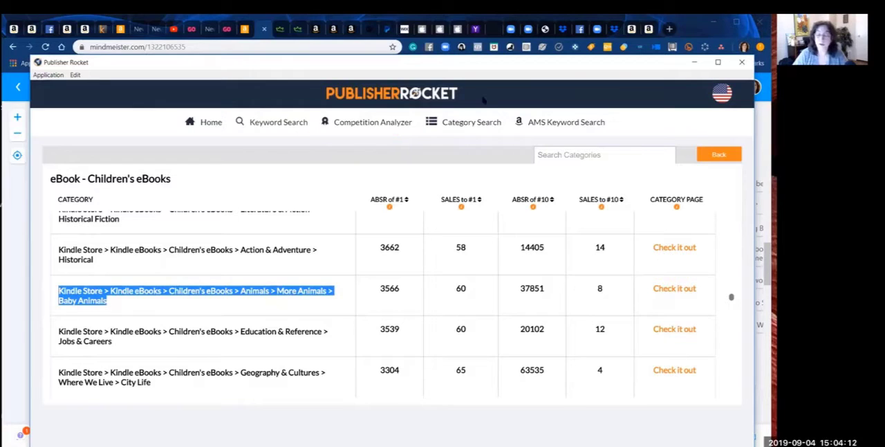
pyautogui.moveTo(539, 445)
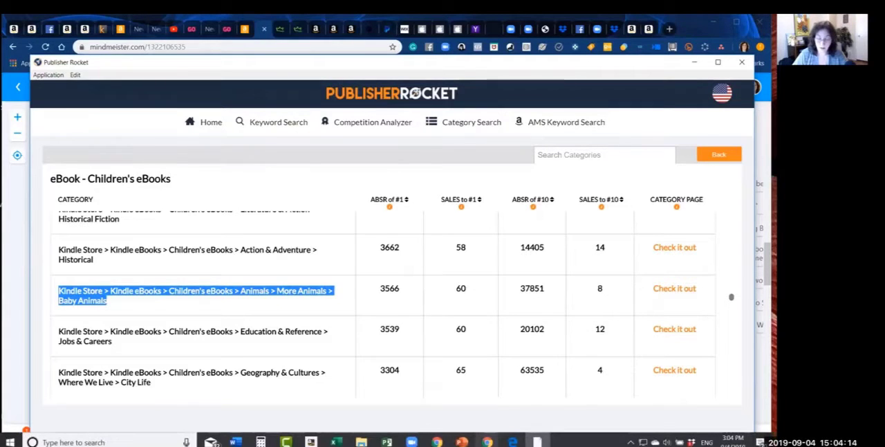
pyautogui.click(486, 442)
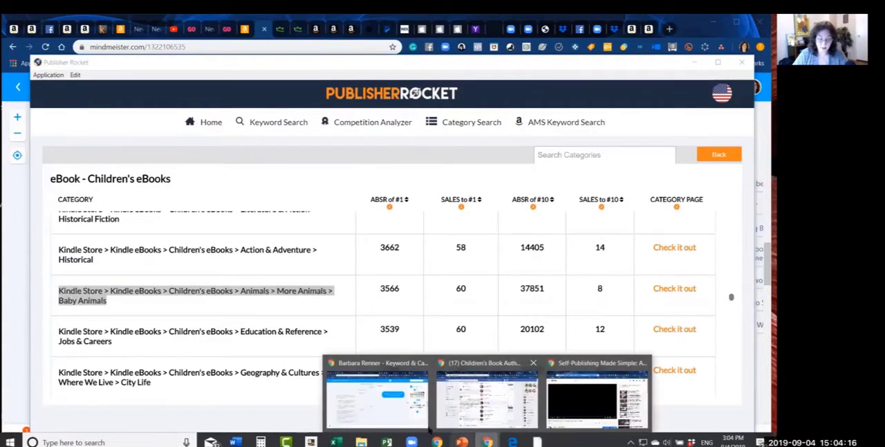
pyautogui.click(386, 420)
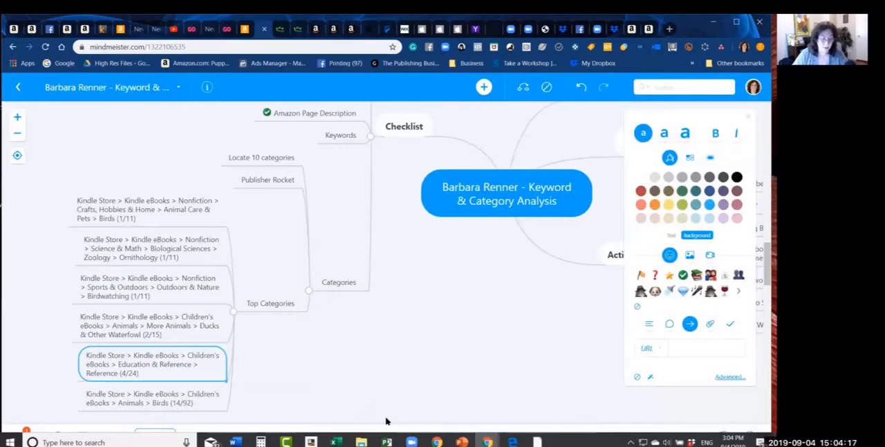
pyautogui.click(276, 304)
pyautogui.press('Tab')
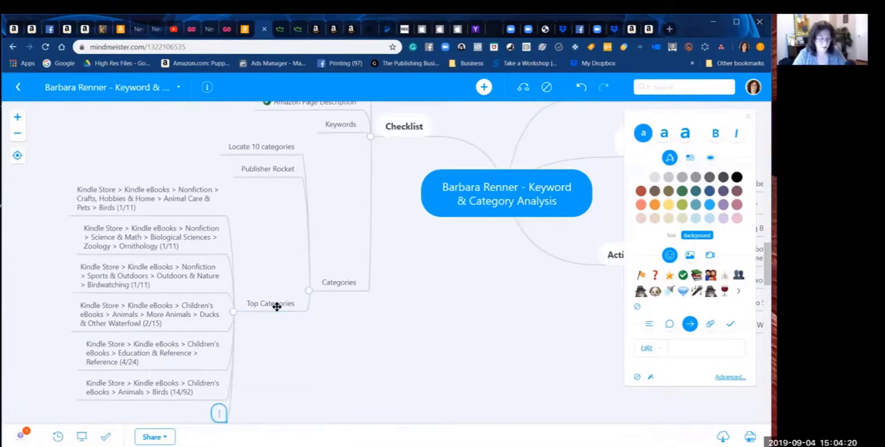
pyautogui.hotkey('ctrl', 'v')
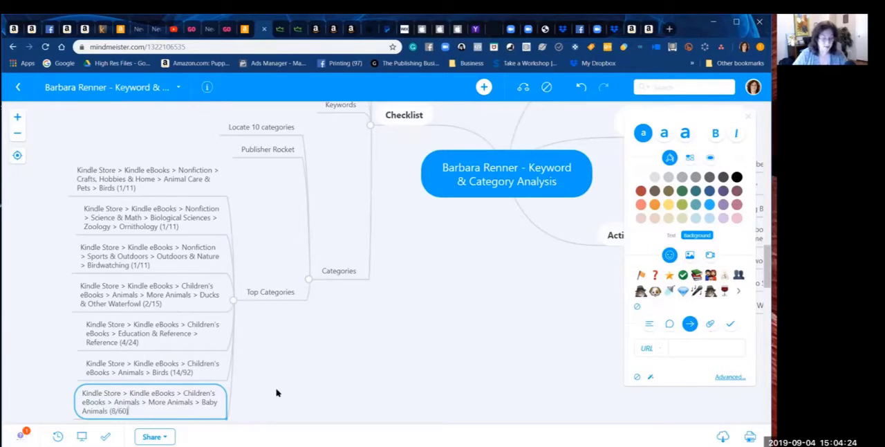
pyautogui.press('Return')
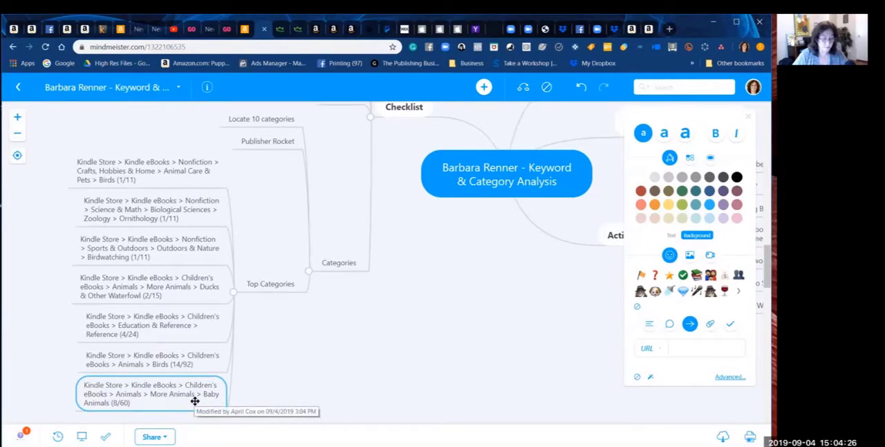
pyautogui.moveTo(195, 401); pyautogui.dragTo(193, 351)
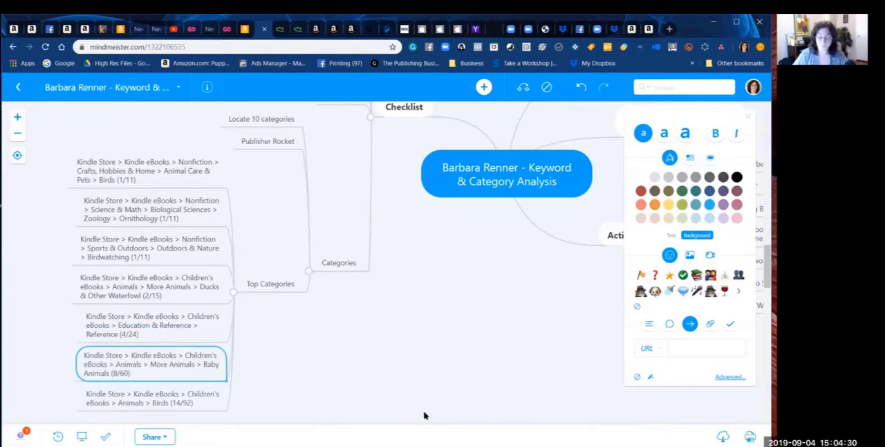
# Step: Switch back to Publisher Rocket and examine the Children's eBooks subcategories listed after Baby Animals for relevant topics and their sales figures
pyautogui.click(537, 442)
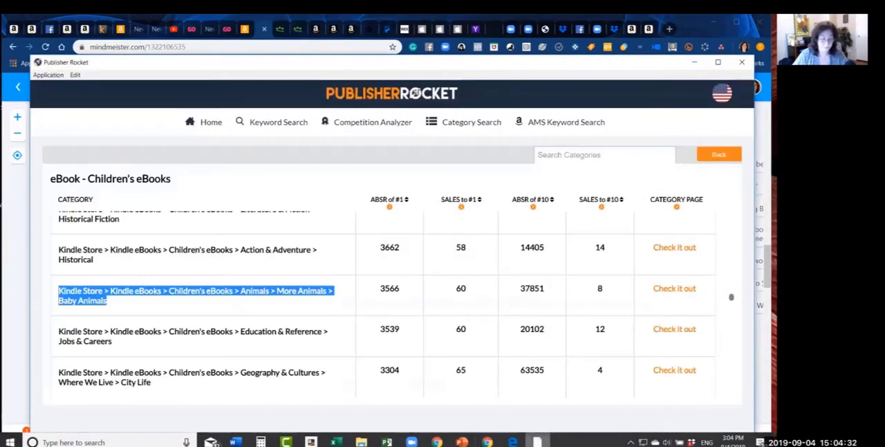
pyautogui.click(263, 346)
pyautogui.scroll(-2, 263, 347)
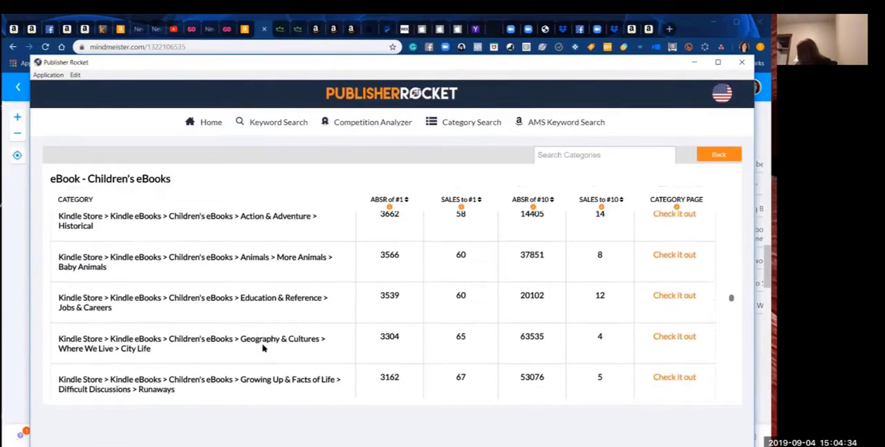
pyautogui.scroll(-1, 262, 347)
pyautogui.scroll(-1, 263, 347)
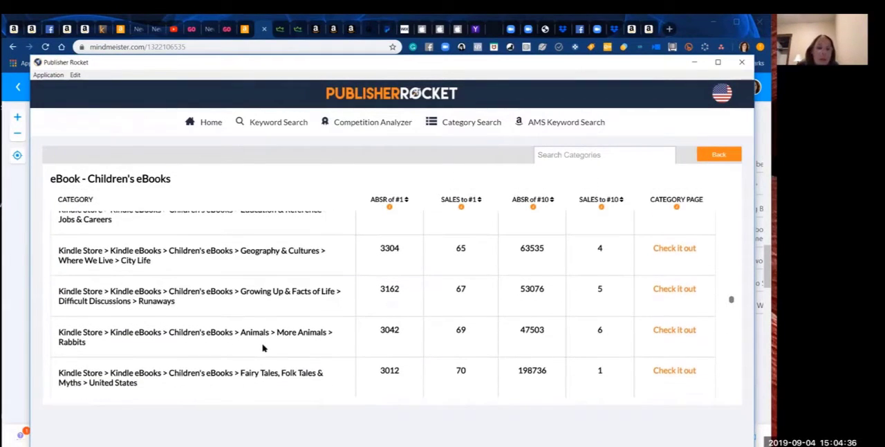
pyautogui.scroll(-2, 263, 348)
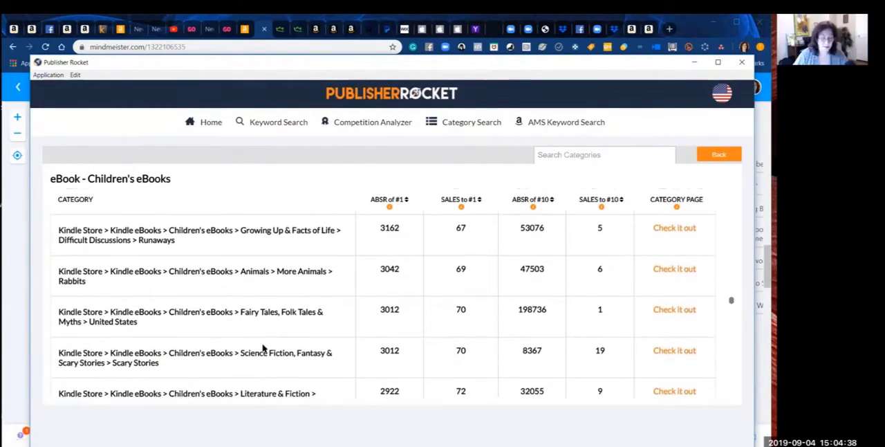
pyautogui.scroll(-3, 263, 347)
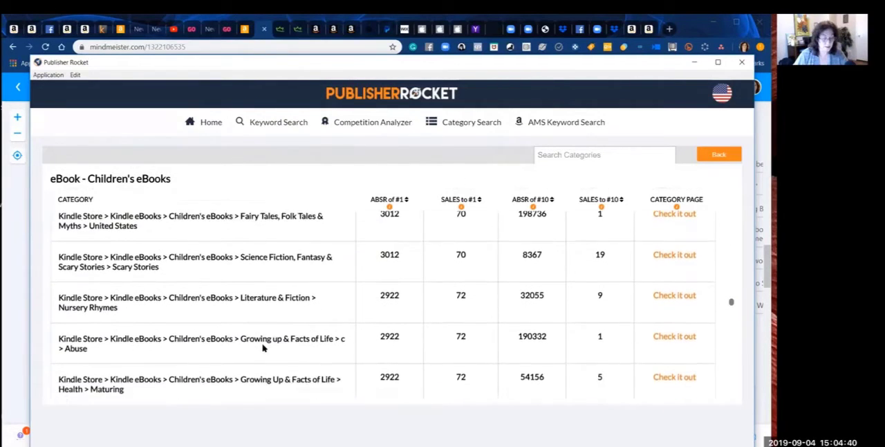
pyautogui.scroll(-1, 263, 347)
pyautogui.scroll(-1, 263, 348)
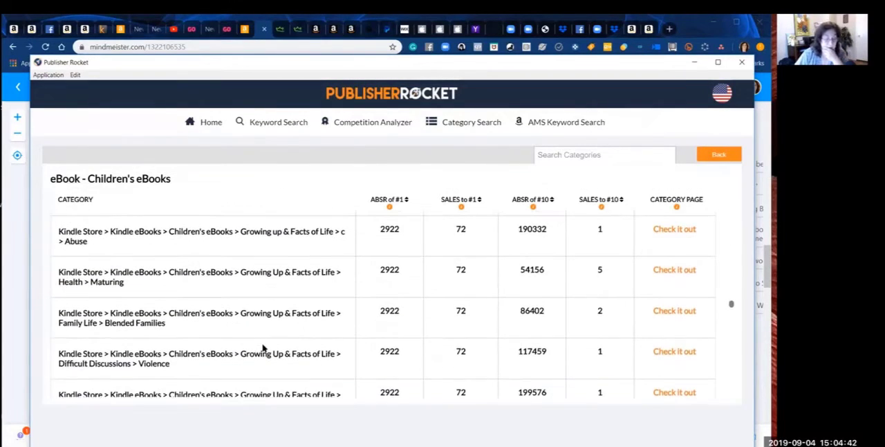
pyautogui.scroll(-2, 263, 347)
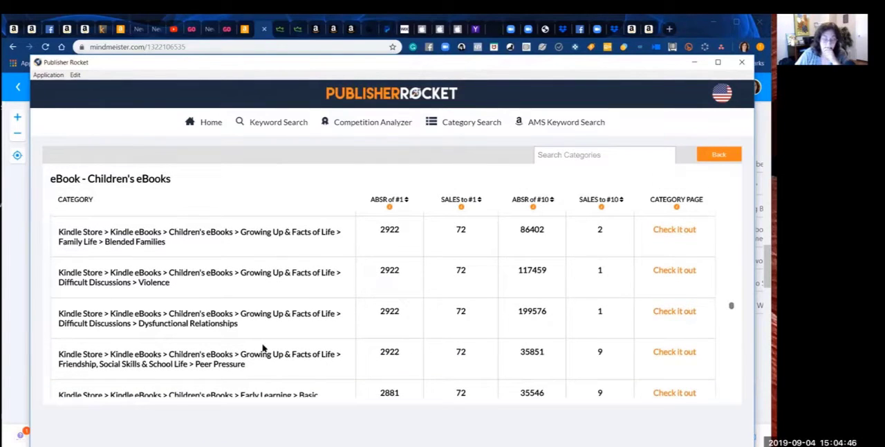
pyautogui.scroll(-2, 263, 348)
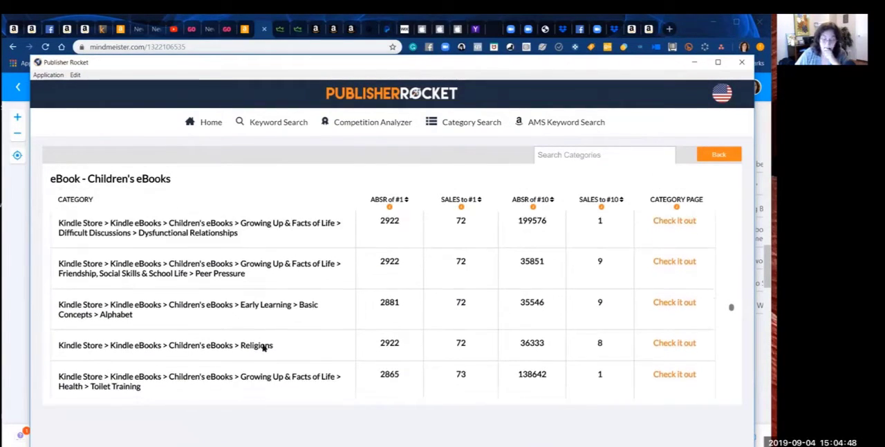
pyautogui.scroll(-1, 263, 348)
pyautogui.scroll(-1, 263, 347)
pyautogui.scroll(-3, 262, 348)
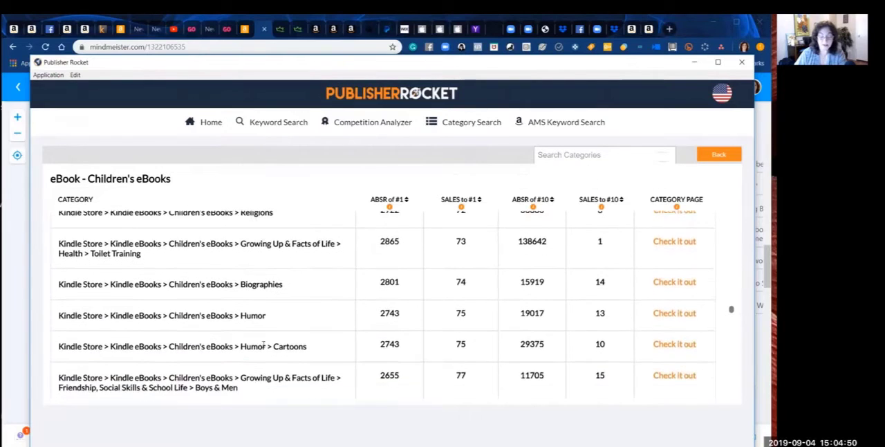
pyautogui.scroll(-5, 263, 347)
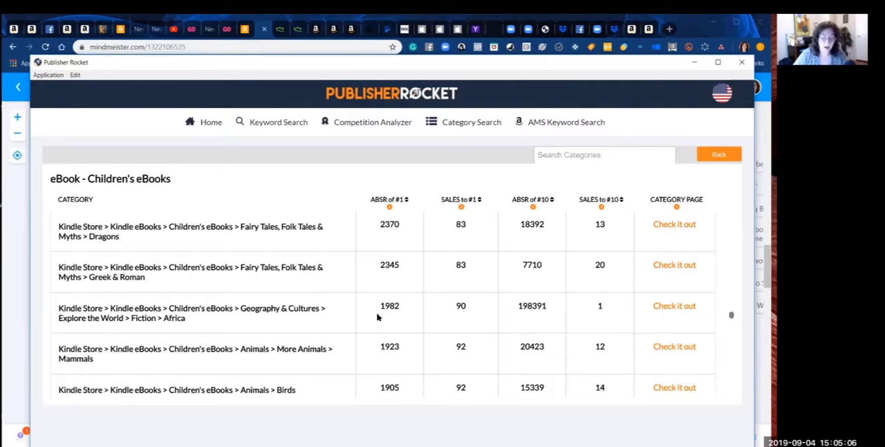
# Step: Return to the category search, limit the main categories to eBook, and open the Education & Teaching subcategory list
pyautogui.click(474, 125)
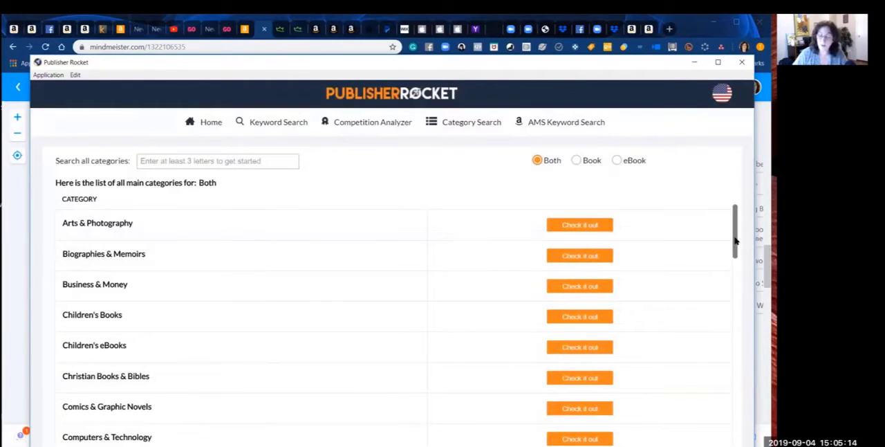
pyautogui.click(617, 161)
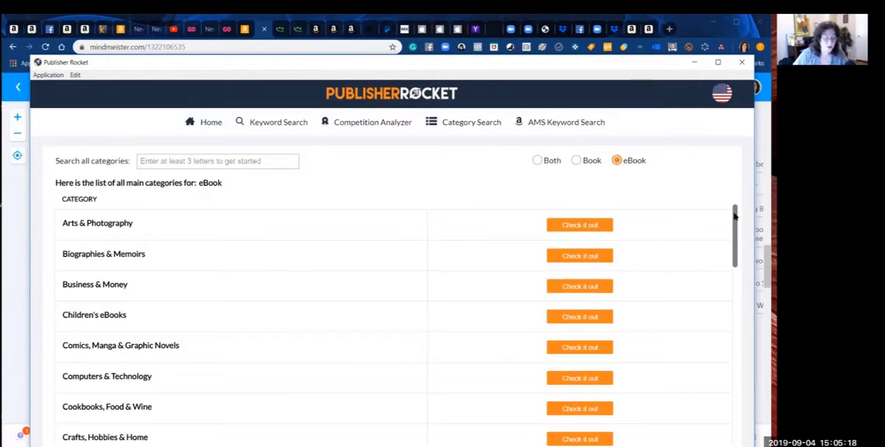
pyautogui.moveTo(735, 216); pyautogui.dragTo(744, 260)
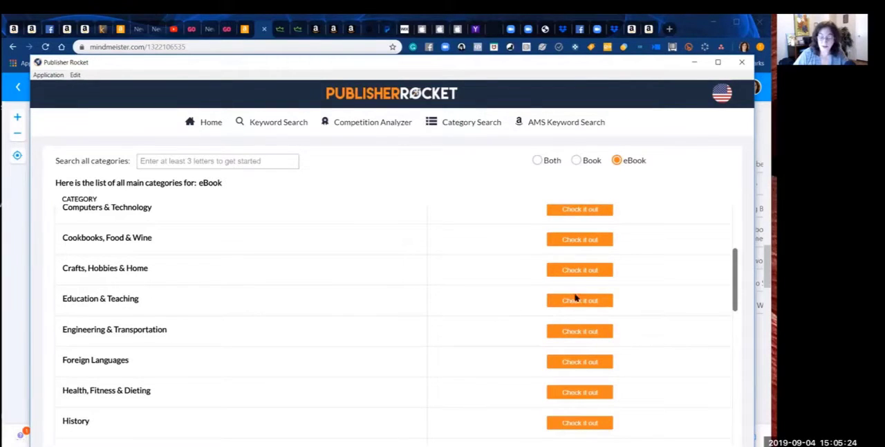
pyautogui.click(581, 301)
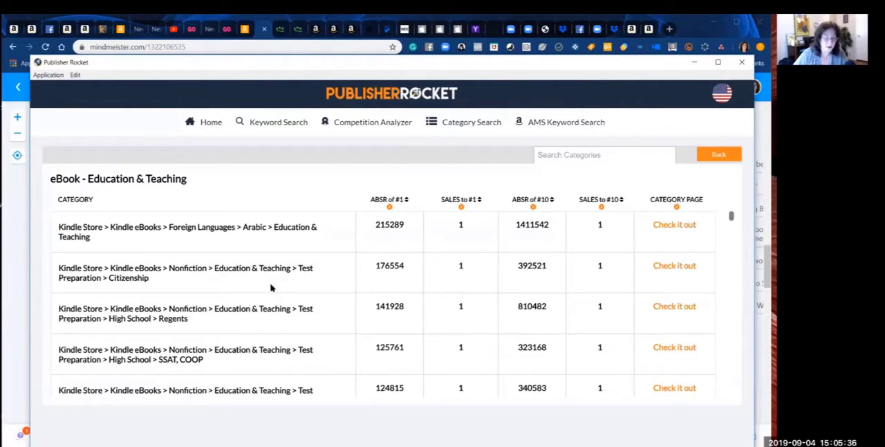
pyautogui.scroll(-3, 271, 288)
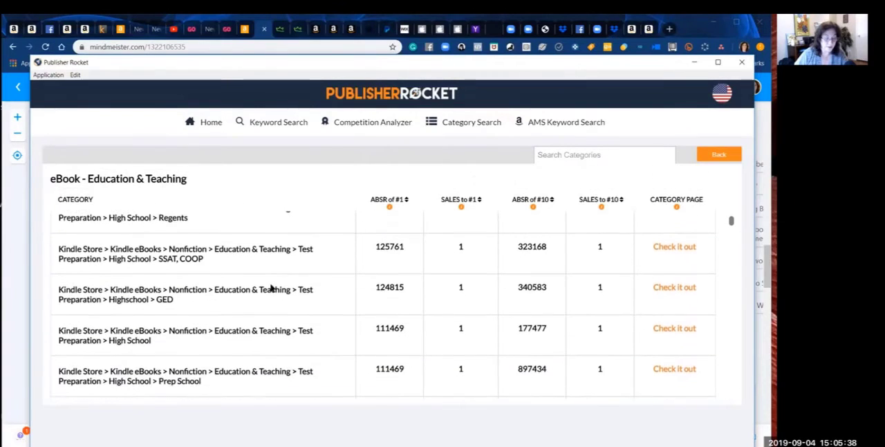
# Step: Examine the Education & Teaching eBook subcategories for topics relevant to the book and their sales figures
pyautogui.scroll(-1, 271, 286)
pyautogui.scroll(-1, 271, 287)
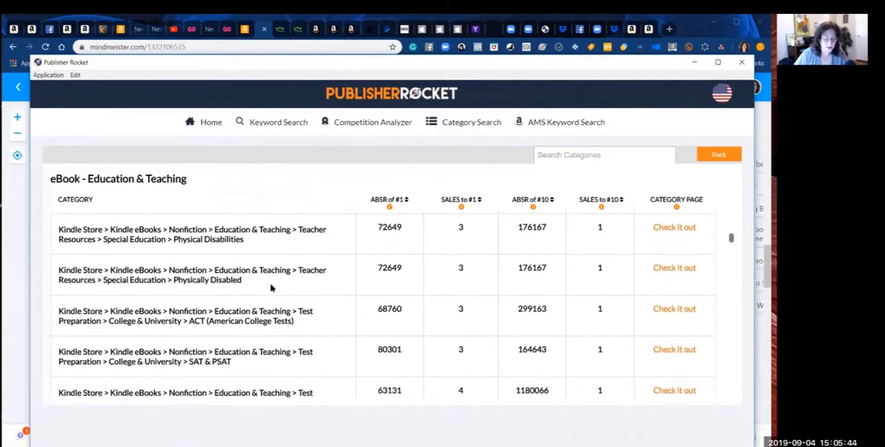
pyautogui.scroll(-2, 271, 285)
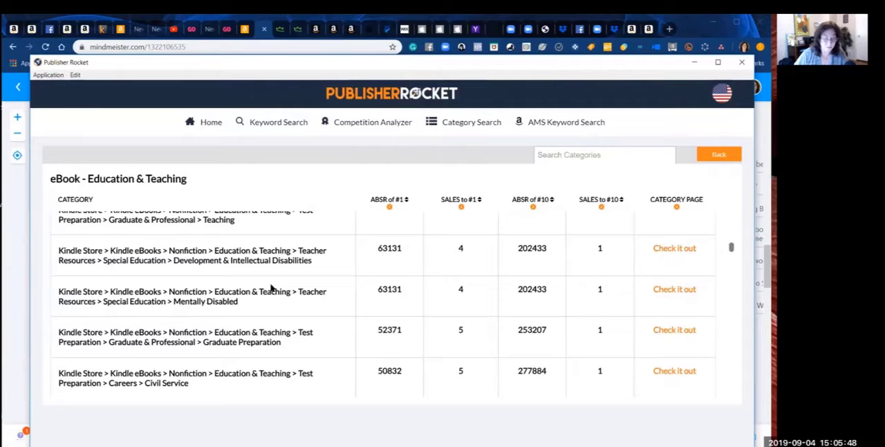
pyautogui.scroll(-3, 271, 288)
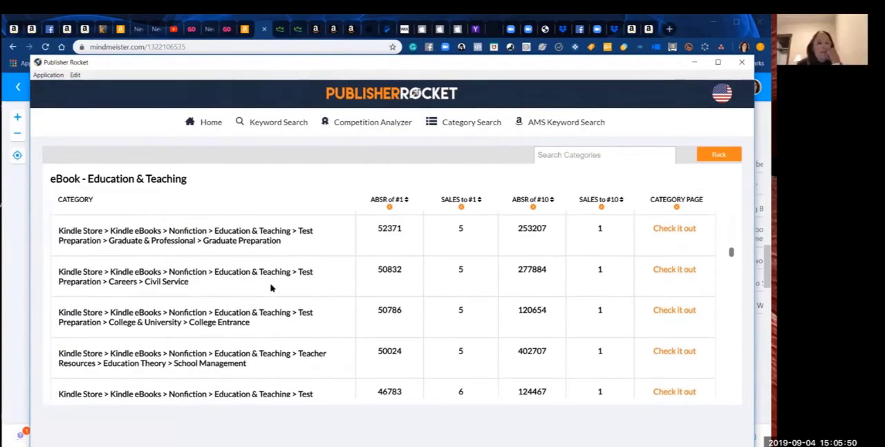
pyautogui.scroll(-3, 271, 287)
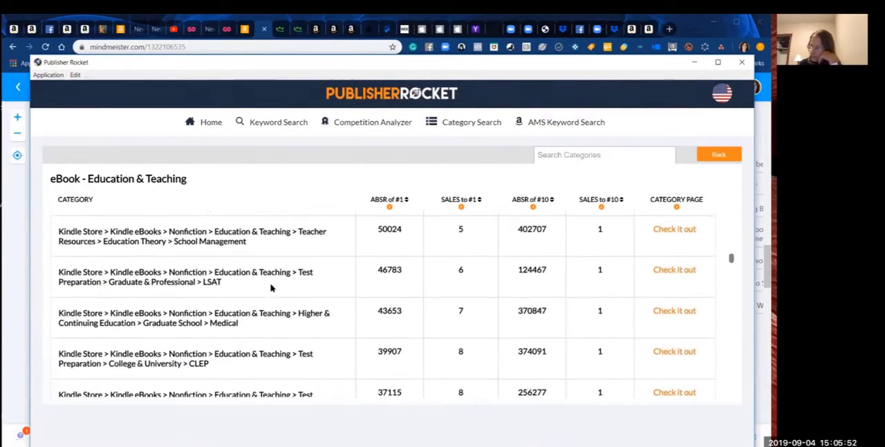
pyautogui.scroll(-4, 271, 288)
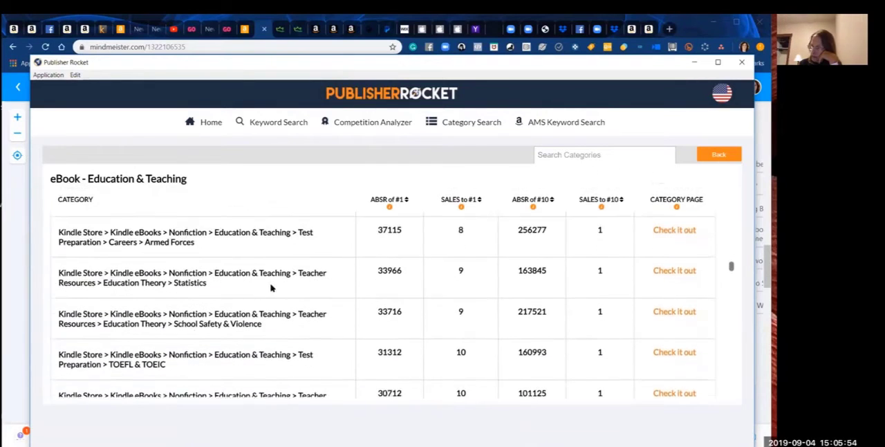
pyautogui.scroll(-3, 271, 289)
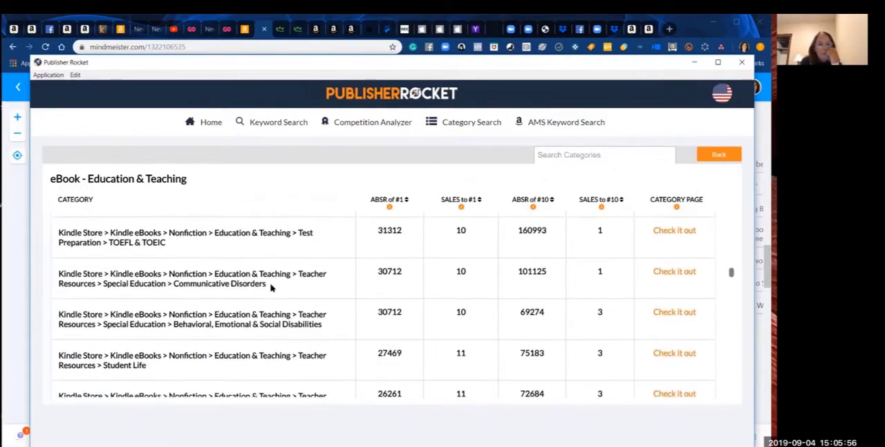
pyautogui.scroll(-2, 272, 288)
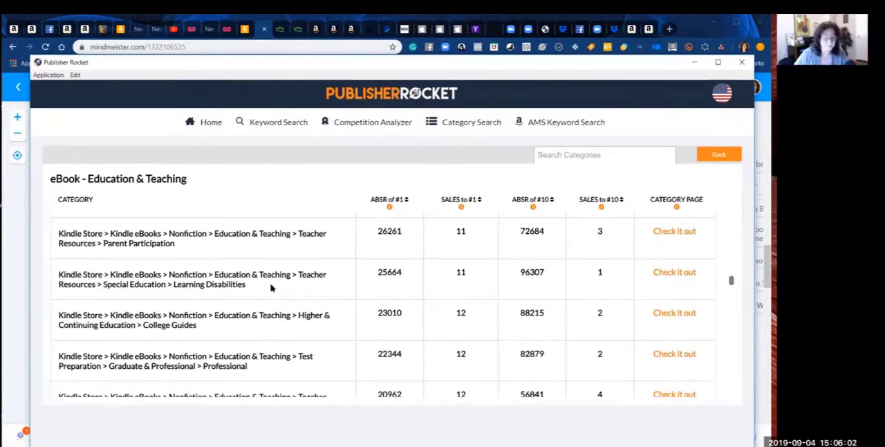
pyautogui.scroll(1, 271, 288)
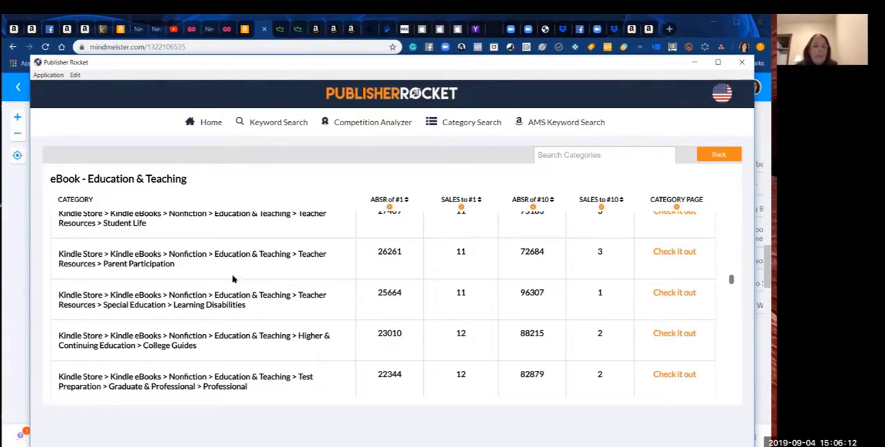
# Step: Copy the Teacher Resources > Parent Participation path into a new MindMeister Top Categories entry ending in (3/11), and place it above Ducks & Other Waterfowl
pyautogui.moveTo(176, 265); pyautogui.dragTo(57, 256)
pyautogui.hotkey('ctrl', 'c')
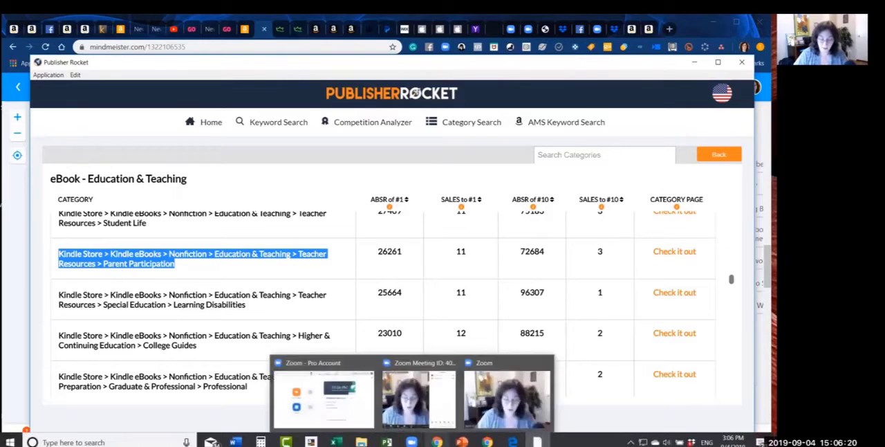
pyautogui.moveTo(487, 442)
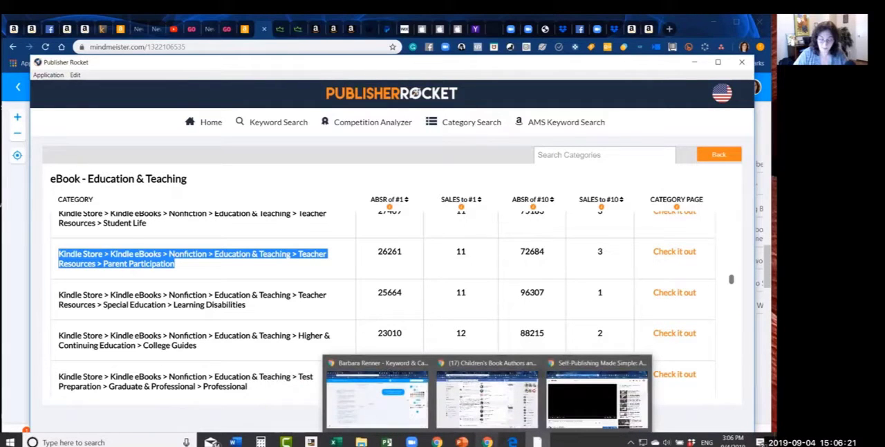
pyautogui.click(388, 413)
pyautogui.click(278, 285)
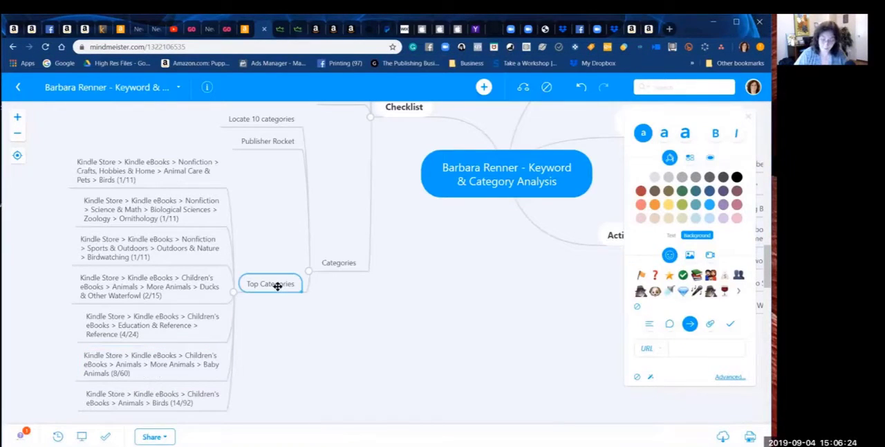
pyautogui.press('Tab')
pyautogui.hotkey('ctrl', 'v')
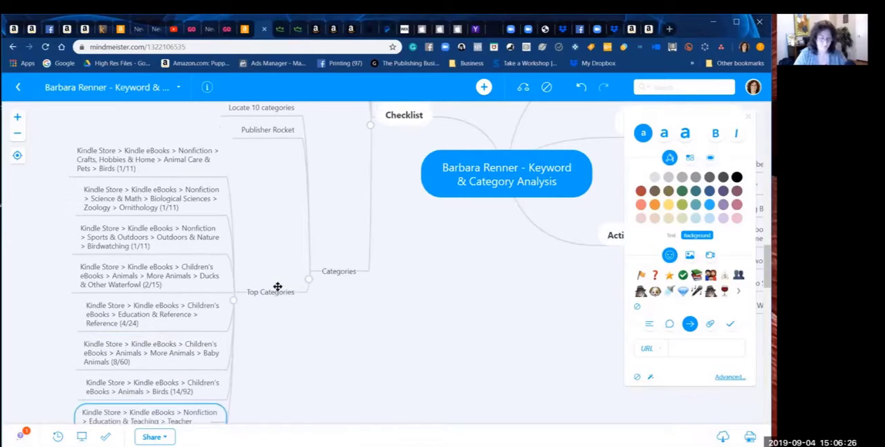
pyautogui.write('(3/1')
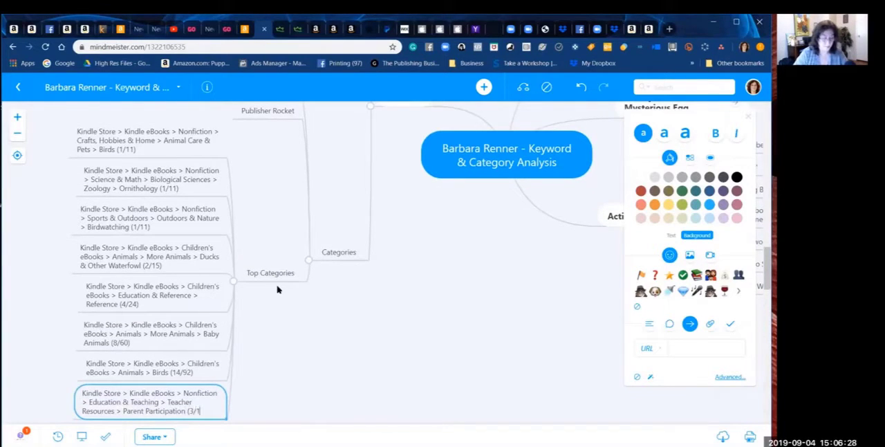
pyautogui.write('1)')
pyautogui.press('Return')
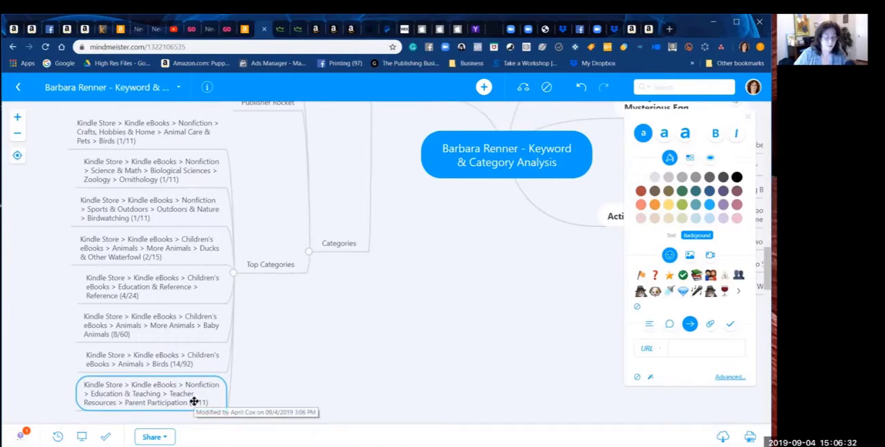
pyautogui.moveTo(194, 403); pyautogui.dragTo(194, 240)
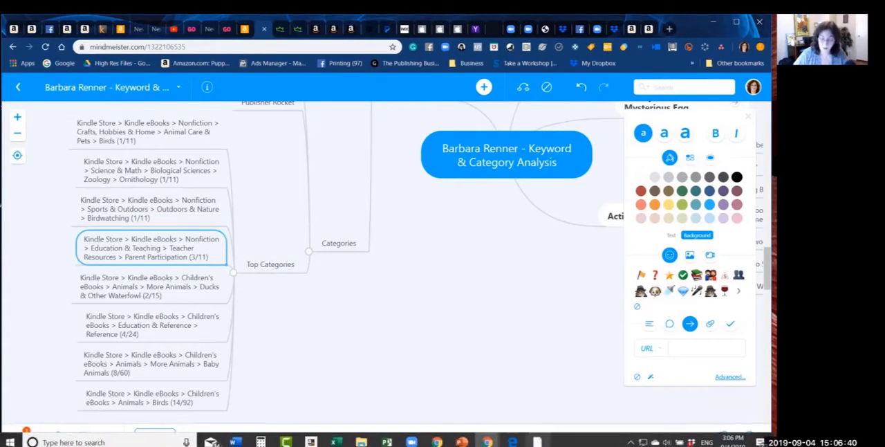
# Step: Switch back to Publisher Rocket and examine the Education & Teaching subcategories listed after Parent Participation for relevant topics and their sales figures
pyautogui.click(539, 441)
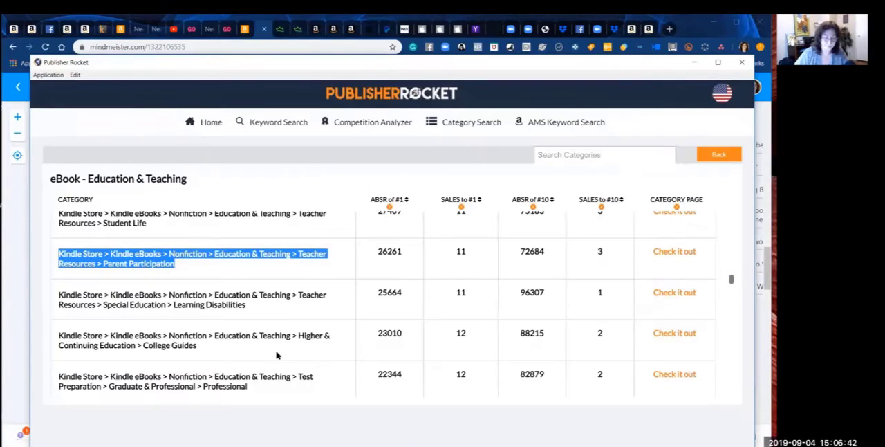
pyautogui.click(362, 354)
pyautogui.scroll(-1, 277, 355)
pyautogui.scroll(-3, 277, 354)
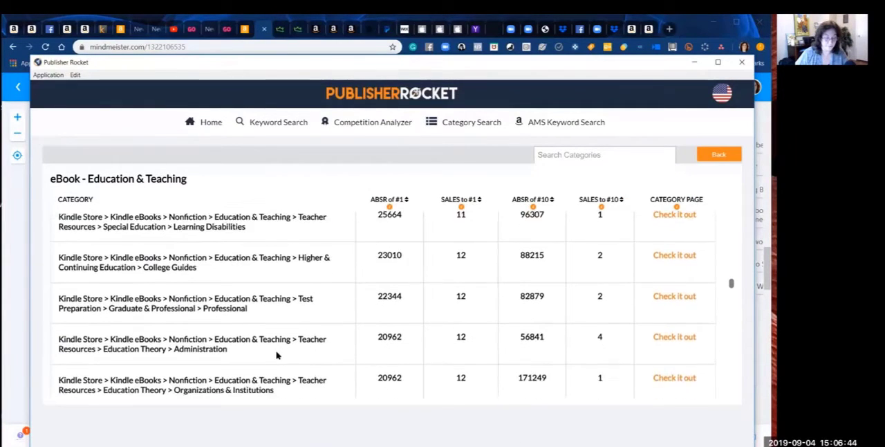
pyautogui.scroll(-1, 277, 355)
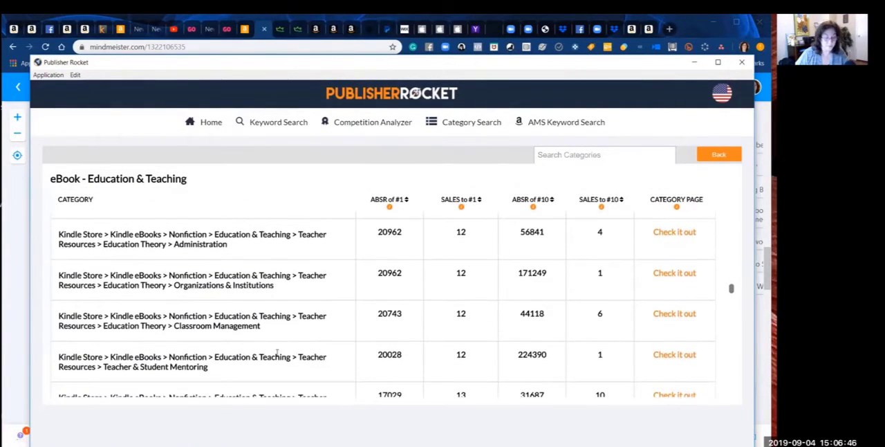
pyautogui.scroll(-3, 276, 354)
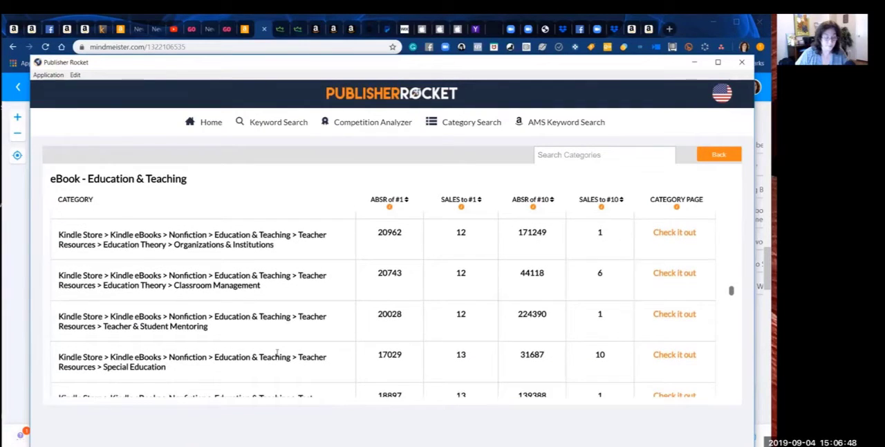
pyautogui.scroll(-2, 276, 355)
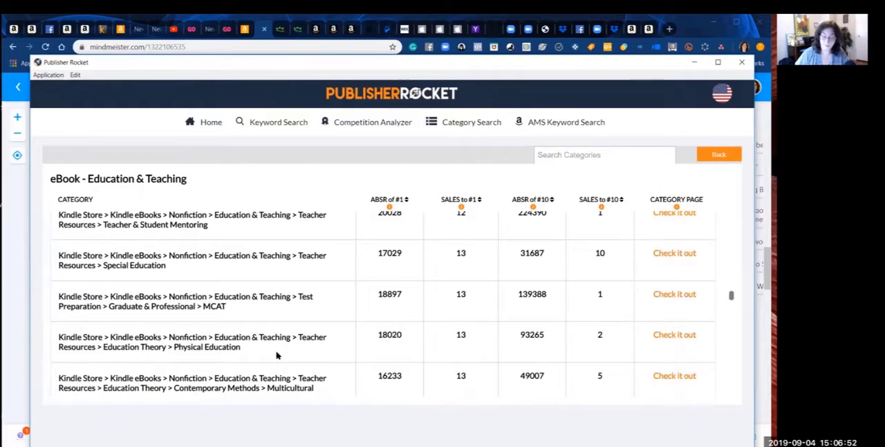
pyautogui.scroll(-1, 277, 355)
pyautogui.scroll(-5, 277, 354)
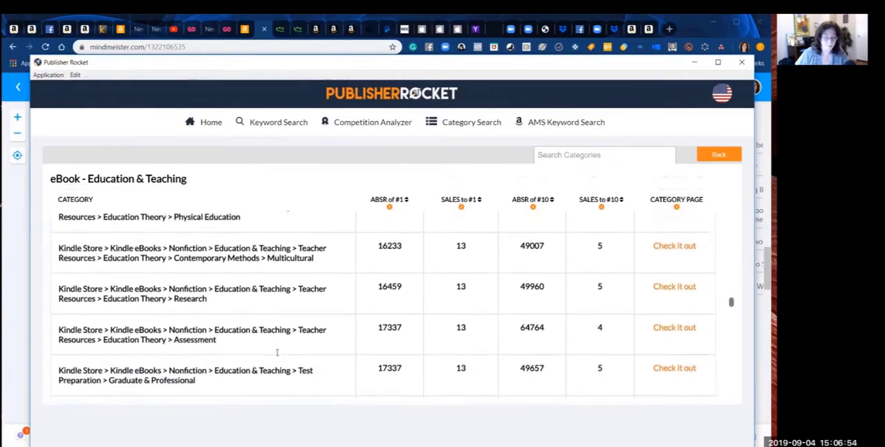
pyautogui.scroll(-1, 276, 355)
pyautogui.scroll(-1, 276, 355)
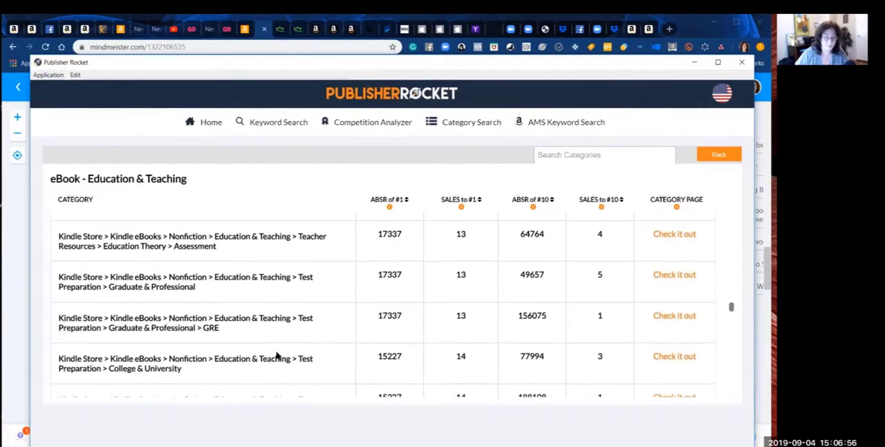
pyautogui.scroll(-1, 276, 354)
pyautogui.scroll(-7, 276, 354)
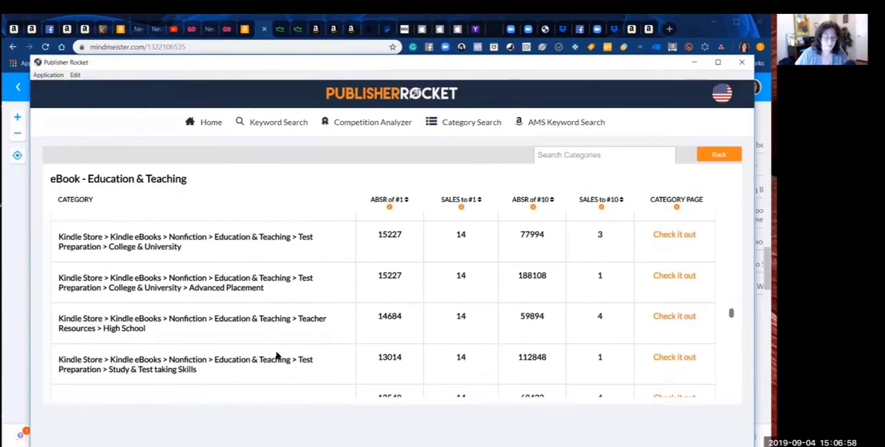
pyautogui.scroll(-3, 277, 354)
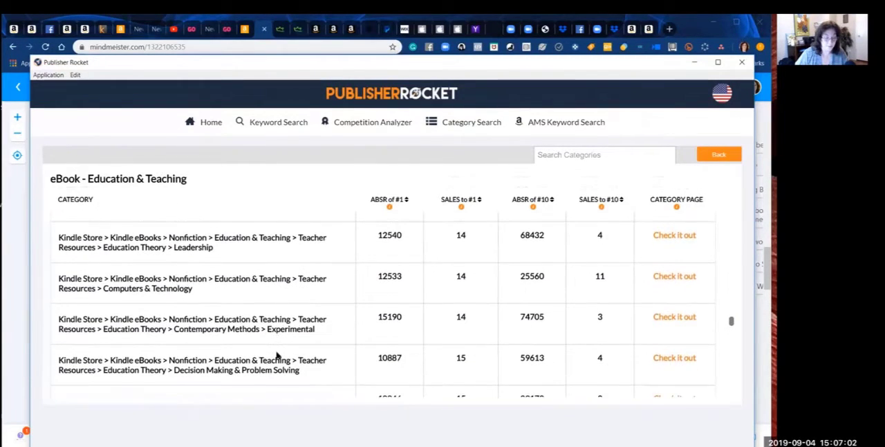
pyautogui.scroll(-7, 276, 354)
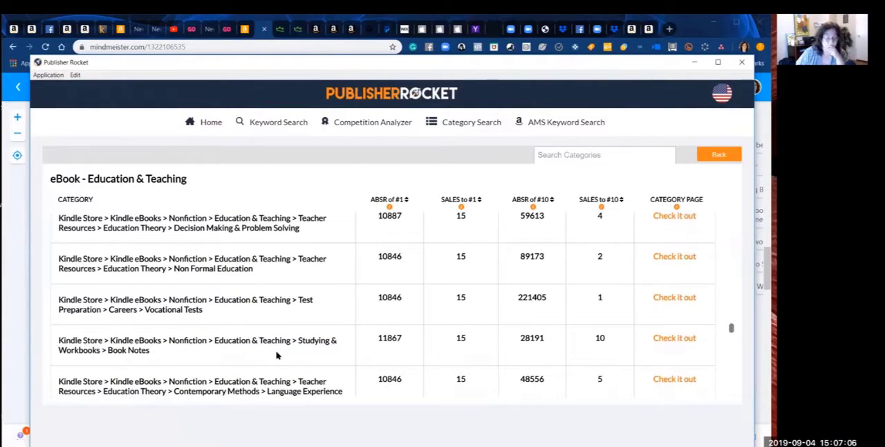
pyautogui.scroll(-1, 277, 355)
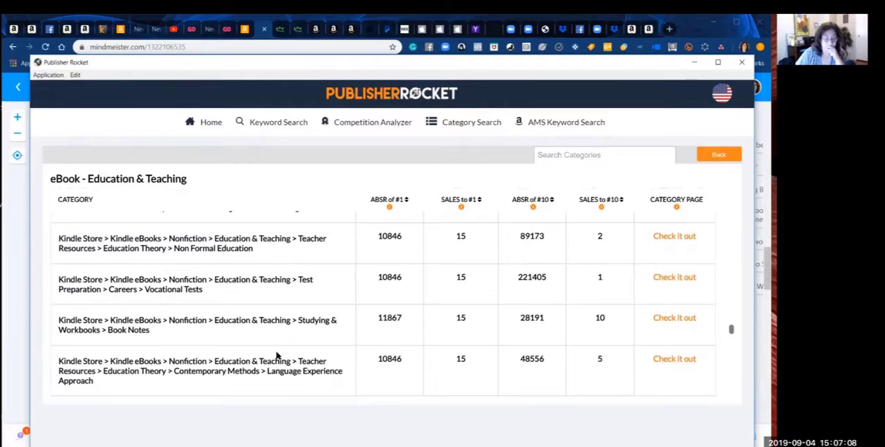
pyautogui.scroll(-4, 276, 355)
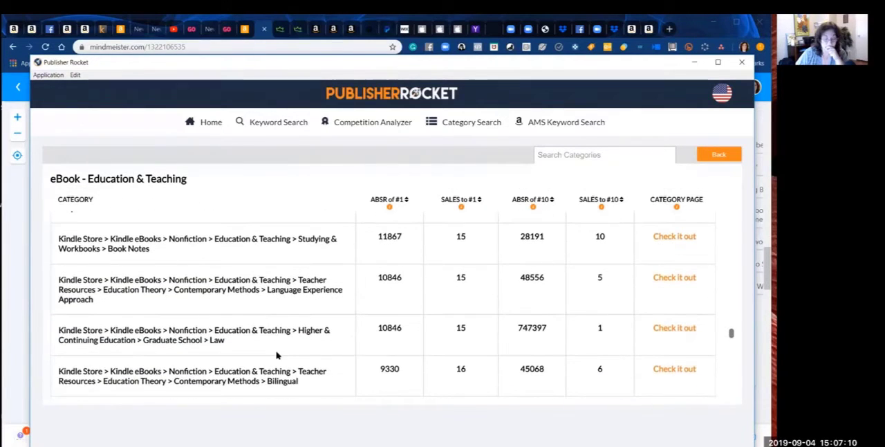
pyautogui.scroll(-4, 277, 354)
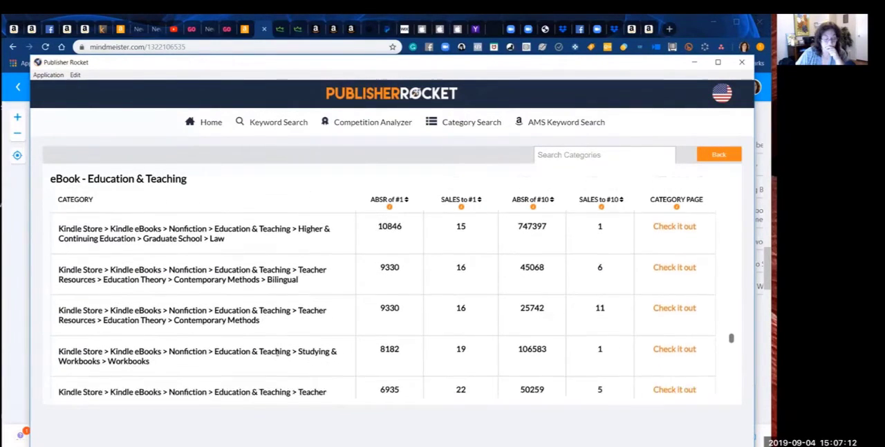
pyautogui.scroll(-3, 276, 353)
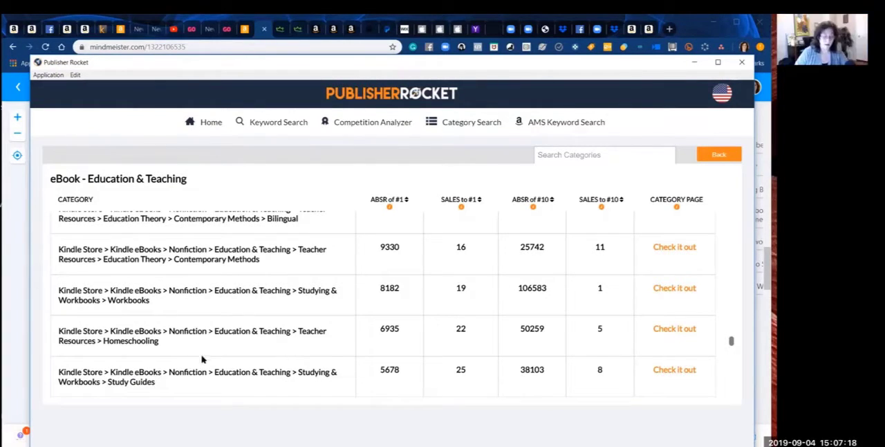
# Step: Copy the Education & Teaching > Teacher Resources > Homeschooling path into a new MindMeister Top Categories entry and append (5/22)
pyautogui.moveTo(163, 341); pyautogui.dragTo(57, 335)
pyautogui.hotkey('ctrl', 'c')
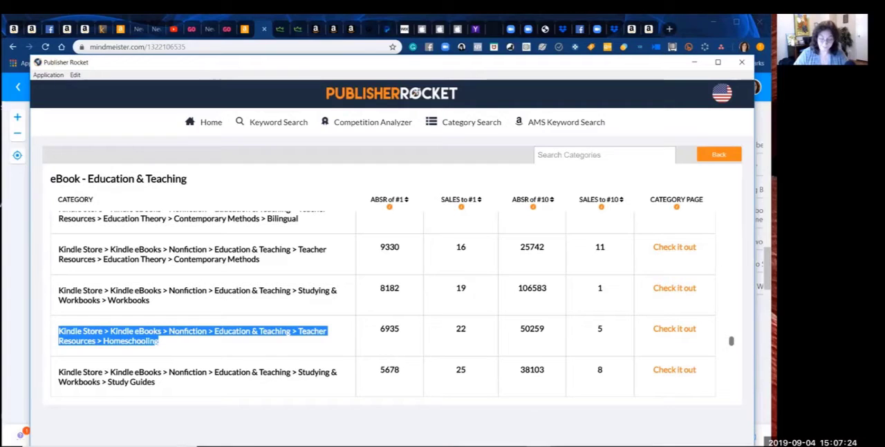
pyautogui.click(537, 441)
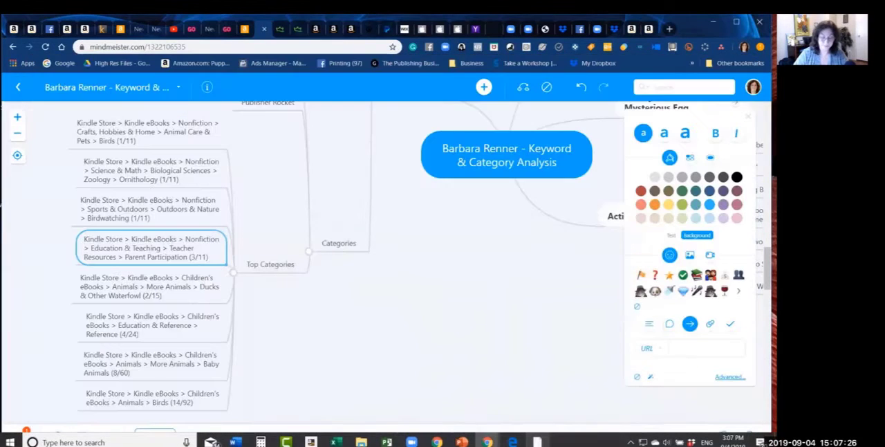
pyautogui.click(283, 264)
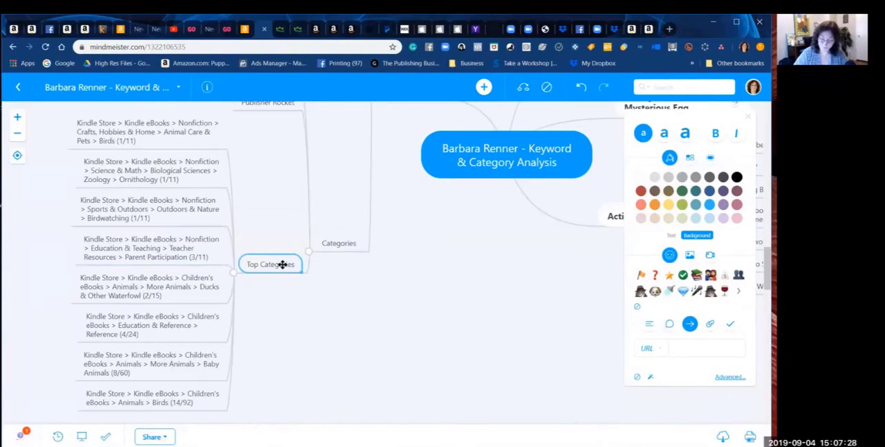
pyautogui.press('Tab')
pyautogui.hotkey('ctrl', 'v')
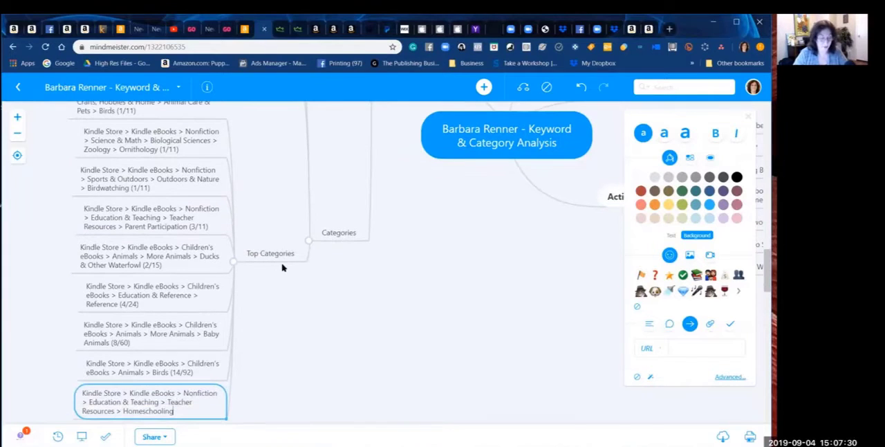
pyautogui.write('(5/22)')
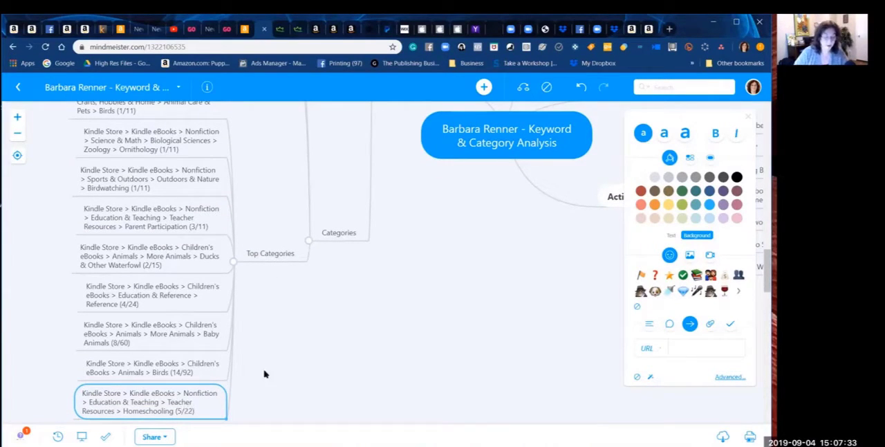
pyautogui.press('Return')
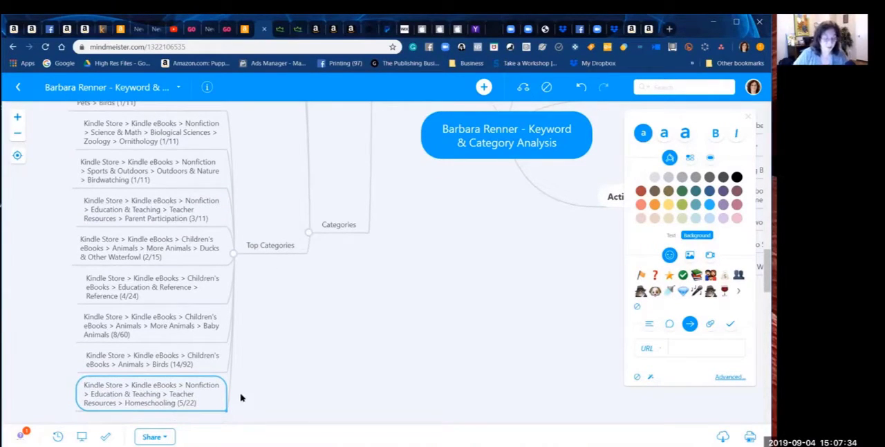
# Step: Move the Homeschooling (5/22) entry up the Top Categories list, between Ducks & Other Waterfowl and Education & Reference > Reference
pyautogui.moveTo(206, 401); pyautogui.dragTo(203, 271)
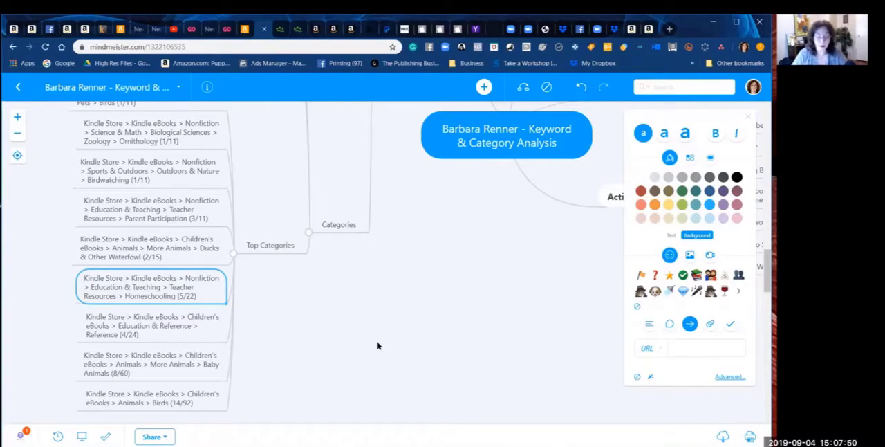
# Step: Switch to Publisher Rocket and examine the Education & Teaching subcategories listed after Homeschooling for relevant topics and their sales figures
pyautogui.click(538, 442)
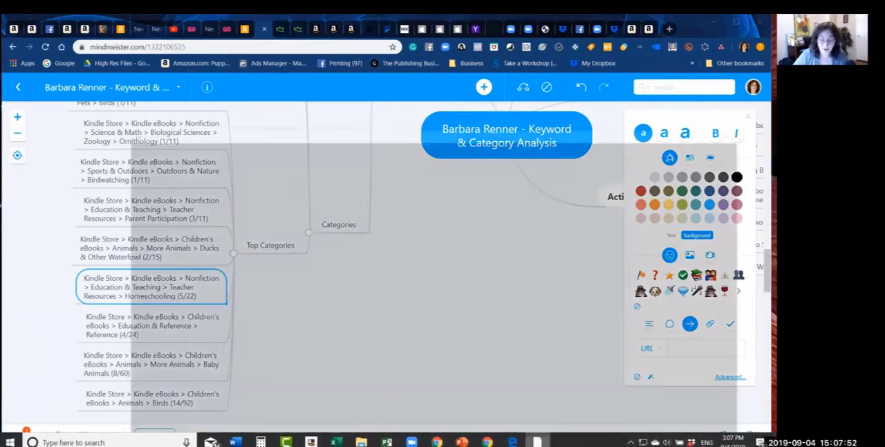
pyautogui.click(356, 351)
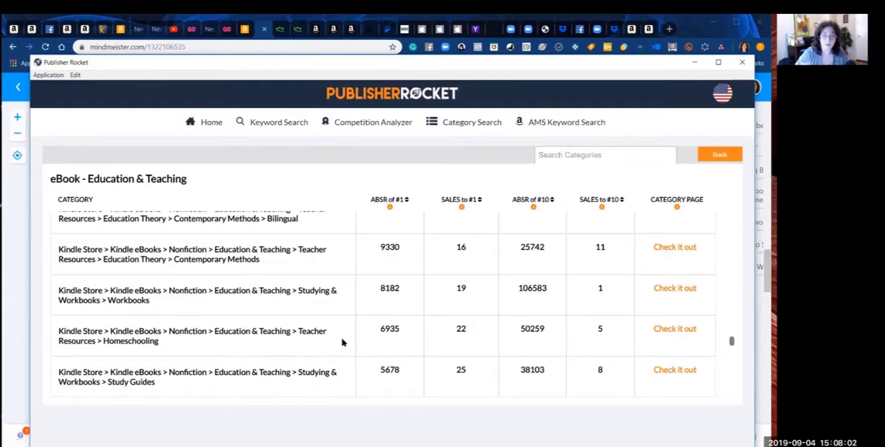
pyautogui.scroll(-2, 342, 342)
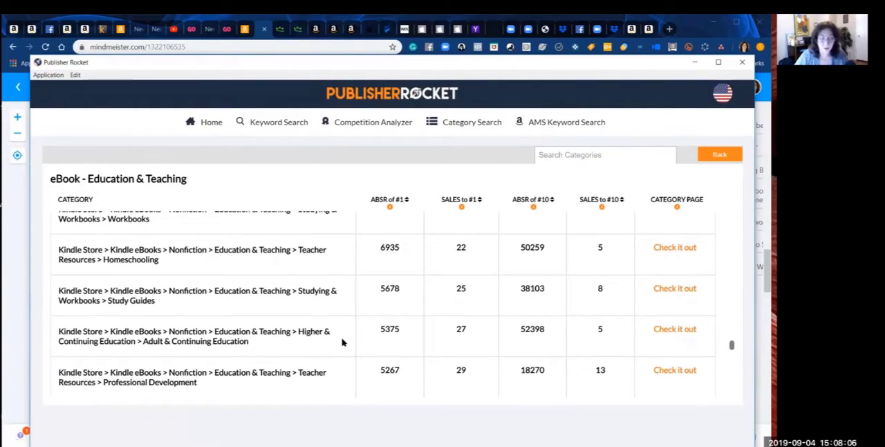
pyautogui.scroll(-2, 341, 341)
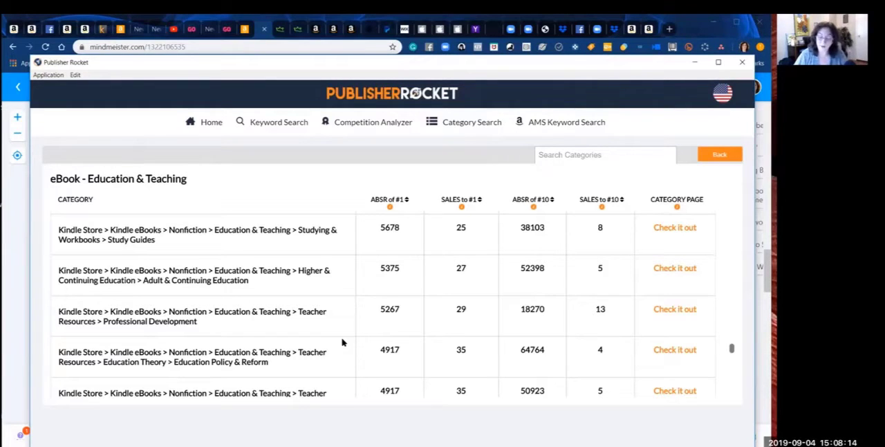
pyautogui.scroll(-1, 342, 342)
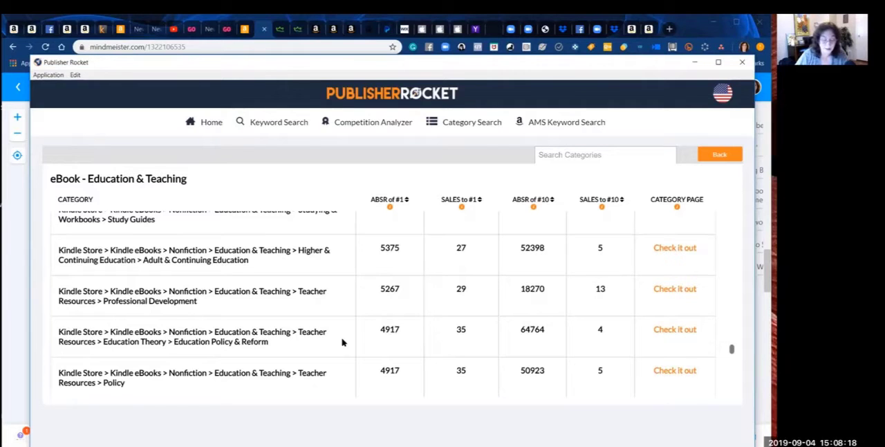
pyautogui.scroll(-3, 342, 342)
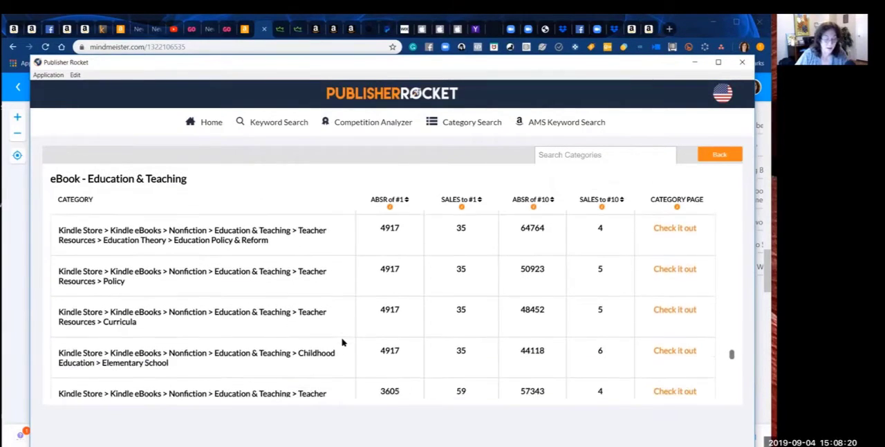
pyautogui.scroll(-2, 341, 342)
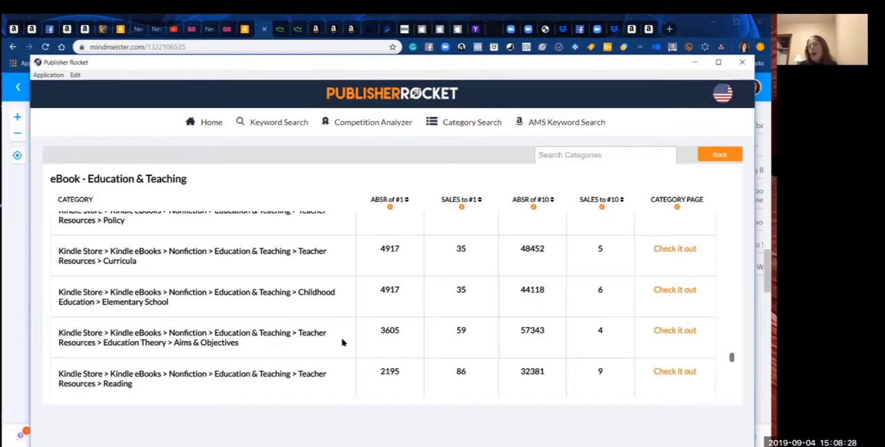
pyautogui.scroll(-1, 341, 343)
pyautogui.scroll(1, 341, 343)
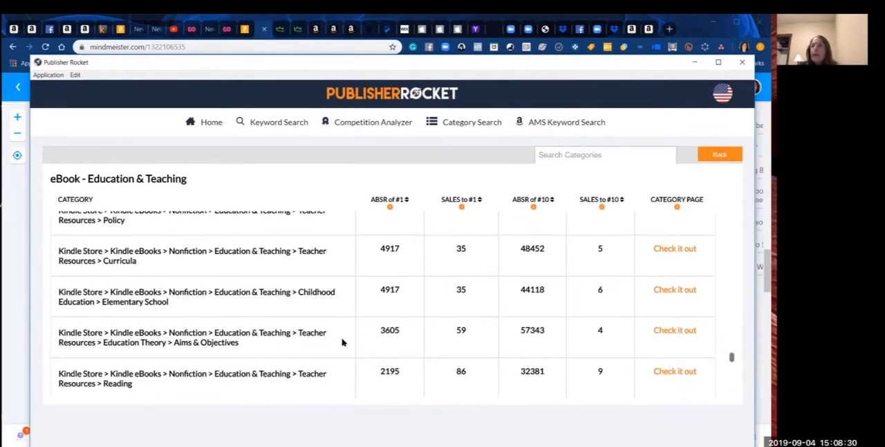
pyautogui.scroll(-1, 342, 342)
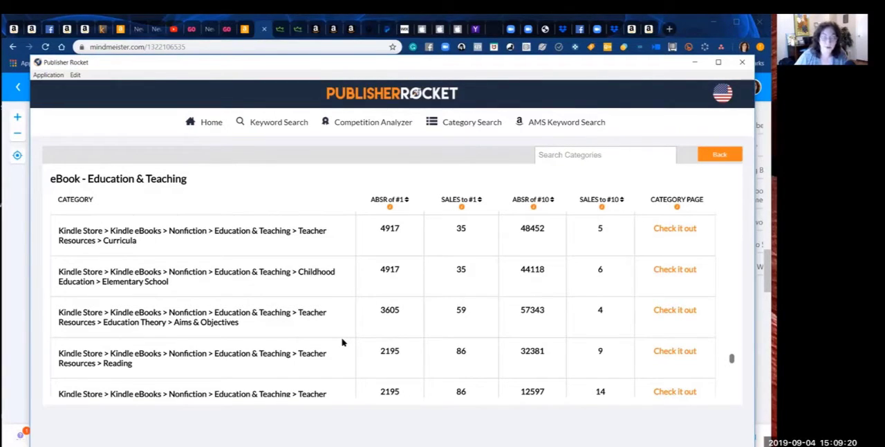
pyautogui.scroll(-1, 341, 341)
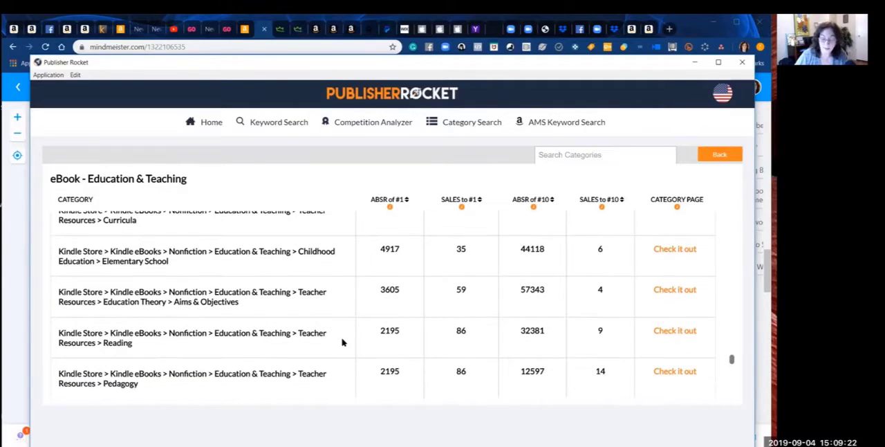
pyautogui.scroll(1, 342, 342)
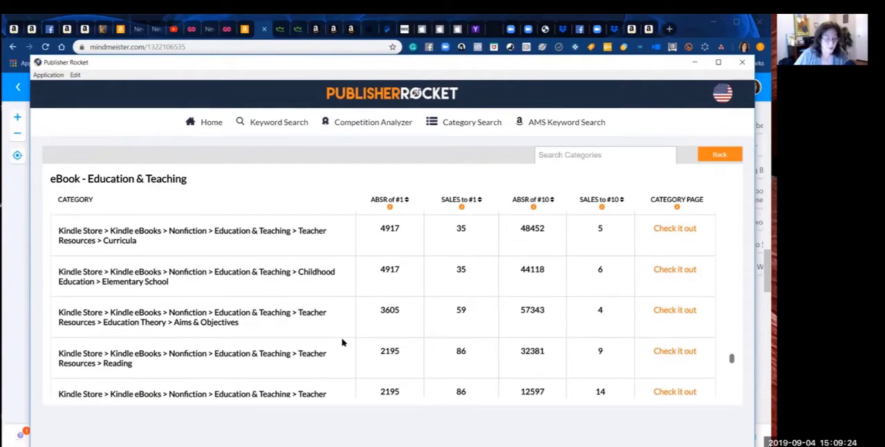
pyautogui.moveTo(184, 282); pyautogui.dragTo(56, 273)
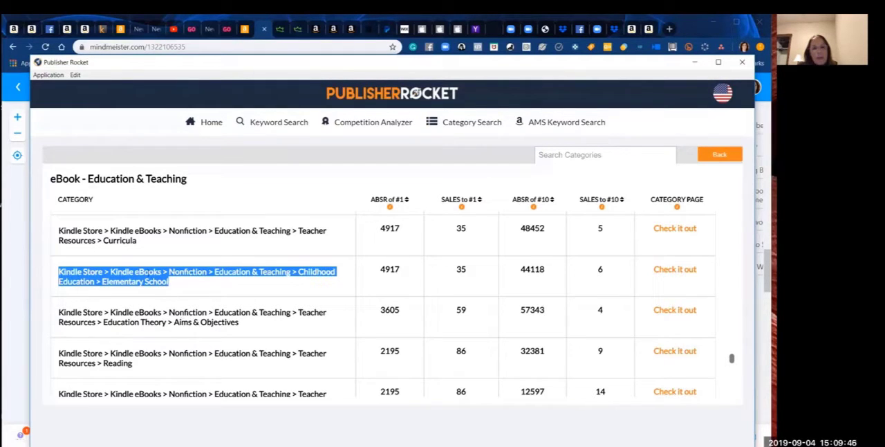
pyautogui.click(161, 322)
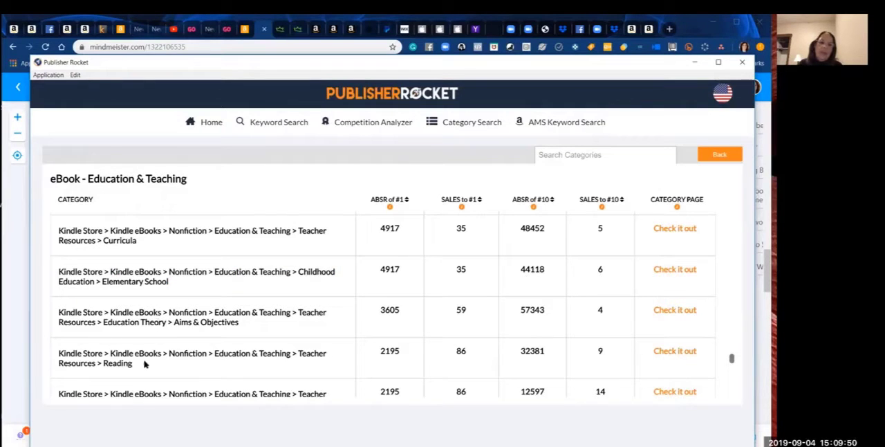
pyautogui.scroll(-1, 144, 364)
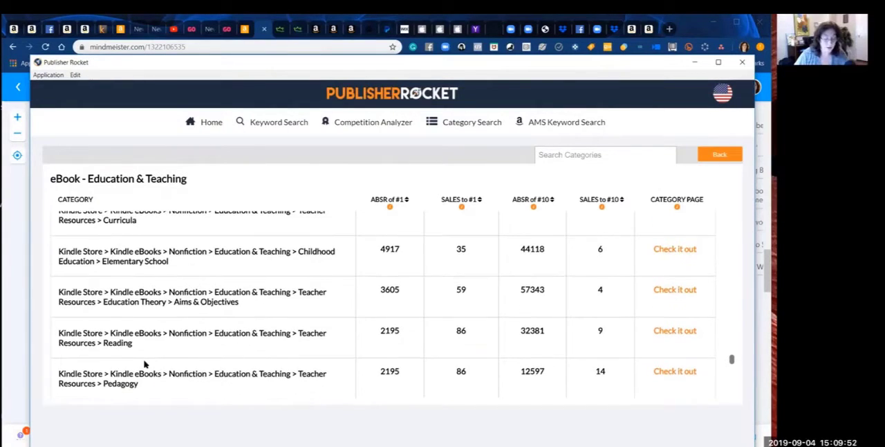
pyautogui.scroll(-3, 144, 364)
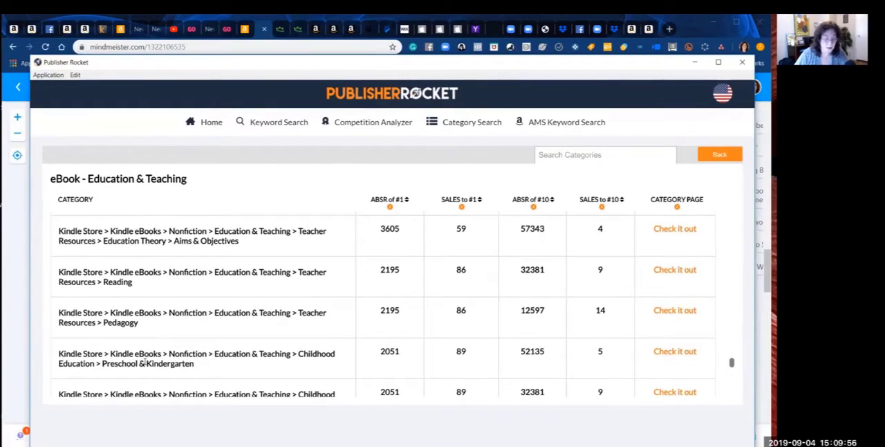
pyautogui.scroll(-2, 144, 363)
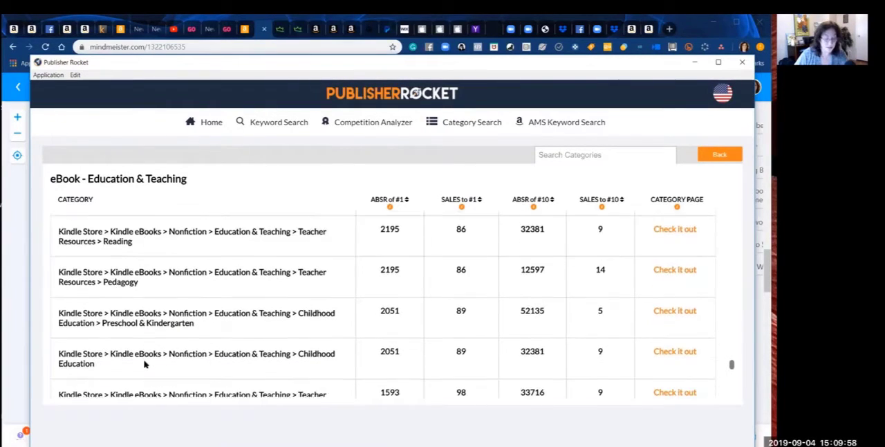
pyautogui.scroll(2, 144, 364)
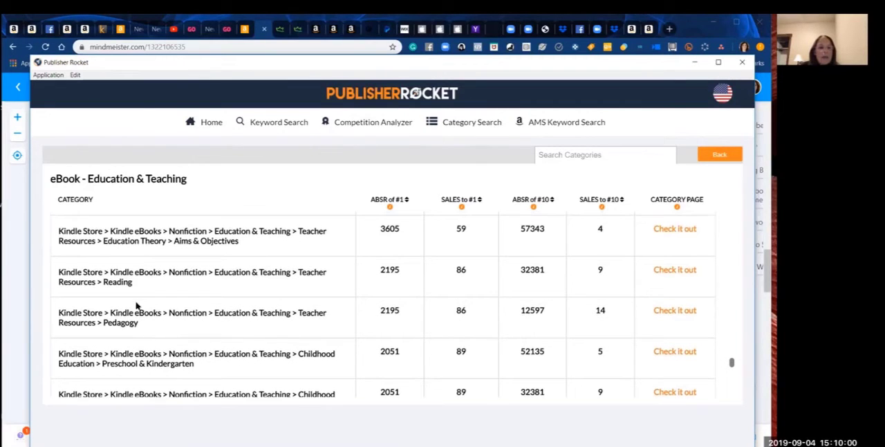
# Step: Copy the Teacher Resources > Reading path into a new MindMeister Top Categories entry ending in (9/86), and place it above Animals > Birds
pyautogui.moveTo(132, 282); pyautogui.dragTo(59, 274)
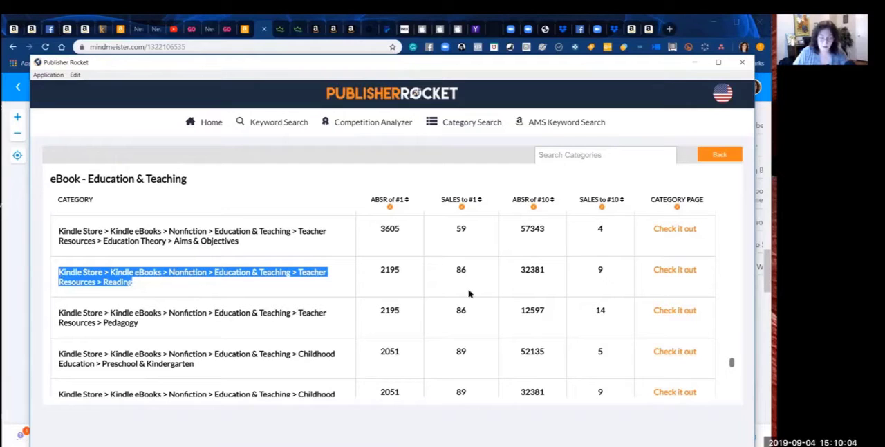
pyautogui.moveTo(487, 442)
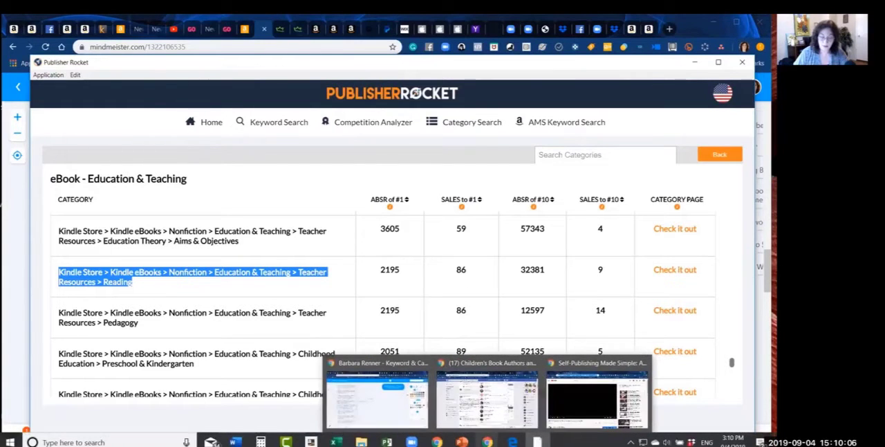
pyautogui.click(383, 415)
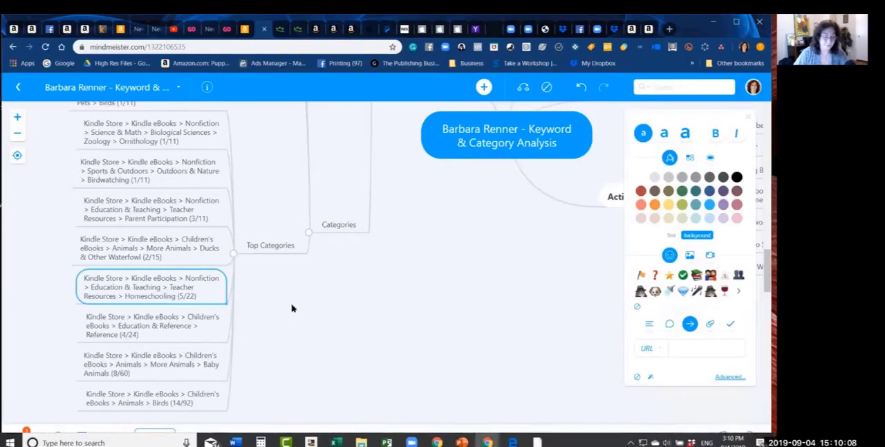
pyautogui.click(275, 246)
pyautogui.press('Tab')
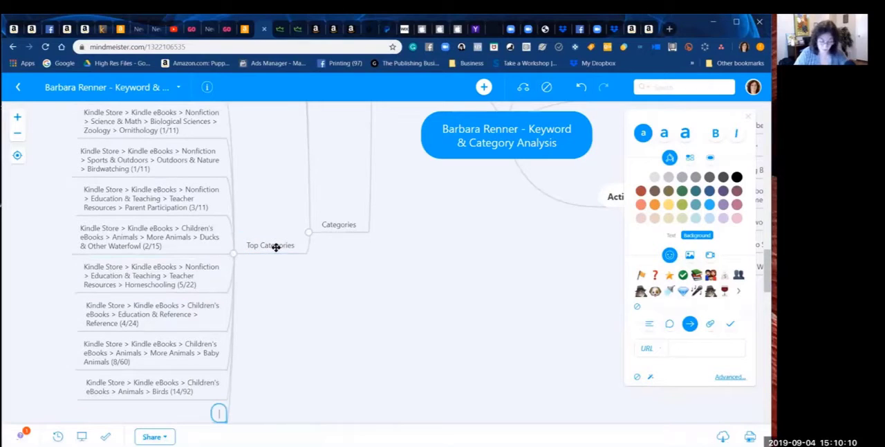
pyautogui.write('Kindle Store > Kindle eBooks > Nonfiction > Education & Teaching > Teacher Resources > Reading (')
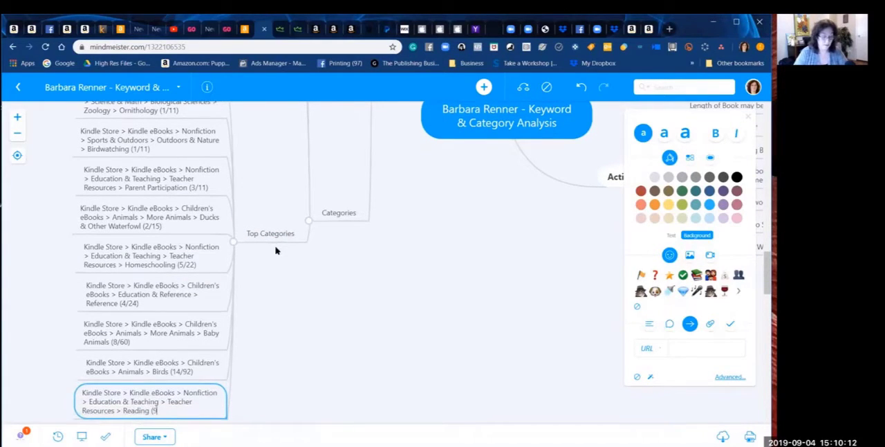
pyautogui.write('/86)')
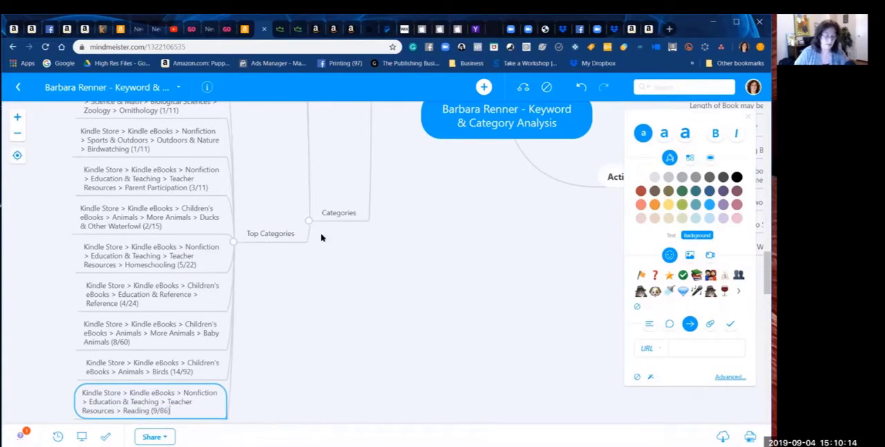
pyautogui.press('Return')
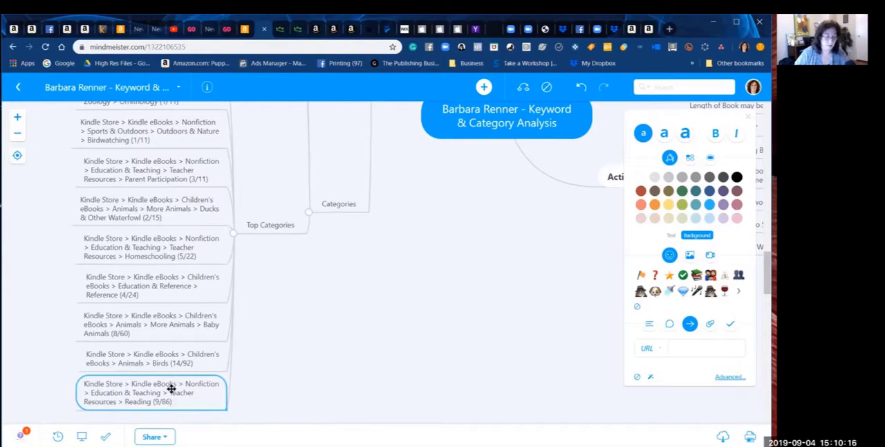
pyautogui.moveTo(171, 388); pyautogui.dragTo(170, 334)
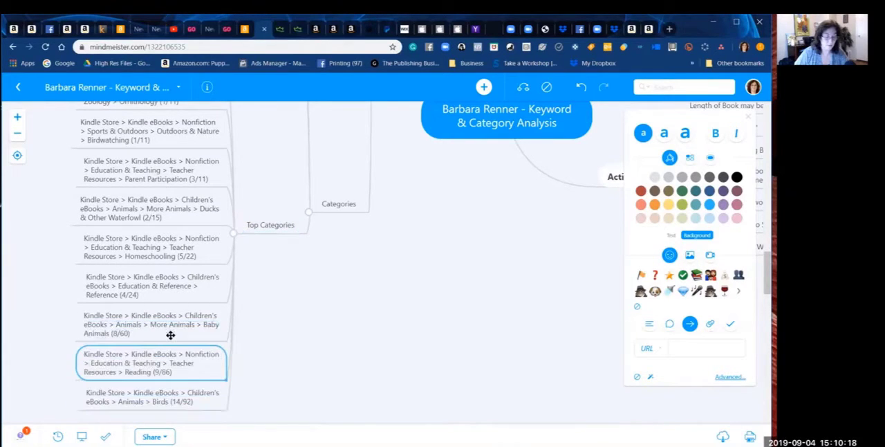
# Step: Review the ranked Top Categories entries in the mind map from the first down to Animals > Birds
pyautogui.press('Up')
pyautogui.press('Up')
pyautogui.press('Up')
pyautogui.press('Up')
pyautogui.press('Up')
pyautogui.press('Up')
pyautogui.press('Up')
pyautogui.press('Up')
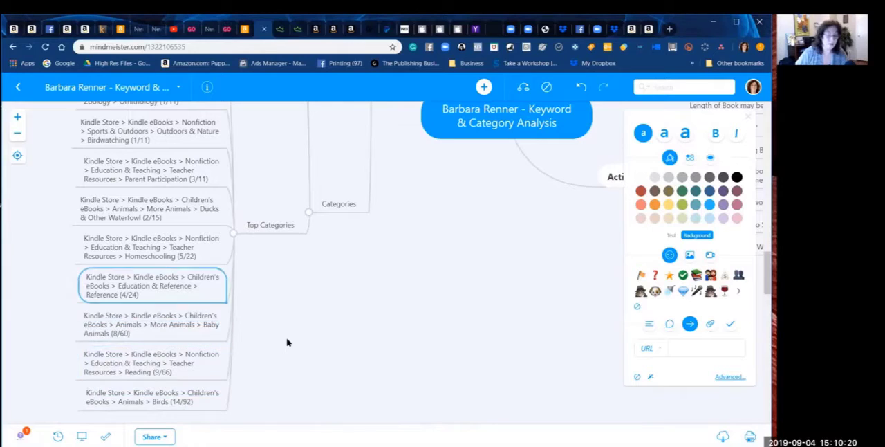
pyautogui.press('Up')
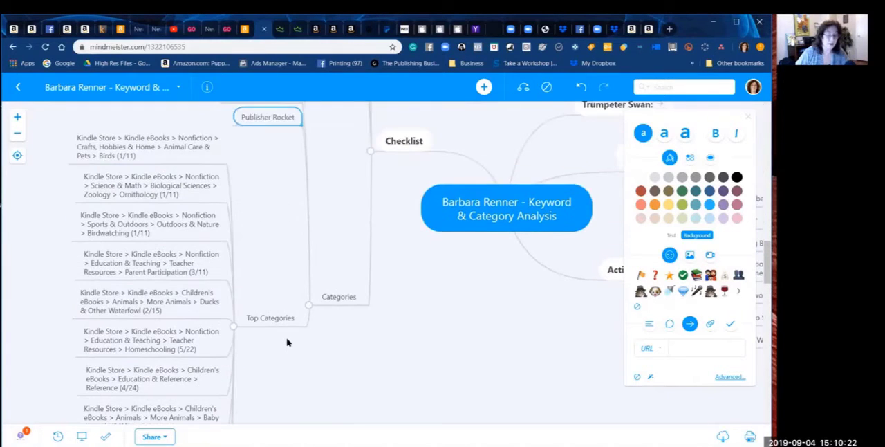
pyautogui.press('Down')
pyautogui.press('Down')
pyautogui.press('Down')
pyautogui.press('Down')
pyautogui.press('Down')
pyautogui.press('Down')
pyautogui.press('Down')
pyautogui.press('Down')
pyautogui.press('Down')
pyautogui.press('Down')
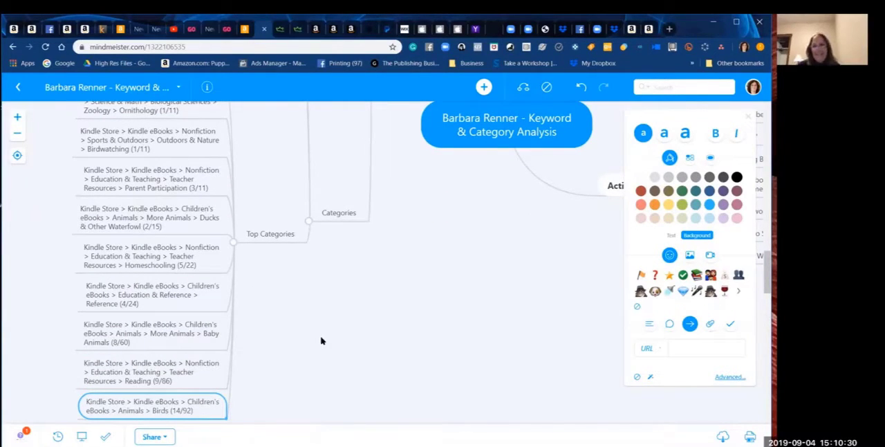
# Step: Switch to Publisher Rocket, open the eBook category Arts & Photography, and sort its subcategories by ABSR of #1 from highest to lowest
pyautogui.moveTo(460, 445)
pyautogui.click(538, 443)
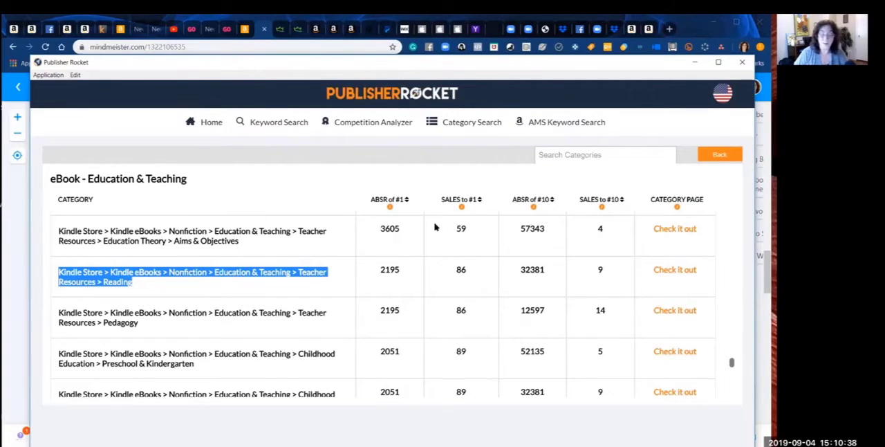
pyautogui.click(482, 121)
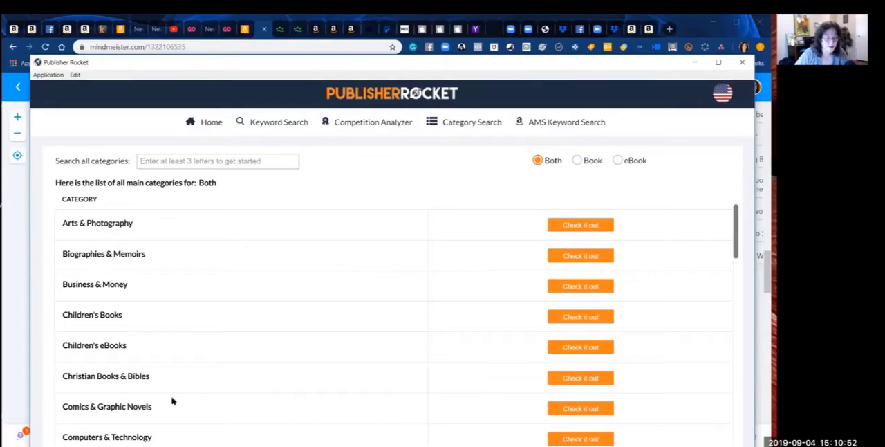
pyautogui.click(619, 160)
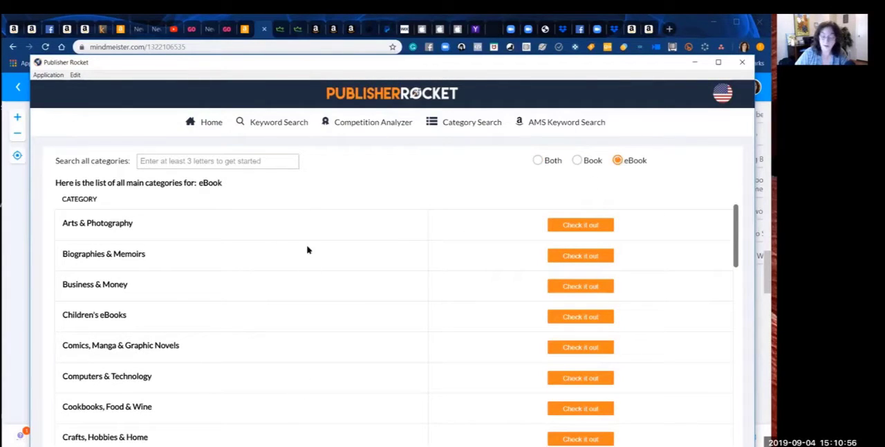
pyautogui.click(571, 225)
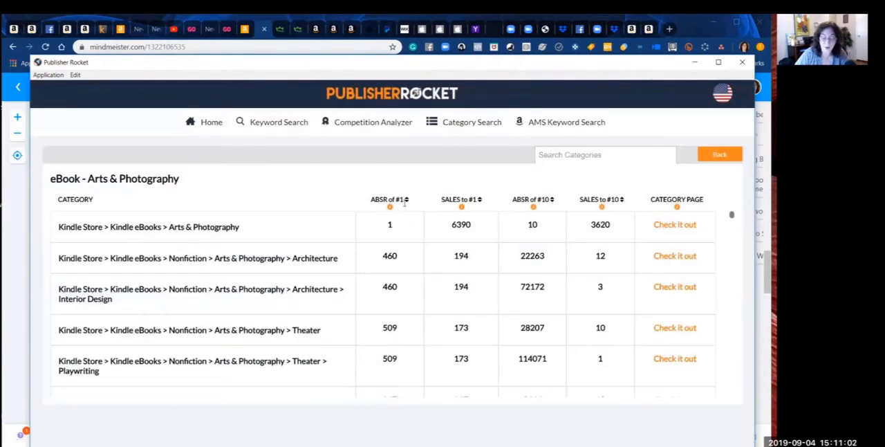
pyautogui.click(406, 200)
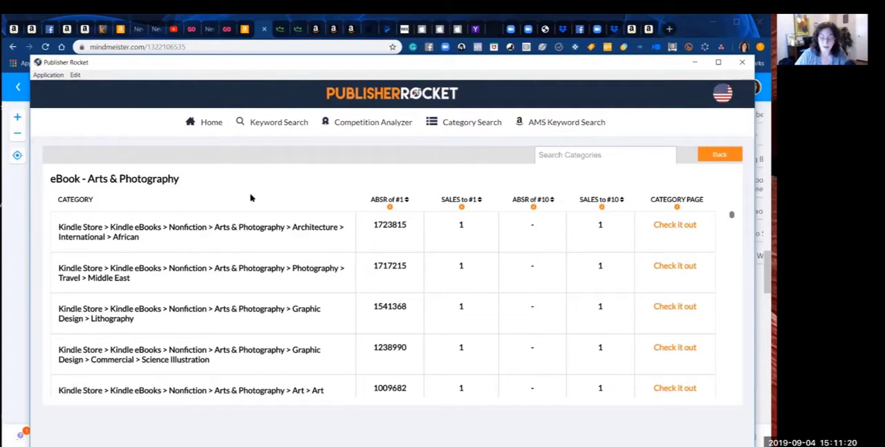
pyautogui.scroll(-3, 724, 256)
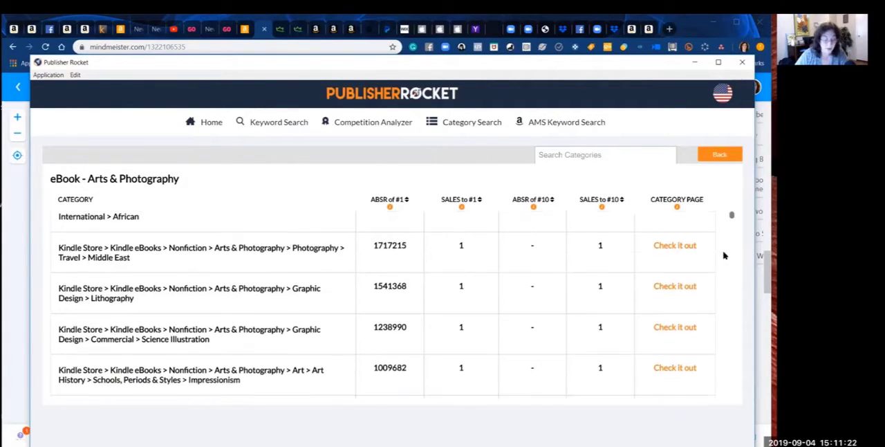
# Step: Examine the Arts & Photography subcategories from Photography > Travel > Middle East down to Instruction & Reference > Collecting for relevant topics and their sales figures
pyautogui.scroll(-1, 724, 255)
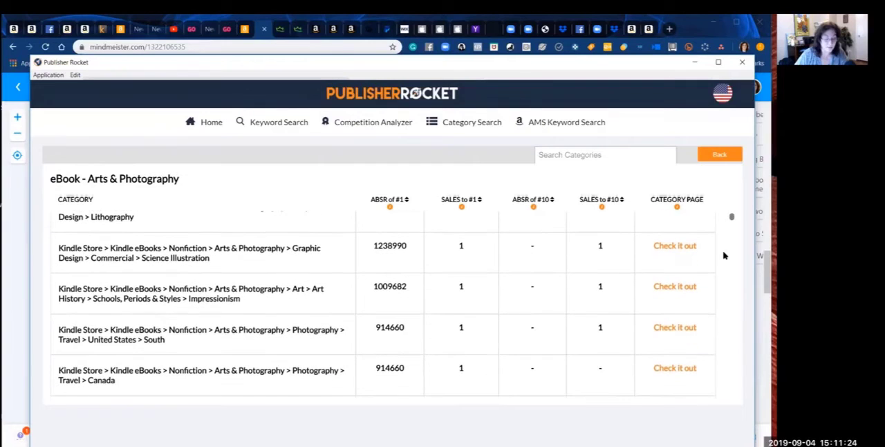
pyautogui.scroll(-1, 724, 256)
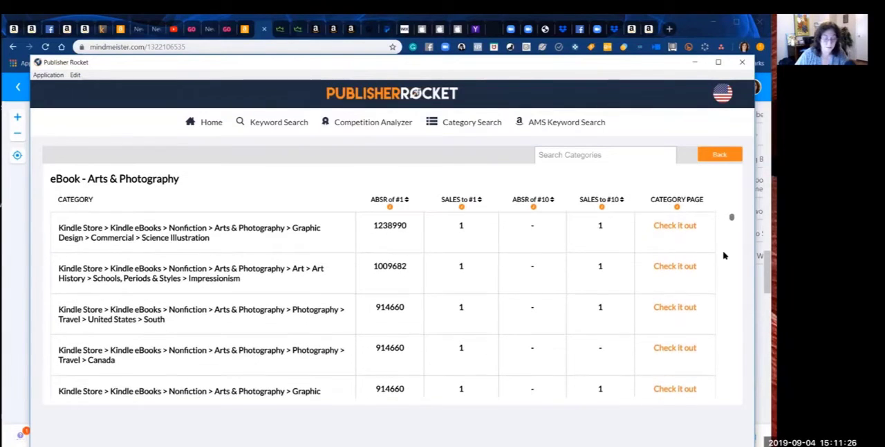
pyautogui.scroll(3, 724, 256)
pyautogui.scroll(-1, 724, 256)
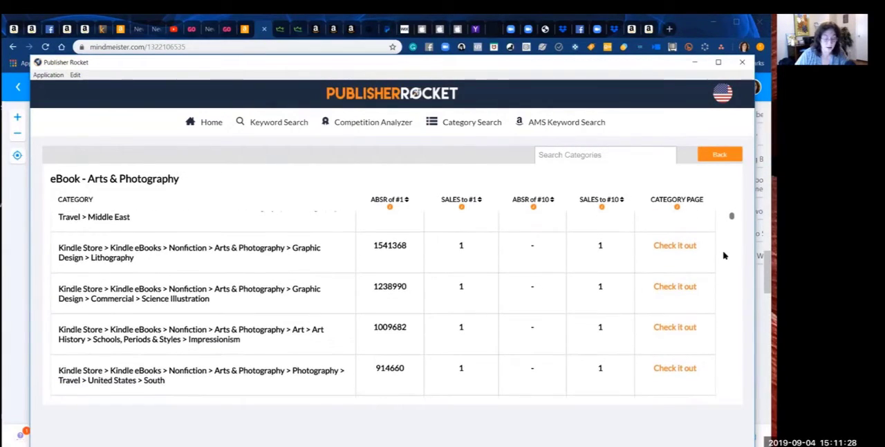
pyautogui.scroll(-3, 724, 255)
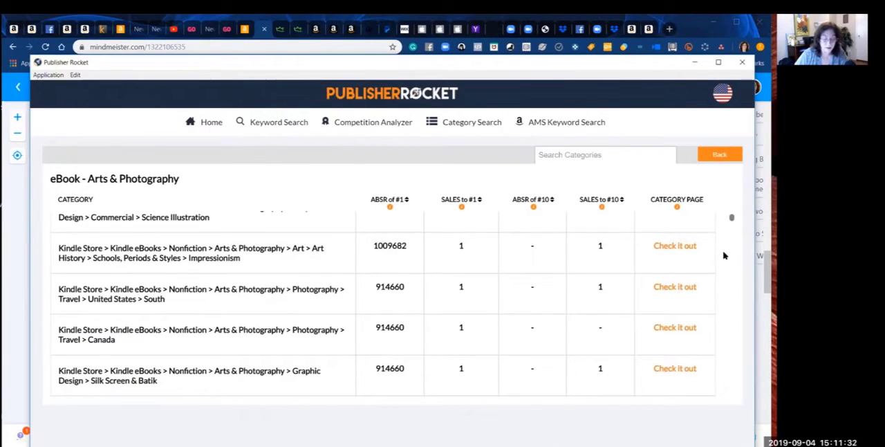
pyautogui.scroll(-3, 724, 256)
pyautogui.scroll(1, 724, 256)
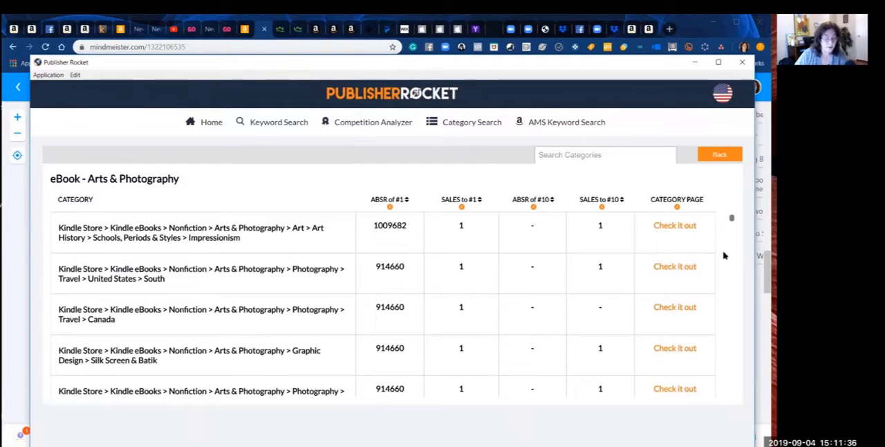
pyautogui.scroll(-2, 724, 256)
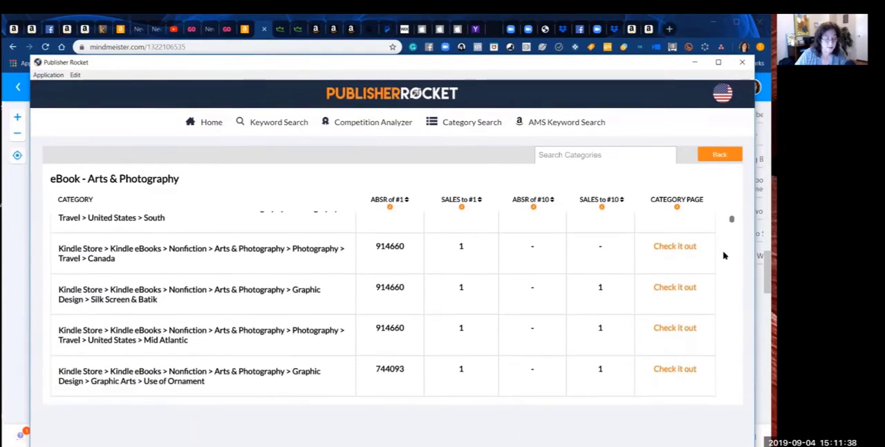
pyautogui.scroll(-3, 724, 255)
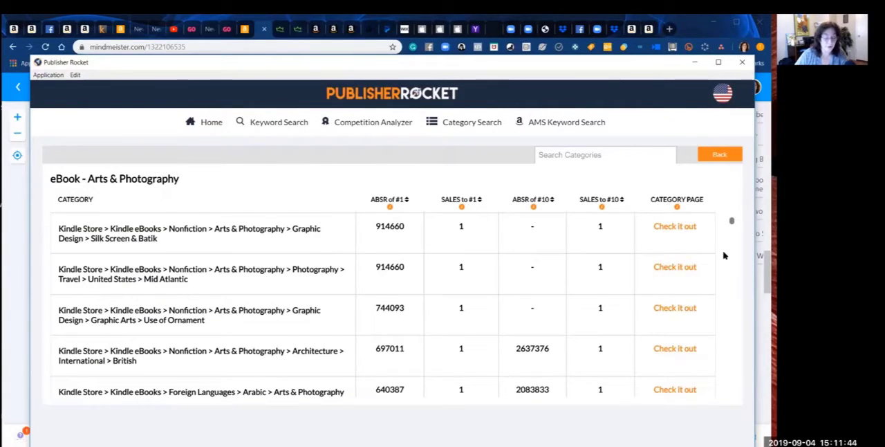
pyautogui.scroll(1, 724, 256)
pyautogui.scroll(1, 724, 256)
pyautogui.scroll(-1, 724, 256)
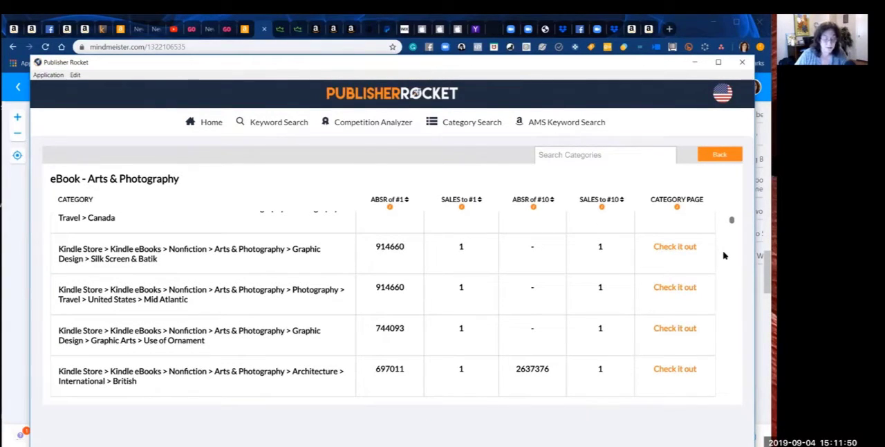
pyautogui.scroll(-2, 724, 255)
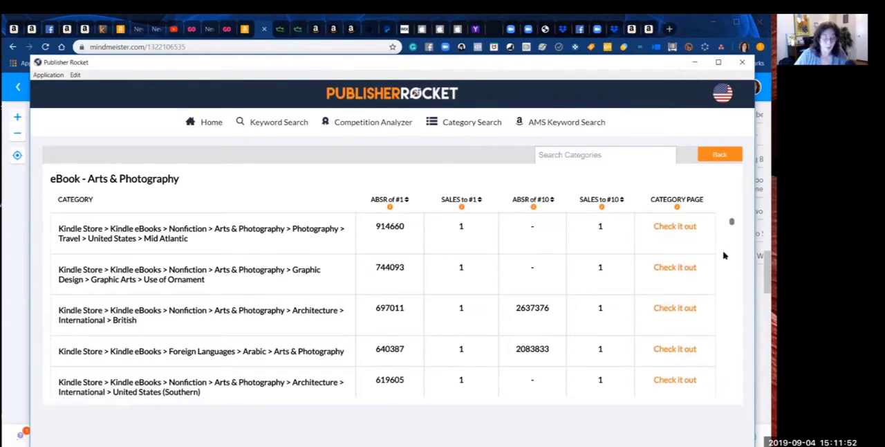
pyautogui.scroll(-2, 724, 256)
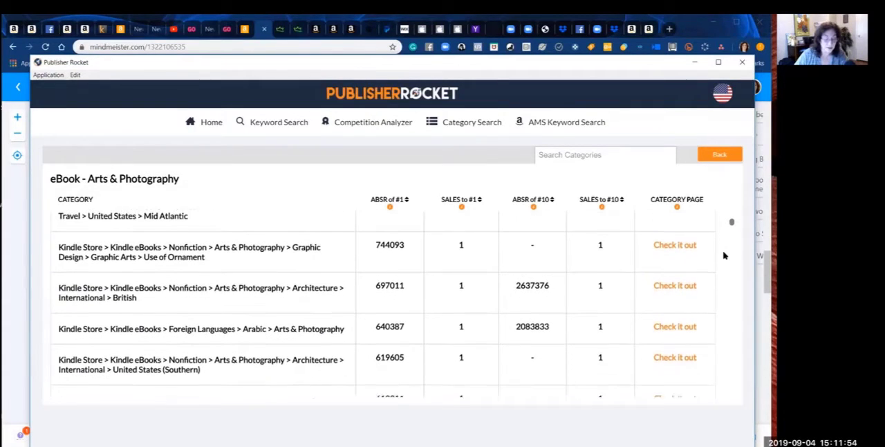
pyautogui.scroll(-1, 724, 255)
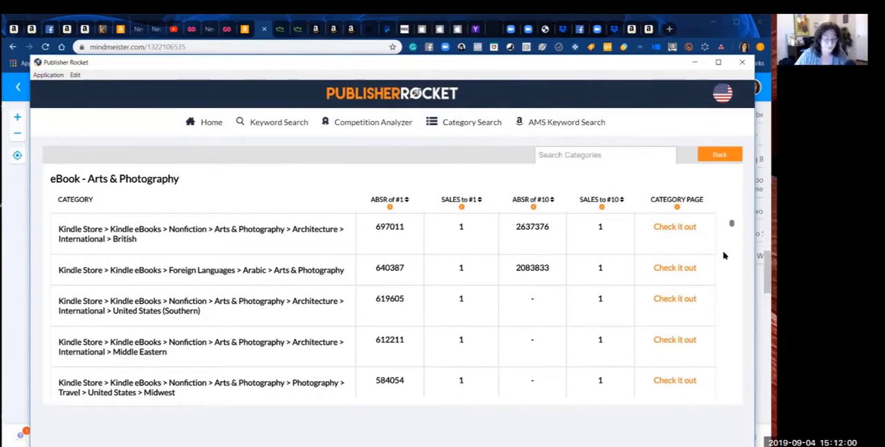
pyautogui.scroll(2, 724, 255)
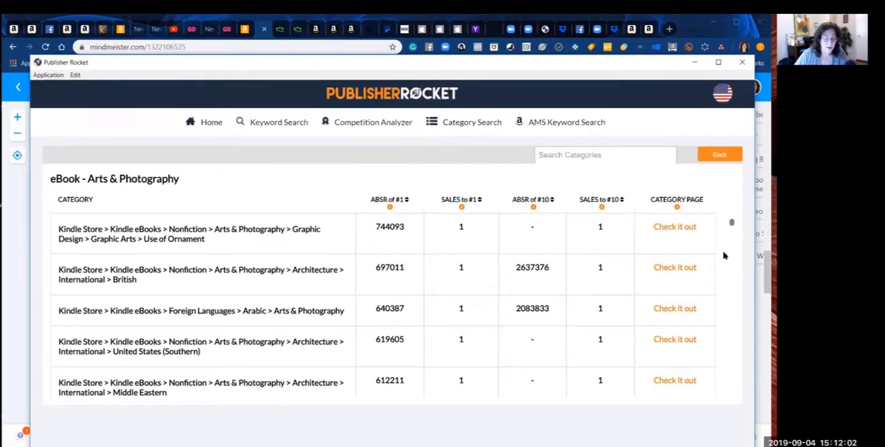
pyautogui.scroll(1, 724, 256)
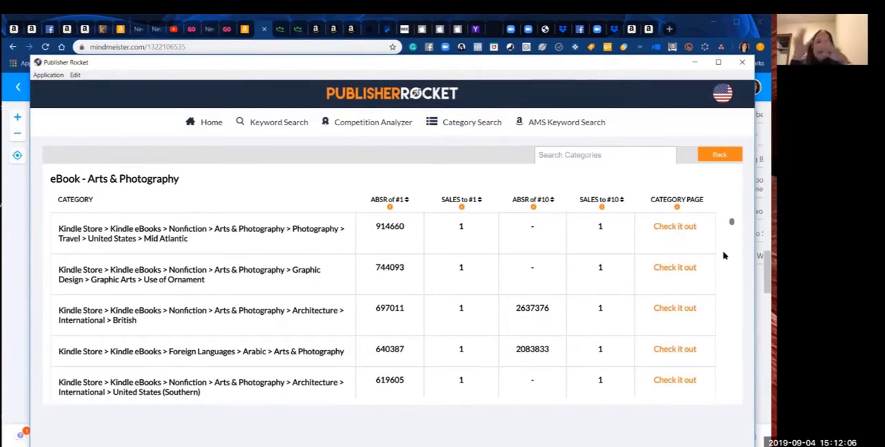
pyautogui.scroll(-2, 724, 256)
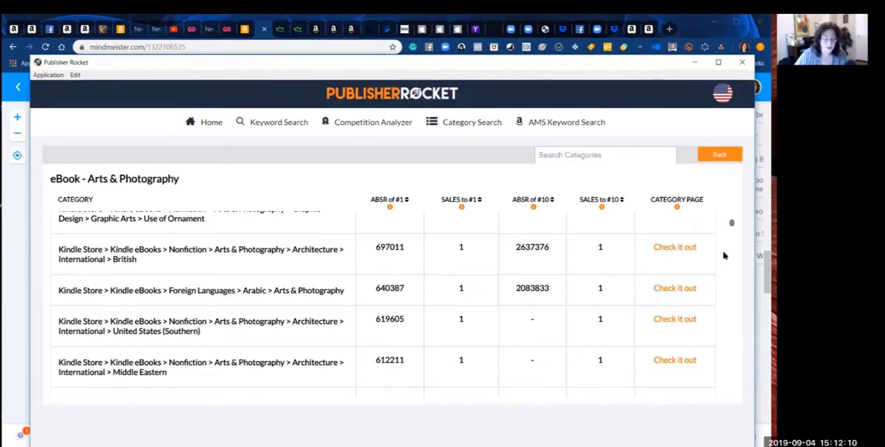
pyautogui.scroll(-1, 724, 256)
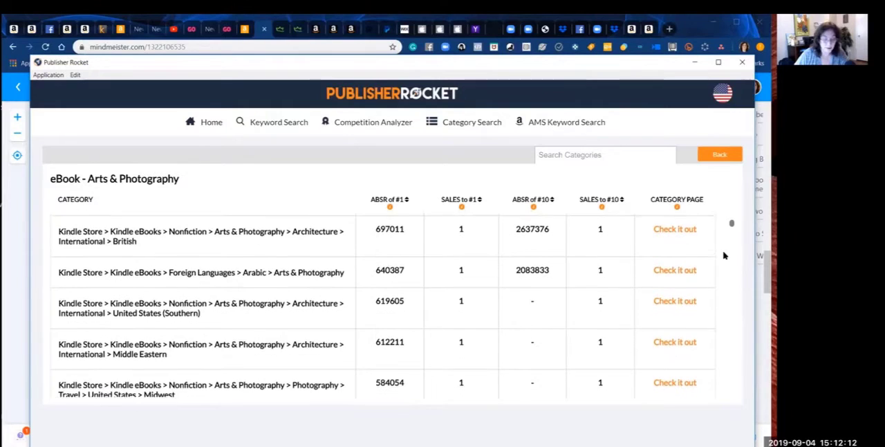
pyautogui.scroll(-3, 724, 256)
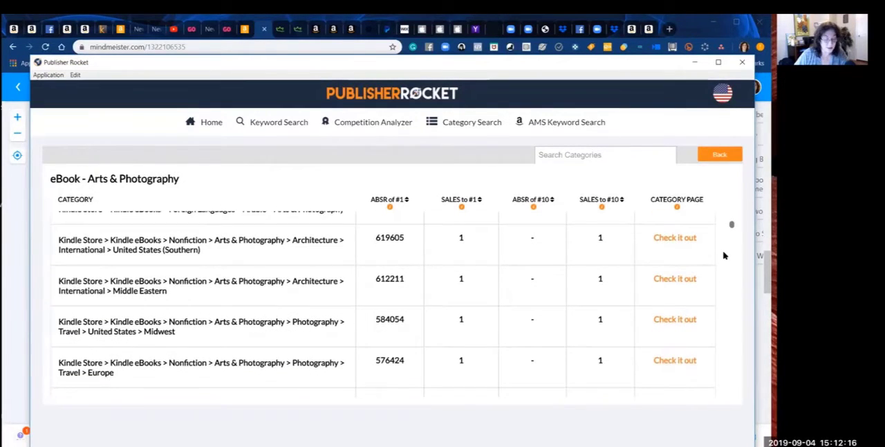
pyautogui.scroll(-1, 724, 256)
pyautogui.scroll(-2, 724, 256)
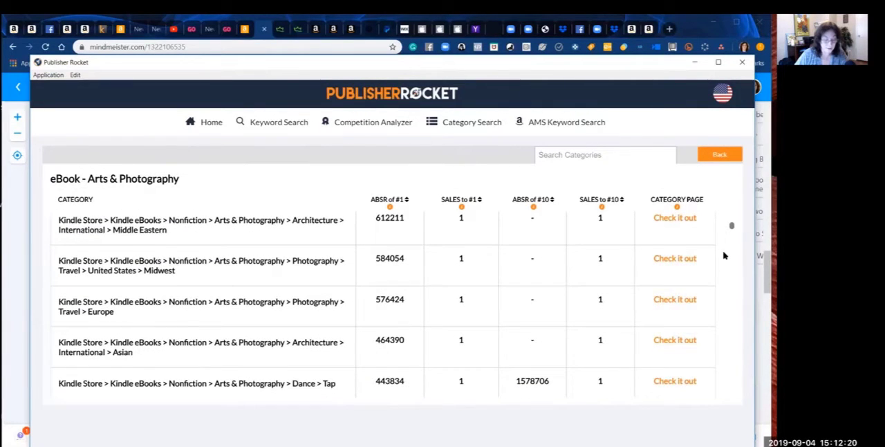
pyautogui.scroll(-2, 724, 256)
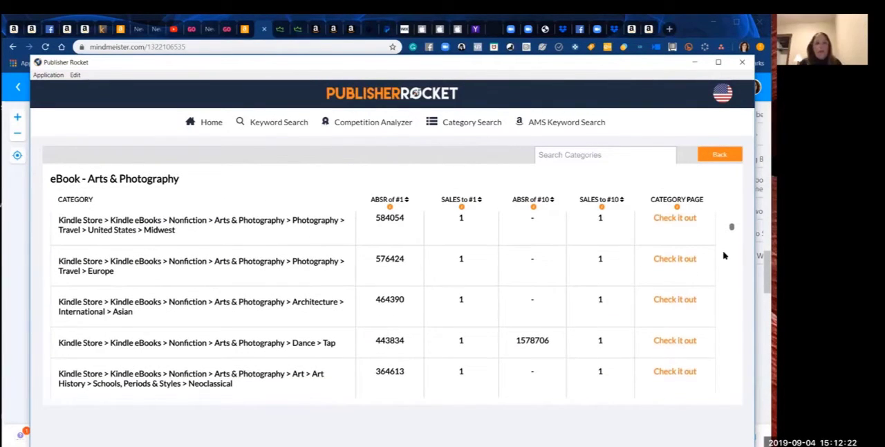
pyautogui.scroll(-1, 724, 256)
pyautogui.scroll(-1, 724, 256)
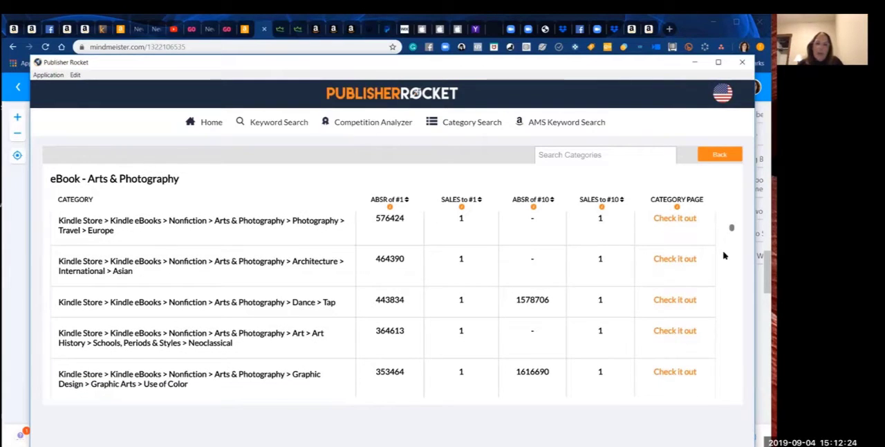
pyautogui.scroll(-1, 724, 256)
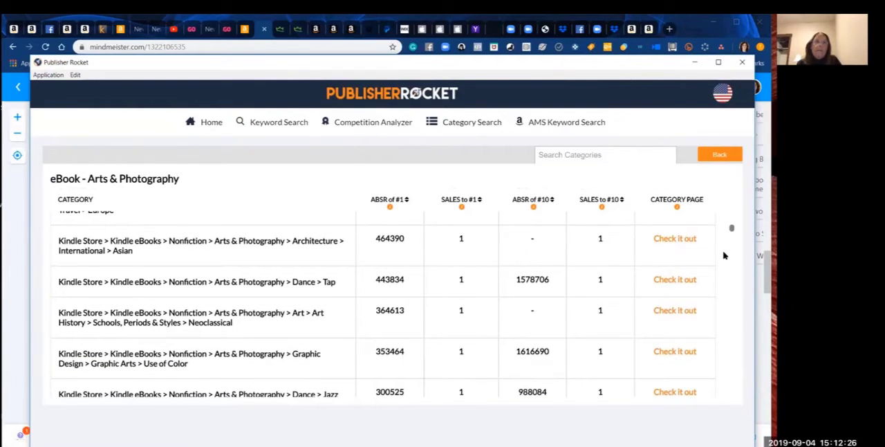
pyautogui.scroll(-2, 724, 256)
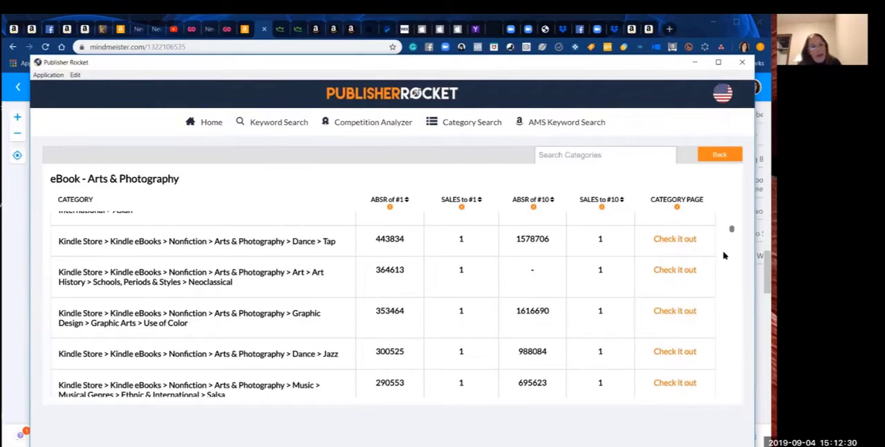
pyautogui.scroll(-2, 724, 256)
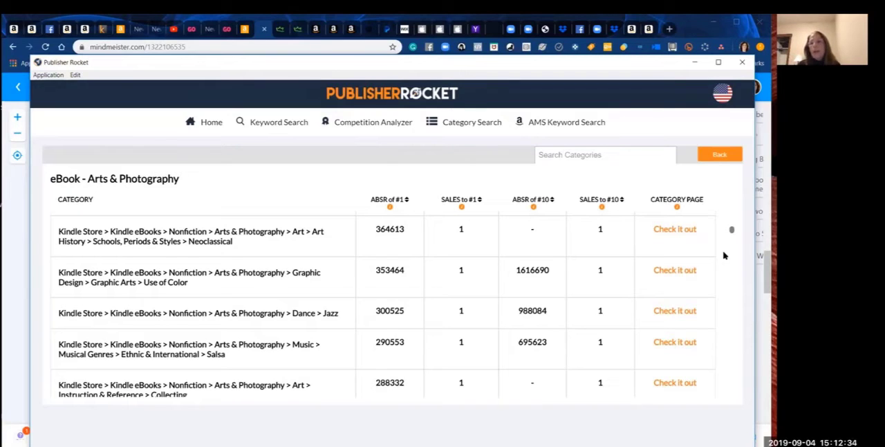
pyautogui.scroll(-1, 724, 256)
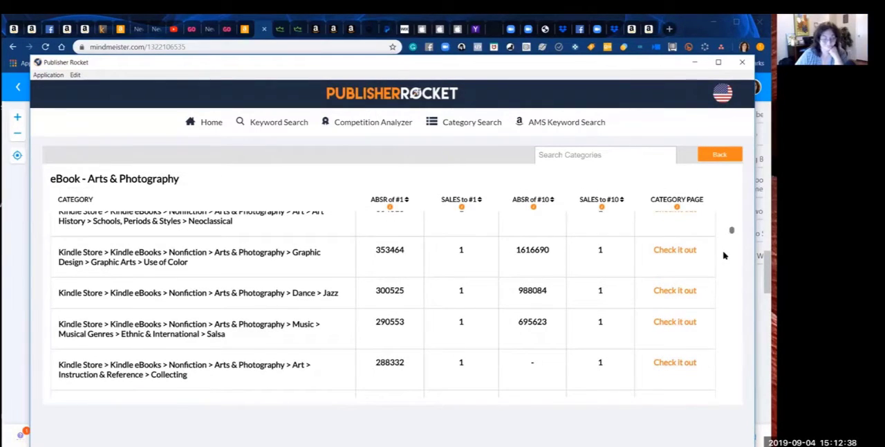
# Step: Copy the Photography > Travel > Canada path, switch to the MindMeister map, and add it as a new Top Categories entry ending in (1/1)
pyautogui.scroll(6, 724, 255)
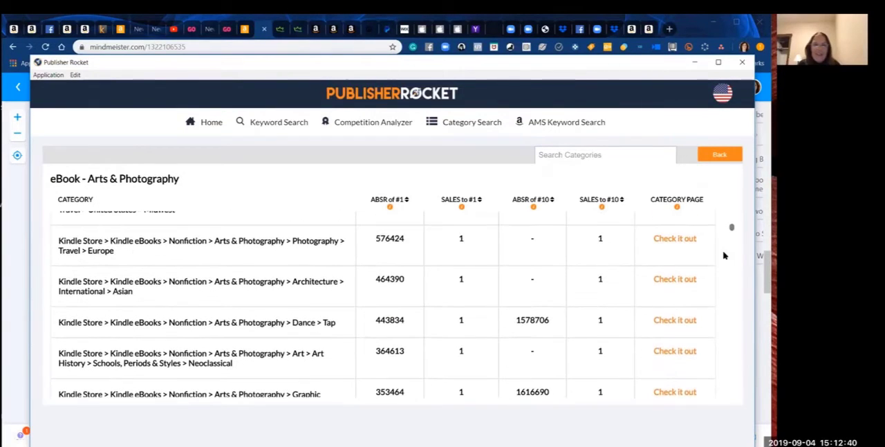
pyautogui.scroll(4, 724, 256)
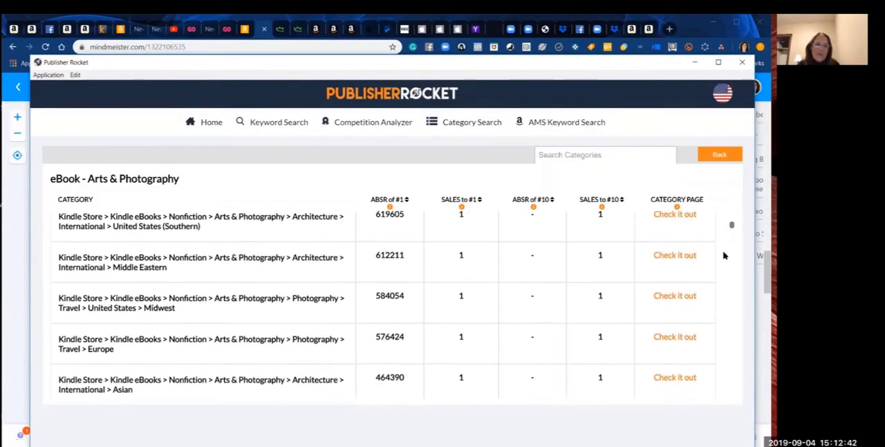
pyautogui.scroll(1, 724, 256)
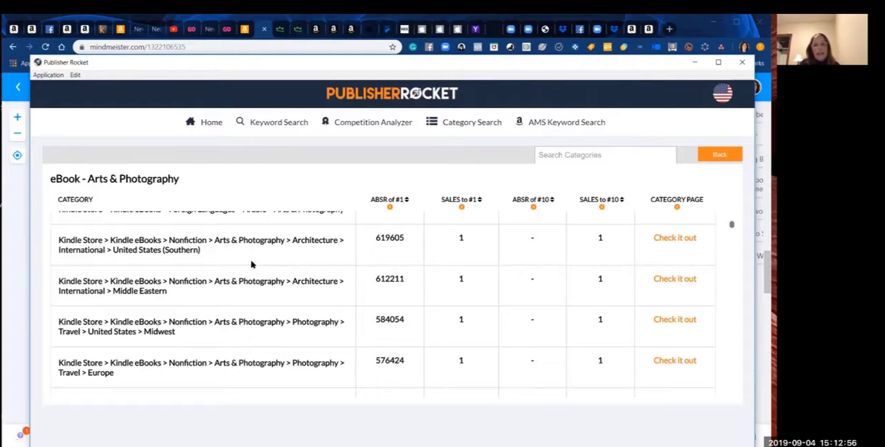
pyautogui.scroll(2, 251, 264)
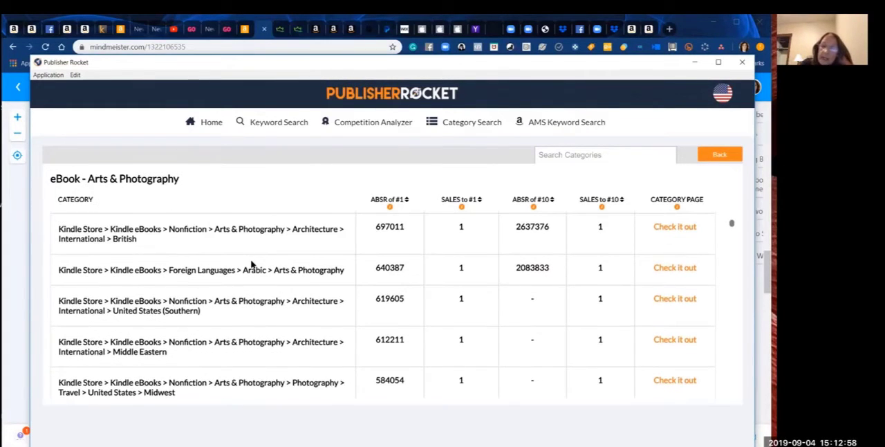
pyautogui.scroll(2, 251, 263)
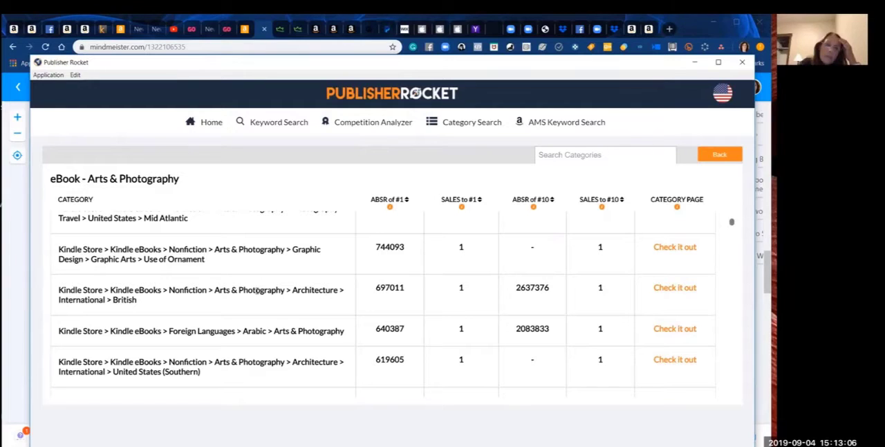
pyautogui.scroll(1, 256, 293)
pyautogui.scroll(3, 256, 293)
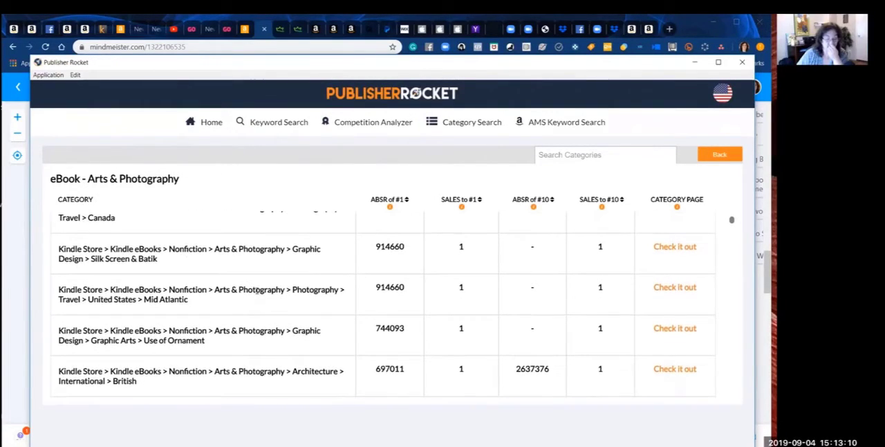
pyautogui.scroll(2, 257, 291)
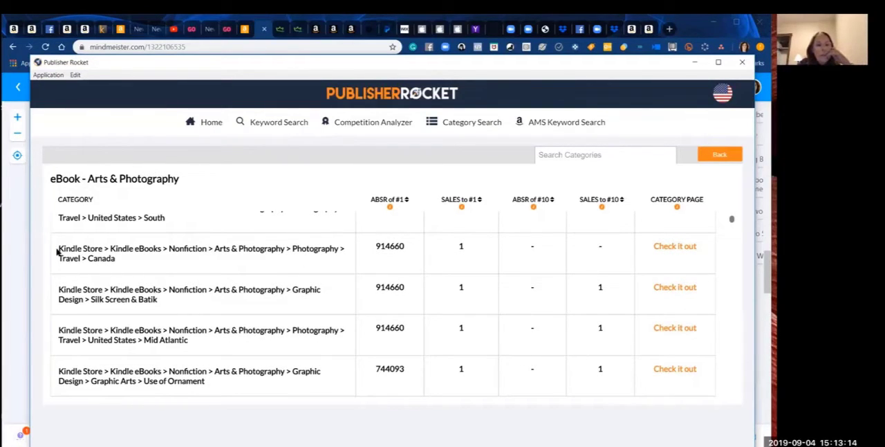
pyautogui.moveTo(57, 252); pyautogui.dragTo(112, 256)
pyautogui.hotkey('ctrl', 'c')
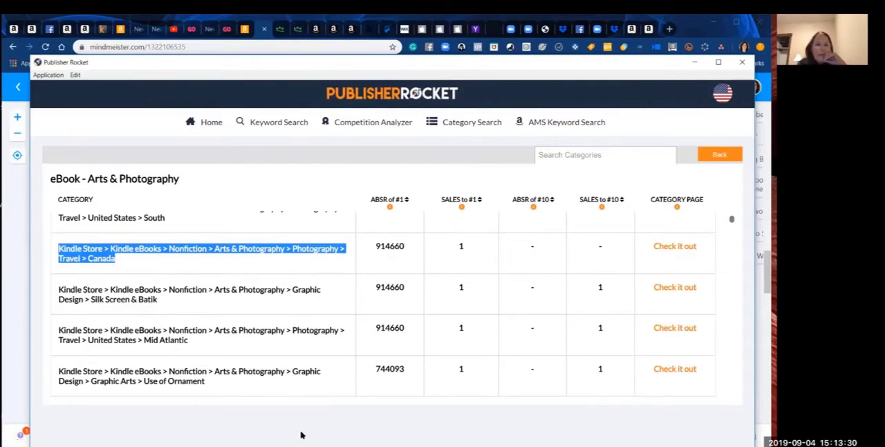
pyautogui.moveTo(303, 443)
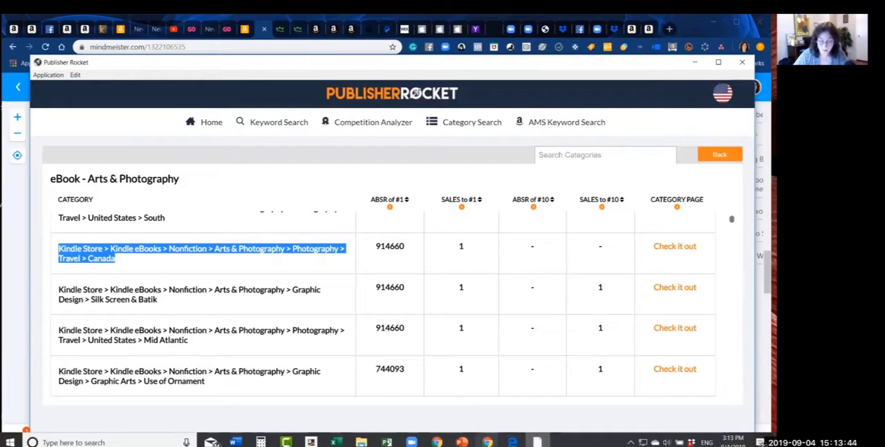
pyautogui.moveTo(487, 442)
pyautogui.click(386, 416)
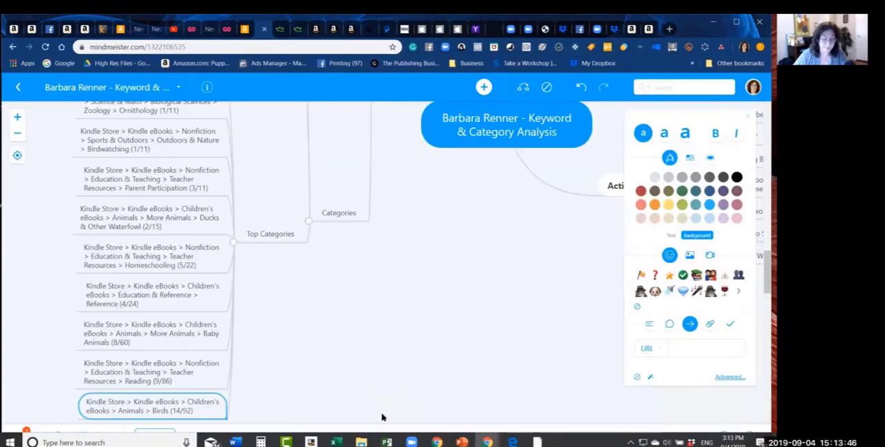
pyautogui.click(270, 234)
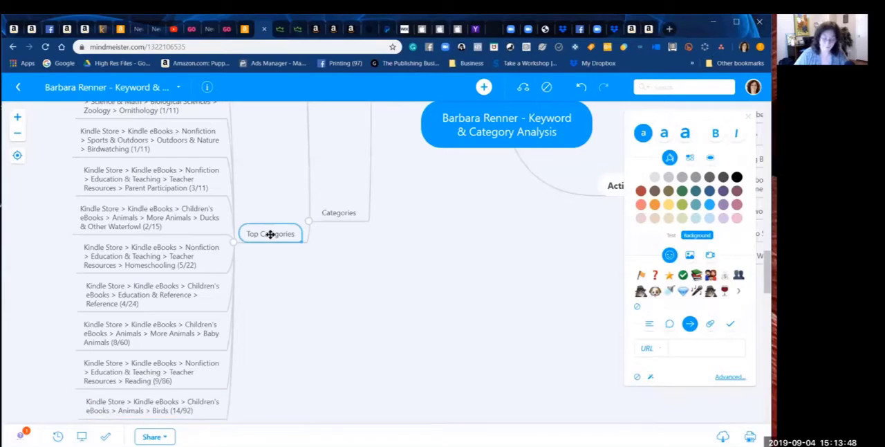
pyautogui.press('Tab')
pyautogui.hotkey('ctrl', 'v')
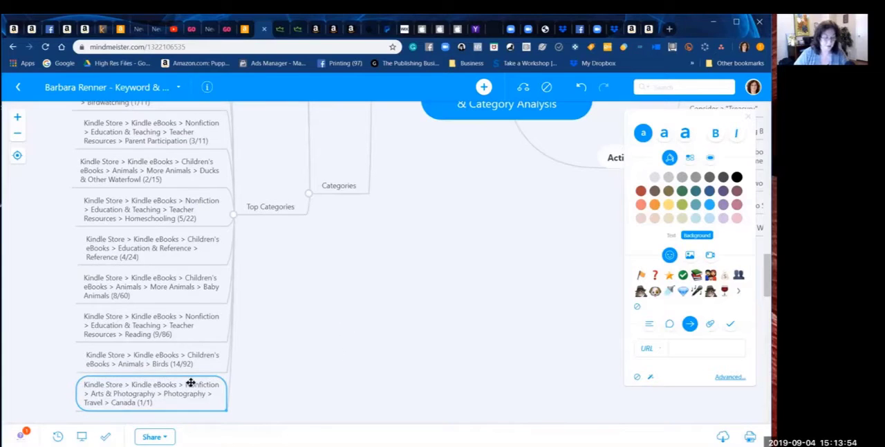
# Step: Move the Photography > Travel > Canada (1/1) entry to the first place under Top Categories and switch to Publisher Rocket
pyautogui.moveTo(190, 382); pyautogui.dragTo(154, 336)
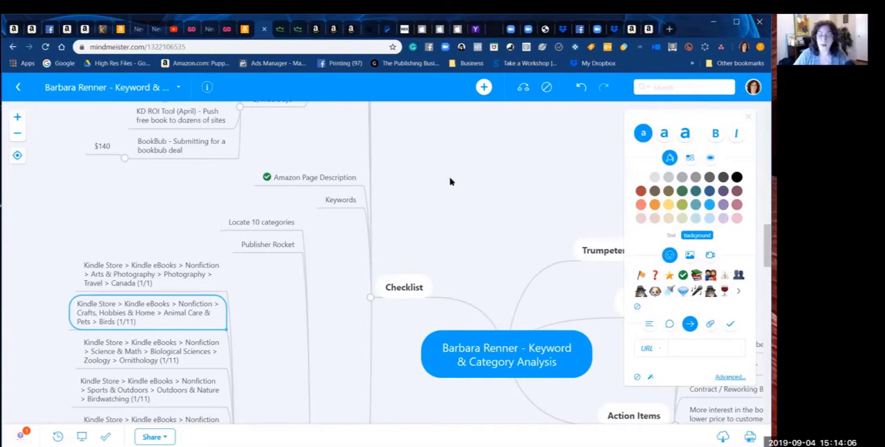
pyautogui.moveTo(398, 445)
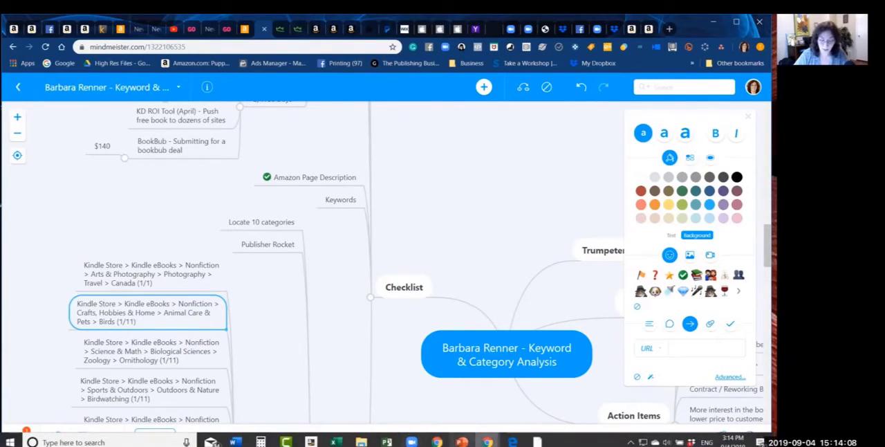
pyautogui.click(537, 441)
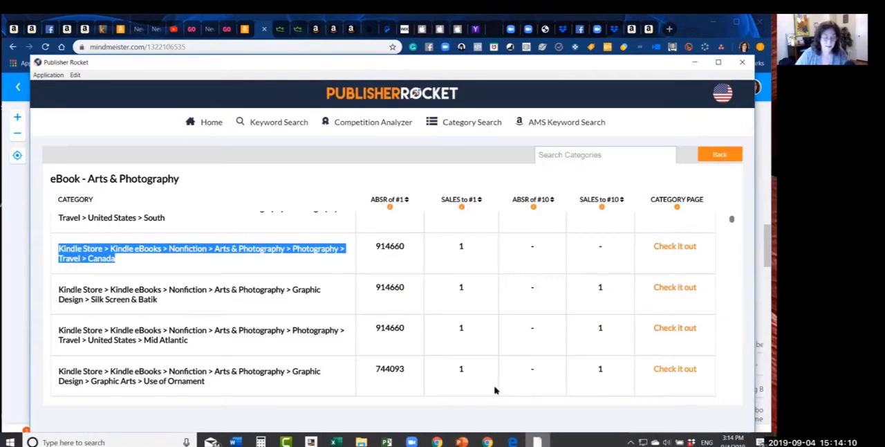
# Step: Examine the Arts & Photography subcategories from Photography > Travel > Canada down to Instruments & Performers > Percussion for relevant topics and their sales figures
pyautogui.click(223, 313)
pyautogui.scroll(-3, 223, 313)
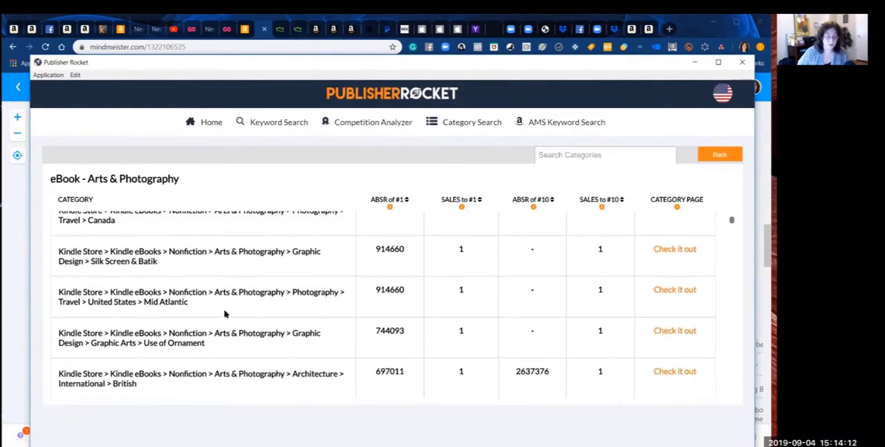
pyautogui.scroll(-1, 224, 313)
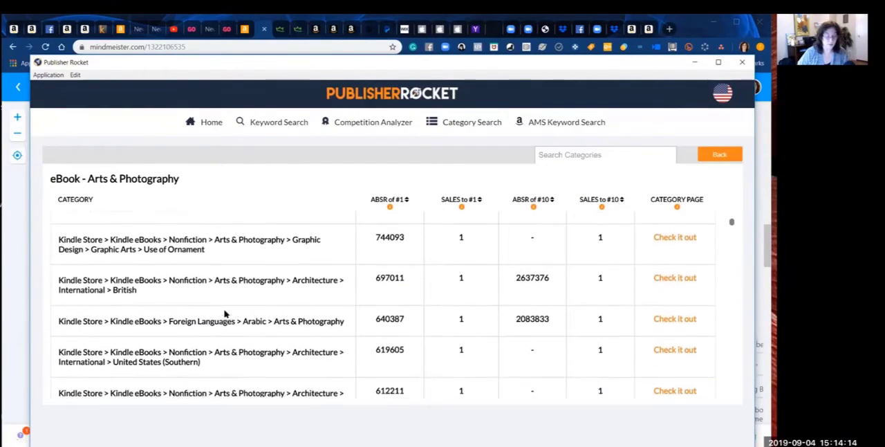
pyautogui.scroll(-2, 280, 269)
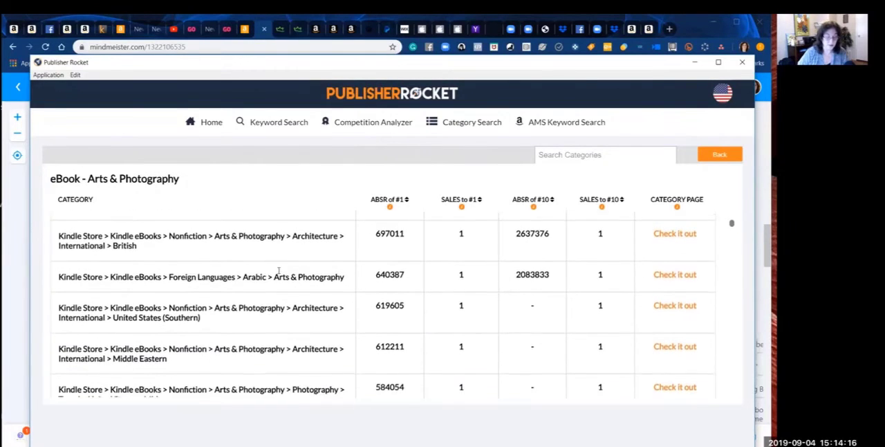
pyautogui.scroll(-3, 279, 273)
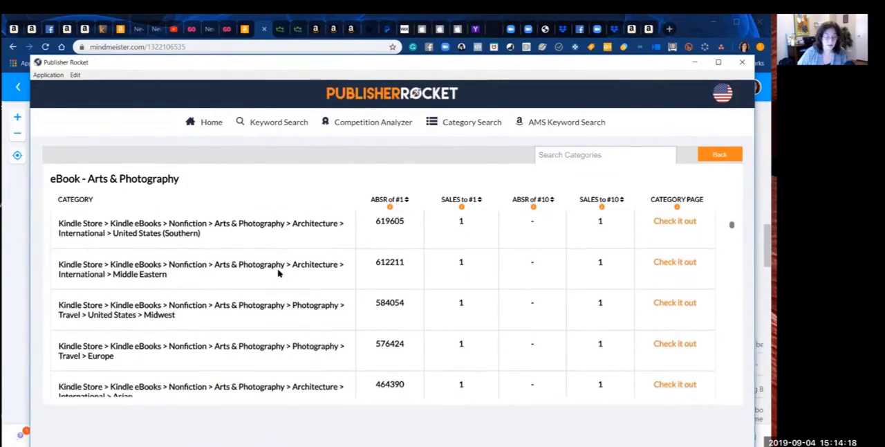
pyautogui.scroll(-1, 278, 273)
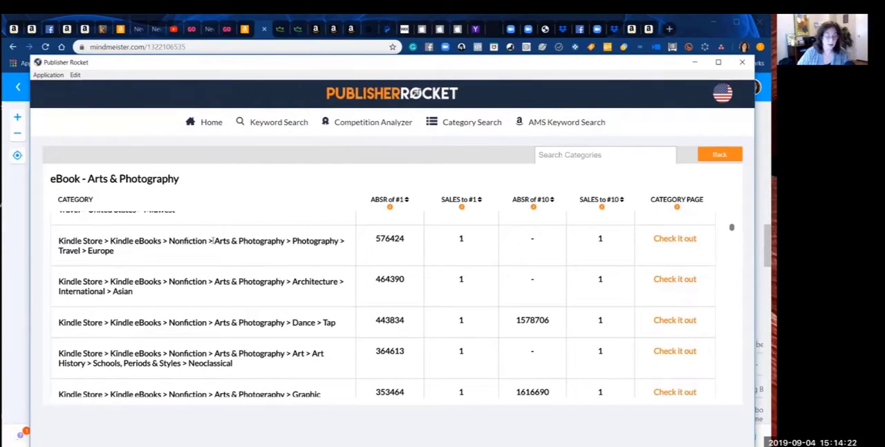
pyautogui.scroll(-1, 138, 257)
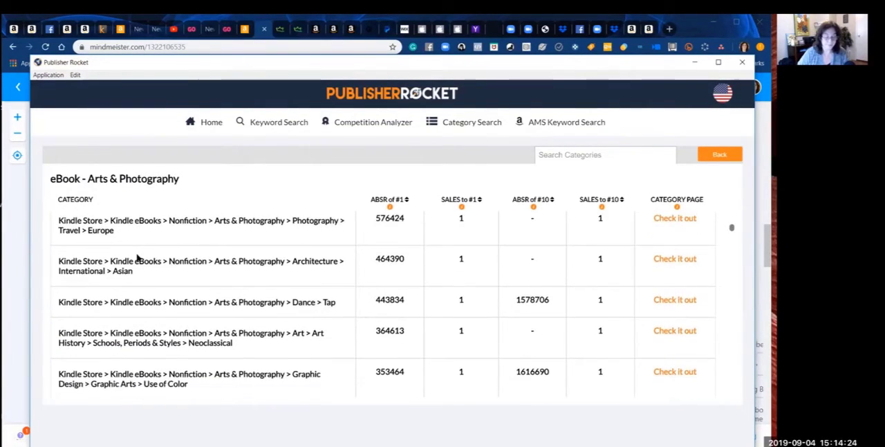
pyautogui.scroll(-5, 138, 257)
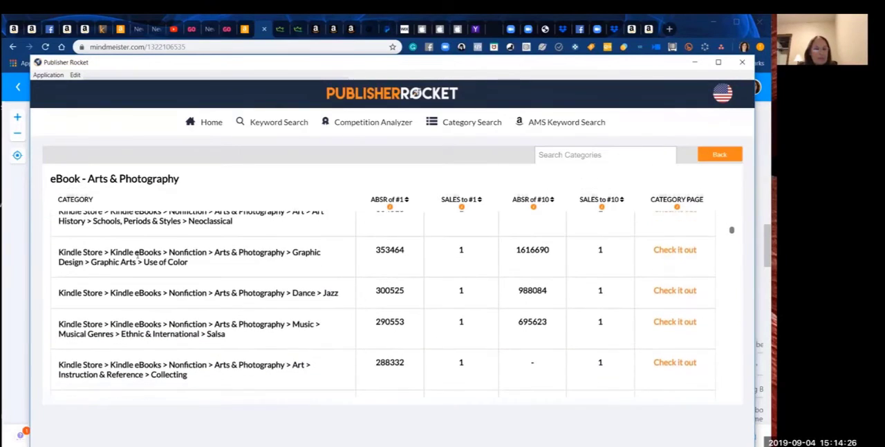
pyautogui.scroll(-5, 137, 258)
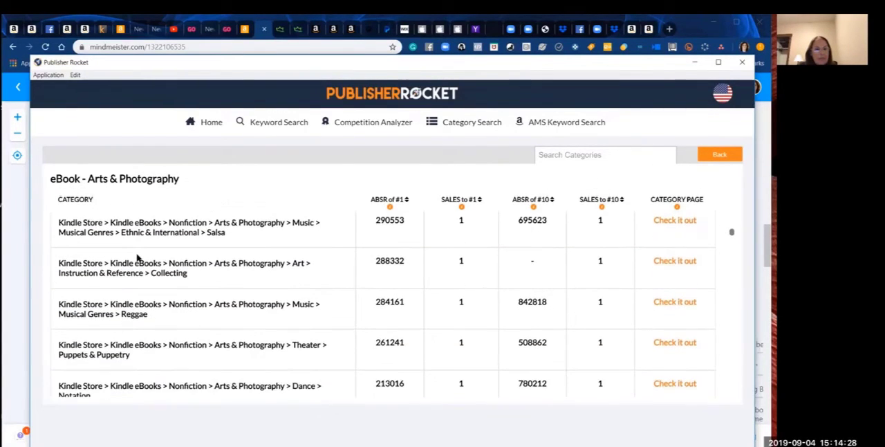
pyautogui.scroll(-2, 138, 258)
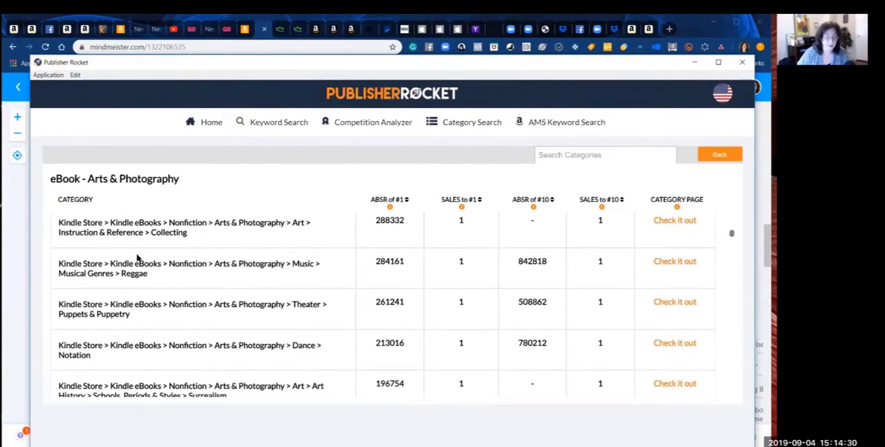
pyautogui.scroll(-2, 138, 257)
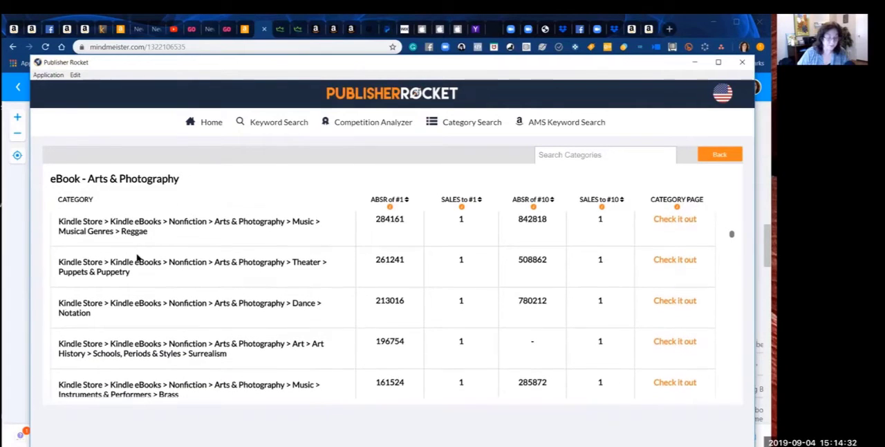
pyautogui.scroll(-3, 137, 257)
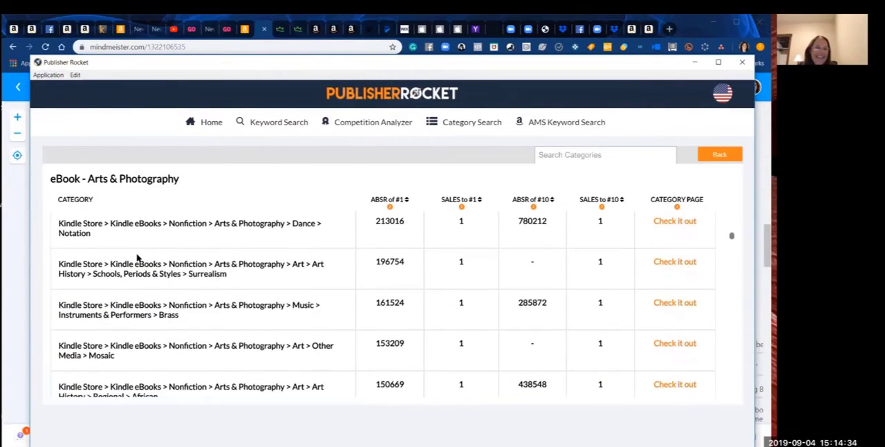
pyautogui.scroll(-2, 138, 257)
pyautogui.scroll(-1, 138, 254)
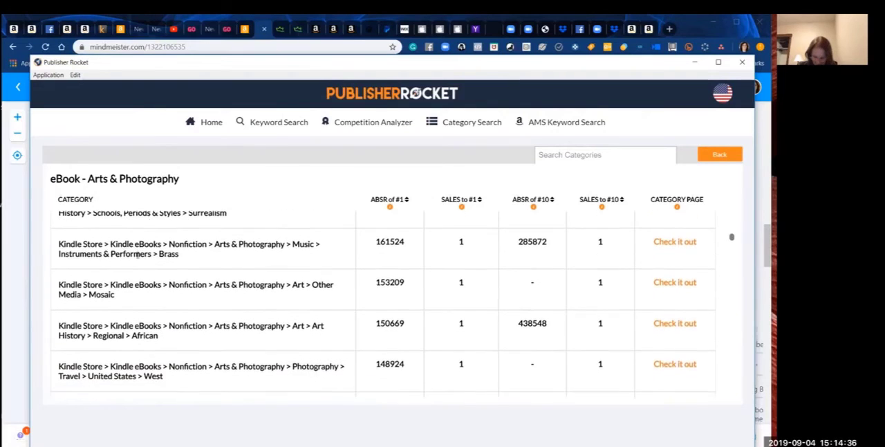
pyautogui.scroll(-1, 136, 254)
pyautogui.scroll(-2, 137, 256)
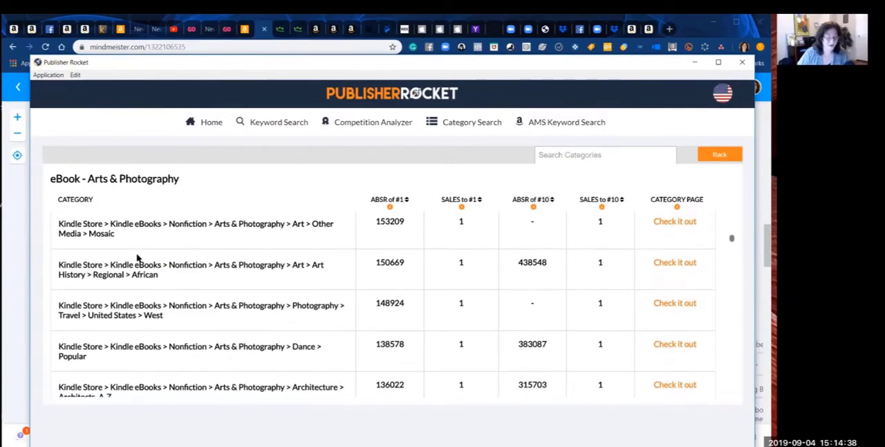
pyautogui.scroll(-3, 137, 257)
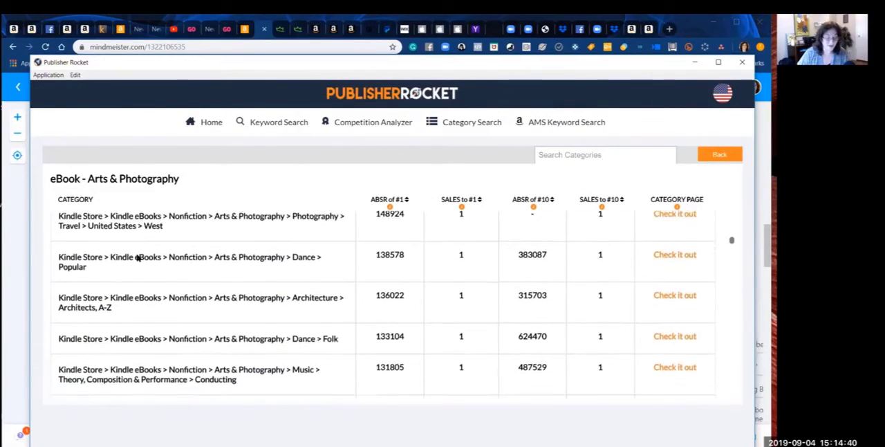
pyautogui.scroll(-4, 138, 257)
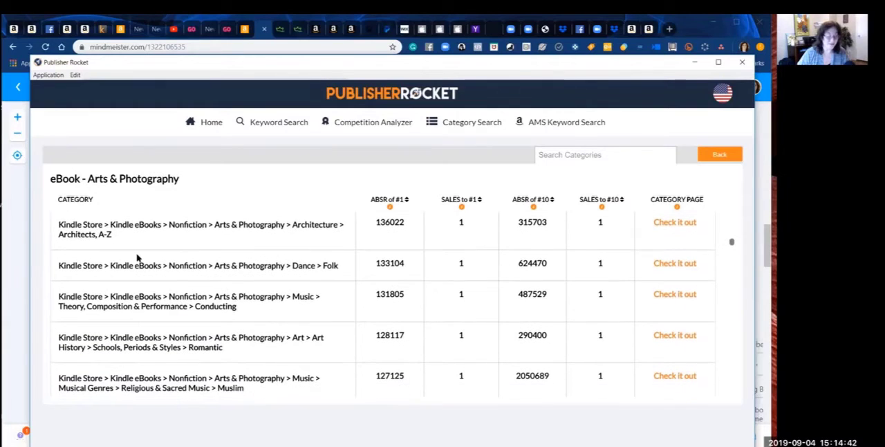
pyautogui.scroll(-3, 138, 257)
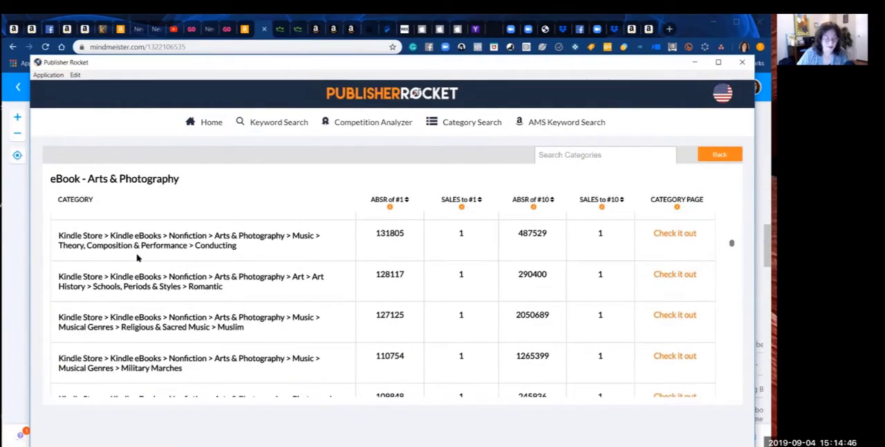
pyautogui.scroll(-1, 138, 257)
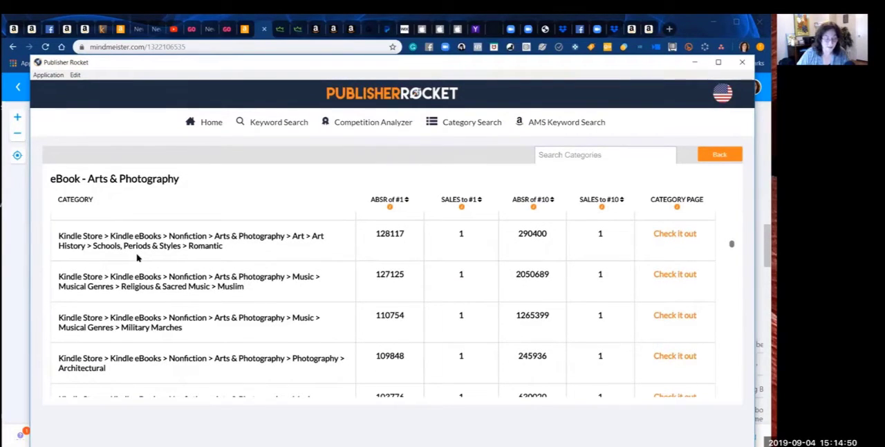
pyautogui.scroll(-3, 138, 258)
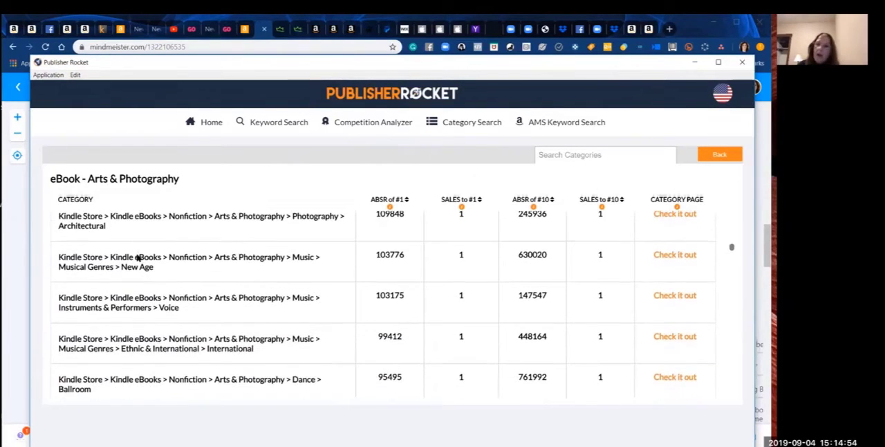
pyautogui.scroll(-1, 138, 258)
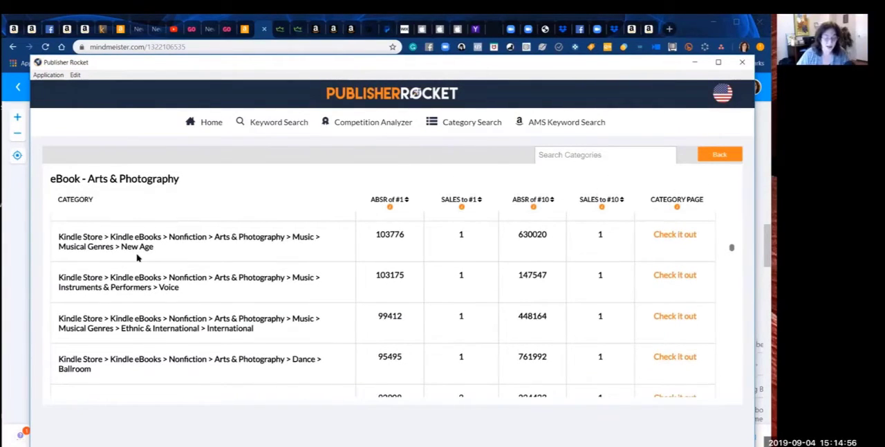
pyautogui.scroll(-3, 137, 257)
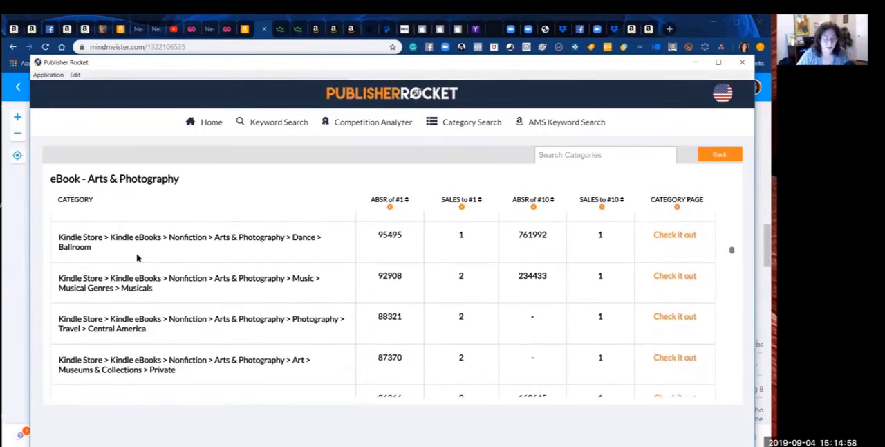
pyautogui.scroll(-1, 137, 258)
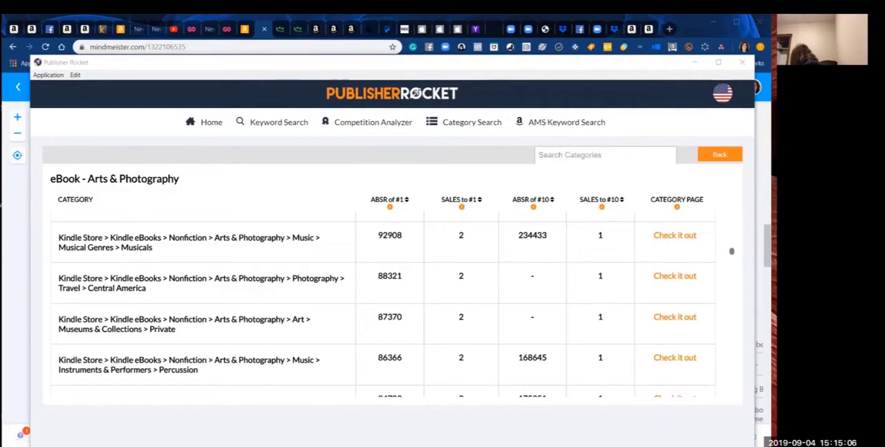
# Step: Examine the Arts & Photography subcategories from Theater > Direction & Production down to Religious & Sacred Music > Jewish for relevant topics and their sales figures
pyautogui.click(220, 268)
pyautogui.scroll(-2, 220, 268)
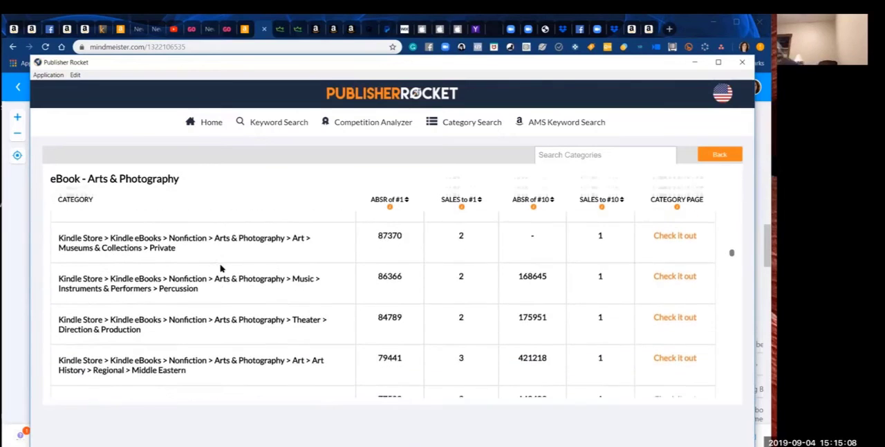
pyautogui.scroll(-2, 219, 268)
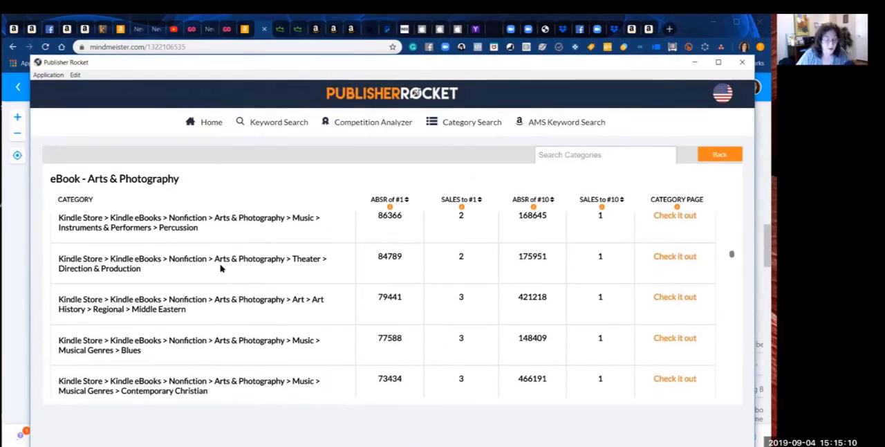
pyautogui.scroll(-2, 219, 268)
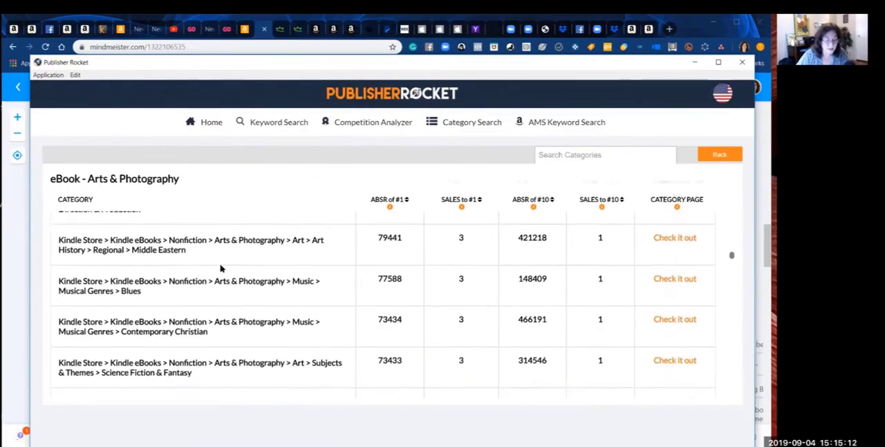
pyautogui.scroll(-2, 220, 268)
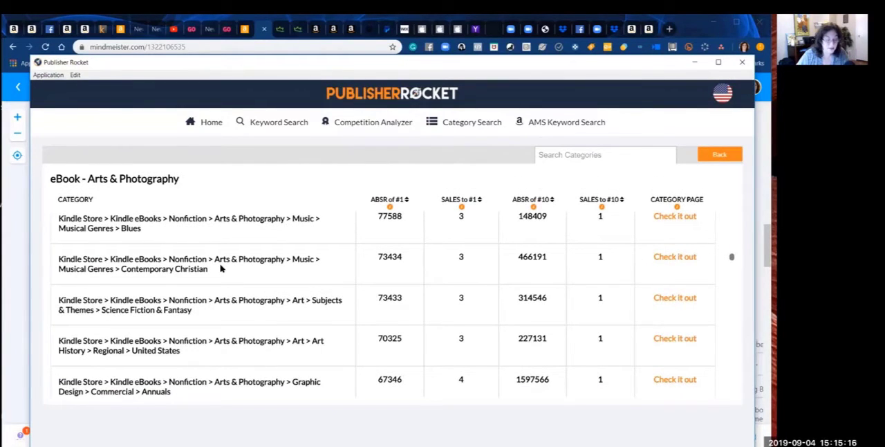
pyautogui.scroll(-2, 220, 269)
pyautogui.scroll(-2, 219, 269)
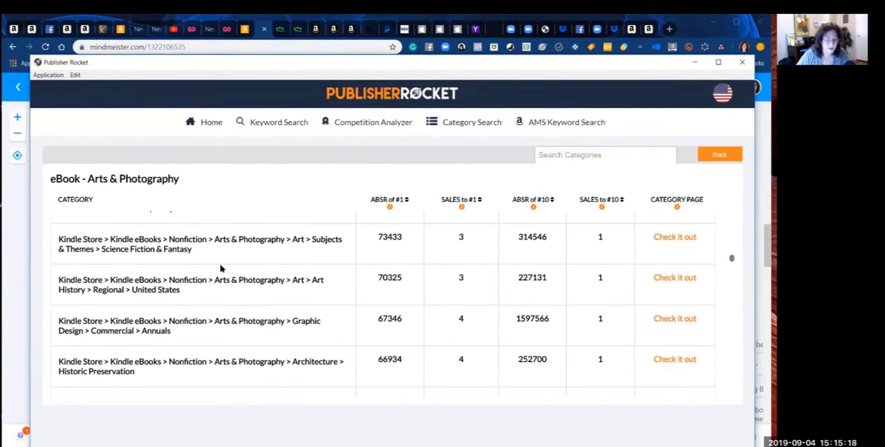
pyautogui.scroll(-1, 220, 269)
pyautogui.scroll(-5, 220, 268)
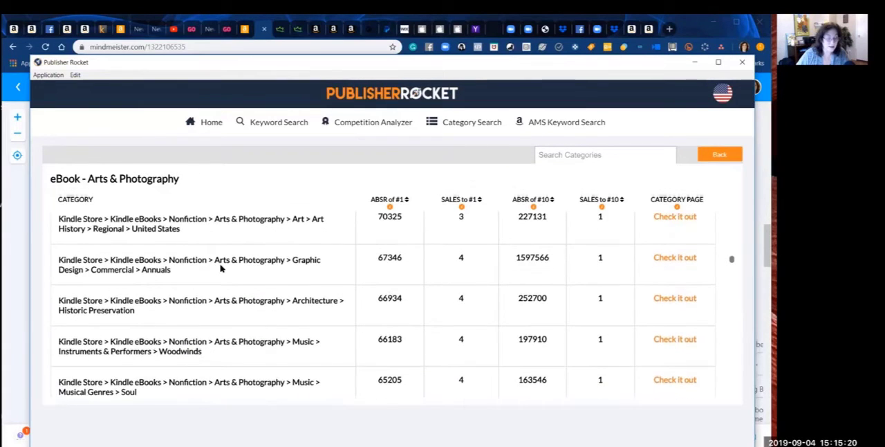
pyautogui.scroll(-4, 220, 269)
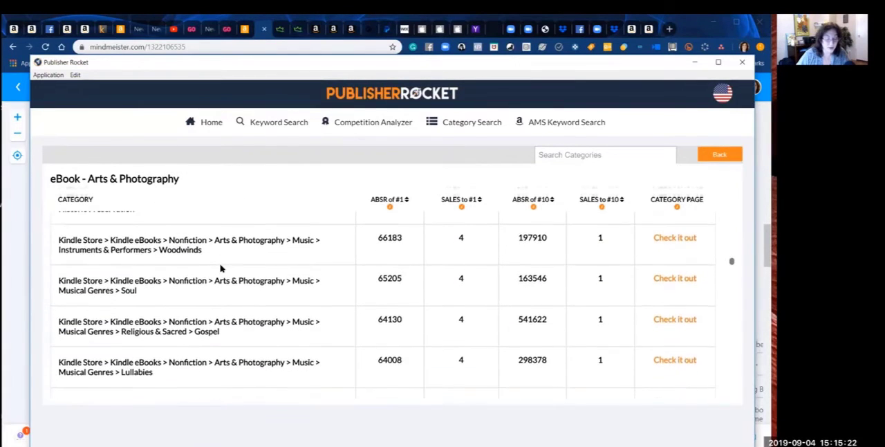
pyautogui.scroll(-2, 220, 268)
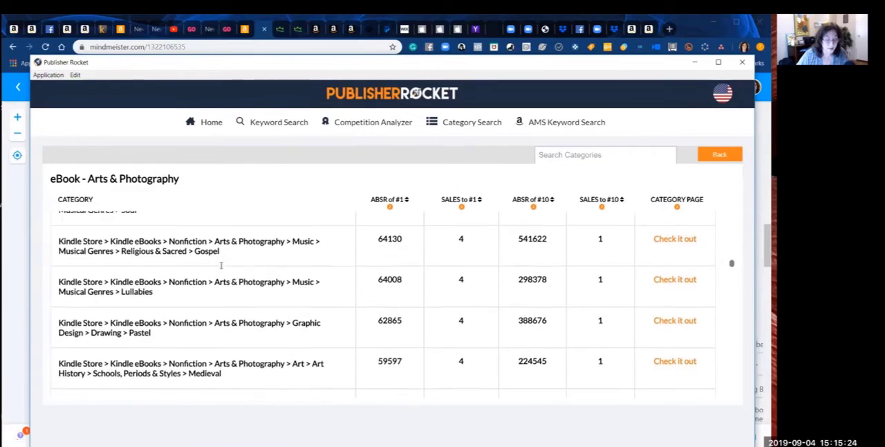
pyautogui.scroll(-4, 221, 272)
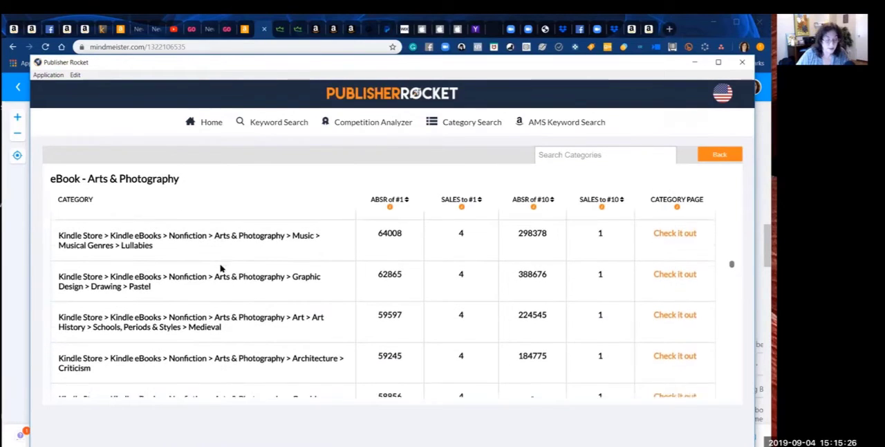
pyautogui.scroll(-3, 221, 271)
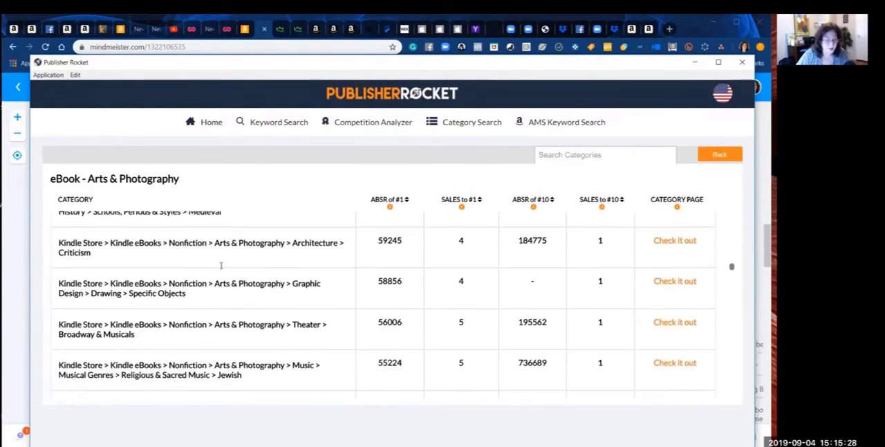
pyautogui.scroll(1, 221, 270)
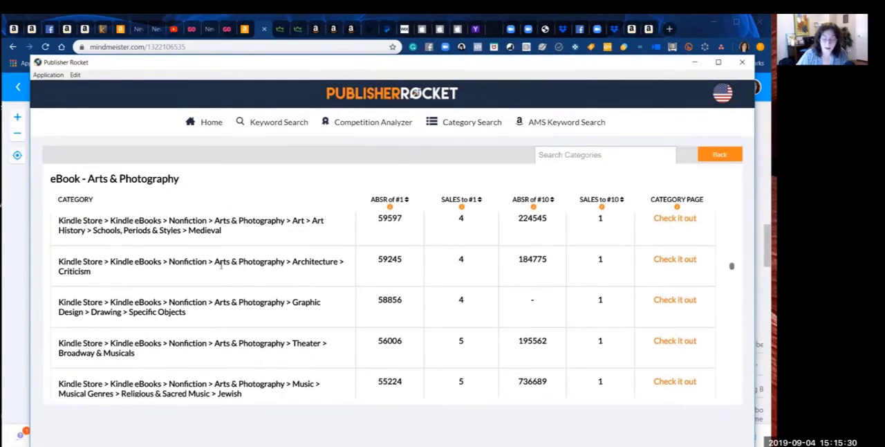
# Step: Examine the Arts & Photography subcategories from Architecture > Criticism down to Art > Other Media > Ceramics for relevant topics and their sales figures
pyautogui.scroll(-2, 221, 273)
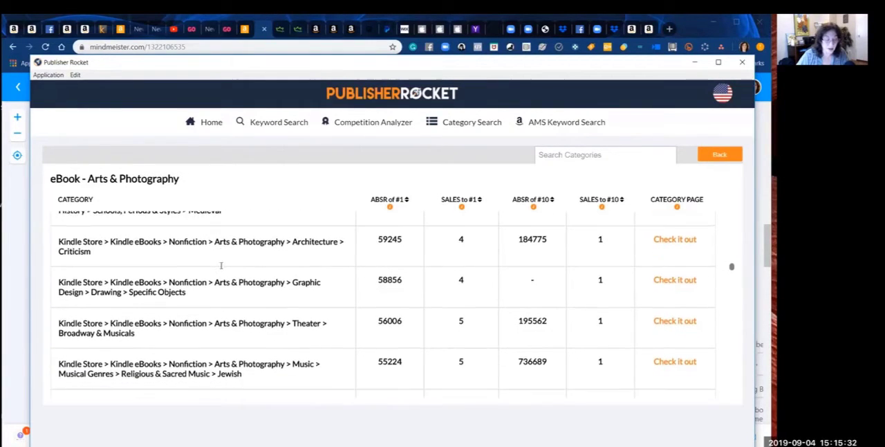
pyautogui.scroll(-1, 222, 267)
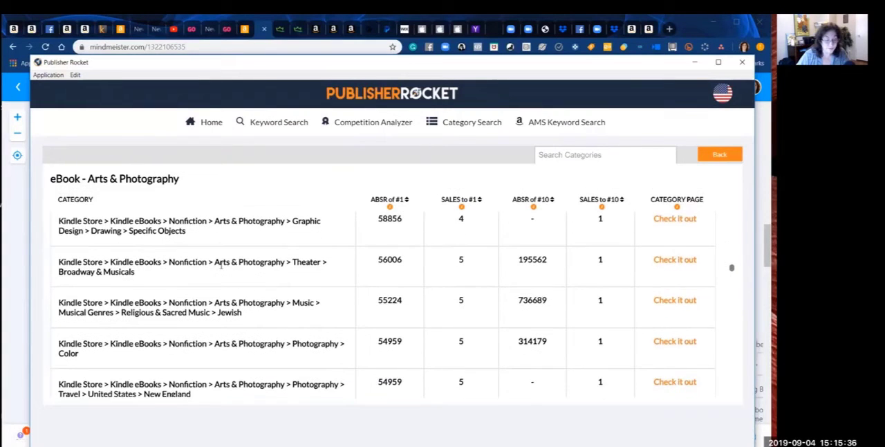
pyautogui.scroll(-5, 221, 266)
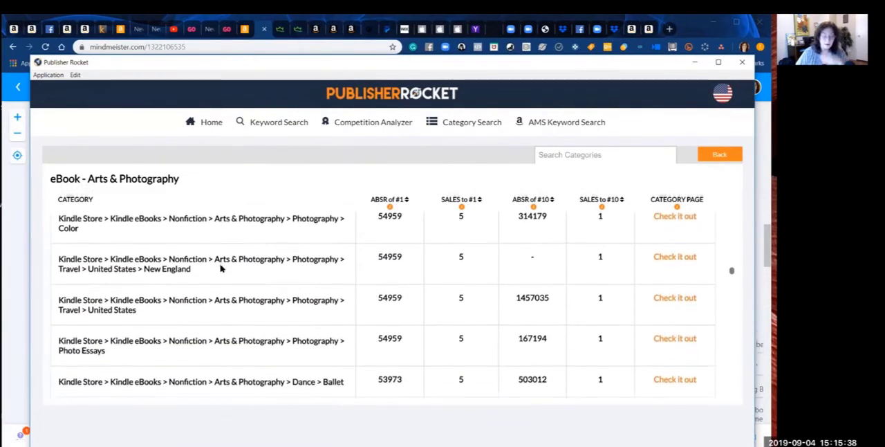
pyautogui.scroll(1, 222, 268)
pyautogui.scroll(-1, 221, 268)
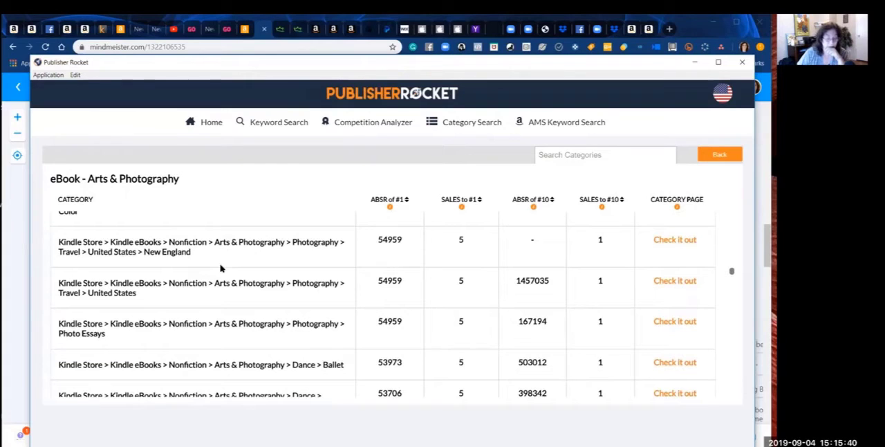
pyautogui.scroll(-1, 221, 268)
pyautogui.scroll(-1, 222, 267)
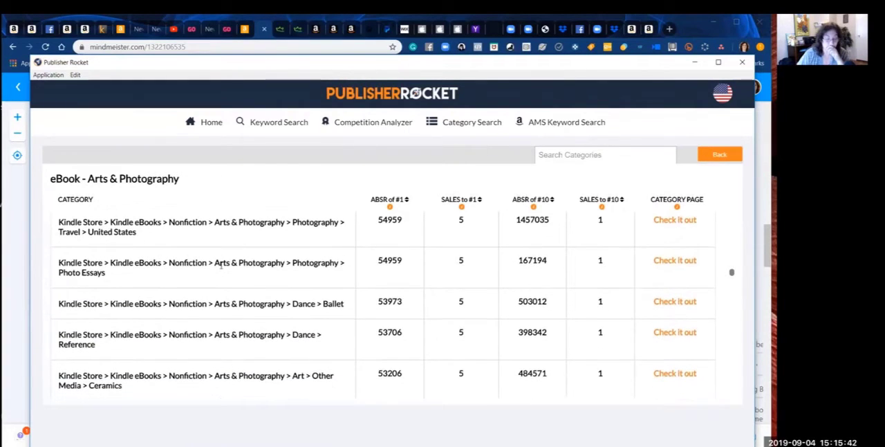
pyautogui.scroll(1, 221, 274)
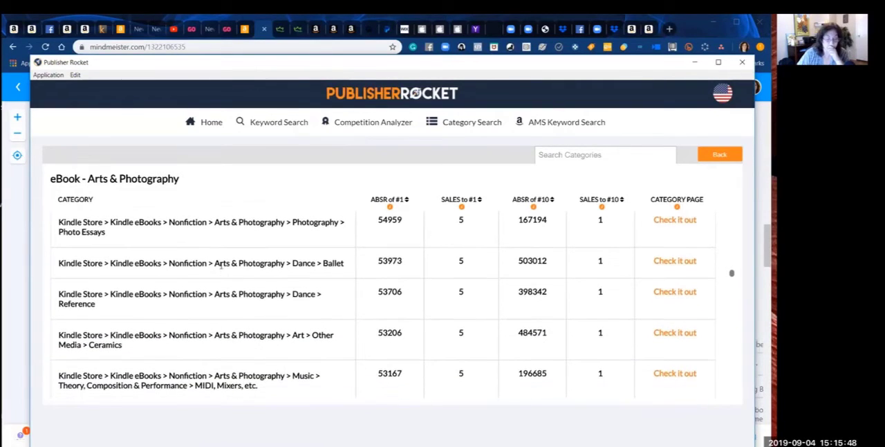
# Step: Examine the Arts & Photography subcategories from Dance > Reference down to Music > Theory, Composition & Performance > Composition for relevant topics and their sales figures
pyautogui.scroll(-2, 221, 266)
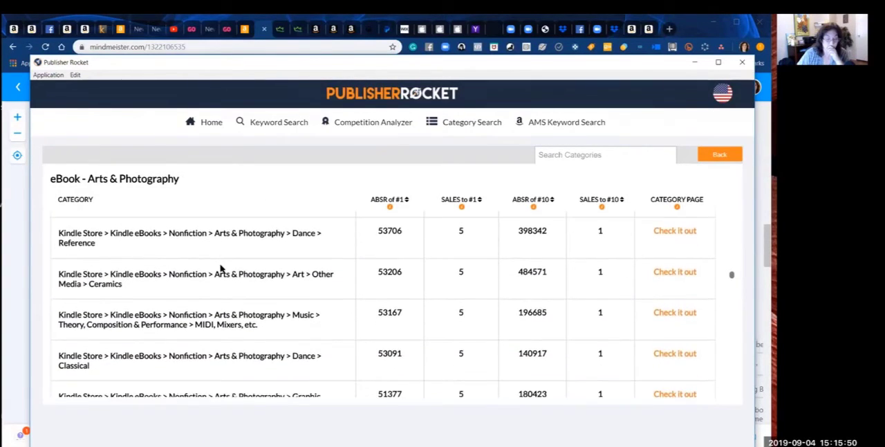
pyautogui.scroll(-2, 221, 269)
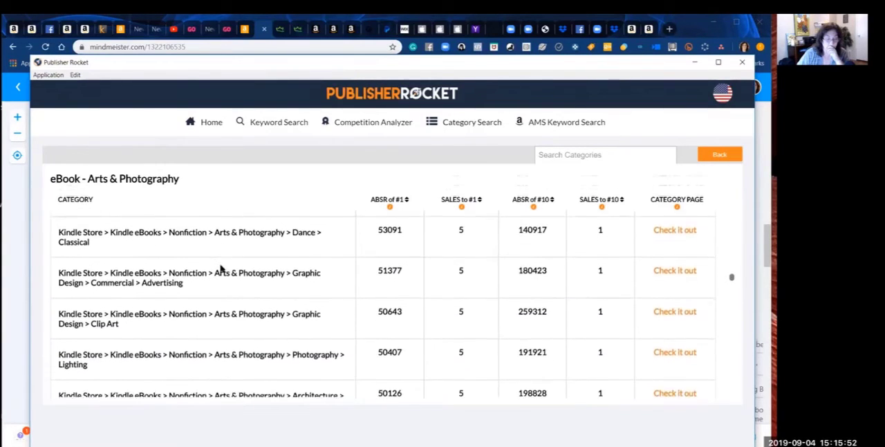
pyautogui.scroll(-3, 221, 269)
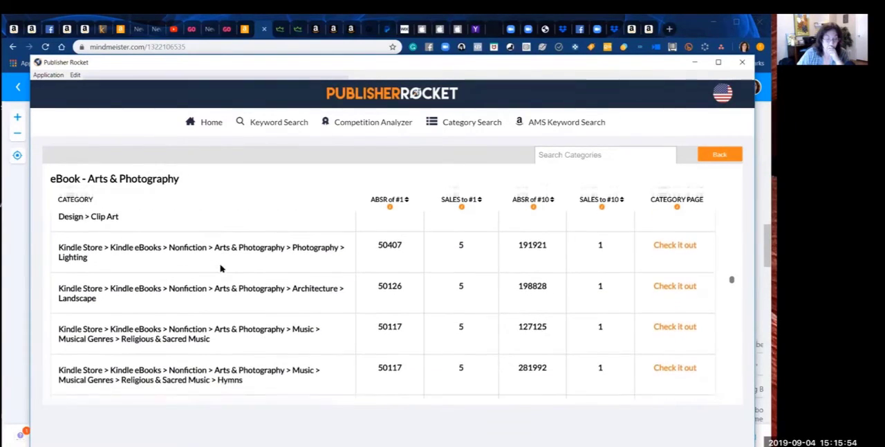
pyautogui.scroll(-4, 221, 268)
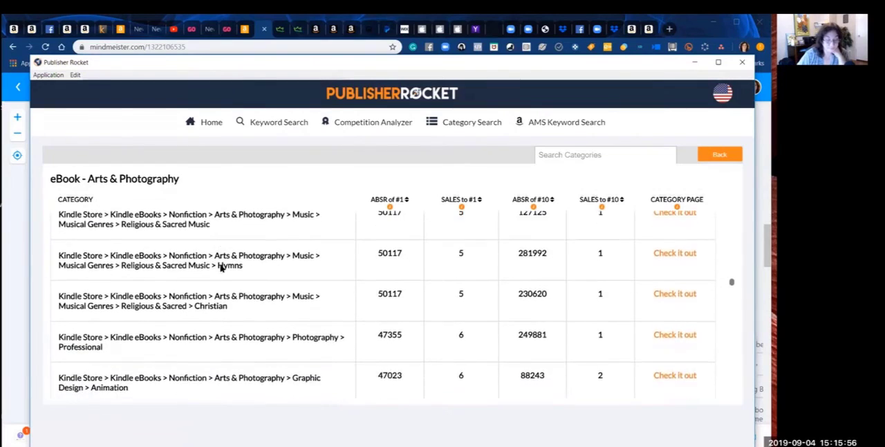
pyautogui.scroll(-3, 220, 268)
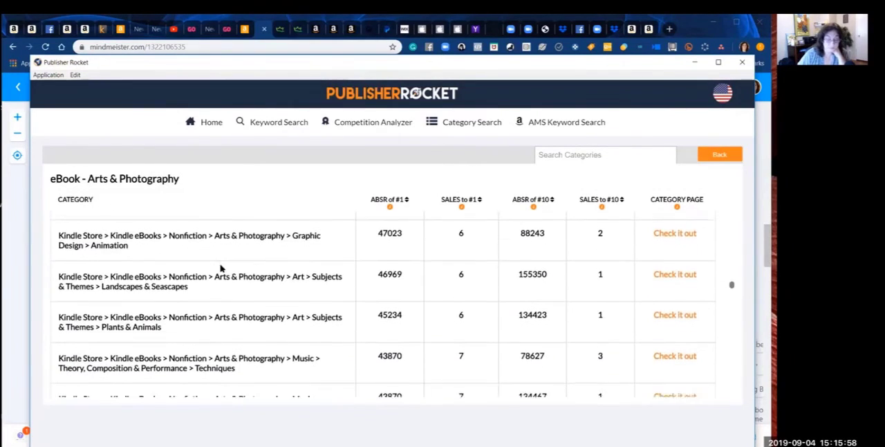
pyautogui.scroll(-1, 221, 268)
pyautogui.scroll(2, 220, 269)
pyautogui.scroll(-1, 221, 268)
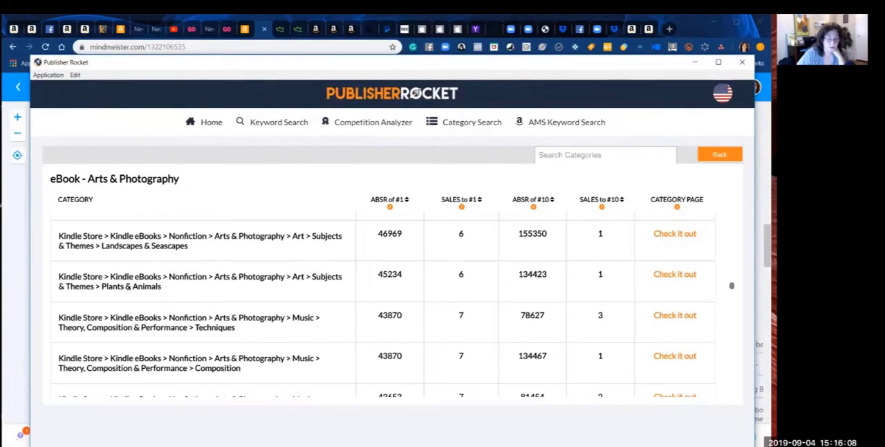
# Step: Copy the Art > Subjects & Themes > Plants & Animals path, switch to the MindMeister map, and add it under Top Categories ending in (1/6)
pyautogui.moveTo(167, 287); pyautogui.dragTo(57, 277)
pyautogui.hotkey('ctrl', 'c')
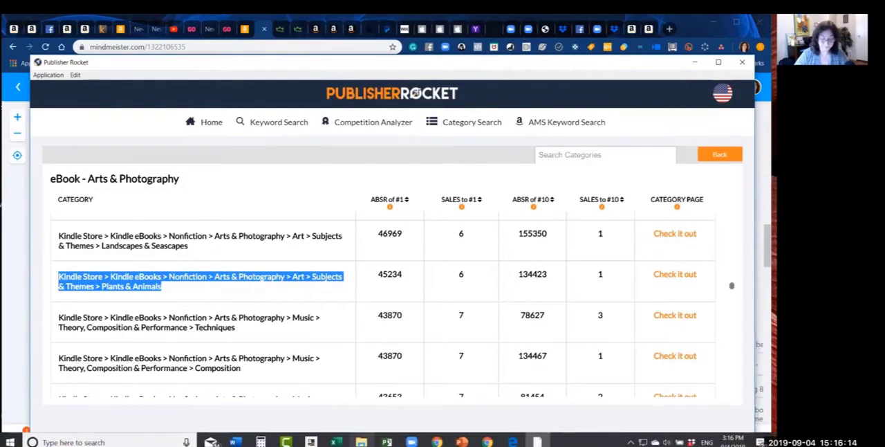
pyautogui.click(487, 442)
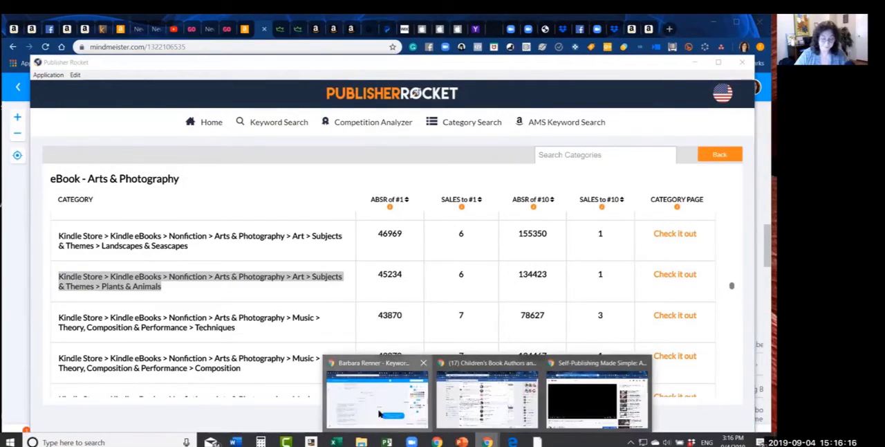
pyautogui.click(376, 404)
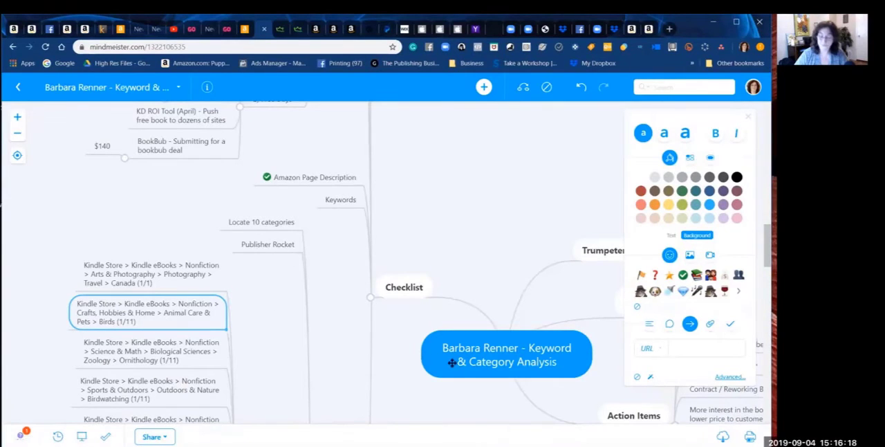
pyautogui.scroll(-2, 765, 244)
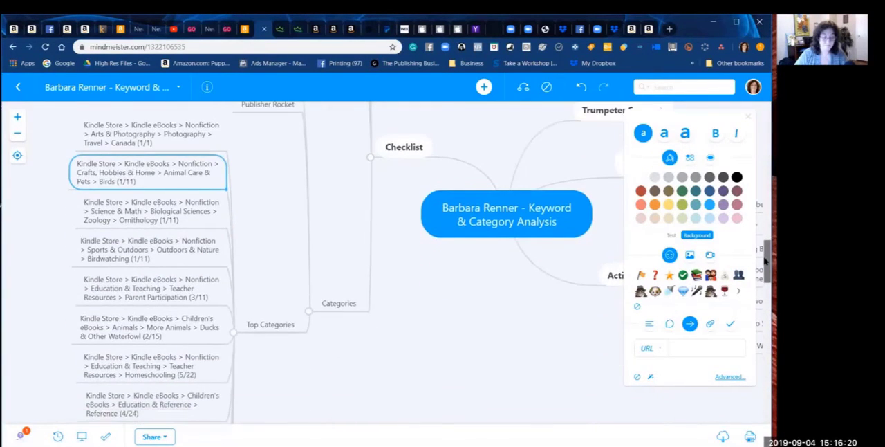
pyautogui.click(272, 323)
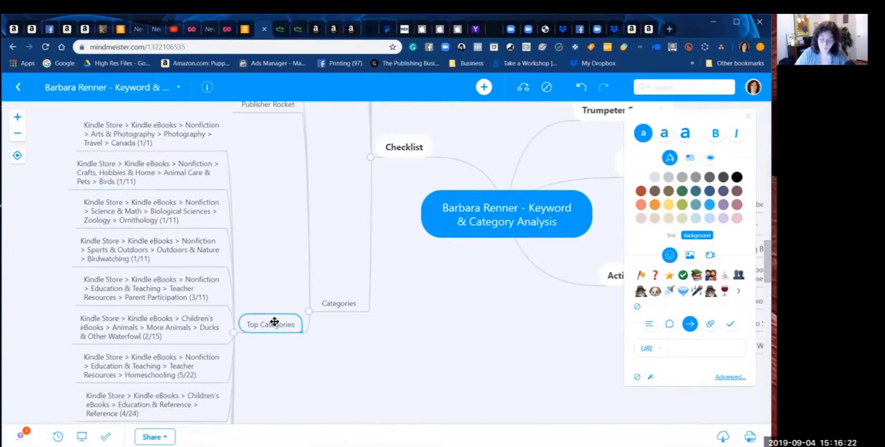
pyautogui.press('Tab')
pyautogui.hotkey('ctrl', 'v')
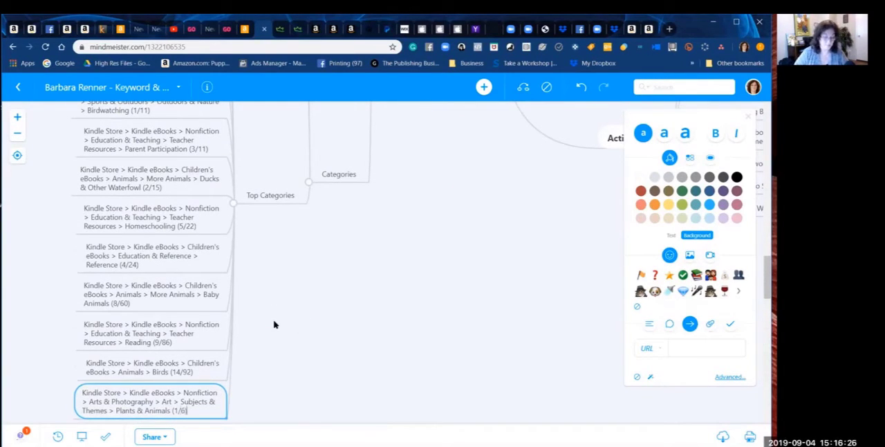
# Step: Move the Plants & Animals (1/6) entry to second place under Top Categories, just below the Canada entry, and switch to Publisher Rocket
pyautogui.click(282, 382)
pyautogui.moveTo(215, 394); pyautogui.dragTo(184, 231)
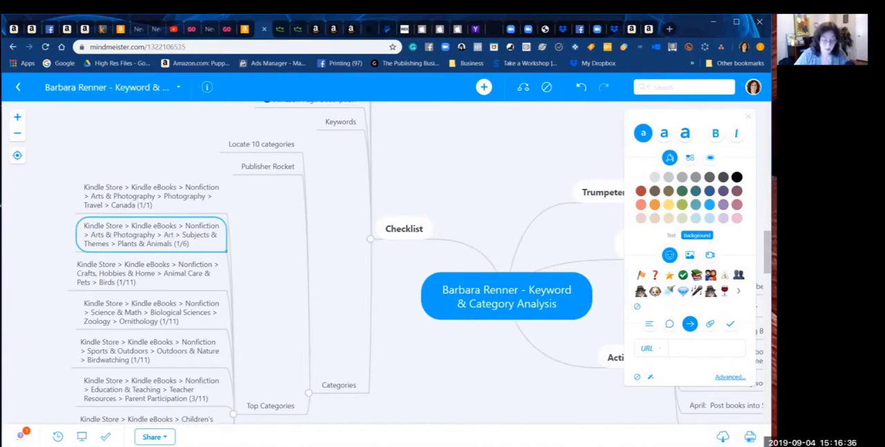
pyautogui.moveTo(537, 441)
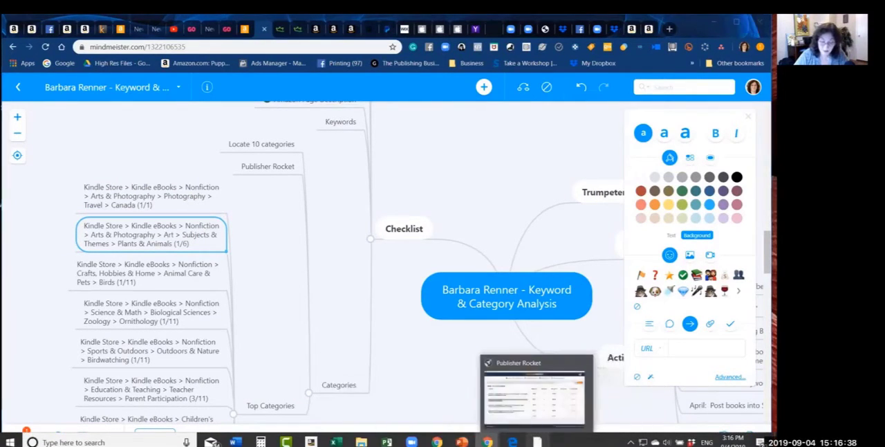
pyautogui.click(533, 396)
pyautogui.click(356, 281)
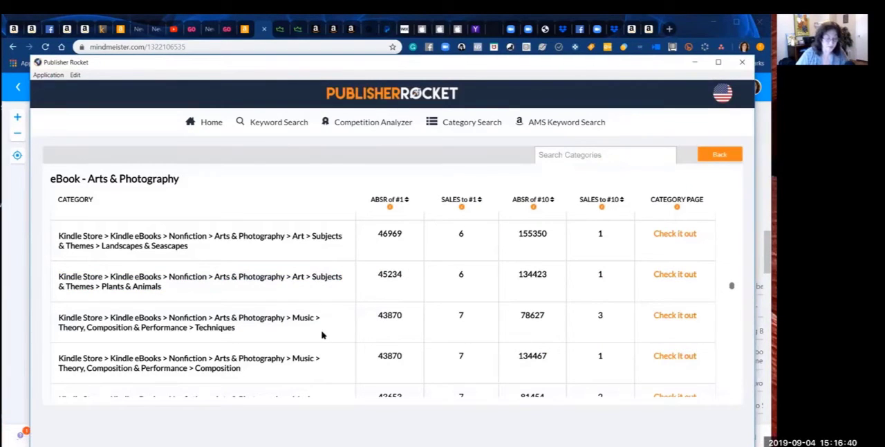
# Step: Examine the Arts & Photography subcategories from Music > Theory, Composition & Performance > Techniques down to Photography > Portraits & Selfies for relevant topics and sales figures
pyautogui.scroll(-3, 321, 335)
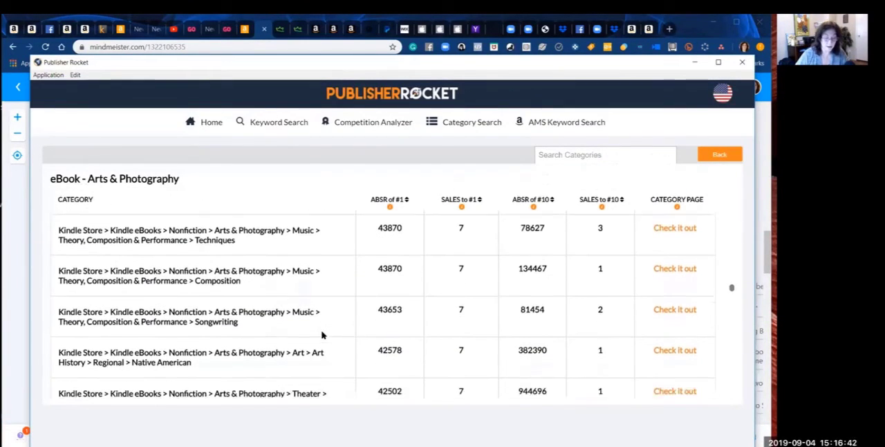
pyautogui.scroll(-3, 321, 335)
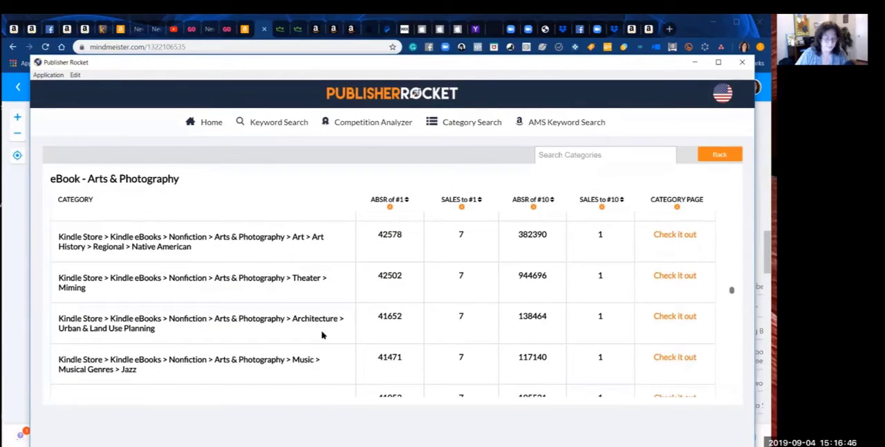
pyautogui.scroll(-4, 322, 335)
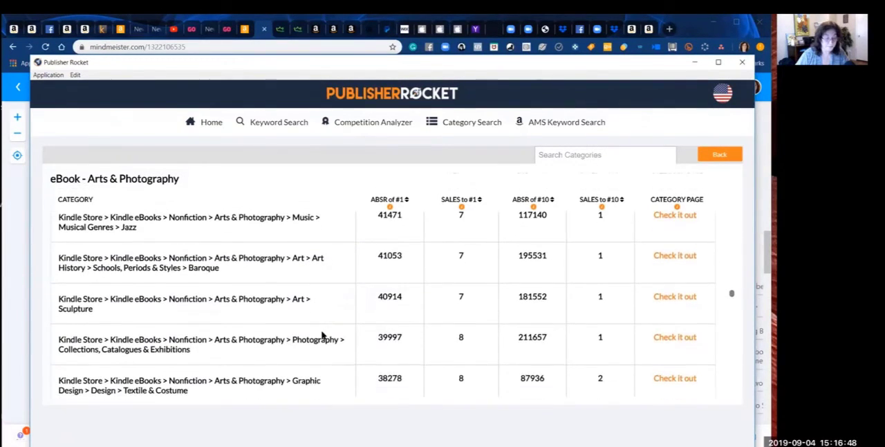
pyautogui.scroll(-3, 322, 335)
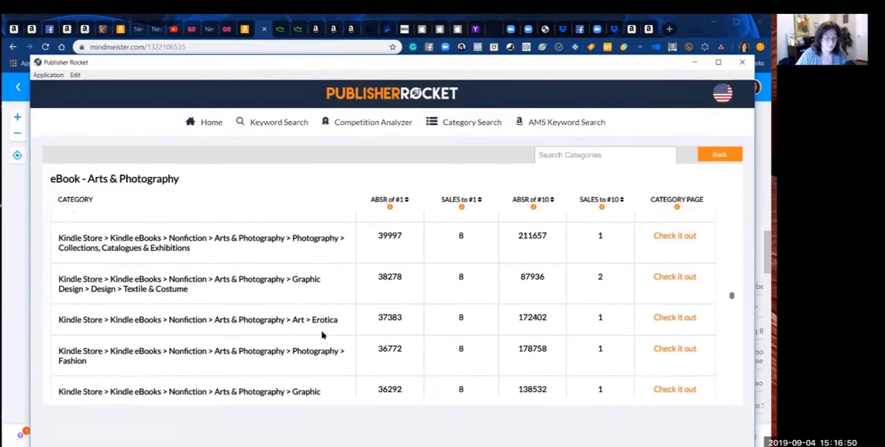
pyautogui.scroll(-3, 322, 335)
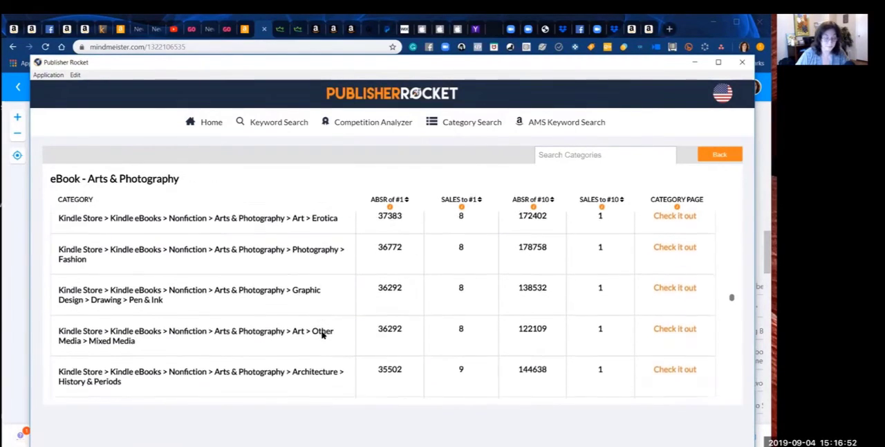
pyautogui.scroll(-4, 322, 335)
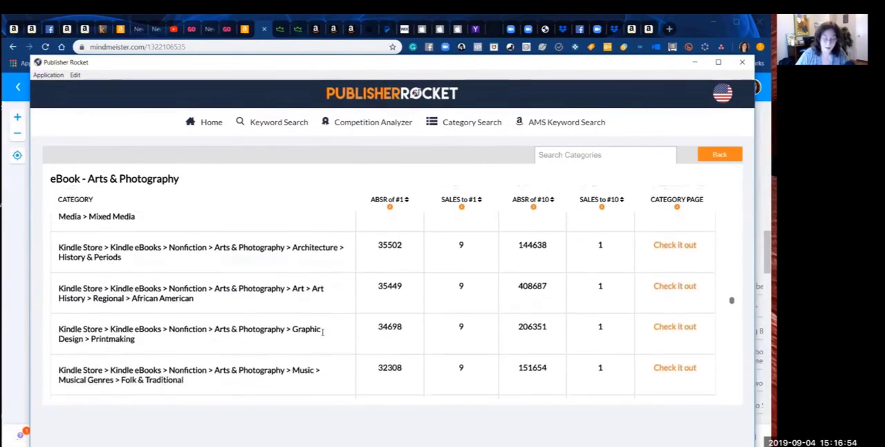
pyautogui.scroll(-3, 321, 335)
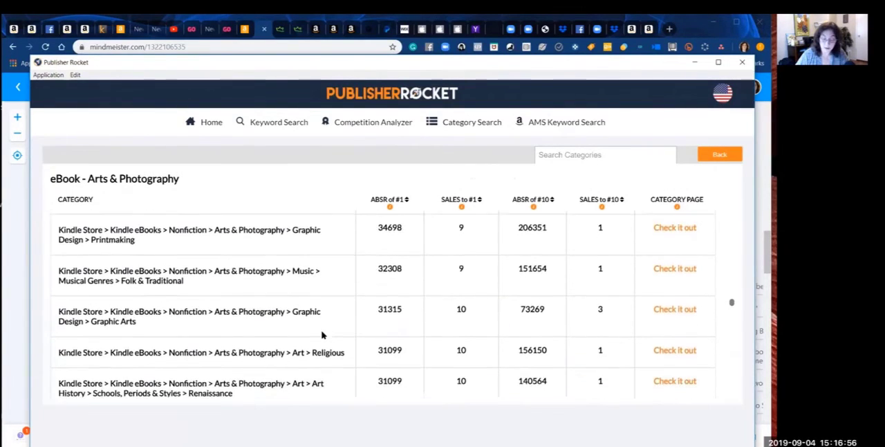
pyautogui.scroll(-3, 321, 335)
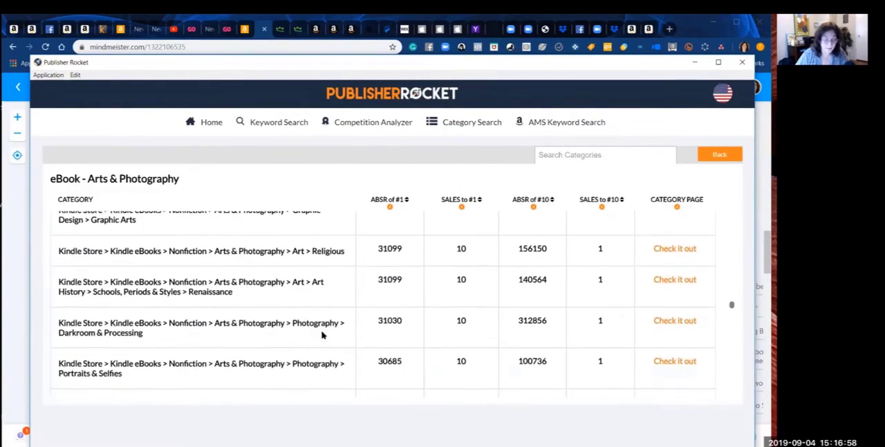
# Step: Examine the Arts & Photography subcategories from Photography > Criticism & Essays down to Music > Musical Genres > Ethnic & International for relevant topics and sales figures
pyautogui.scroll(-1, 322, 334)
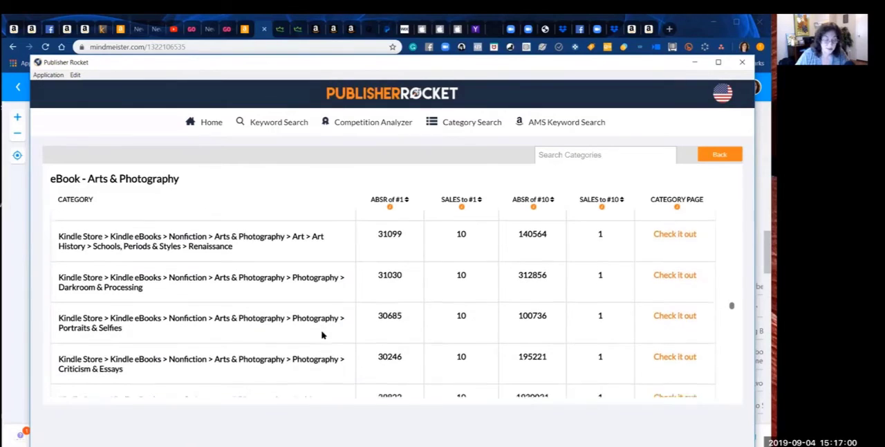
pyautogui.scroll(-1, 322, 335)
pyautogui.scroll(-3, 321, 335)
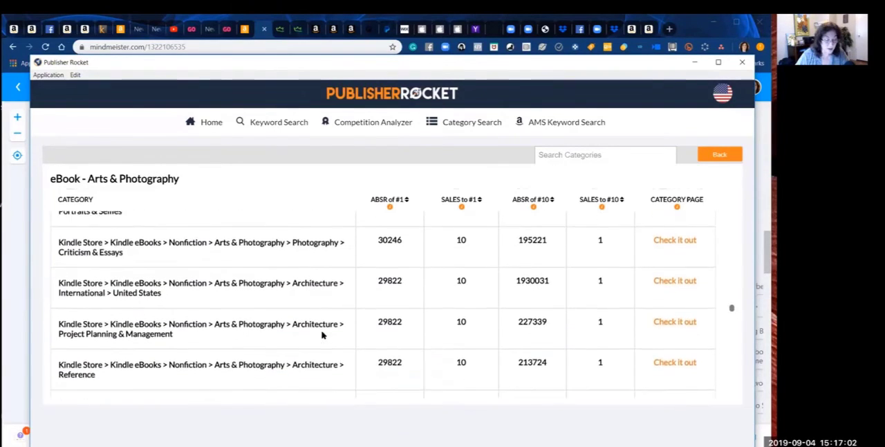
pyautogui.scroll(1, 322, 335)
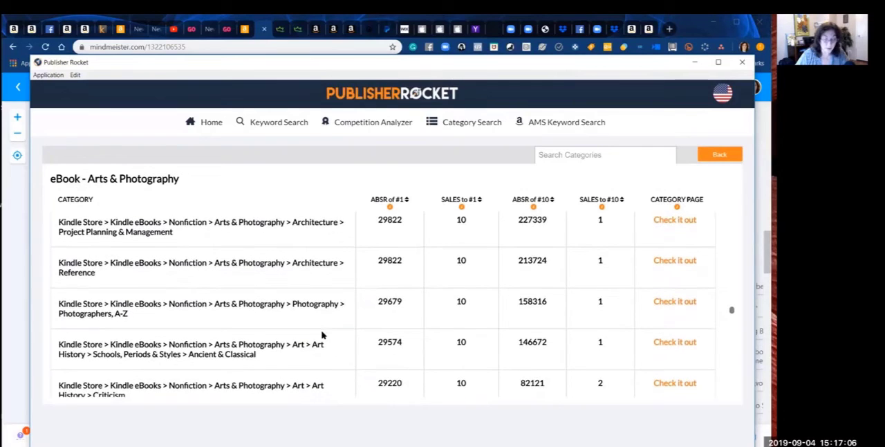
pyautogui.scroll(-1, 322, 335)
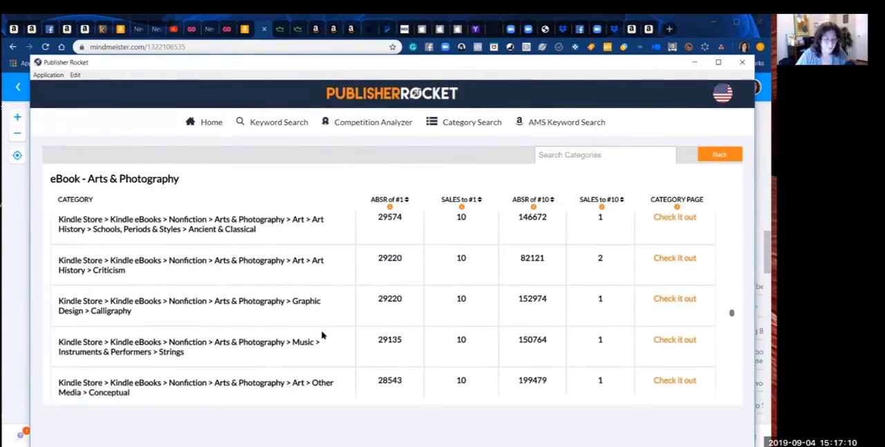
pyautogui.scroll(-4, 322, 335)
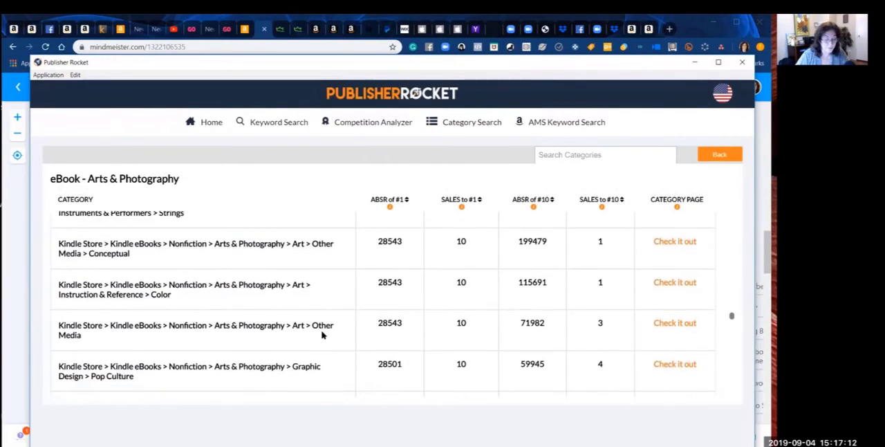
pyautogui.scroll(-4, 321, 335)
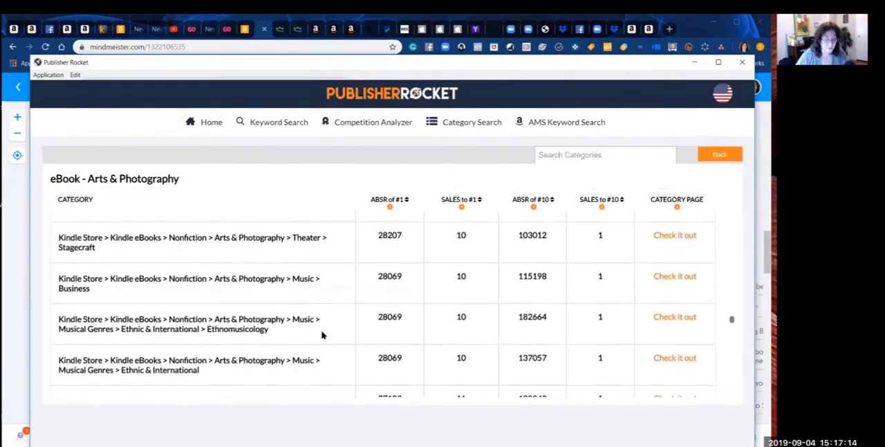
# Step: Examine the Arts & Photography subcategories from Theater > Stagecraft down to Architecture > Study & Teaching for relevant topics and sales figures
pyautogui.scroll(-3, 322, 335)
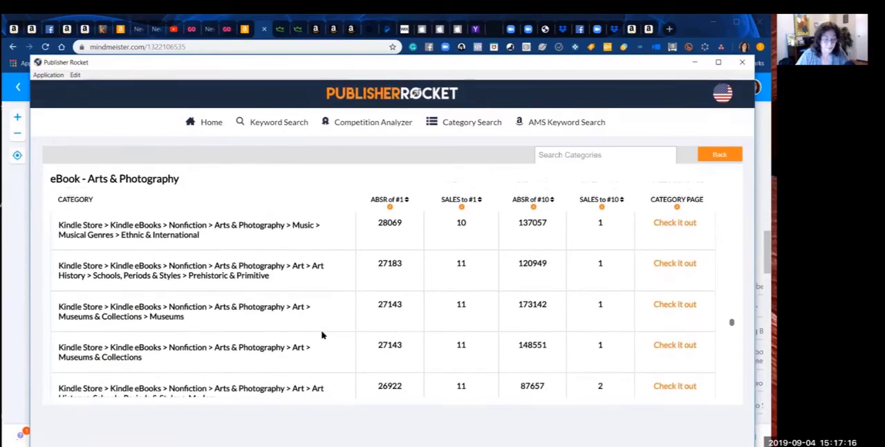
pyautogui.scroll(-1, 321, 334)
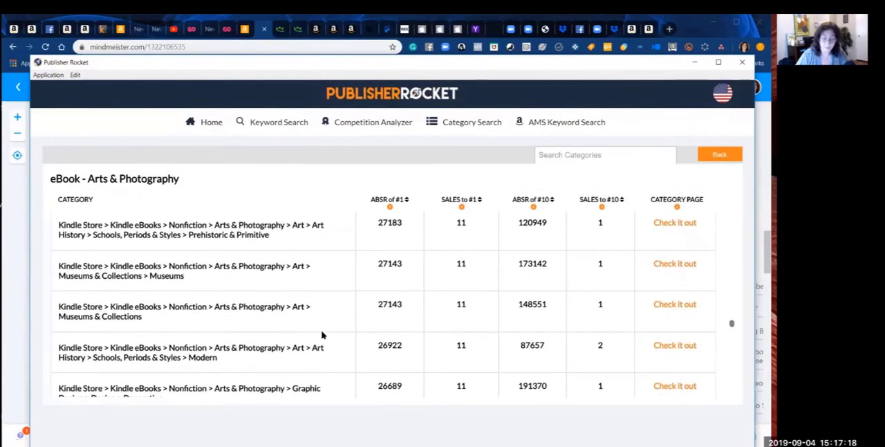
pyautogui.scroll(1, 322, 335)
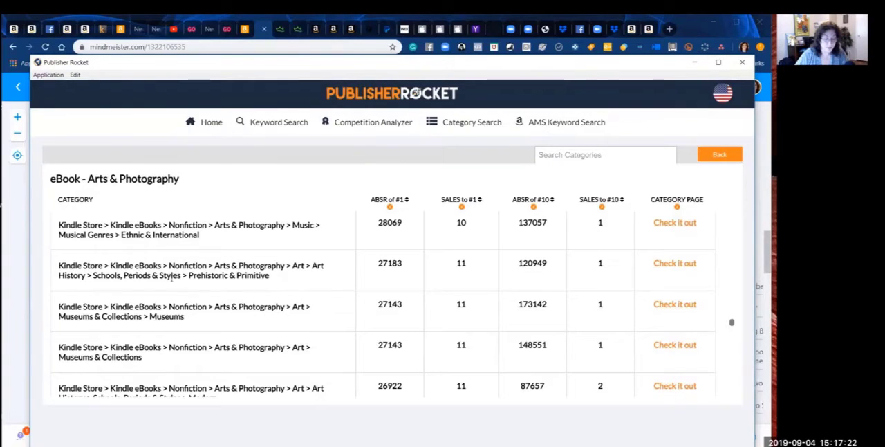
pyautogui.moveTo(188, 274); pyautogui.dragTo(269, 288)
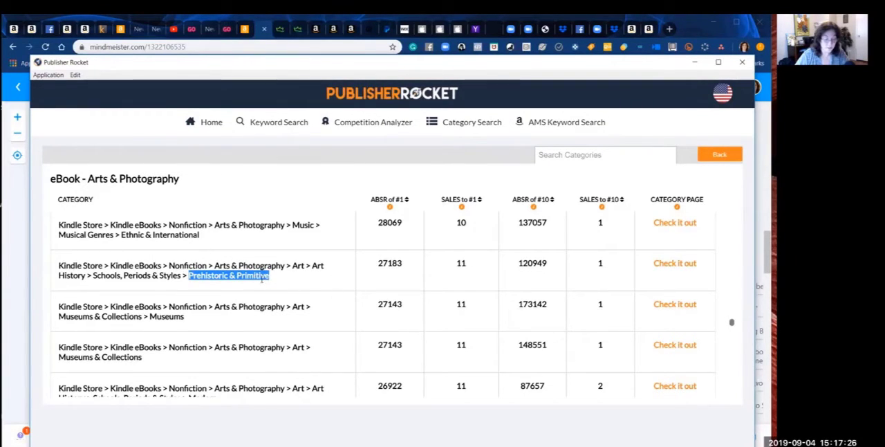
pyautogui.click(295, 288)
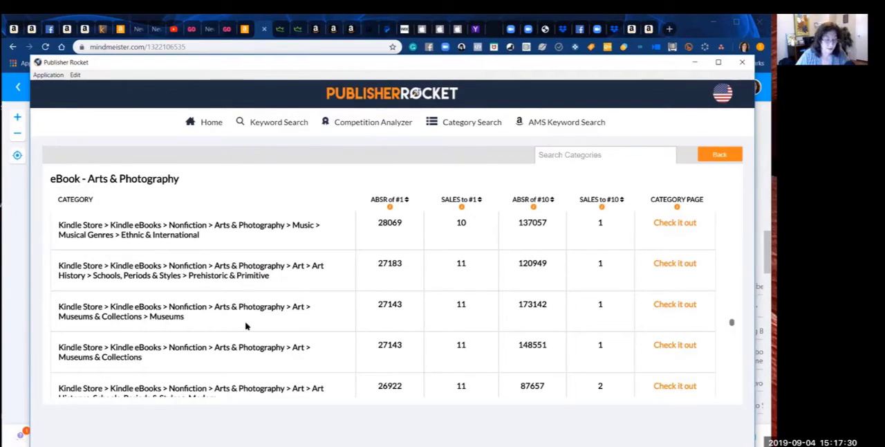
pyautogui.scroll(-5, 245, 325)
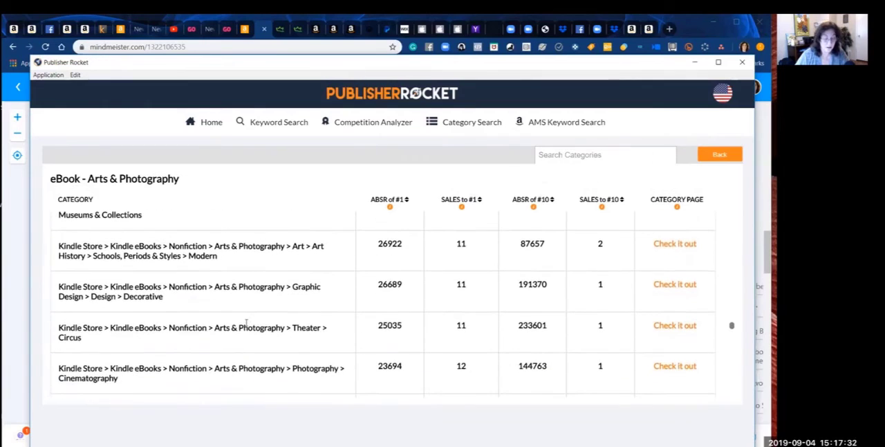
pyautogui.scroll(-1, 246, 324)
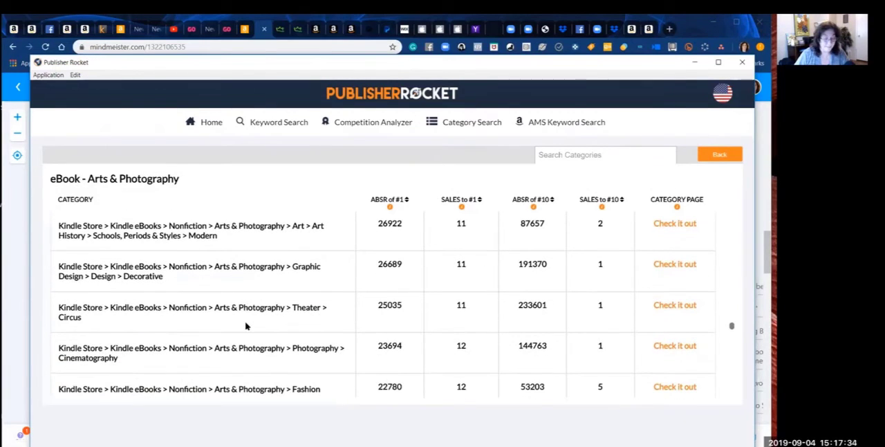
pyautogui.scroll(-2, 245, 325)
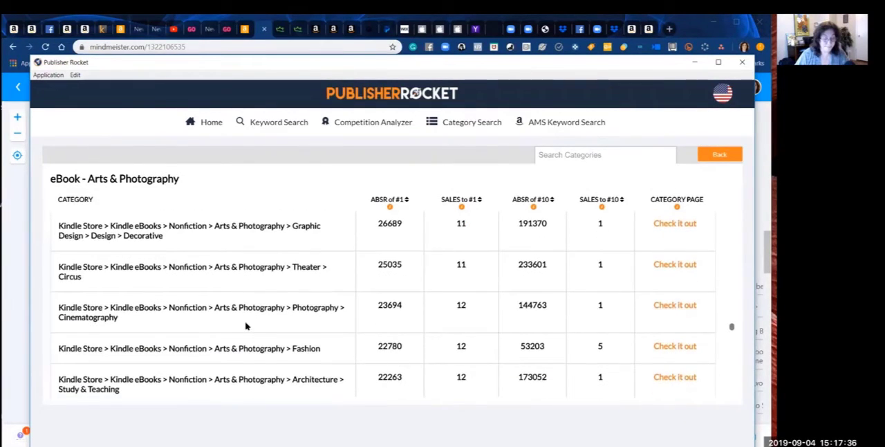
pyautogui.scroll(-2, 246, 325)
pyautogui.scroll(1, 245, 326)
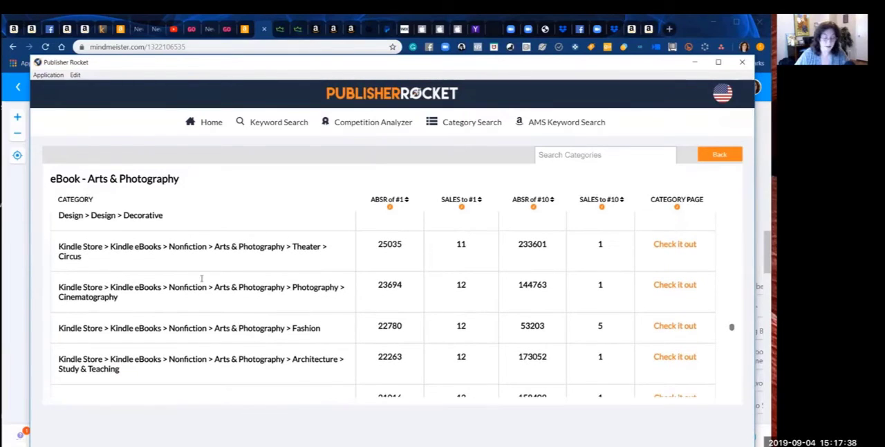
# Step: Copy the Theater > Circus category path, paste it above the Milestones heading in the Word contract with blank lines below, and return to Publisher Rocket
pyautogui.moveTo(91, 259); pyautogui.dragTo(56, 248)
pyautogui.hotkey('ctrl', 'c')
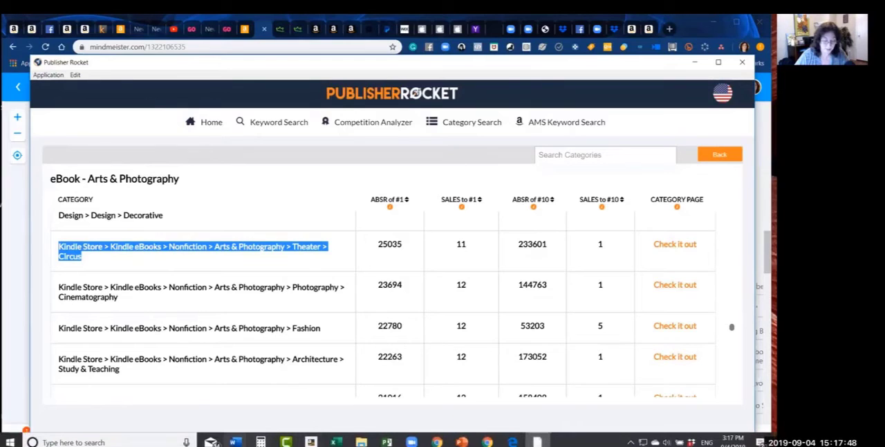
pyautogui.click(236, 442)
pyautogui.click(217, 395)
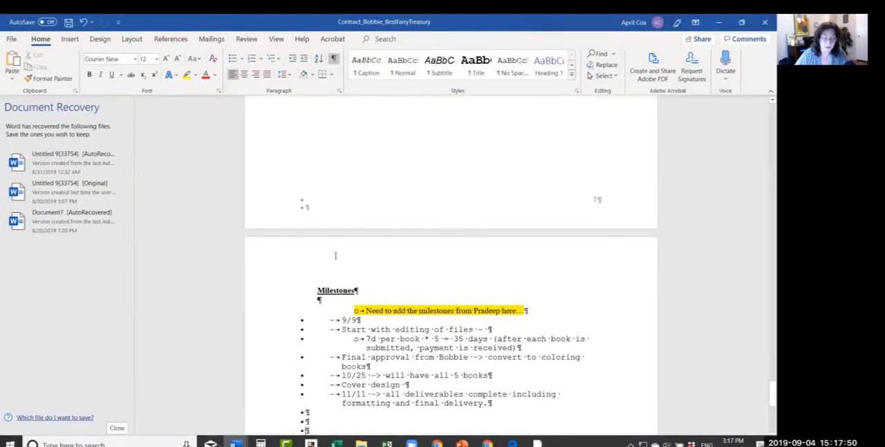
pyautogui.doubleClick(363, 151)
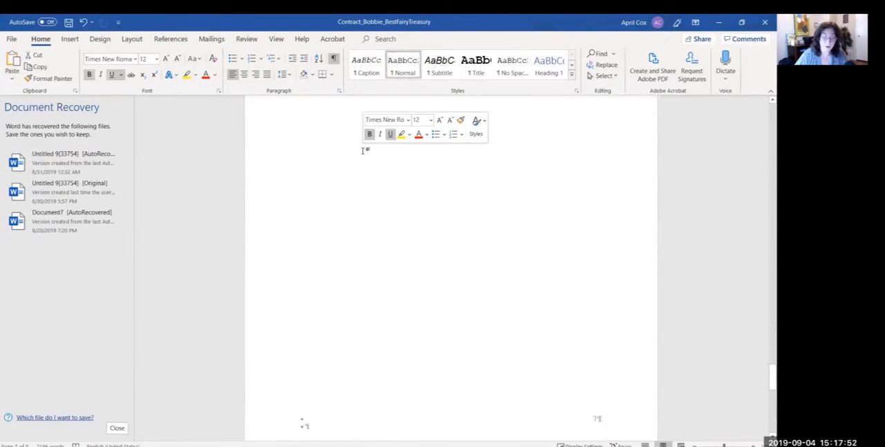
pyautogui.click(437, 109)
pyautogui.hotkey('ctrl', 'v')
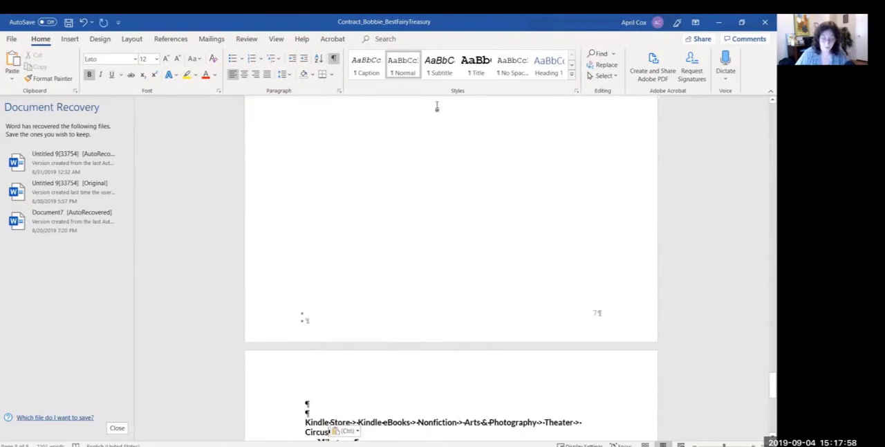
pyautogui.press('Return')
pyautogui.press('Return')
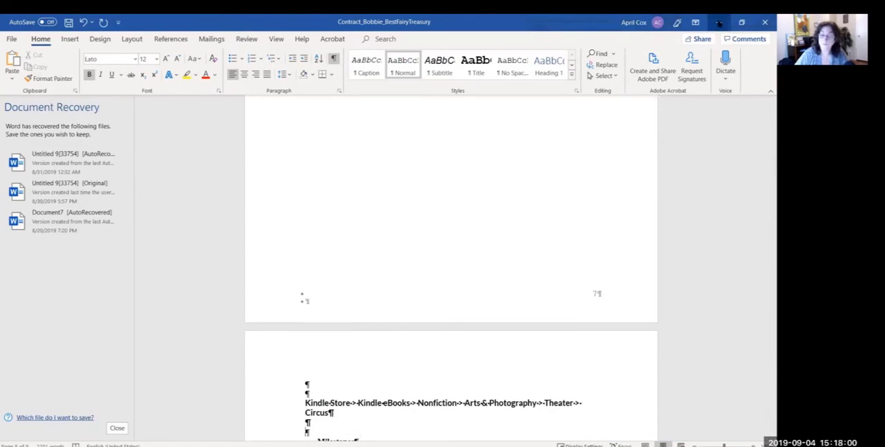
pyautogui.click(719, 23)
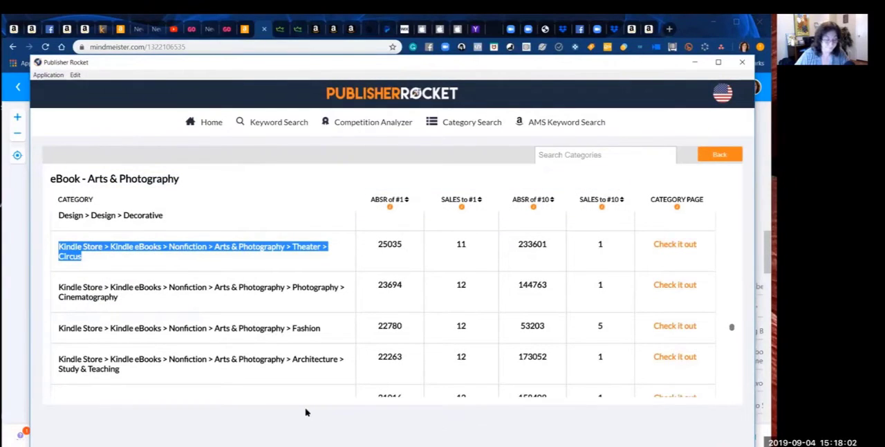
# Step: Copy the Music > Theory, Composition & Performance > Appreciation path, paste it below the Circus path in the Word contract, and return to Publisher Rocket
pyautogui.click(263, 403)
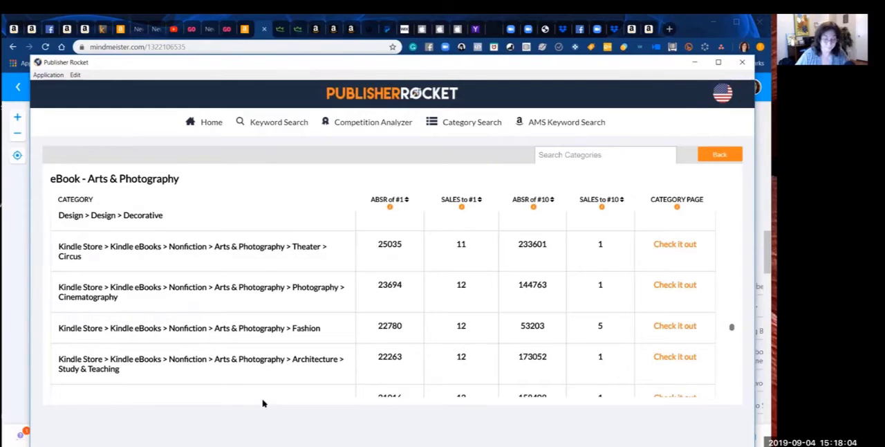
pyautogui.scroll(-5, 286, 393)
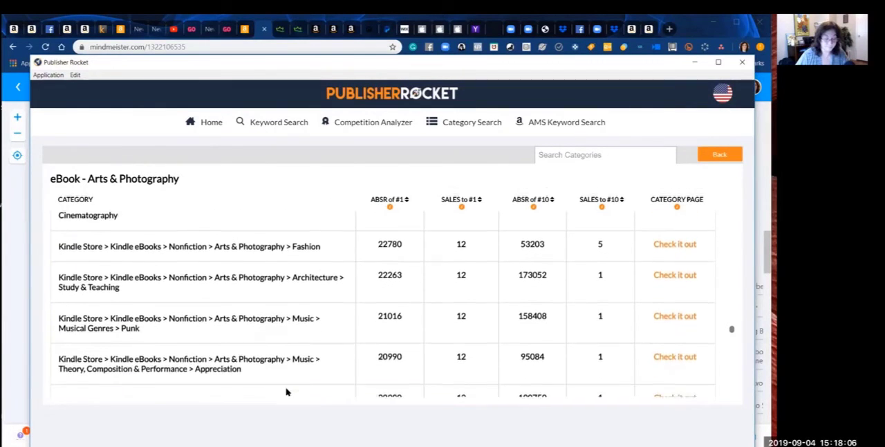
pyautogui.scroll(-3, 286, 392)
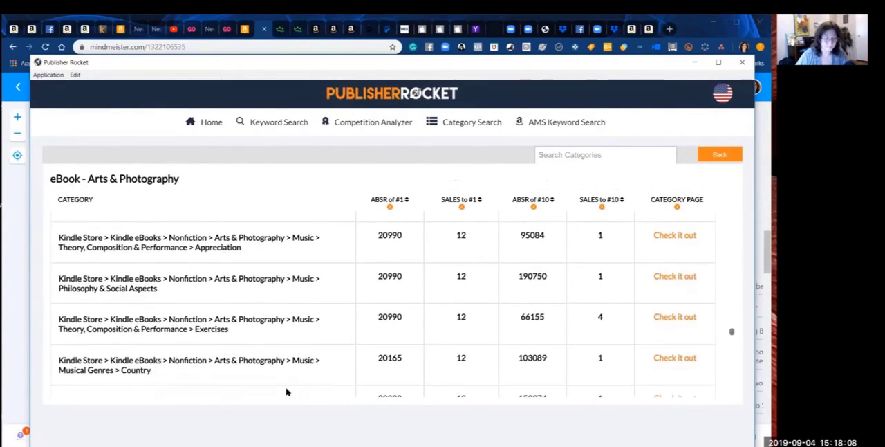
pyautogui.scroll(2, 286, 392)
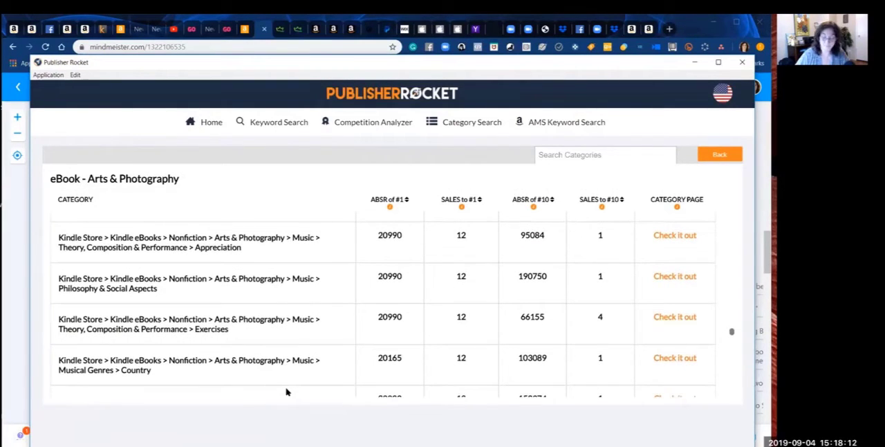
pyautogui.moveTo(247, 249); pyautogui.dragTo(53, 239)
pyautogui.hotkey('ctrl', 'c')
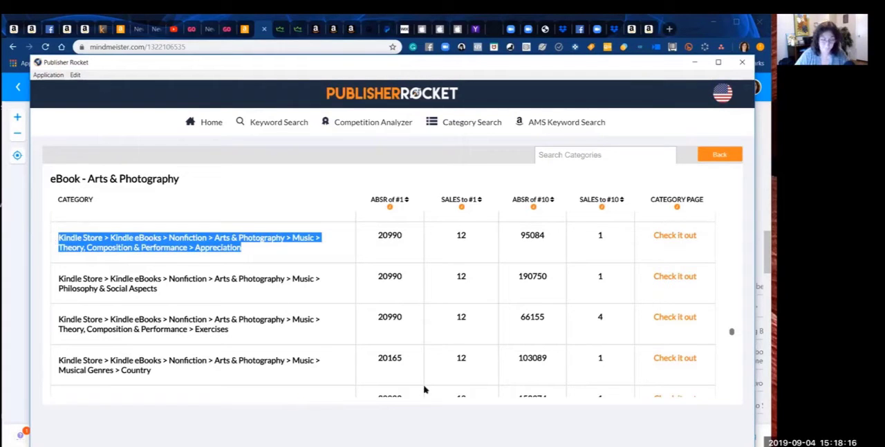
pyautogui.click(236, 442)
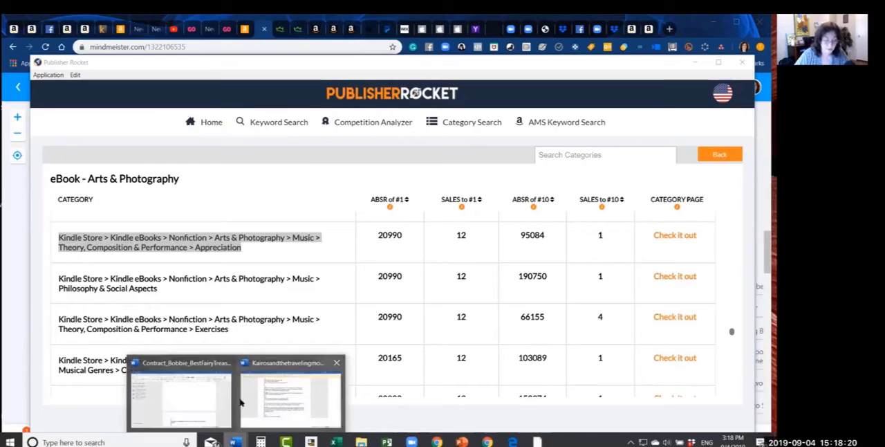
pyautogui.click(196, 401)
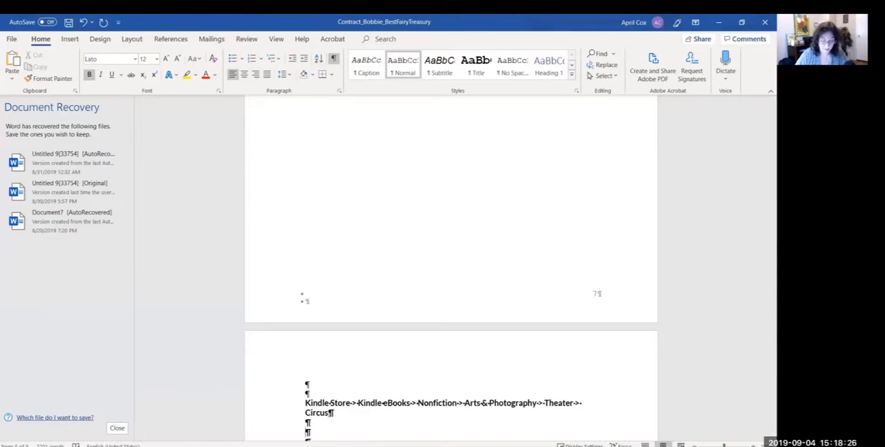
pyautogui.hotkey('ctrl', 'v')
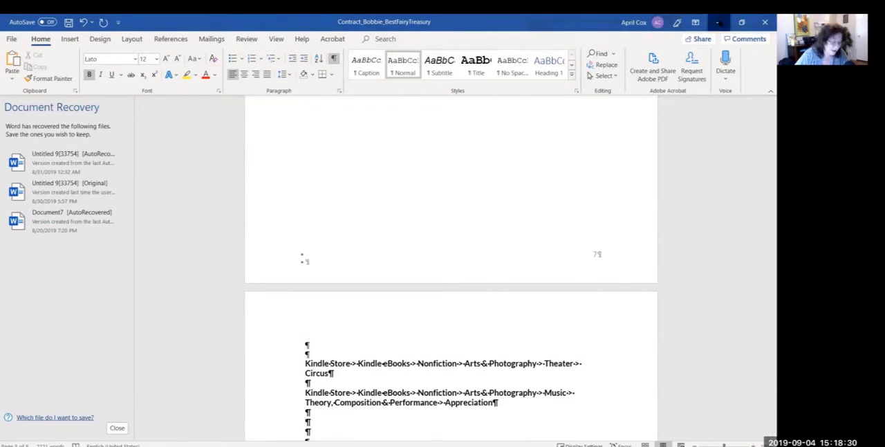
pyautogui.click(718, 22)
pyautogui.click(293, 344)
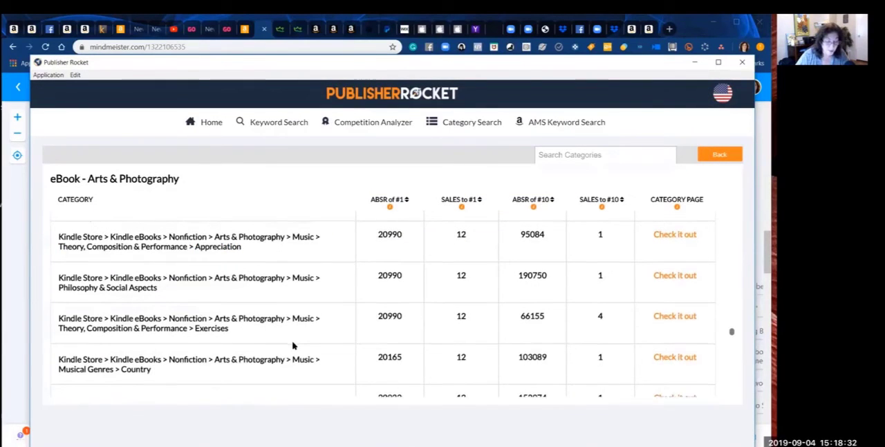
# Step: Examine the Arts & Photography subcategories from Musical Genres > Country down to Theory, Composition & Performance > Instruction & Study for relevant topics and sales figures
pyautogui.scroll(-3, 293, 345)
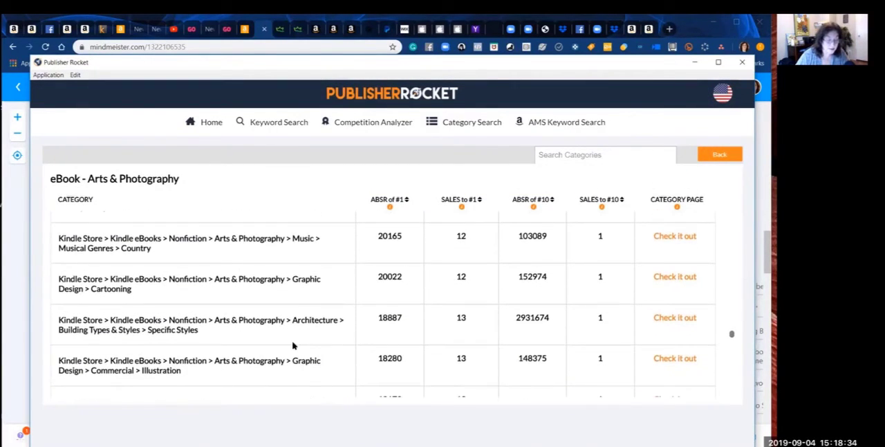
pyautogui.scroll(-1, 292, 345)
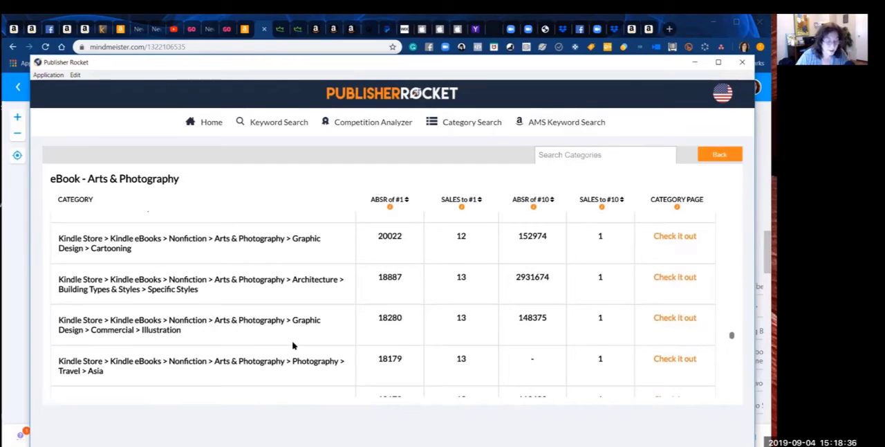
pyautogui.scroll(-2, 292, 345)
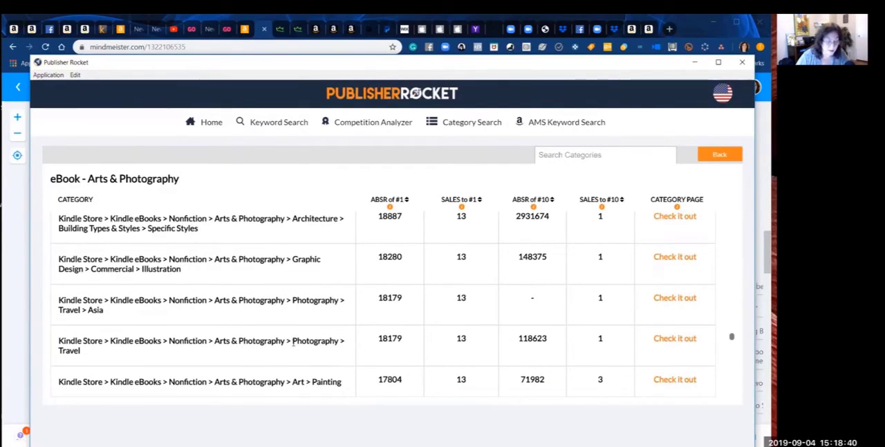
pyautogui.scroll(-2, 292, 345)
pyautogui.scroll(-1, 293, 345)
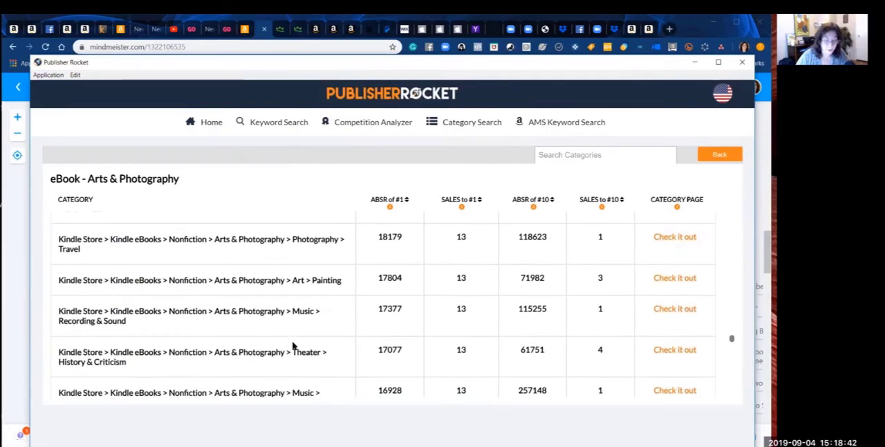
pyautogui.scroll(-1, 292, 345)
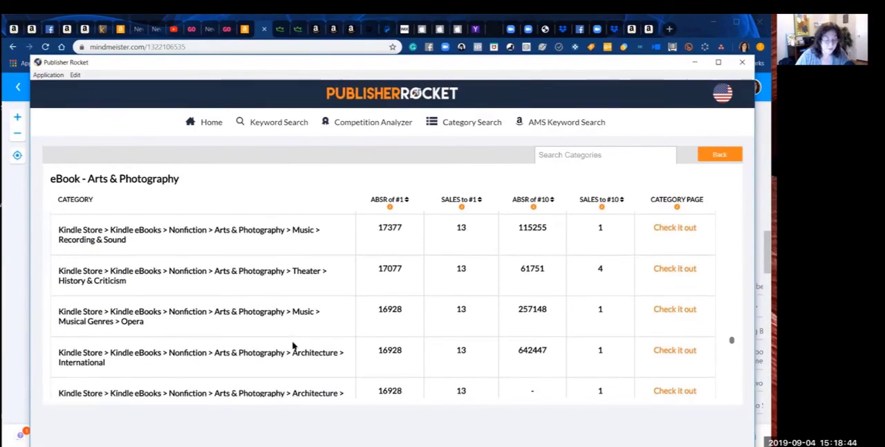
pyautogui.scroll(-1, 293, 344)
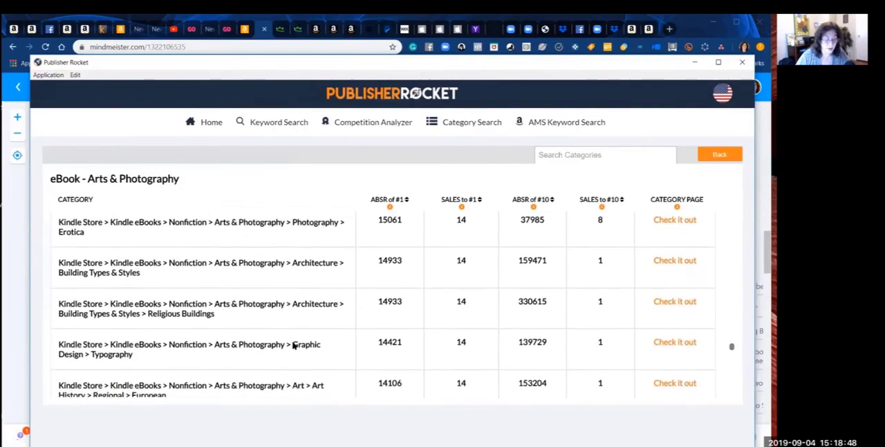
pyautogui.scroll(-5, 293, 344)
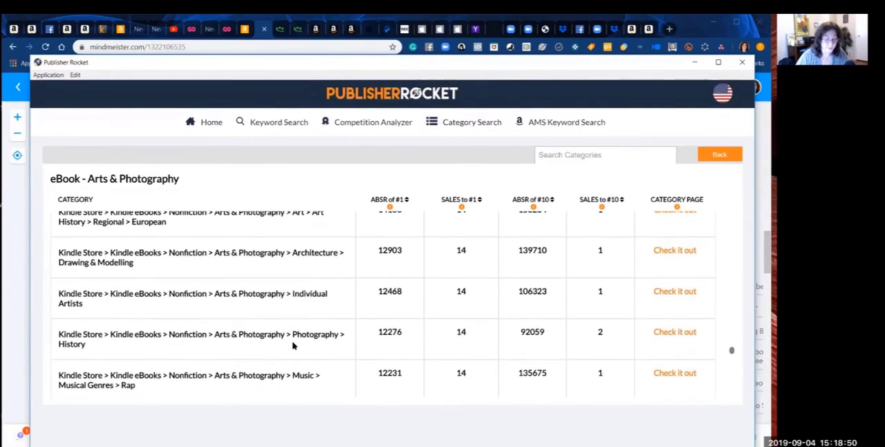
pyautogui.scroll(-1, 292, 345)
pyautogui.scroll(-2, 293, 346)
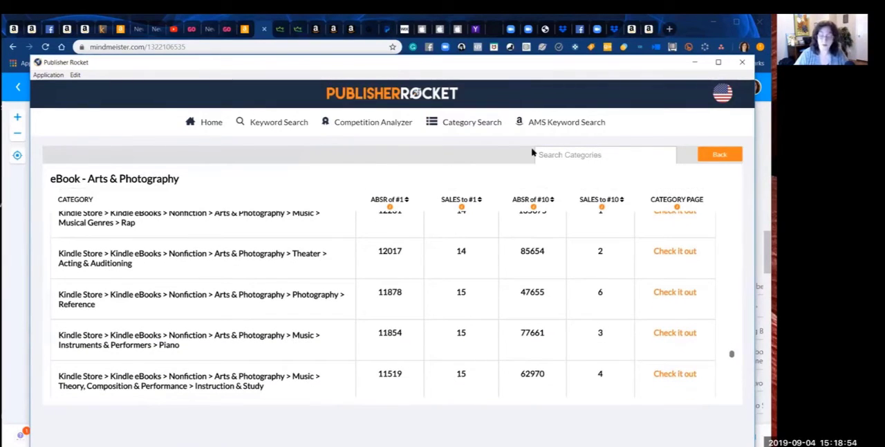
# Step: Search the Arts & Photography eBook categories for "bird" and "fowl", clearing each term after checking it
pyautogui.click(555, 155)
pyautogui.write('bird')
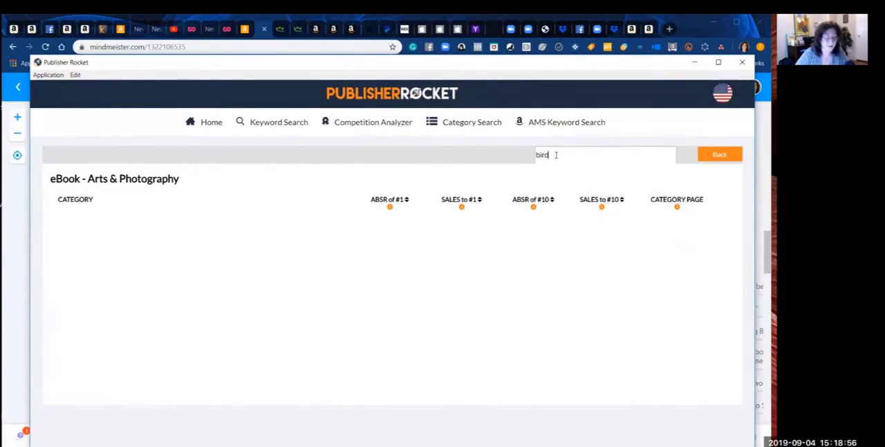
pyautogui.press('BackSpace')
pyautogui.press('BackSpace')
pyautogui.press('BackSpace')
pyautogui.write('fo')
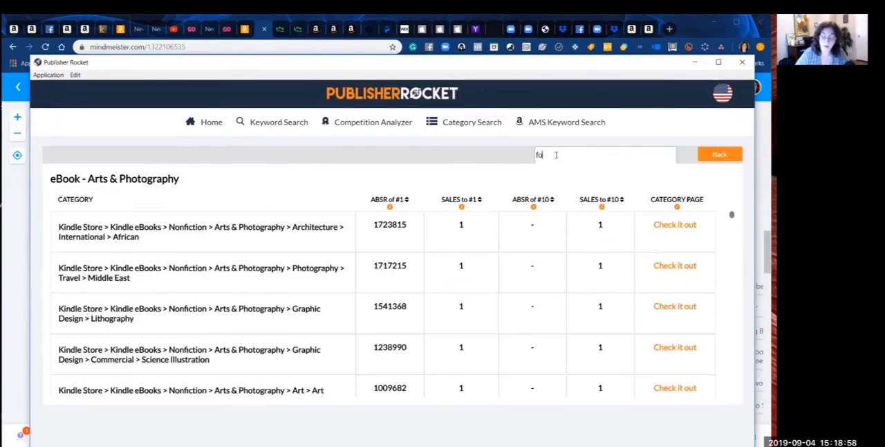
pyautogui.write('wl')
pyautogui.press('BackSpace')
pyautogui.press('BackSpace')
pyautogui.press('BackSpace')
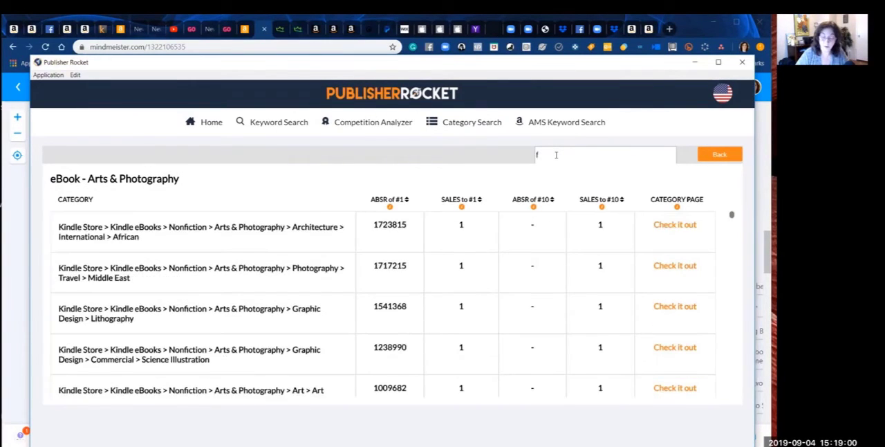
# Step: Search the Arts & Photography eBook categories for "swan" and "egg", clearing each term after checking it
pyautogui.write('swan')
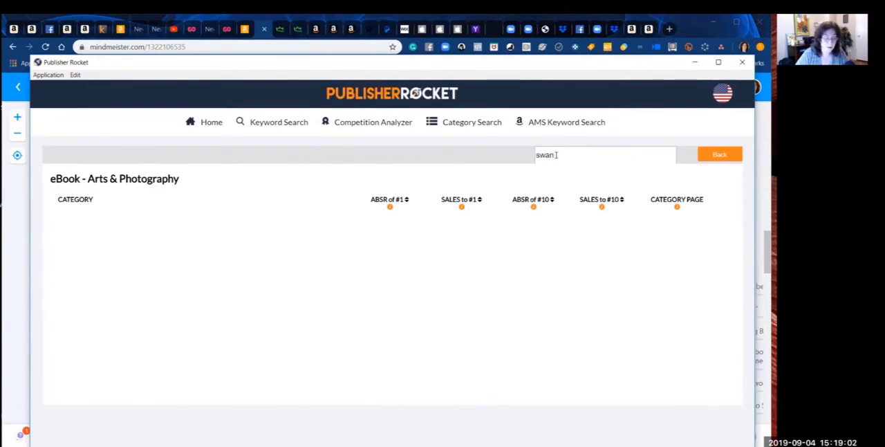
pyautogui.press('BackSpace')
pyautogui.press('BackSpace')
pyautogui.press('BackSpace')
pyautogui.press('BackSpace')
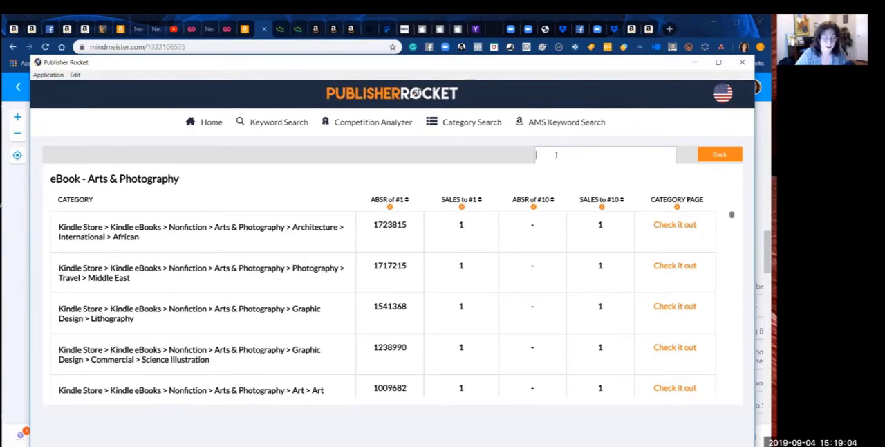
pyautogui.write('egg')
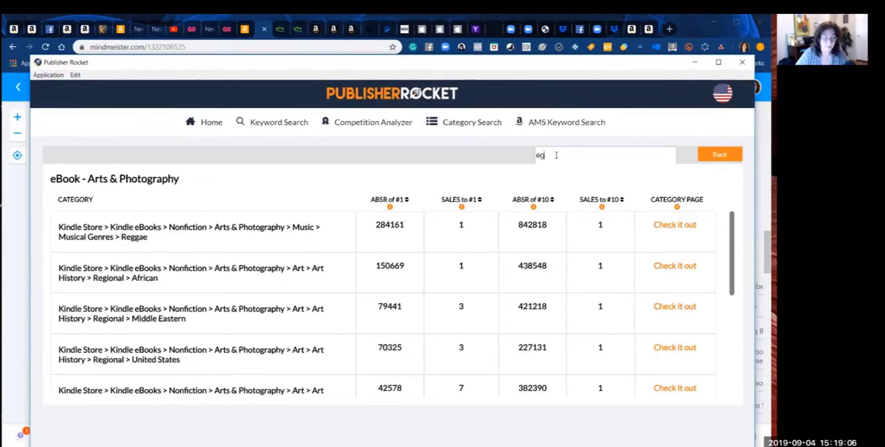
pyautogui.press('BackSpace')
pyautogui.press('BackSpace')
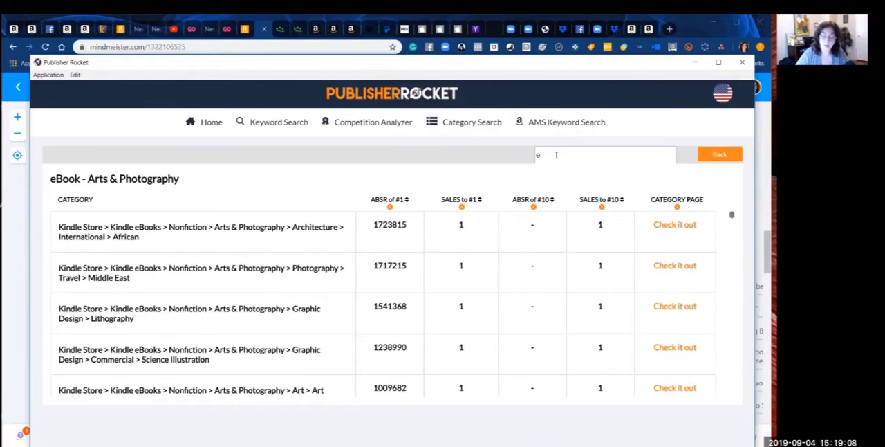
# Step: Return to the main category list, limit it to eBook categories, and open the Travel category's subcategories
pyautogui.click(470, 122)
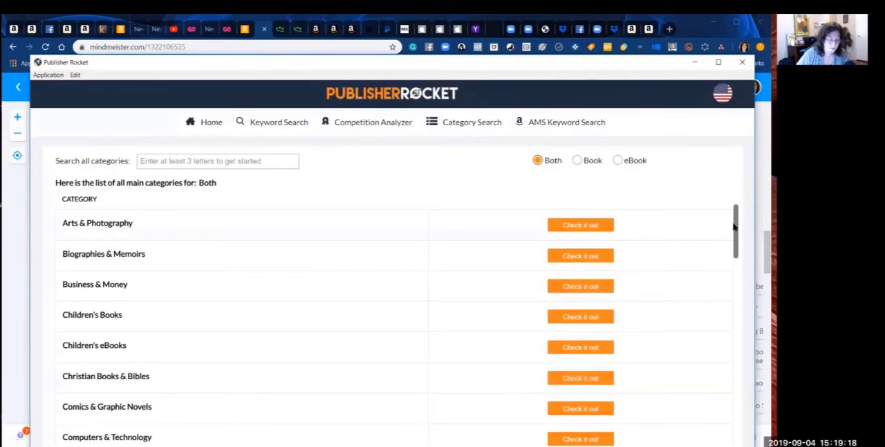
pyautogui.click(618, 162)
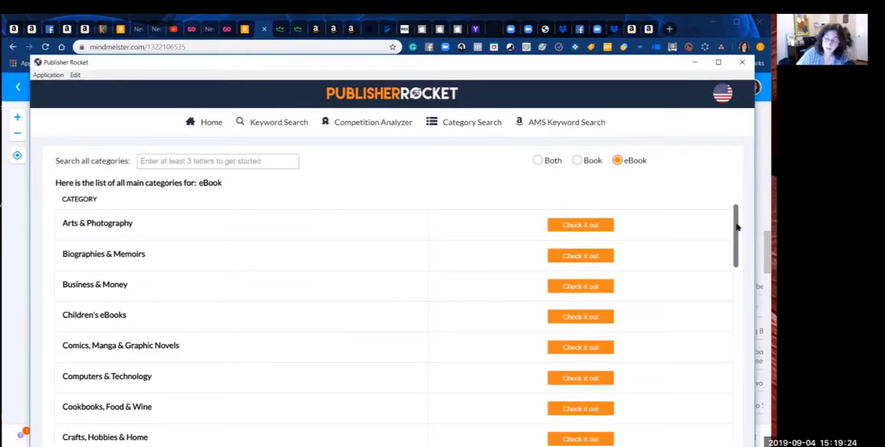
pyautogui.moveTo(737, 227)
pyautogui.mouseDown()
pyautogui.moveTo(737, 246)
pyautogui.moveTo(737, 217)
pyautogui.moveTo(735, 348)
pyautogui.moveTo(722, 403)
pyautogui.moveTo(738, 408)
pyautogui.moveTo(742, 424)
pyautogui.mouseUp()
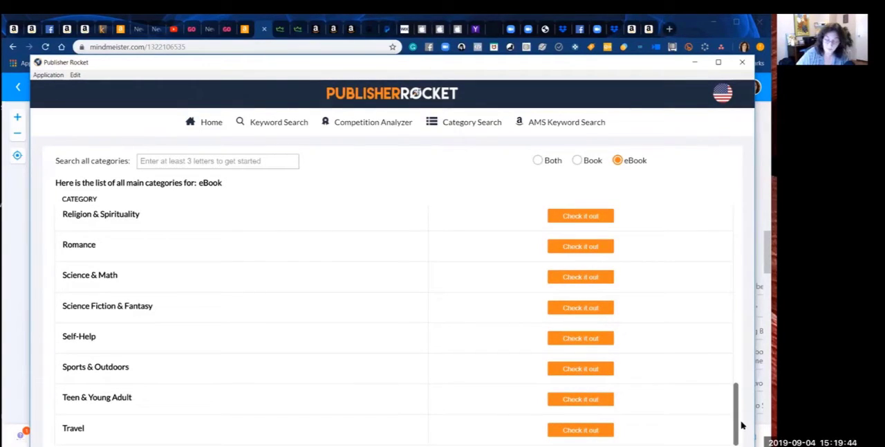
pyautogui.click(592, 430)
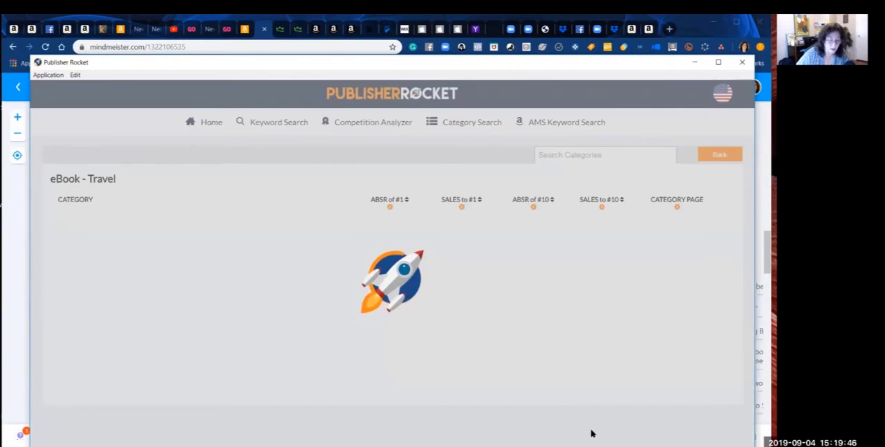
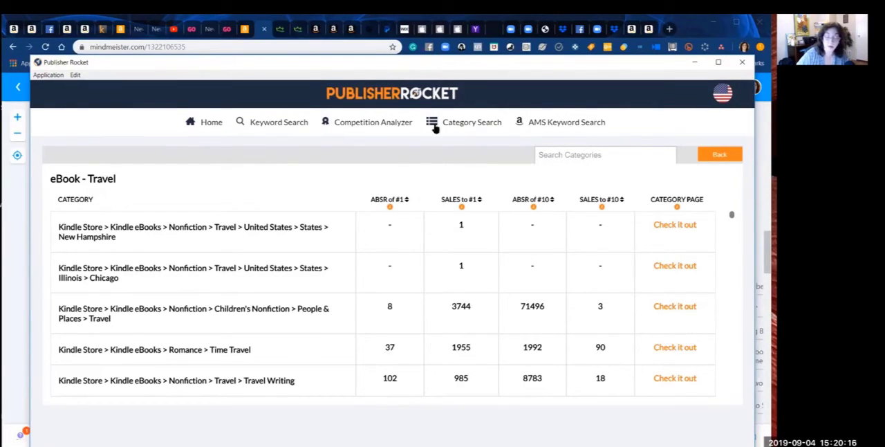
# Step: Search all eBook categories for "christian" from the main category list and sort the results by sales to #1, lowest first
pyautogui.click(459, 123)
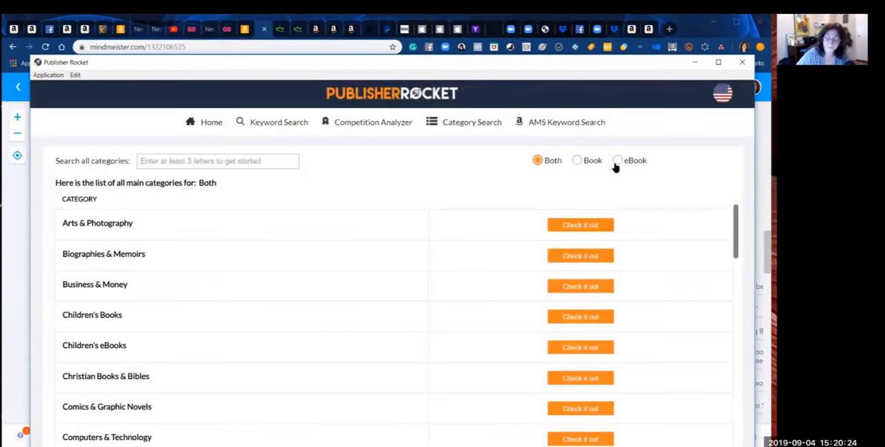
pyautogui.click(616, 162)
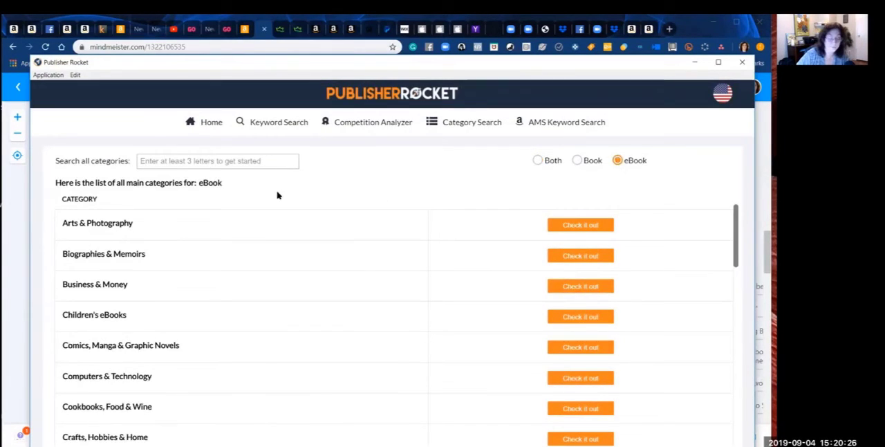
pyautogui.click(245, 160)
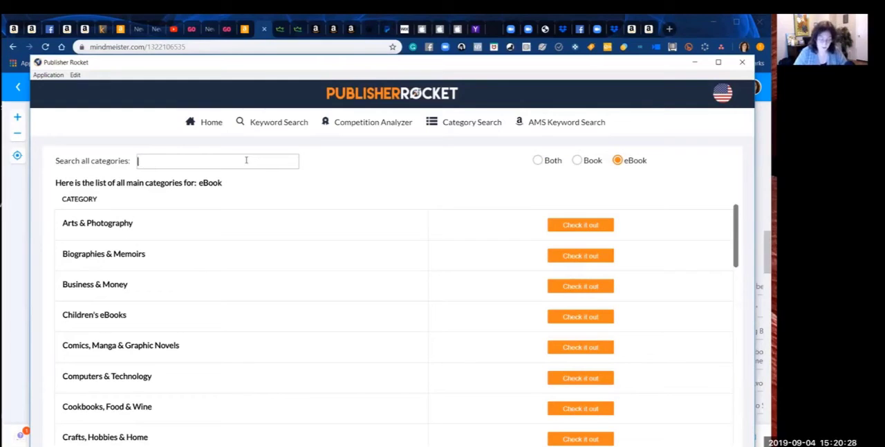
pyautogui.write('christian')
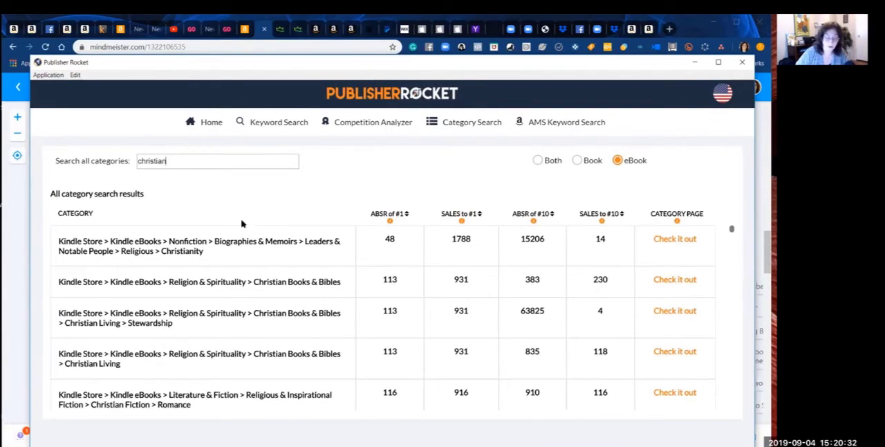
pyautogui.click(479, 215)
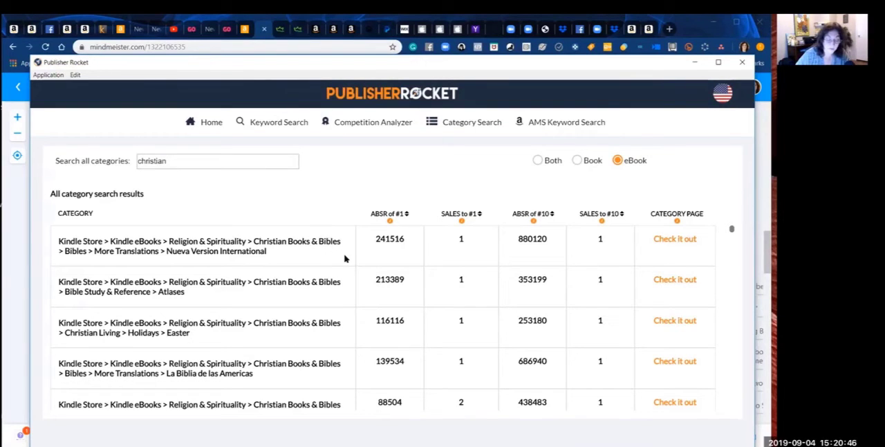
# Step: Examine the "christian" results from Nueva Version International down to Worship & Devotion > Sacraments for relevant topics and sales figures
pyautogui.scroll(-1, 345, 257)
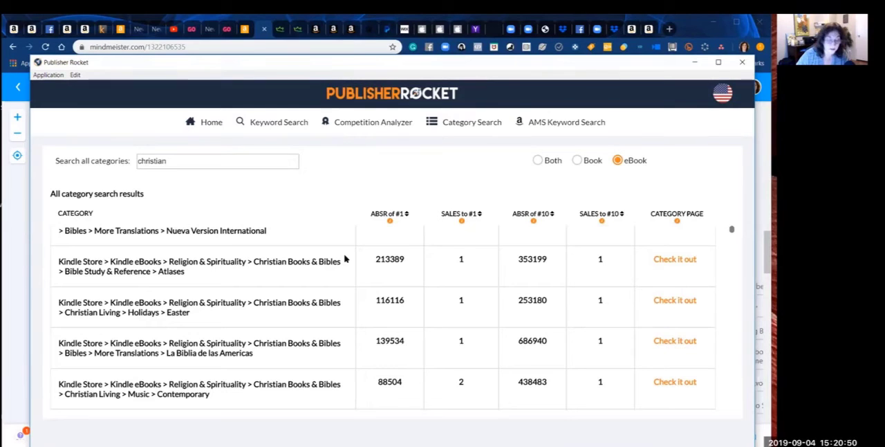
pyautogui.scroll(-1, 344, 258)
pyautogui.scroll(-1, 345, 258)
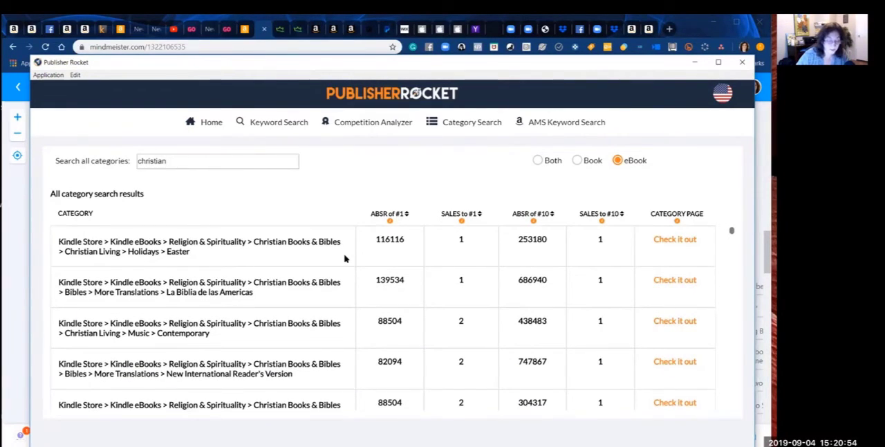
pyautogui.scroll(-2, 344, 258)
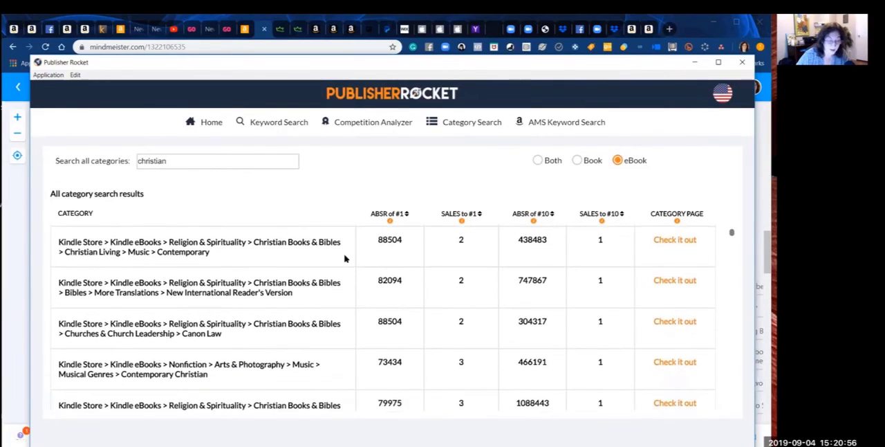
pyautogui.scroll(-3, 344, 258)
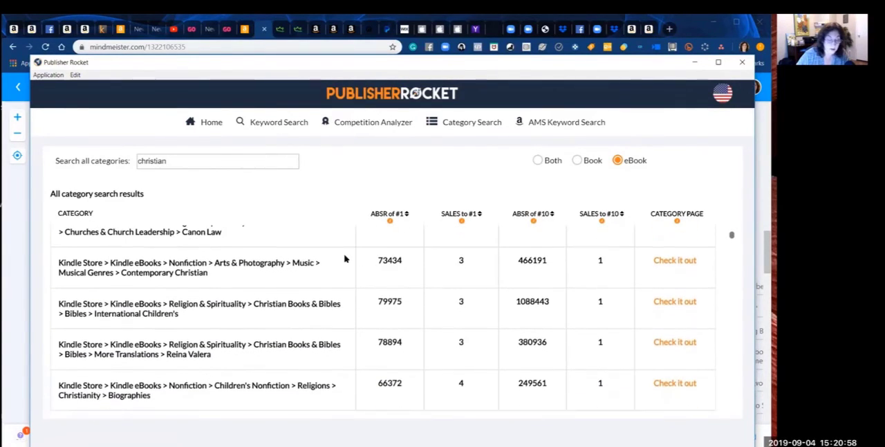
pyautogui.scroll(-1, 344, 258)
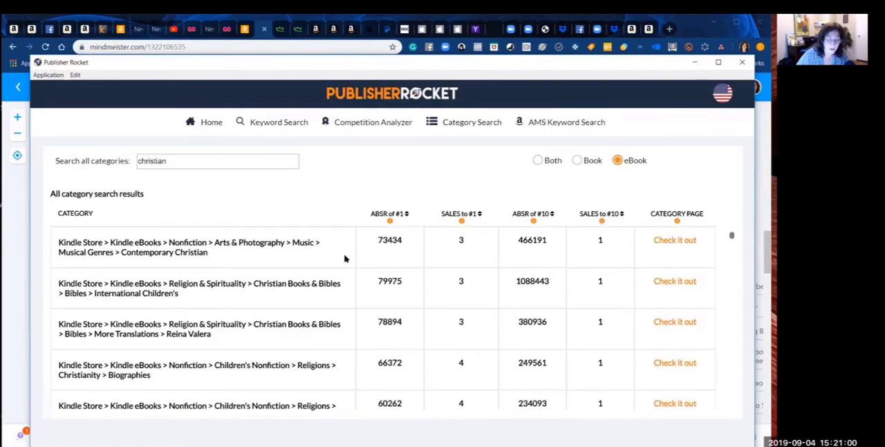
pyautogui.scroll(-1, 344, 258)
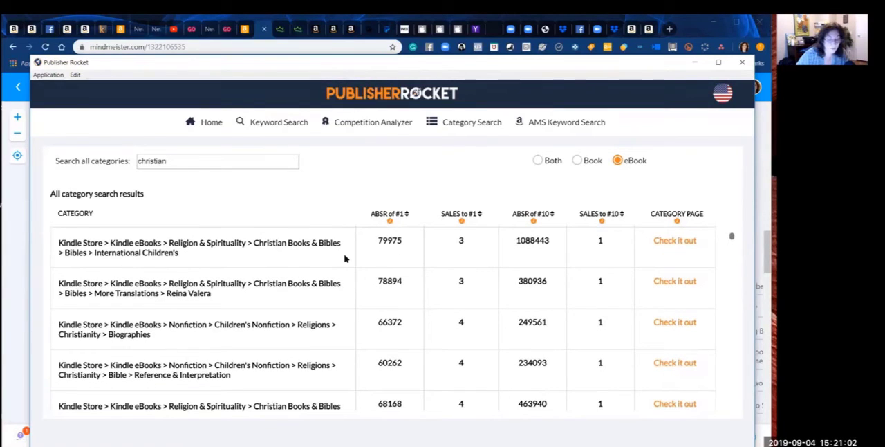
pyautogui.scroll(-3, 344, 258)
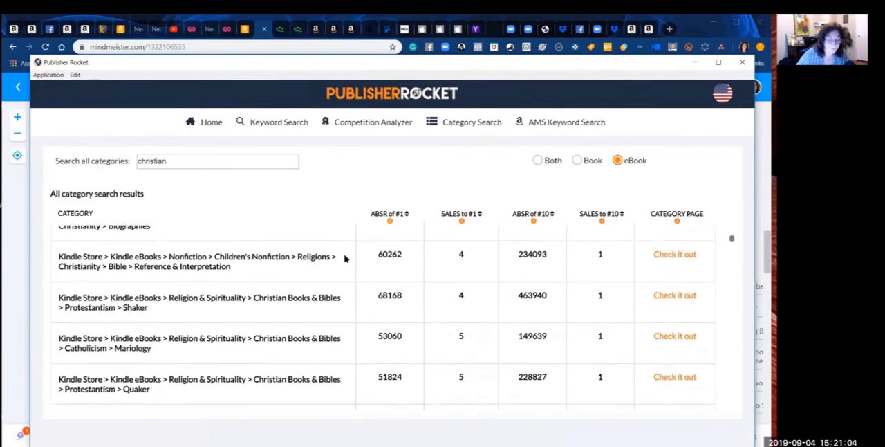
pyautogui.scroll(-3, 344, 258)
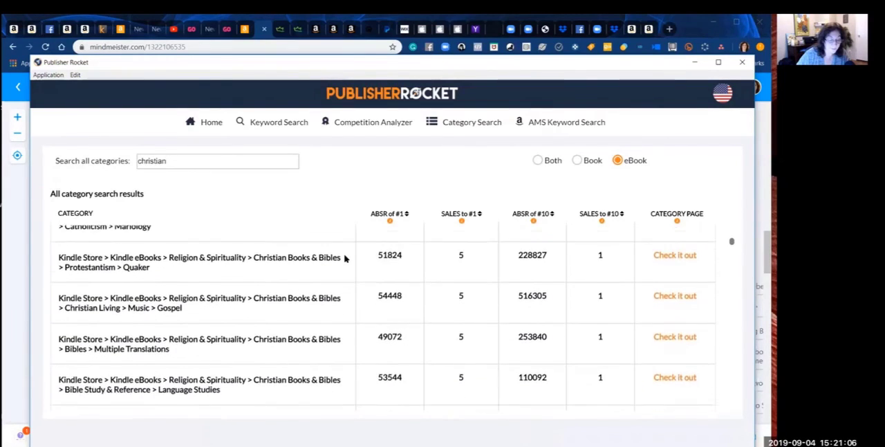
pyautogui.scroll(-3, 344, 258)
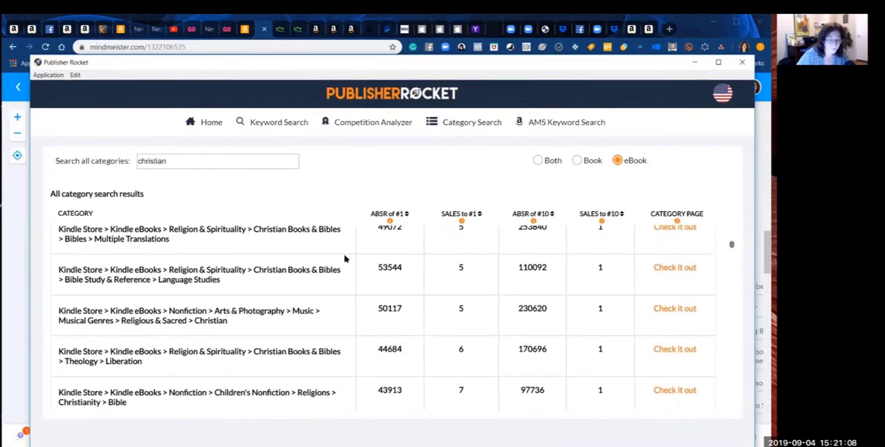
pyautogui.scroll(-1, 344, 258)
pyautogui.scroll(3, 344, 258)
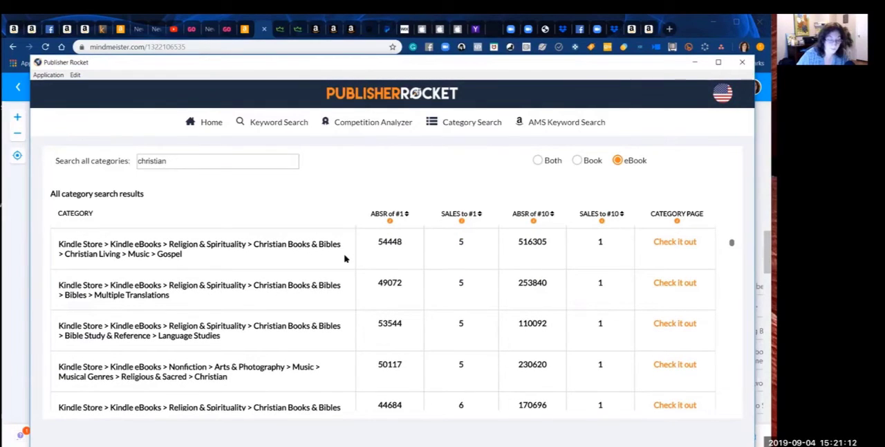
pyautogui.scroll(1, 345, 258)
pyautogui.scroll(-3, 344, 258)
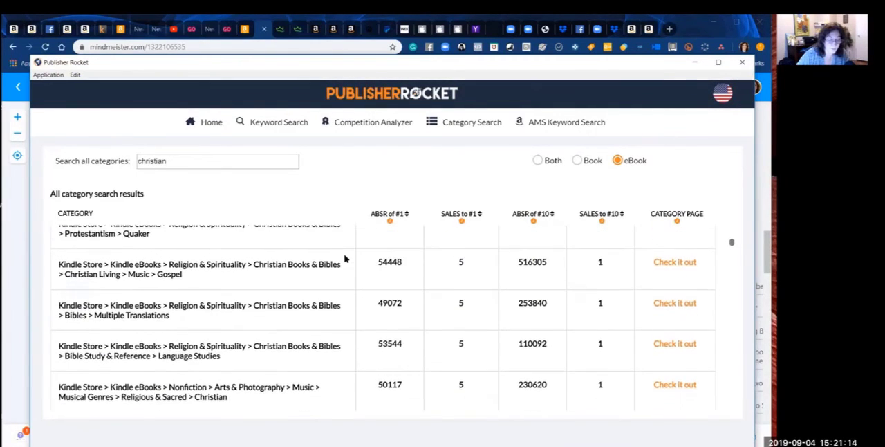
pyautogui.scroll(-1, 344, 258)
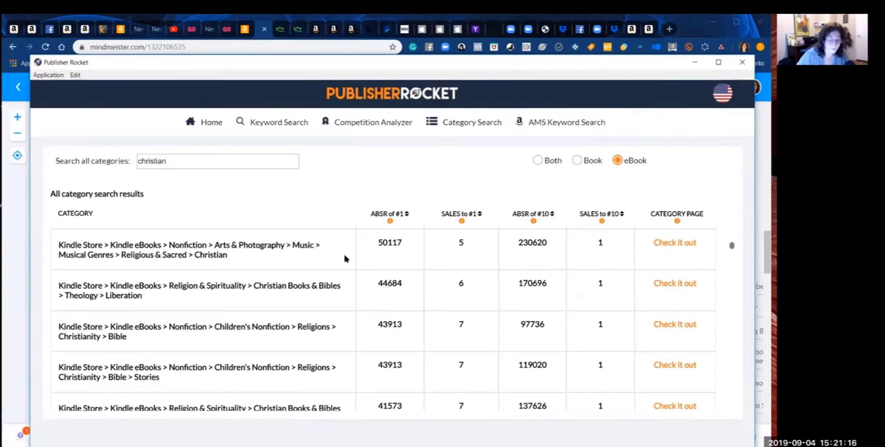
pyautogui.scroll(1, 345, 258)
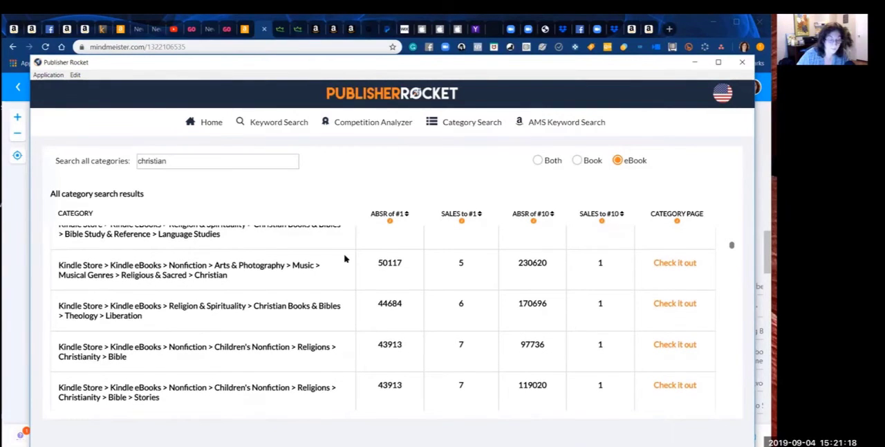
pyautogui.scroll(-4, 345, 258)
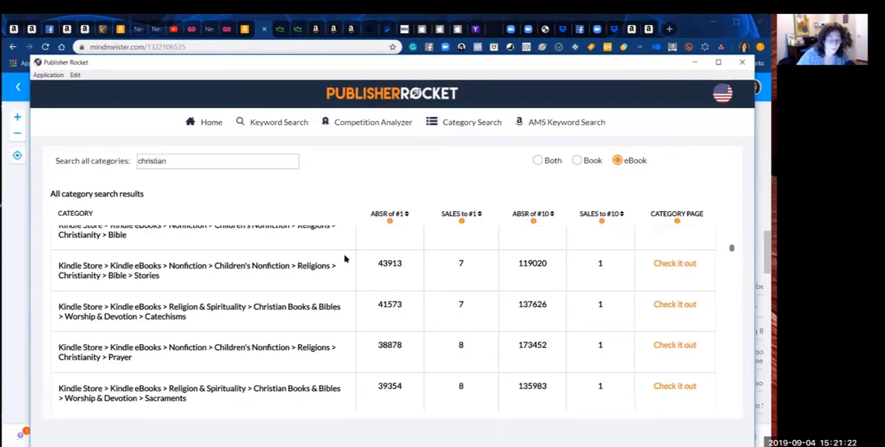
pyautogui.scroll(-1, 344, 258)
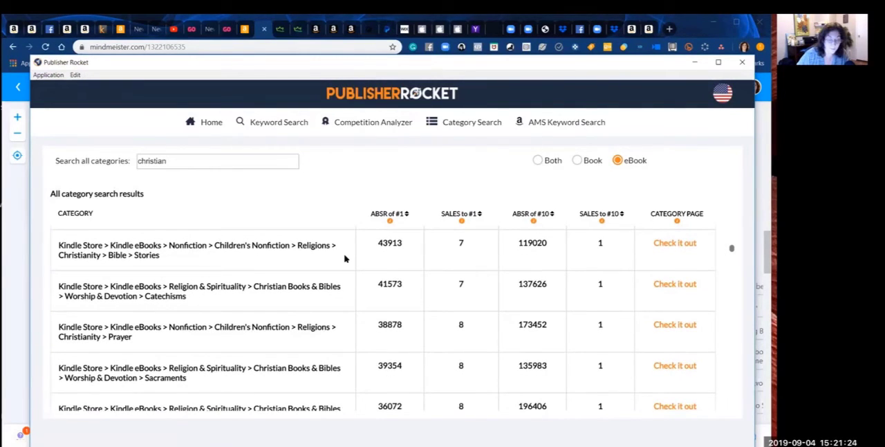
pyautogui.scroll(-1, 344, 258)
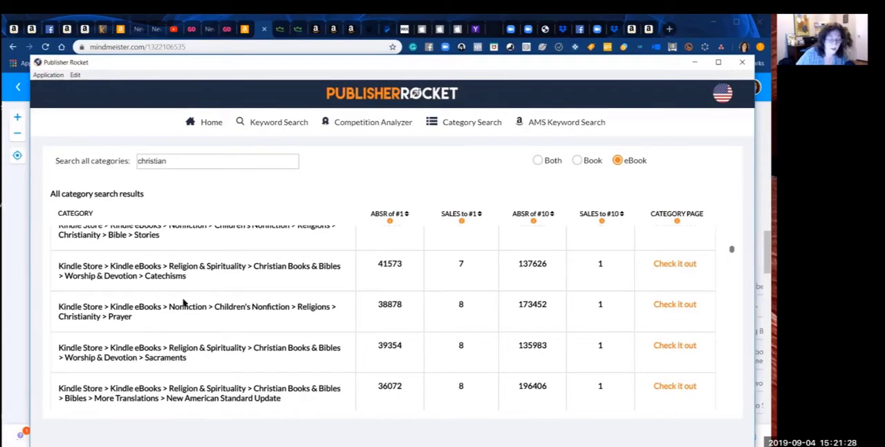
pyautogui.moveTo(144, 321); pyautogui.dragTo(54, 268)
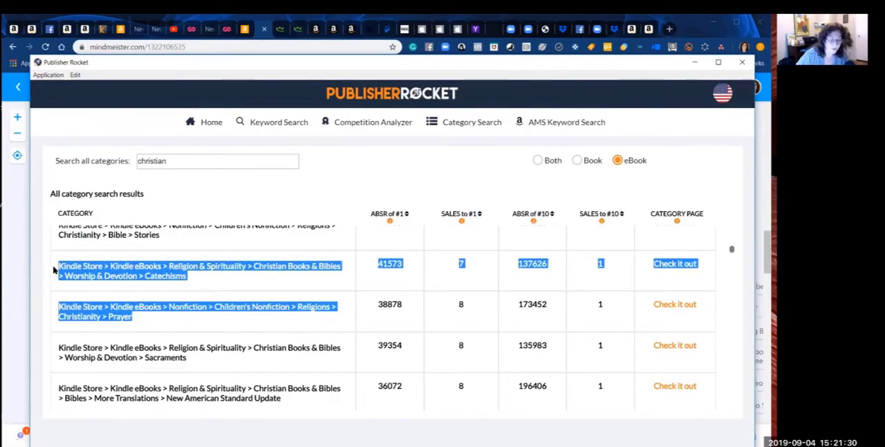
pyautogui.click(194, 279)
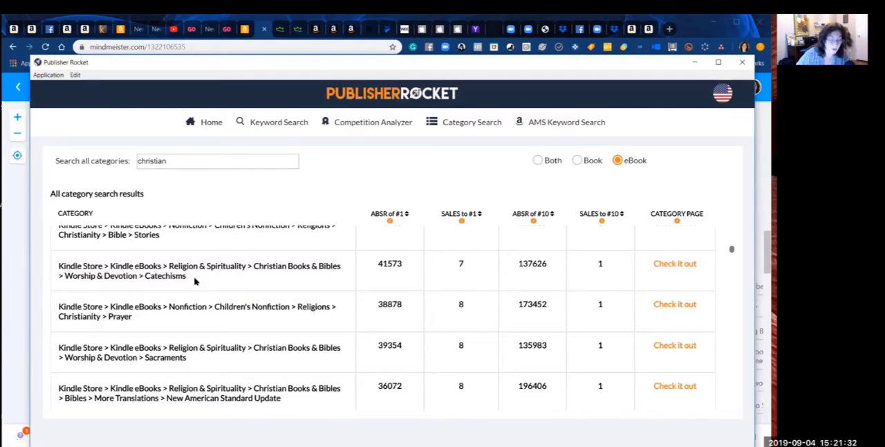
pyautogui.moveTo(186, 276); pyautogui.dragTo(51, 263)
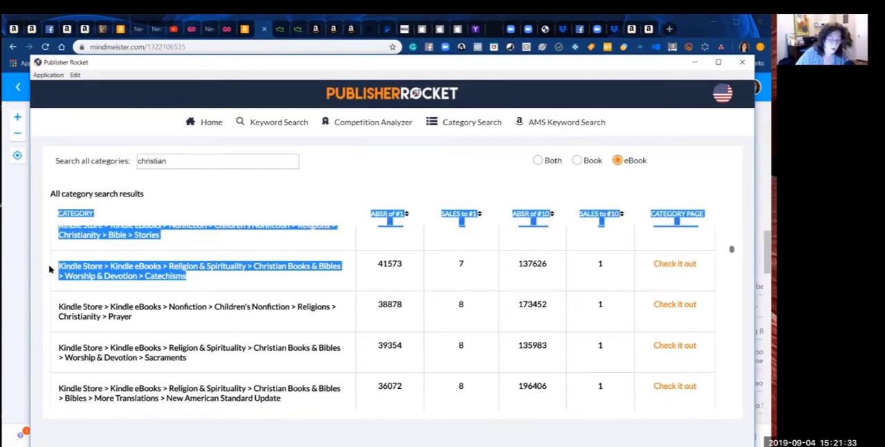
pyautogui.click(194, 283)
# Step: Copy the Christian Books & Bibles > Worship & Devotion > Catechisms category path into the Word document below the Appreciation entry, then return to Publisher Rocket
pyautogui.moveTo(193, 281); pyautogui.dragTo(55, 271)
pyautogui.hotkey('ctrl', 'c')
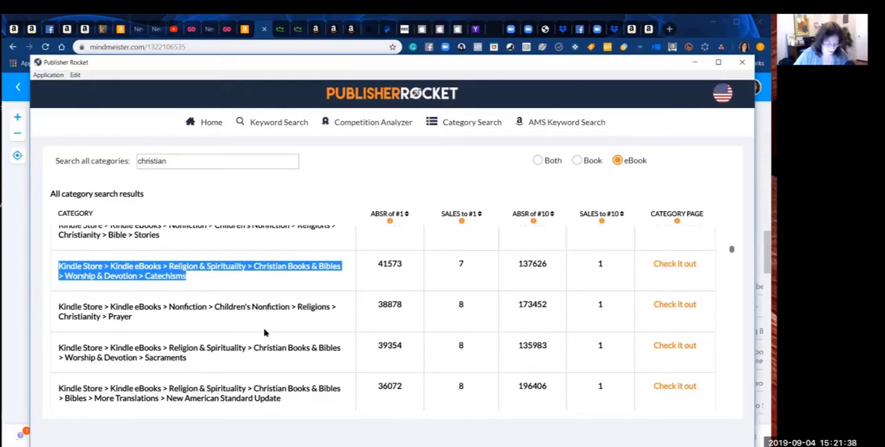
pyautogui.moveTo(344, 433)
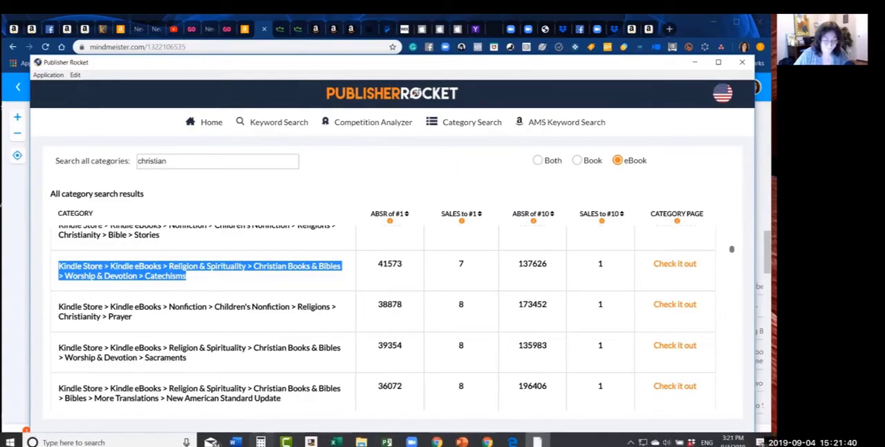
pyautogui.click(235, 441)
pyautogui.click(221, 418)
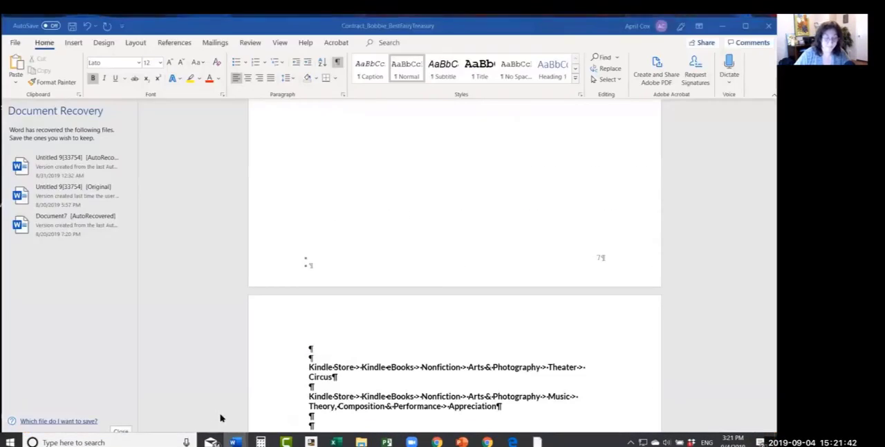
pyautogui.click(330, 424)
pyautogui.hotkey('ctrl', 'v')
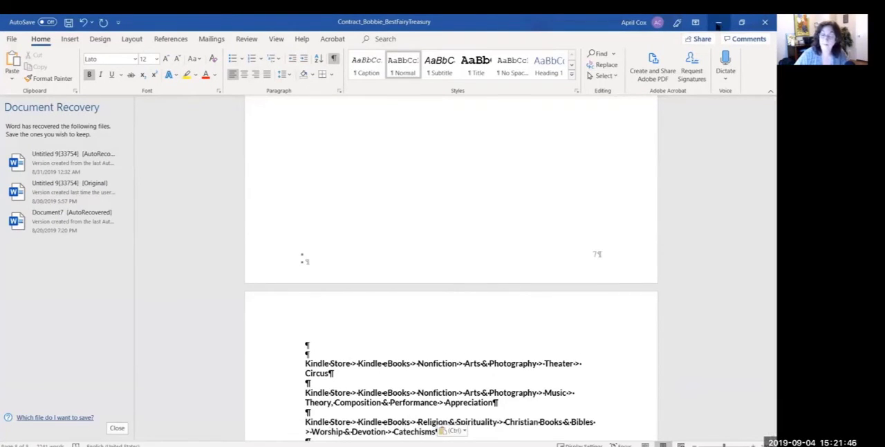
pyautogui.click(719, 22)
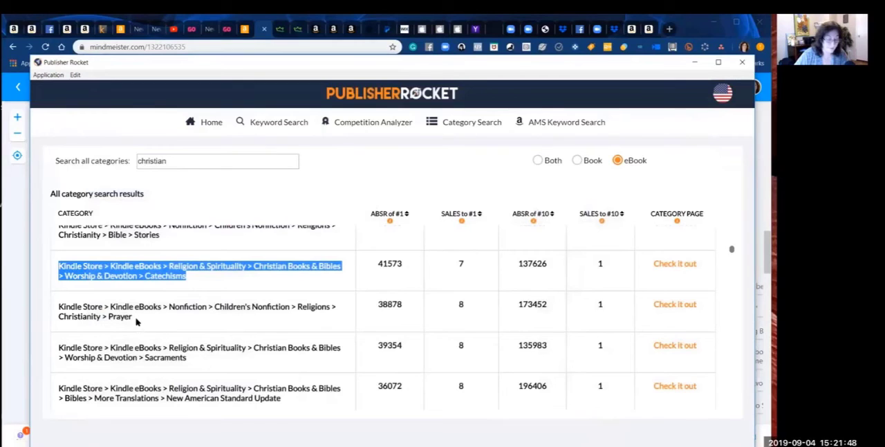
# Step: Copy the Children's Nonfiction > Religions > Christianity > Prayer category path into the Word document, below the Catechisms entry with a blank line between
pyautogui.moveTo(135, 320); pyautogui.dragTo(51, 311)
pyautogui.hotkey('ctrl', 'c')
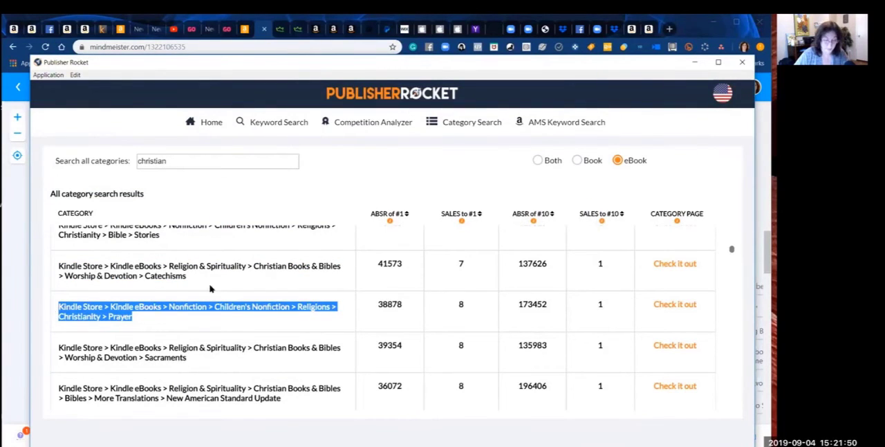
pyautogui.click(235, 442)
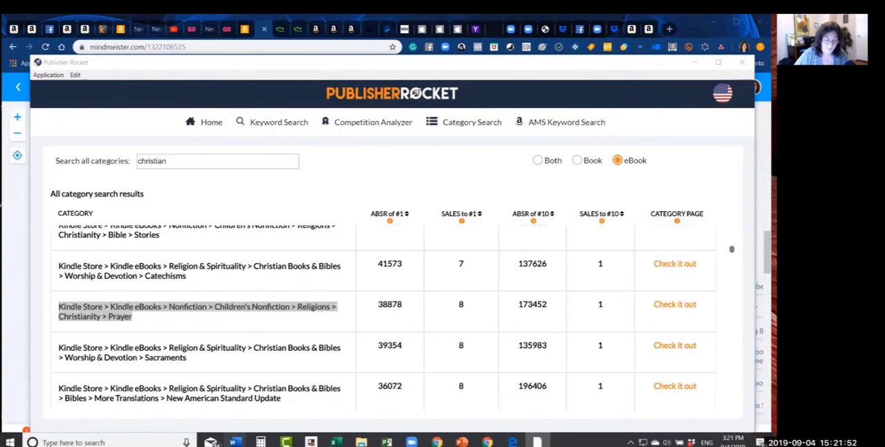
pyautogui.click(223, 400)
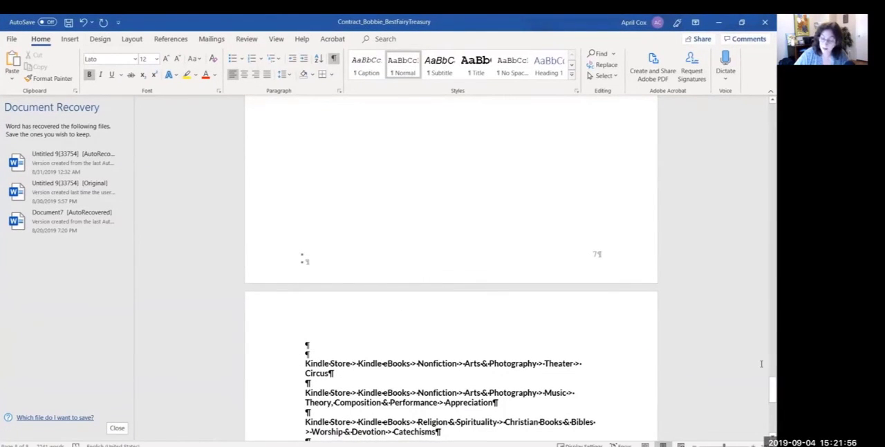
pyautogui.scroll(-4, 765, 393)
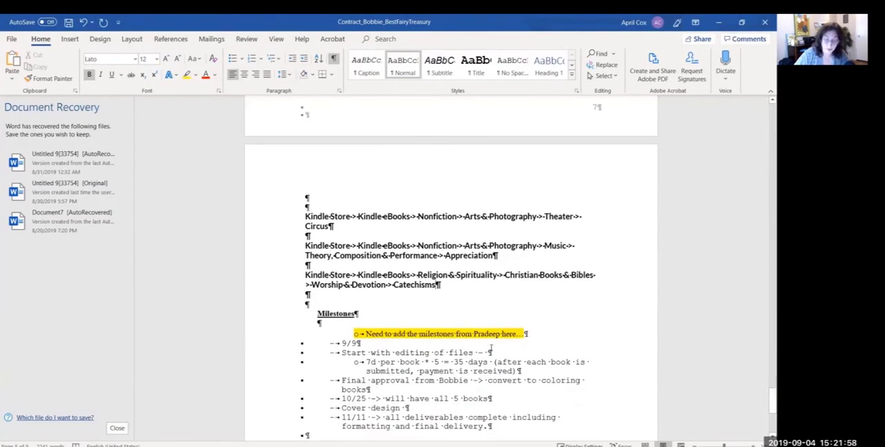
pyautogui.press('Return')
pyautogui.press('Return')
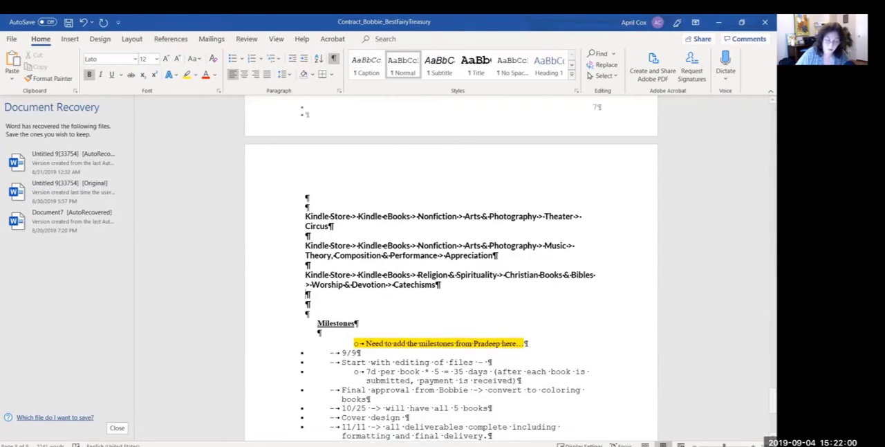
pyautogui.hotkey('ctrl', 'v')
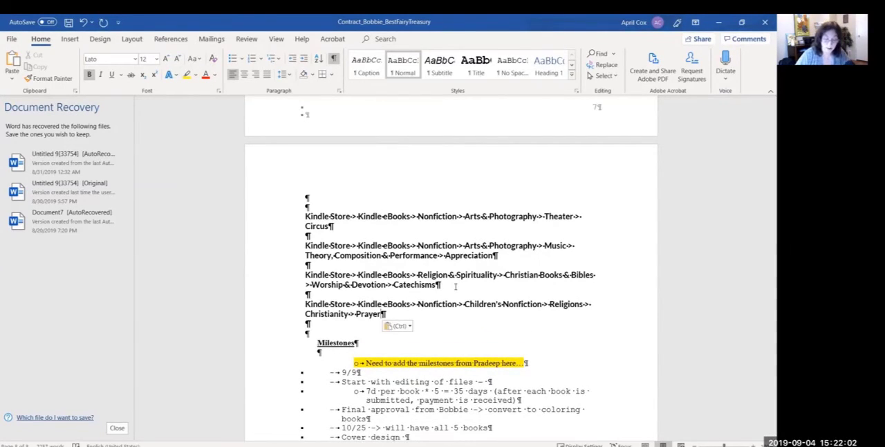
# Step: Add an empty line below the Prayer entry in the Word document and return to Publisher Rocket
pyautogui.press('Return')
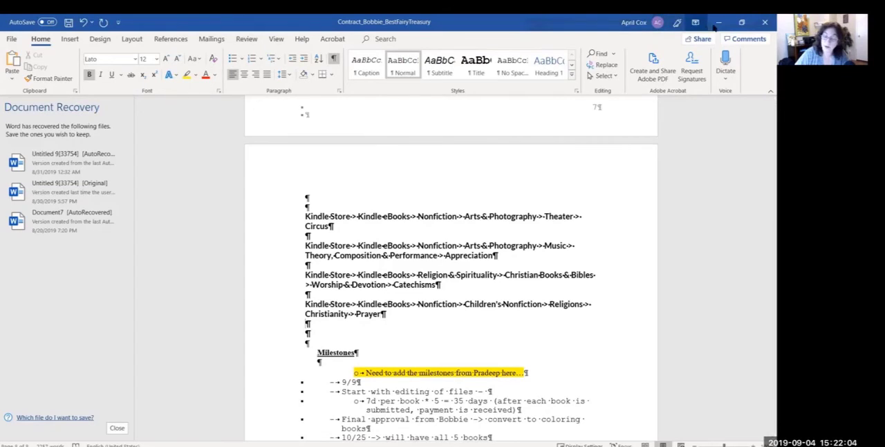
pyautogui.hotkey('alt', 'Tab')
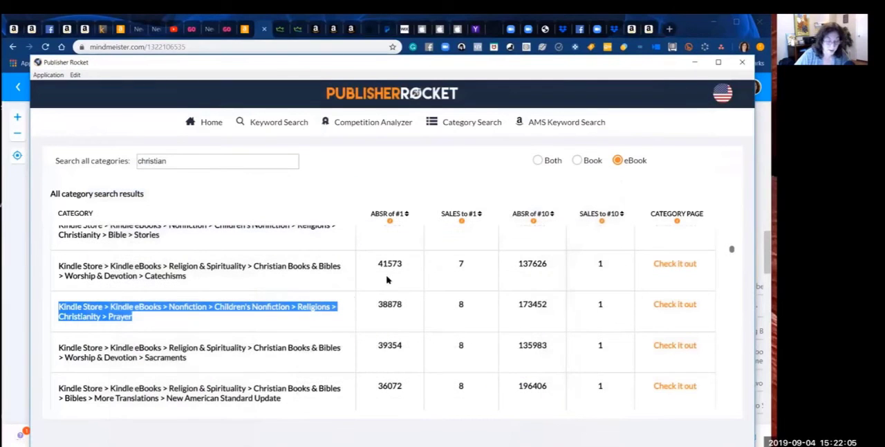
pyautogui.click(199, 360)
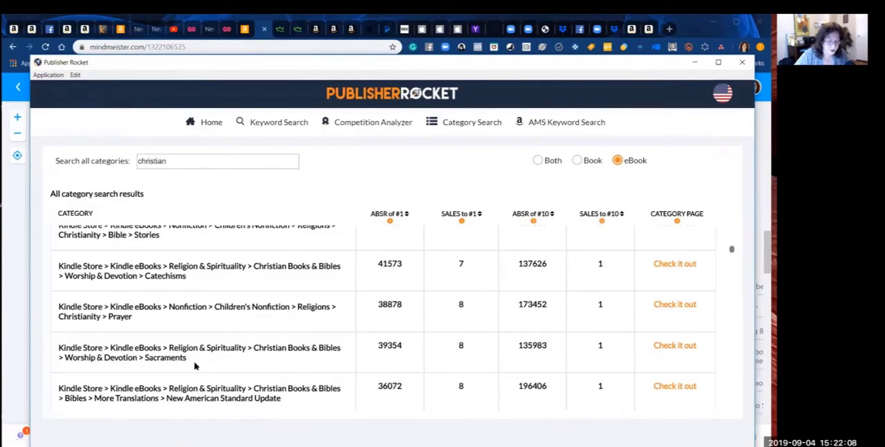
pyautogui.moveTo(195, 367); pyautogui.dragTo(55, 351)
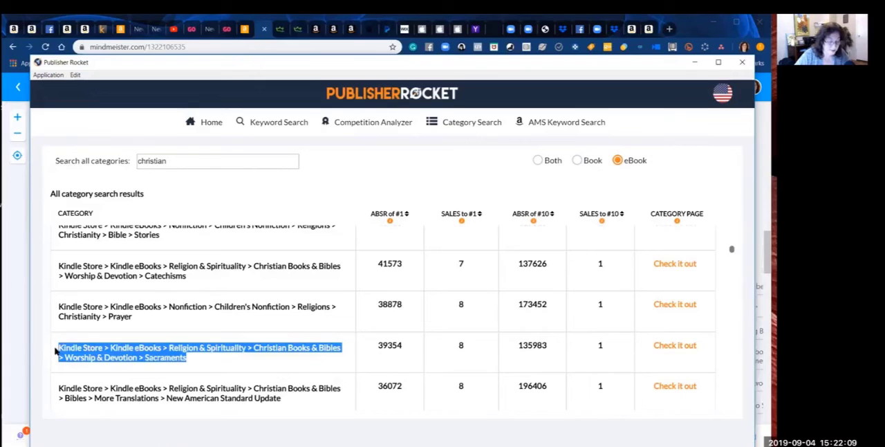
pyautogui.click(197, 361)
# Step: Copy the Christian Books & Bibles > Catholicism > Roman Catholicism category path into the Word document below the Prayer entry, leaving a blank line between
pyautogui.scroll(-3, 197, 362)
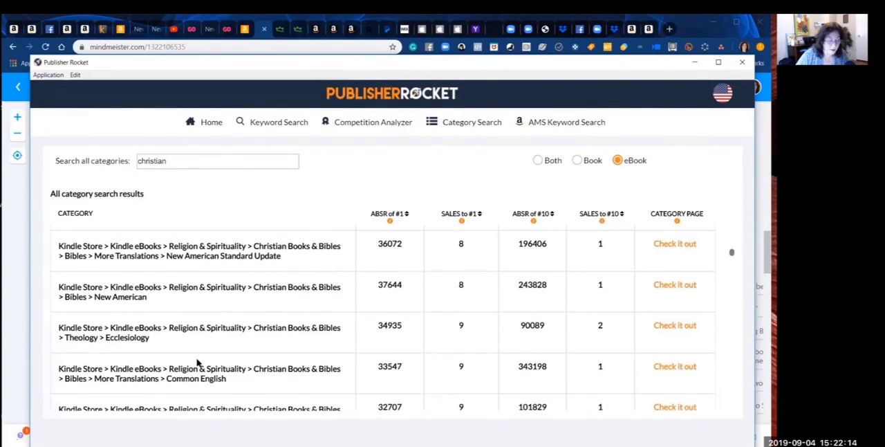
pyautogui.scroll(-3, 198, 363)
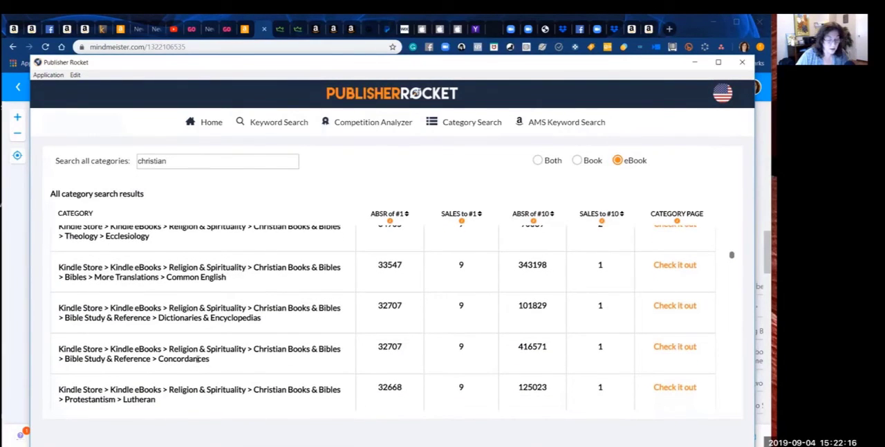
pyautogui.scroll(-3, 198, 359)
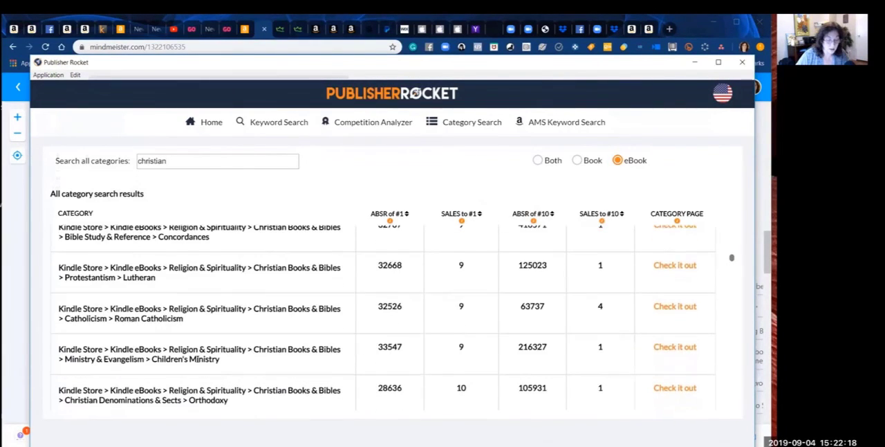
pyautogui.scroll(-3, 197, 359)
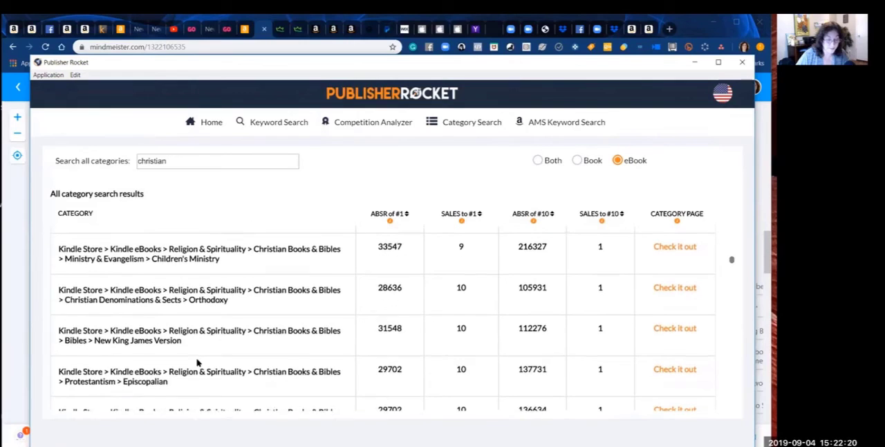
pyautogui.scroll(2, 197, 362)
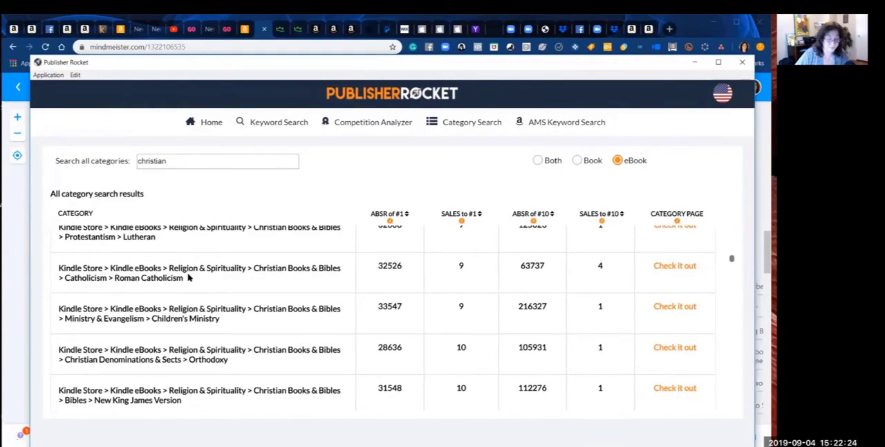
pyautogui.moveTo(188, 277); pyautogui.dragTo(58, 269)
pyautogui.hotkey('ctrl', 'c')
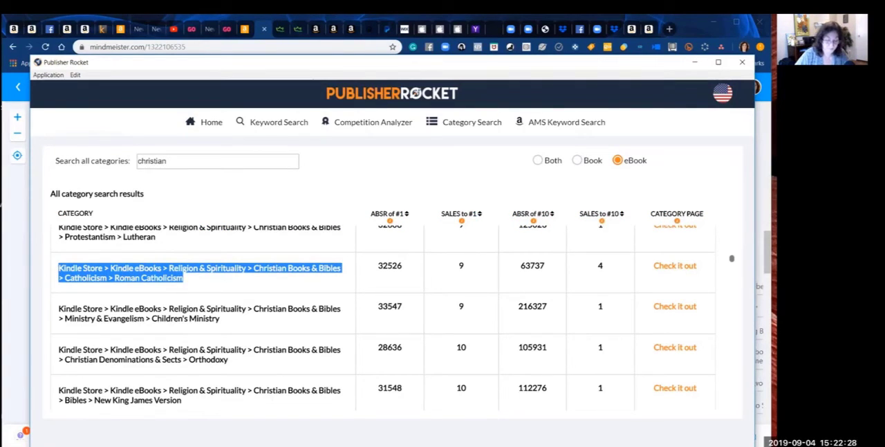
pyautogui.moveTo(297, 444)
pyautogui.click(235, 442)
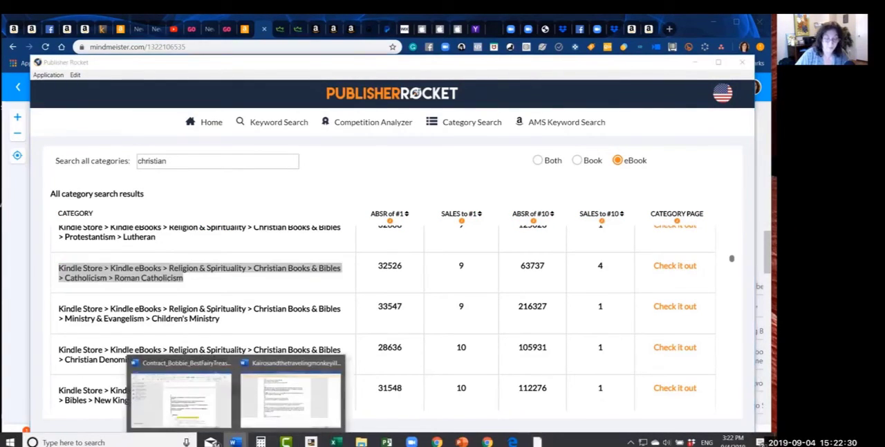
pyautogui.click(204, 402)
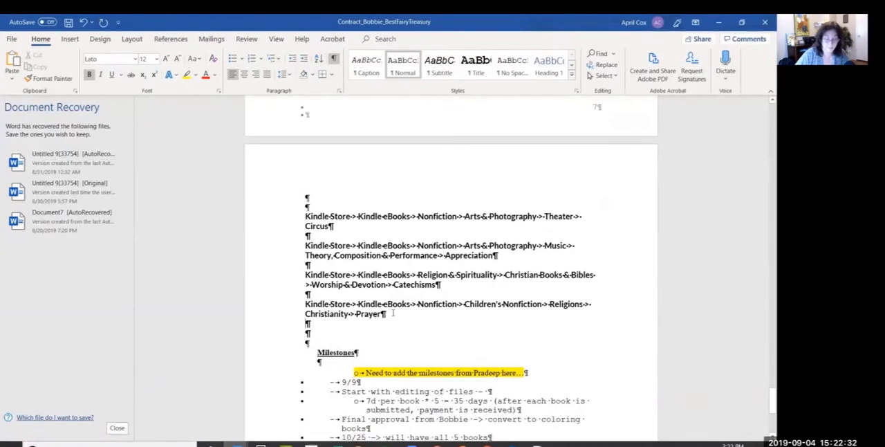
pyautogui.click(346, 328)
pyautogui.press('Return')
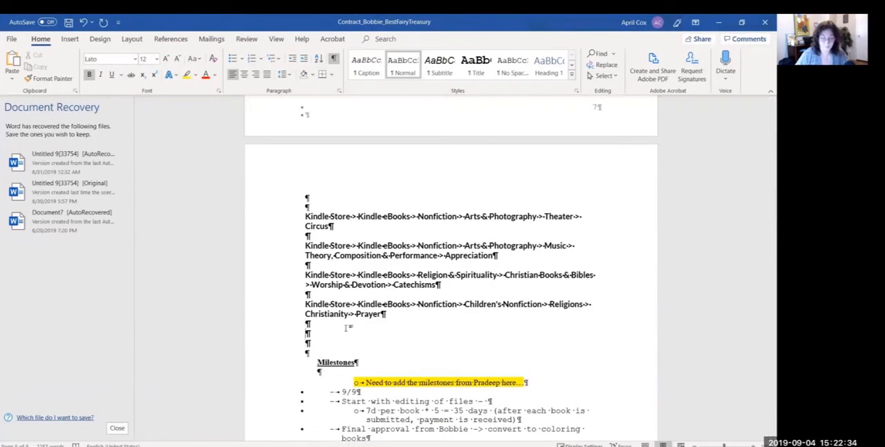
pyautogui.hotkey('ctrl', 'v')
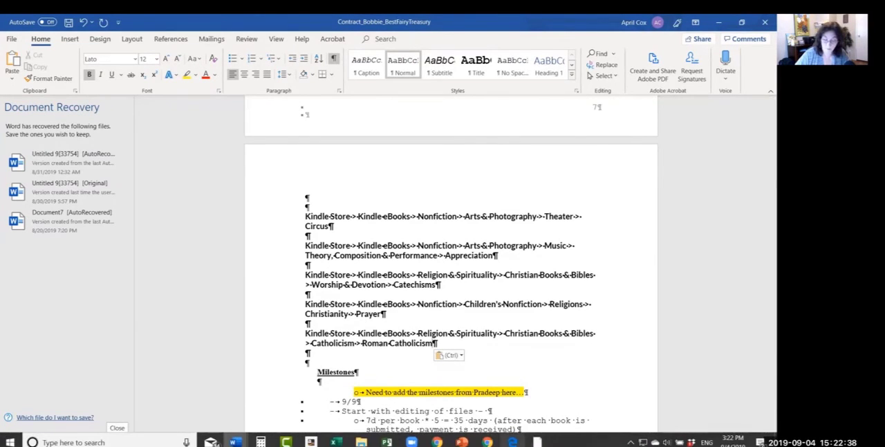
# Step: Return to Publisher Rocket and examine the "christian" results from Children's Ministry down to Ministry & Evangelism > Preaching for relevant topics
pyautogui.click(537, 442)
pyautogui.click(213, 332)
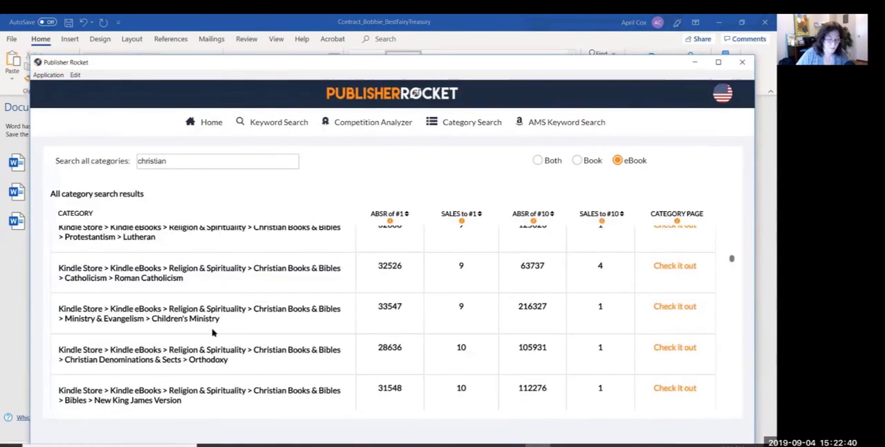
pyautogui.scroll(-1, 212, 333)
pyautogui.scroll(-5, 213, 332)
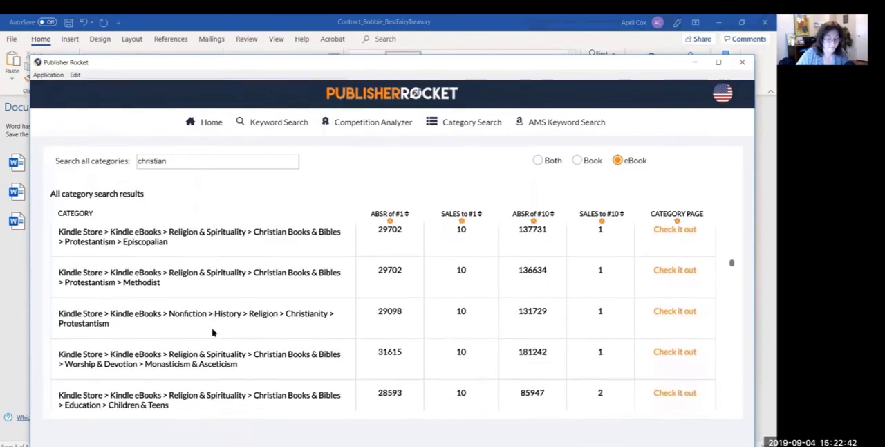
pyautogui.scroll(-5, 212, 332)
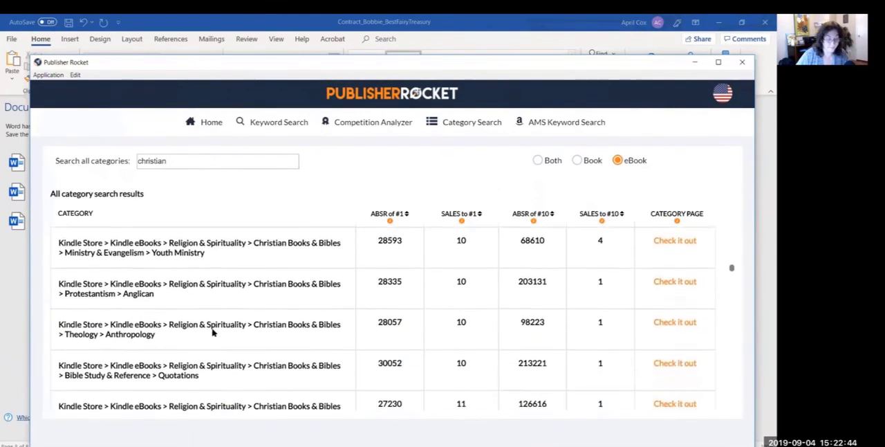
pyautogui.scroll(-4, 213, 332)
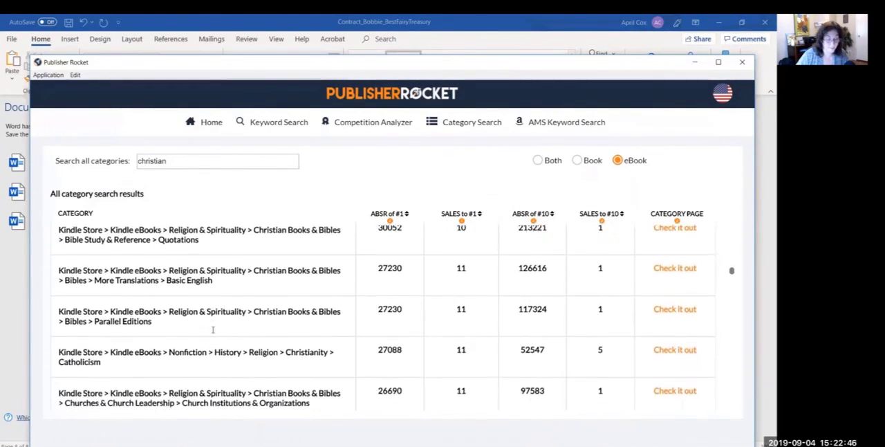
pyautogui.scroll(-3, 212, 330)
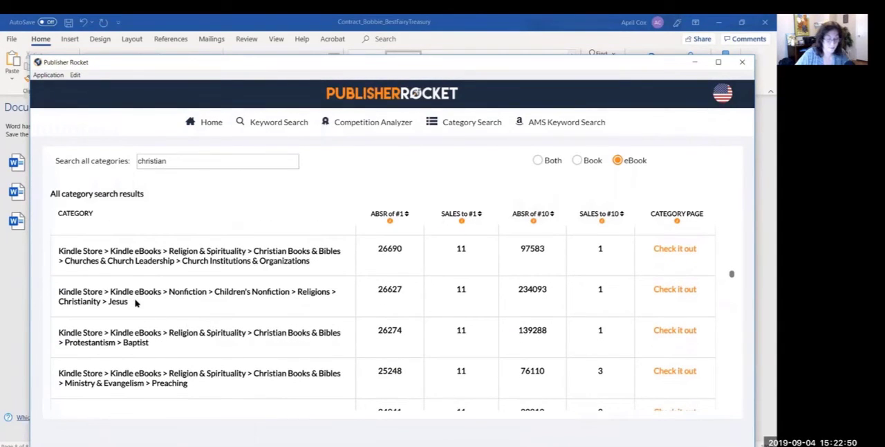
# Step: Copy the Children's Nonfiction > Religions > Christianity > Jesus category path into the Word document, below the Roman Catholicism entry with a blank line between
pyautogui.moveTo(136, 302); pyautogui.dragTo(70, 291)
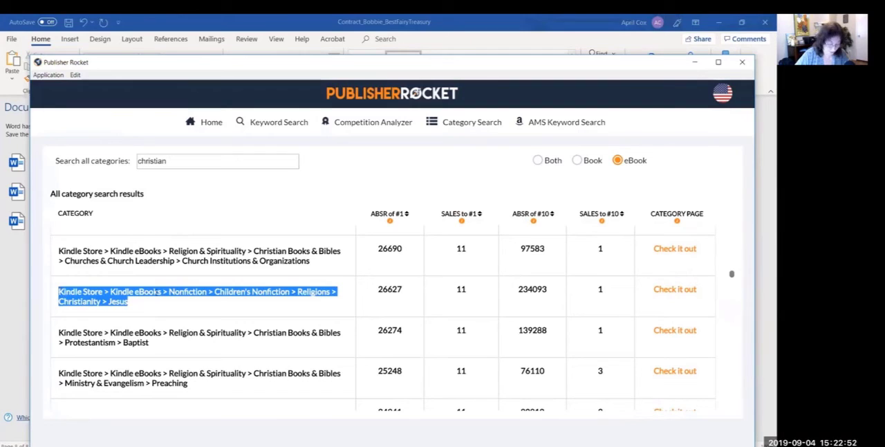
pyautogui.moveTo(386, 431)
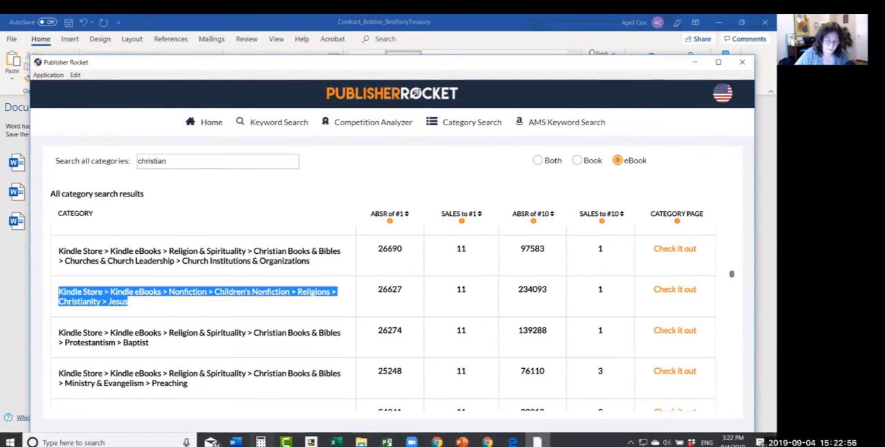
pyautogui.click(236, 442)
pyautogui.click(208, 414)
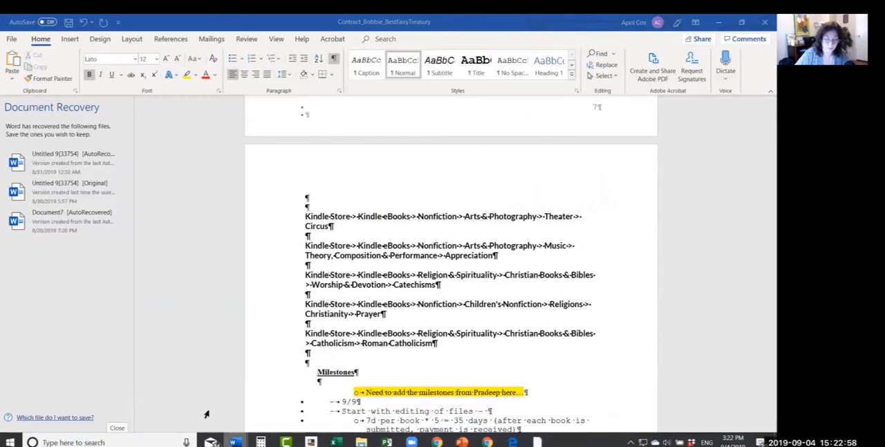
pyautogui.click(367, 361)
pyautogui.press('Return')
pyautogui.press('Return')
pyautogui.write("Kindle Store > Kindle eBooks > Nonfiction > Children's Nonfiction > Religions > Christianity > Jesus")
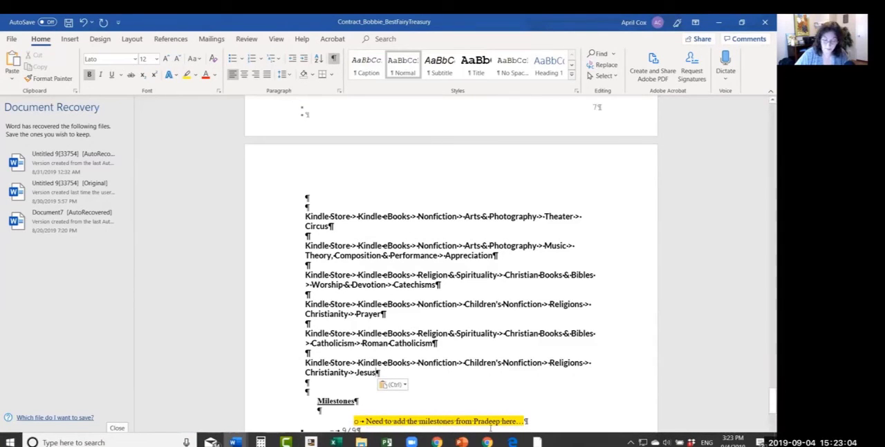
# Step: Return to Publisher Rocket and examine the "christian" results from Protestantism > Baptist down to Bible Study & Reference > Handbooks for relevant topics and sales figures
pyautogui.click(537, 442)
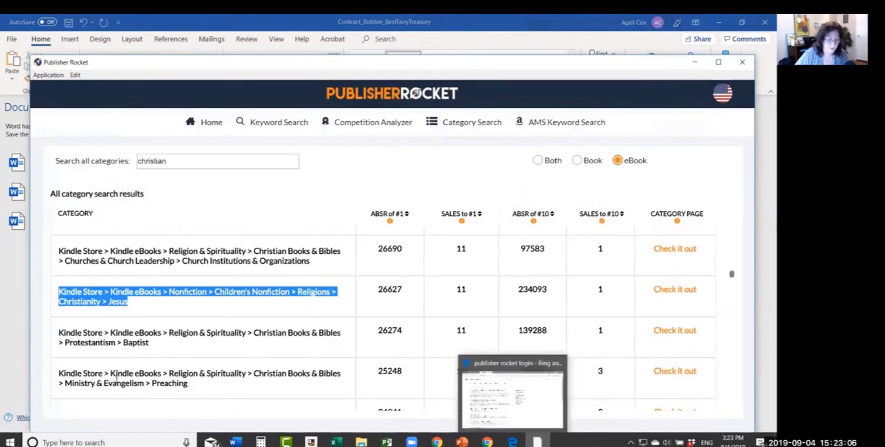
pyautogui.click(156, 351)
pyautogui.scroll(-2, 156, 351)
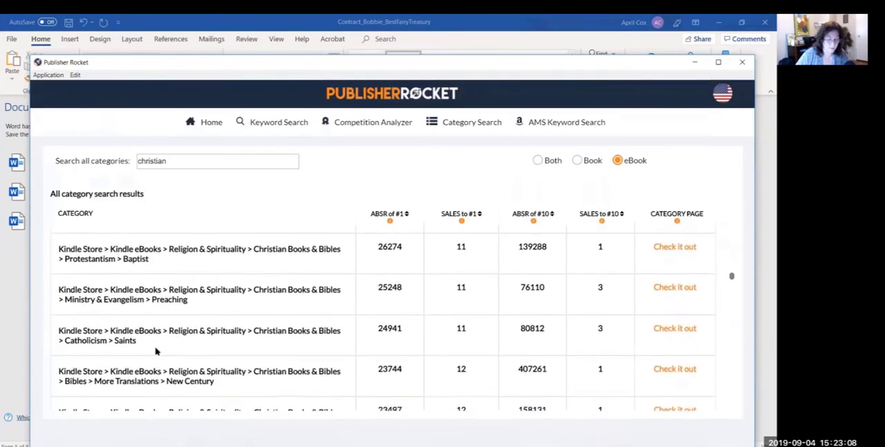
pyautogui.scroll(-1, 156, 351)
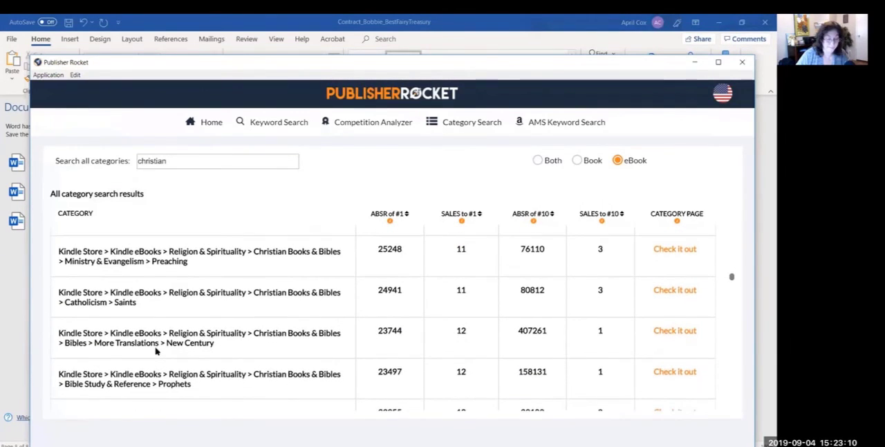
pyautogui.scroll(-1, 156, 351)
pyautogui.scroll(-1, 156, 351)
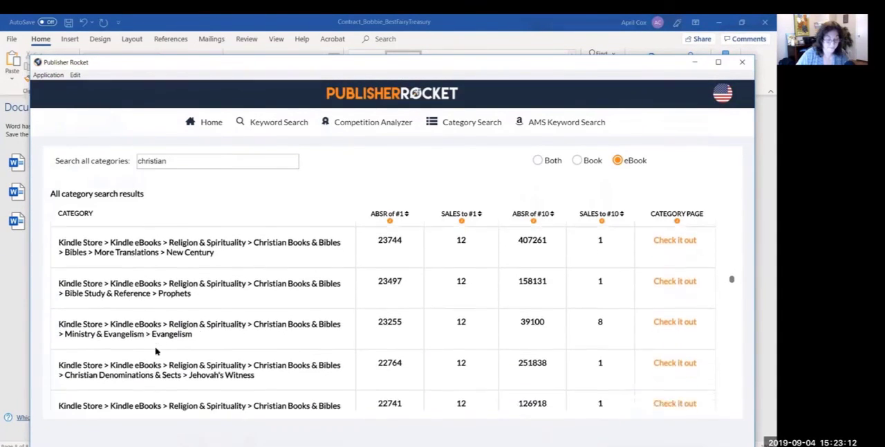
pyautogui.scroll(-1, 156, 352)
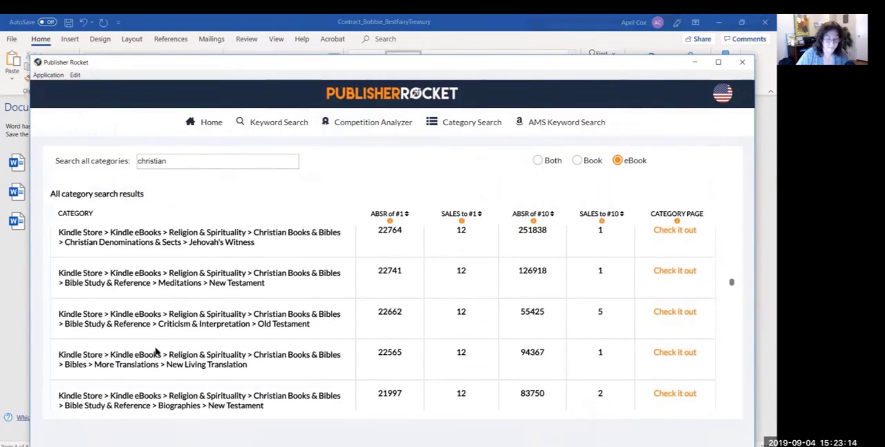
pyautogui.scroll(-2, 156, 352)
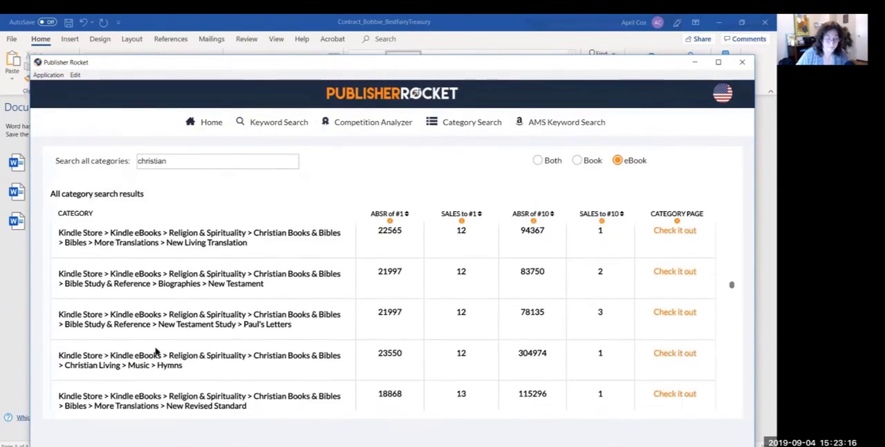
pyautogui.scroll(-2, 156, 351)
pyautogui.scroll(-4, 156, 351)
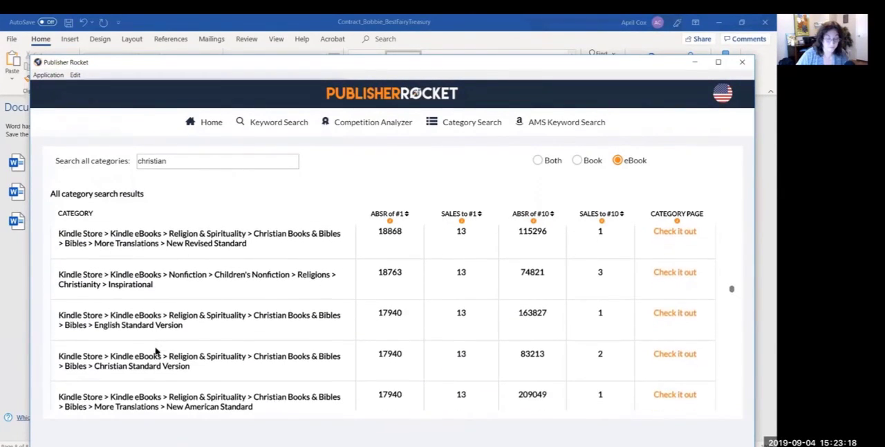
pyautogui.scroll(-1, 157, 351)
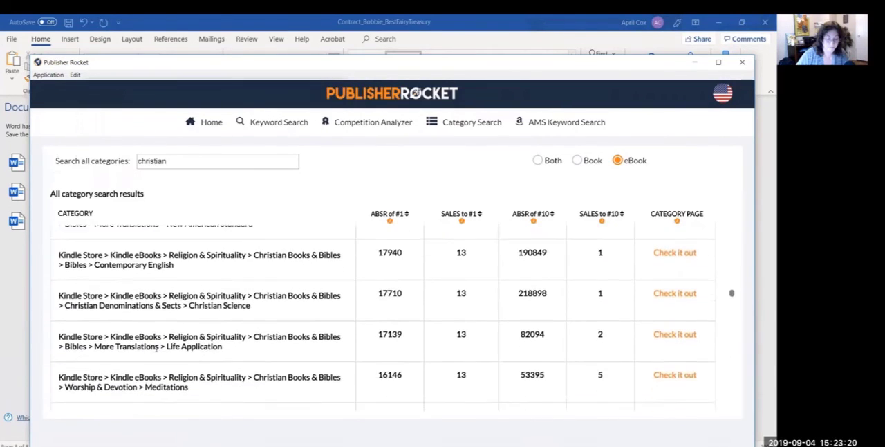
pyautogui.scroll(-8, 156, 352)
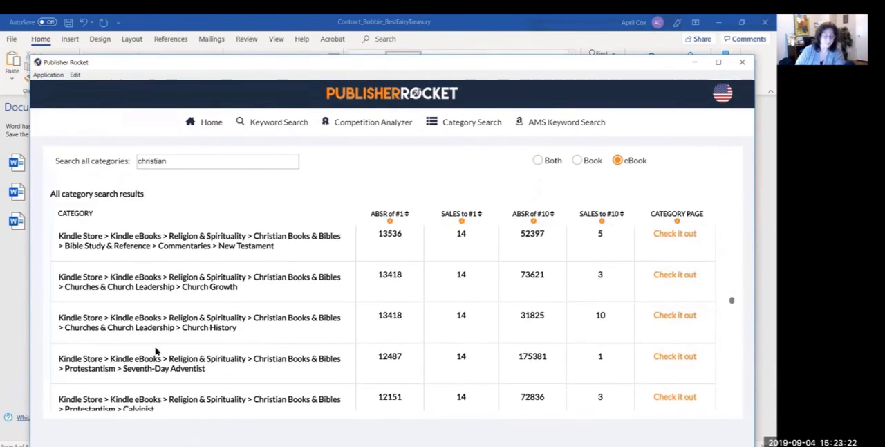
pyautogui.scroll(-4, 156, 352)
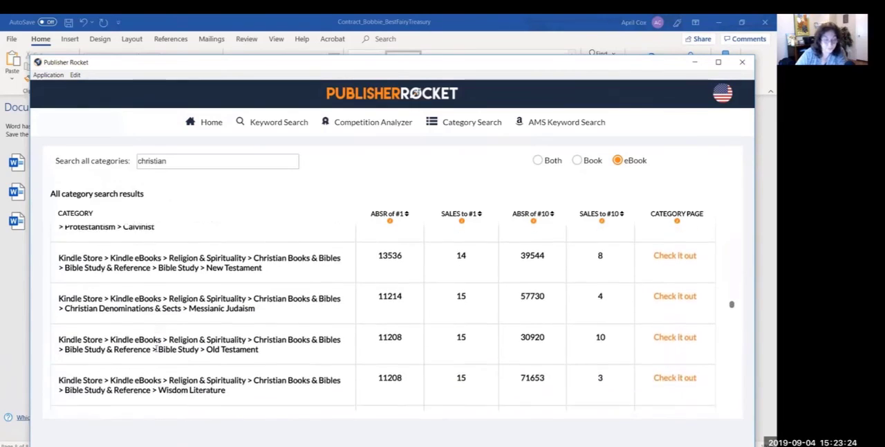
pyautogui.scroll(-2, 156, 351)
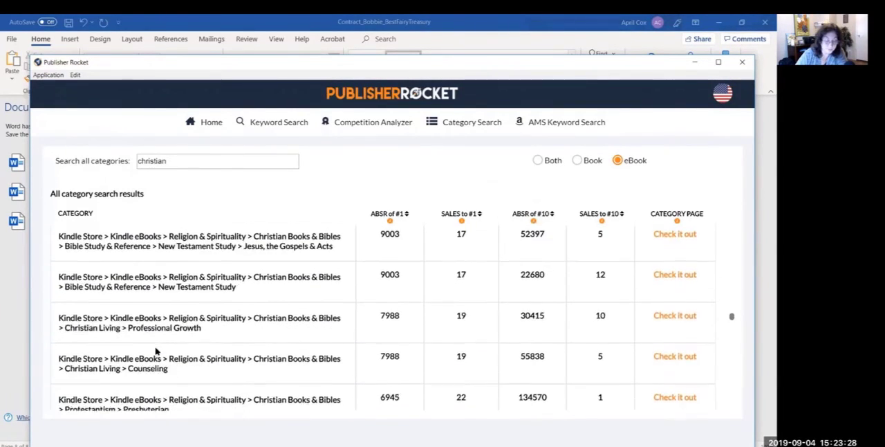
pyautogui.scroll(-1, 156, 351)
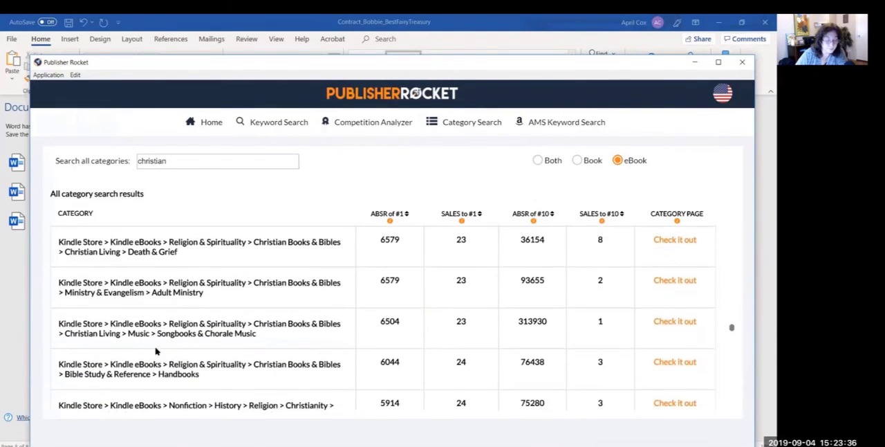
# Step: Copy the Christian Books & Bibles > Worship & Devotion > Prayer Books category path into the Word document below the Jesus entry, and save the document
pyautogui.scroll(-4, 156, 348)
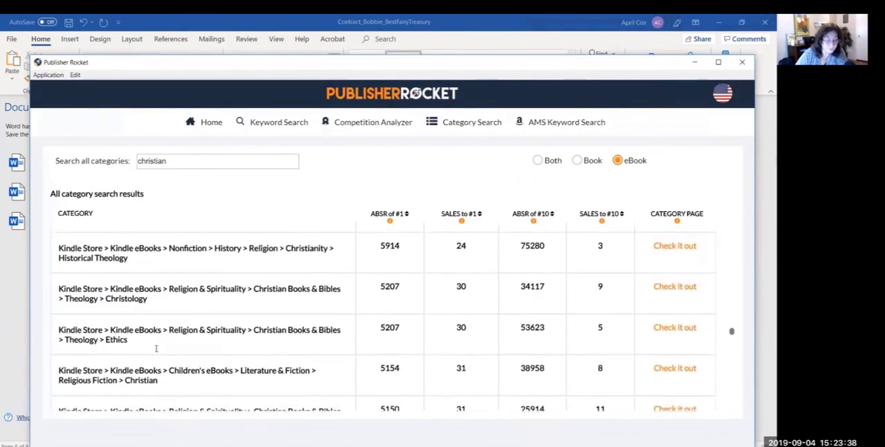
pyautogui.scroll(-4, 156, 349)
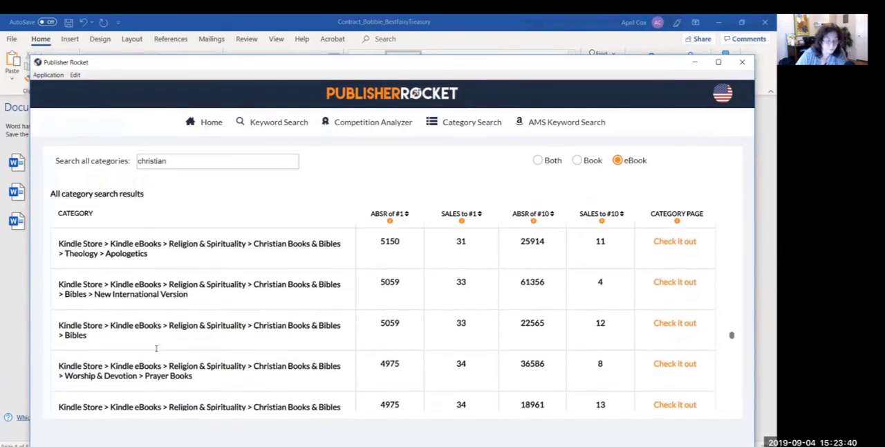
pyautogui.scroll(1, 156, 351)
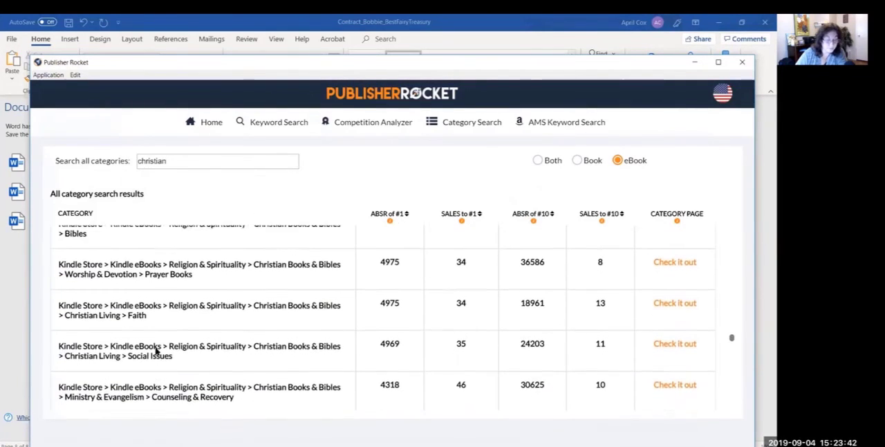
pyautogui.moveTo(201, 294); pyautogui.dragTo(59, 284)
pyautogui.hotkey('ctrl', 'c')
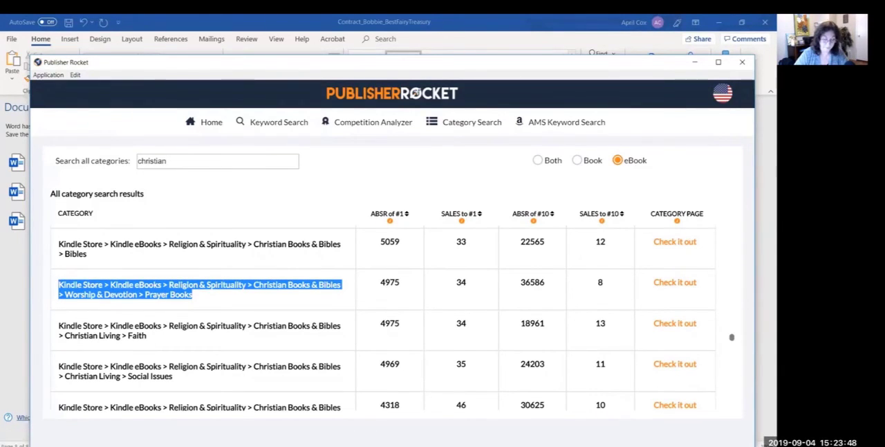
pyautogui.moveTo(235, 442)
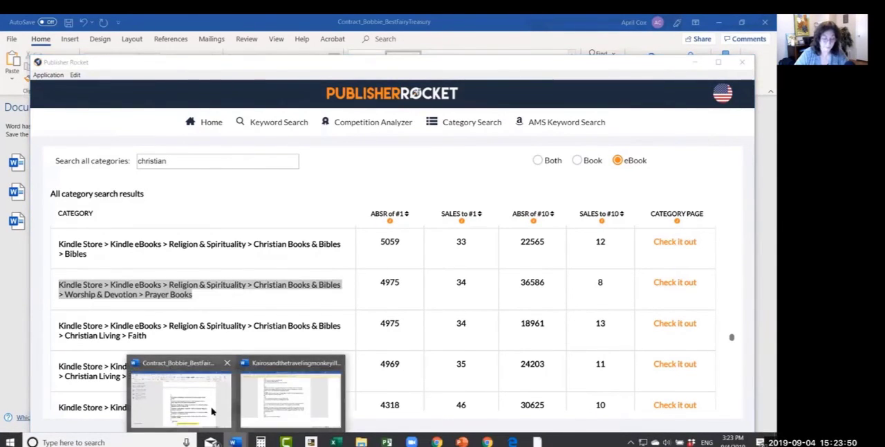
pyautogui.click(215, 411)
pyautogui.doubleClick(388, 380)
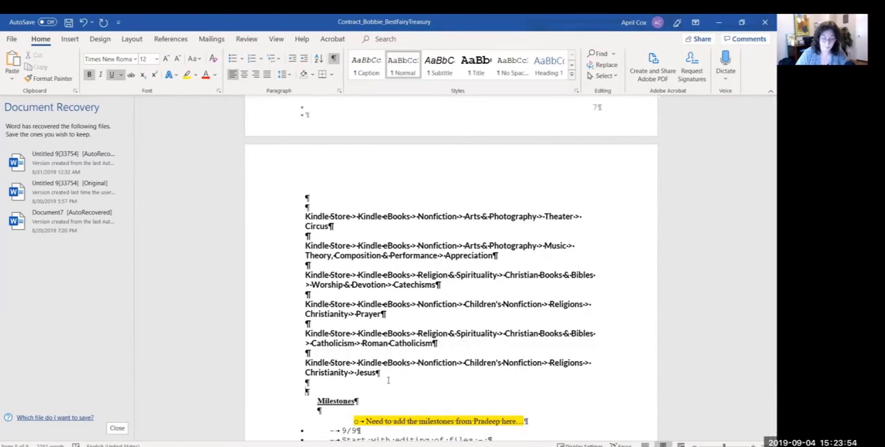
pyautogui.press('Return')
pyautogui.hotkey('ctrl', 'v')
pyautogui.press('Return')
pyautogui.press('Return')
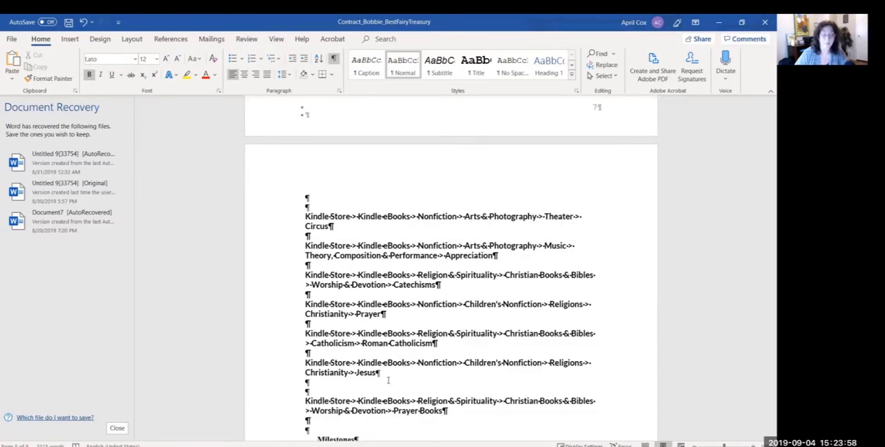
pyautogui.hotkey('ctrl', 's')
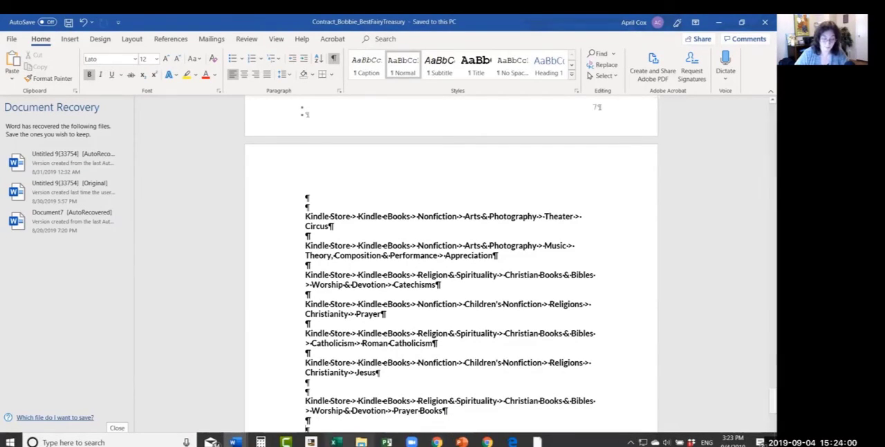
# Step: Return to Publisher Rocket and examine the "christian" results from Christian Living > Faith down to Christian Denominations & Sects > Amish for relevant topics
pyautogui.click(537, 442)
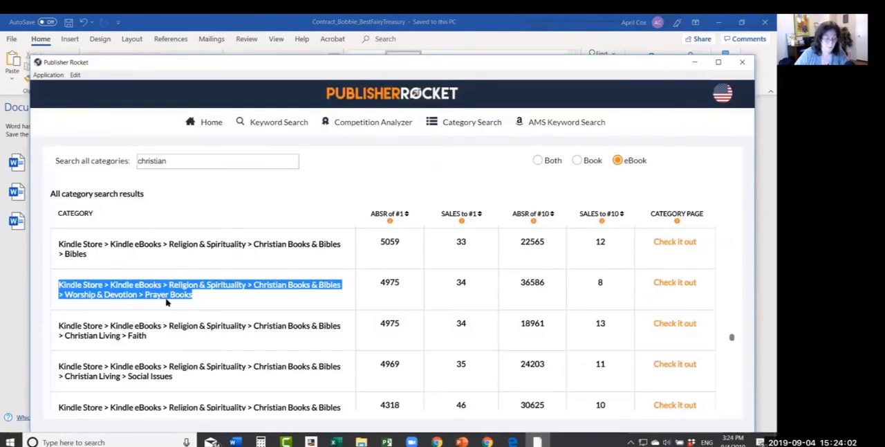
pyautogui.click(154, 341)
pyautogui.scroll(-3, 155, 341)
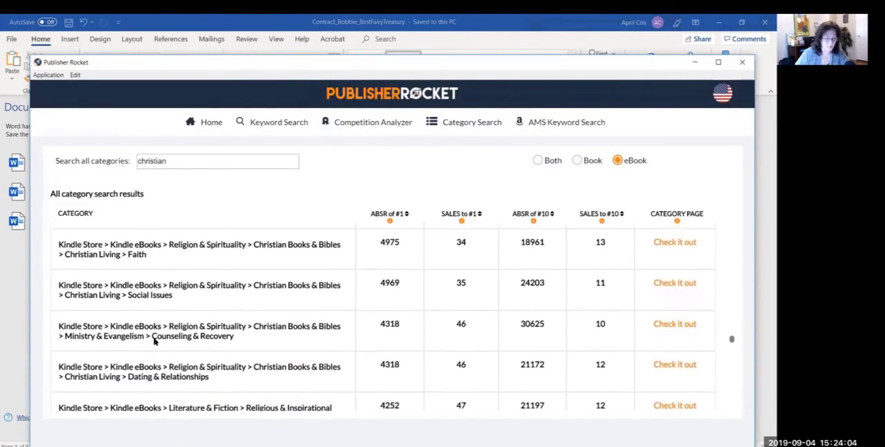
pyautogui.scroll(1, 154, 341)
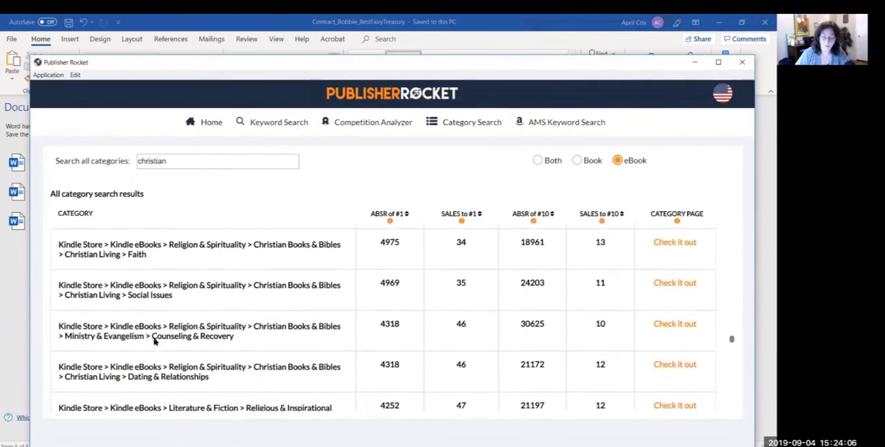
pyautogui.scroll(-2, 154, 341)
pyautogui.scroll(-4, 154, 341)
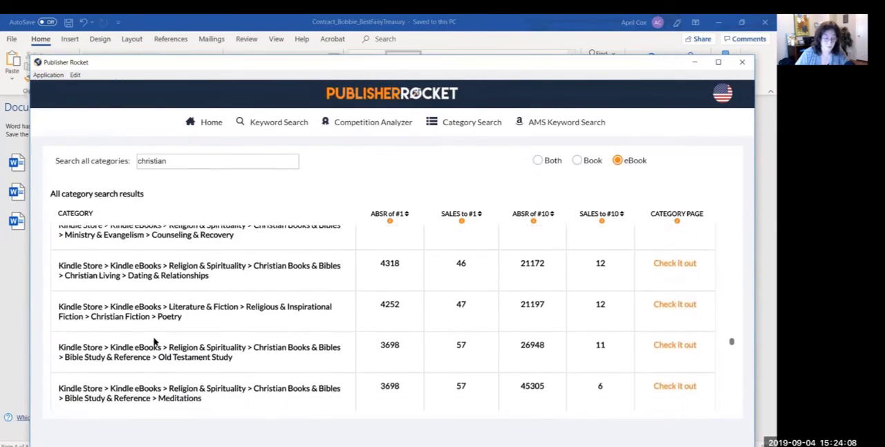
pyautogui.scroll(-4, 154, 341)
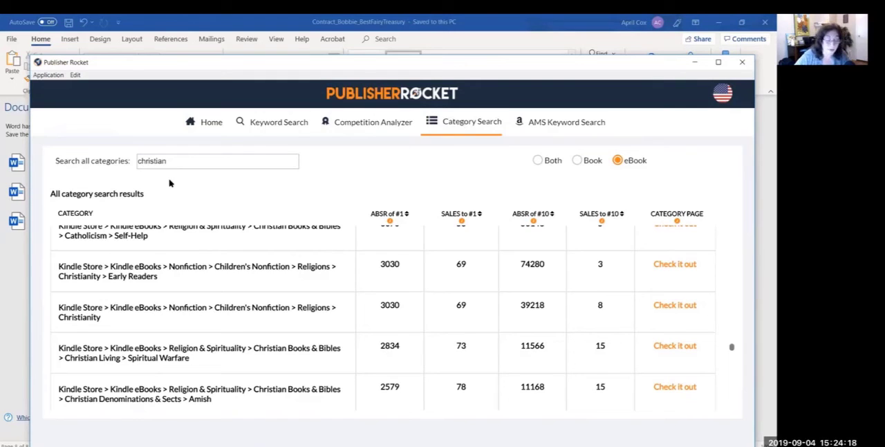
# Step: Clear the "christian" category search to return to the list of main eBook categories
pyautogui.write('\\')
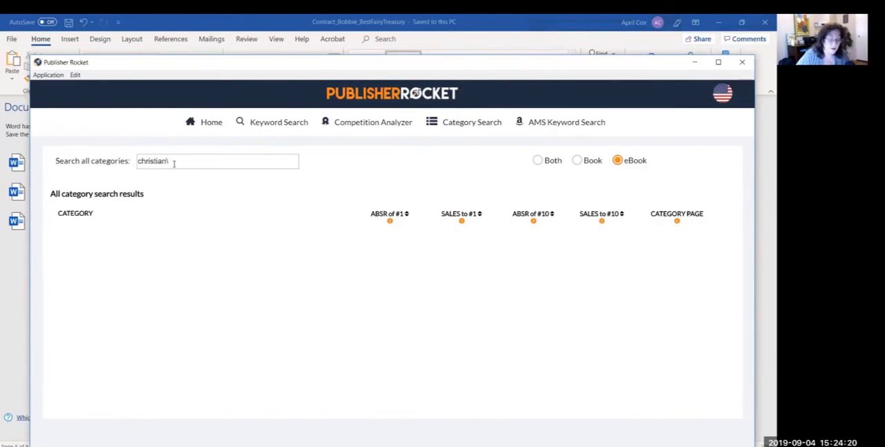
pyautogui.press('BackSpace')
pyautogui.press('BackSpace')
pyautogui.press('BackSpace')
pyautogui.press('BackSpace')
pyautogui.press('BackSpace')
pyautogui.press('BackSpace')
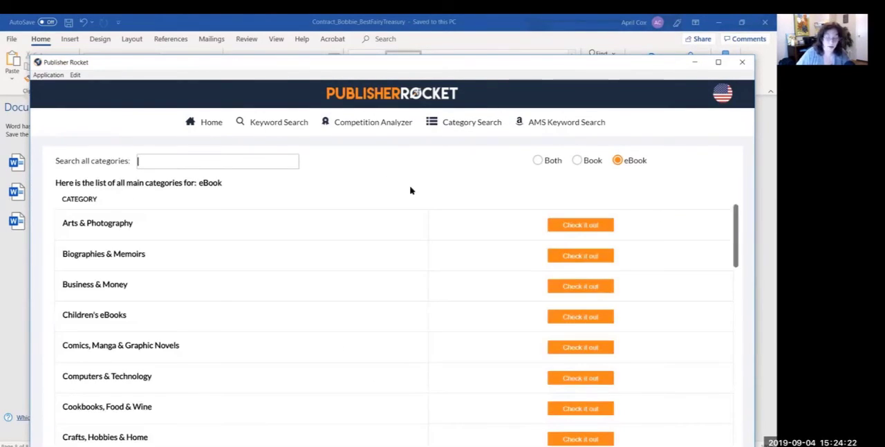
# Step: Open the Literature & Fiction eBook categories and sort them by sales to #1, lowest first
pyautogui.moveTo(735, 228); pyautogui.dragTo(745, 343)
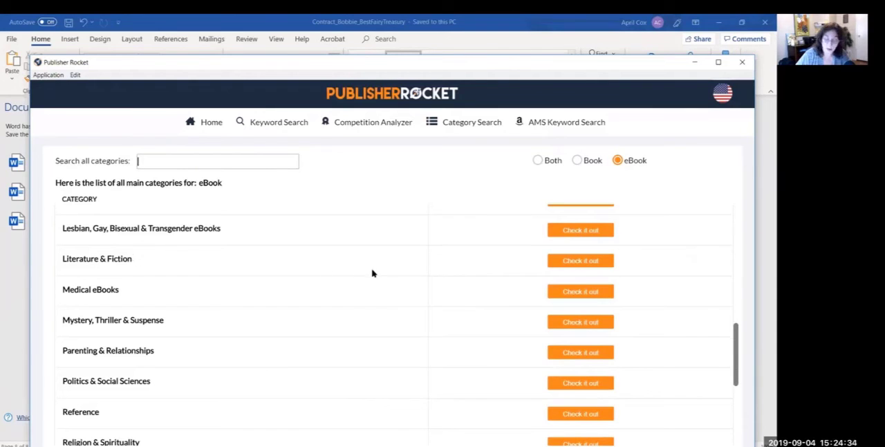
pyautogui.click(574, 263)
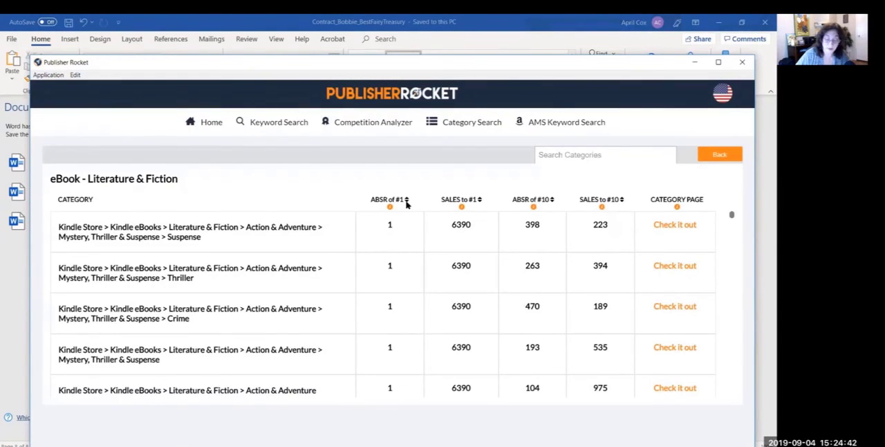
pyautogui.click(478, 200)
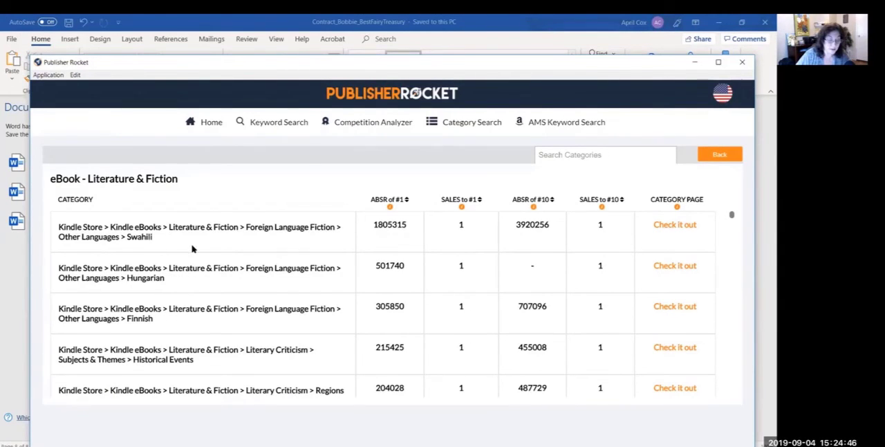
# Step: Examine the sorted Literature & Fiction categories from Literary Criticism > Historical Events down to Poetry > Spanish for relevant topics and sales figures
pyautogui.scroll(-3, 192, 249)
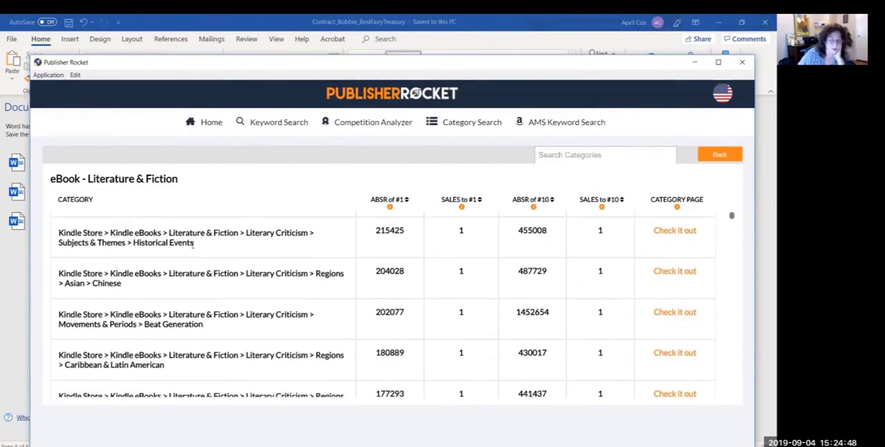
pyautogui.scroll(-3, 193, 243)
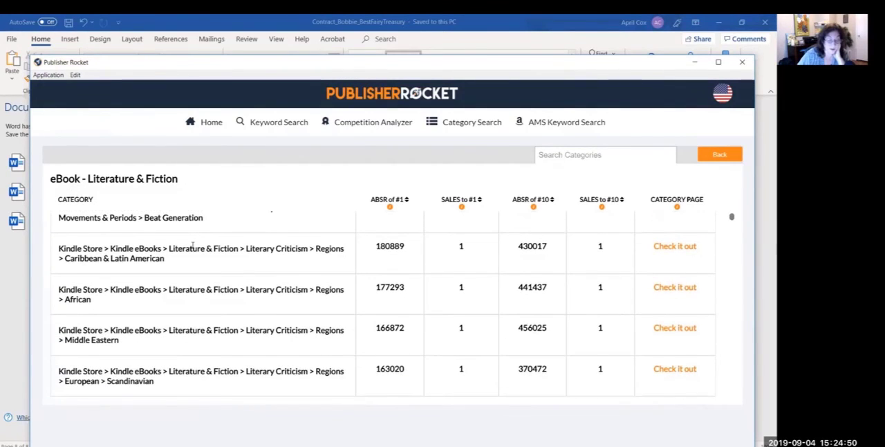
pyautogui.scroll(-1, 192, 247)
pyautogui.scroll(-3, 192, 247)
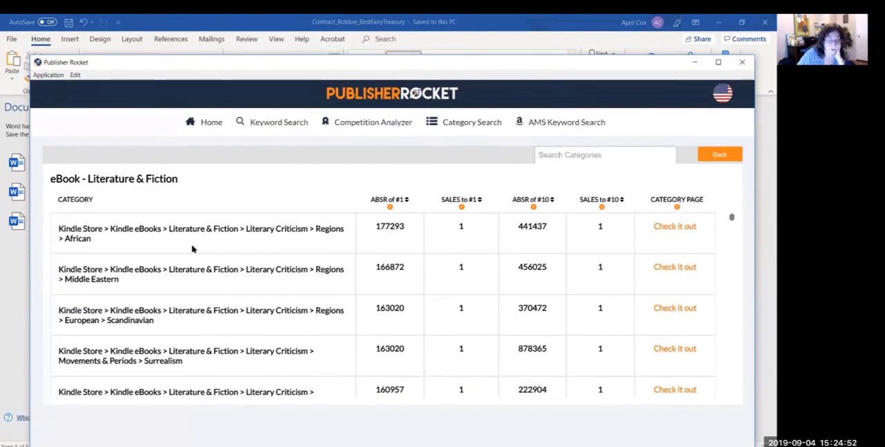
pyautogui.scroll(-3, 193, 246)
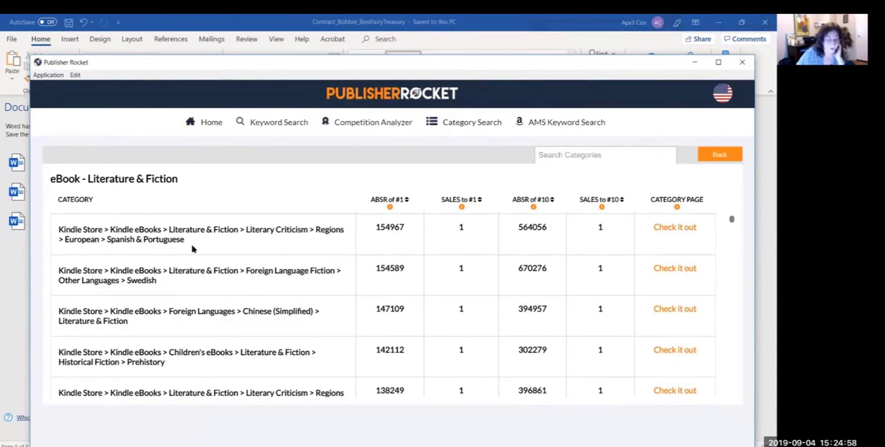
pyautogui.scroll(-3, 192, 248)
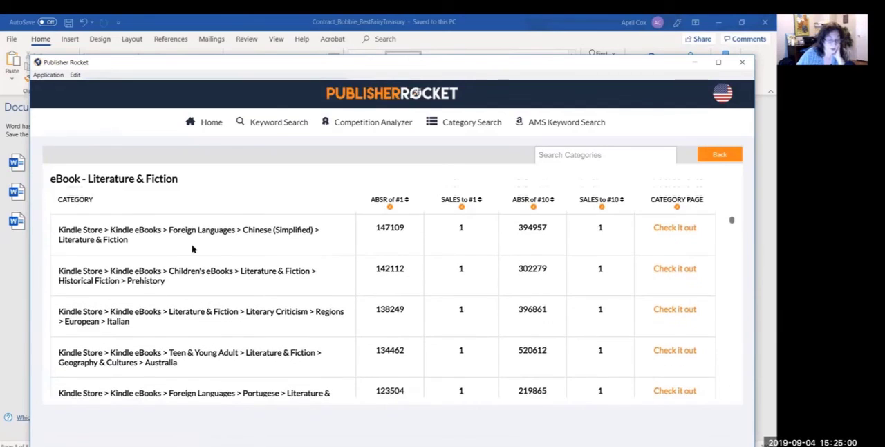
pyautogui.scroll(-2, 193, 249)
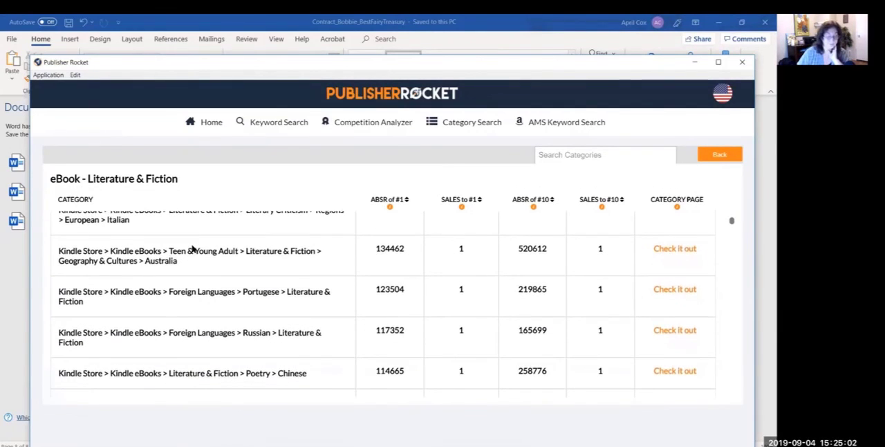
pyautogui.scroll(-3, 193, 248)
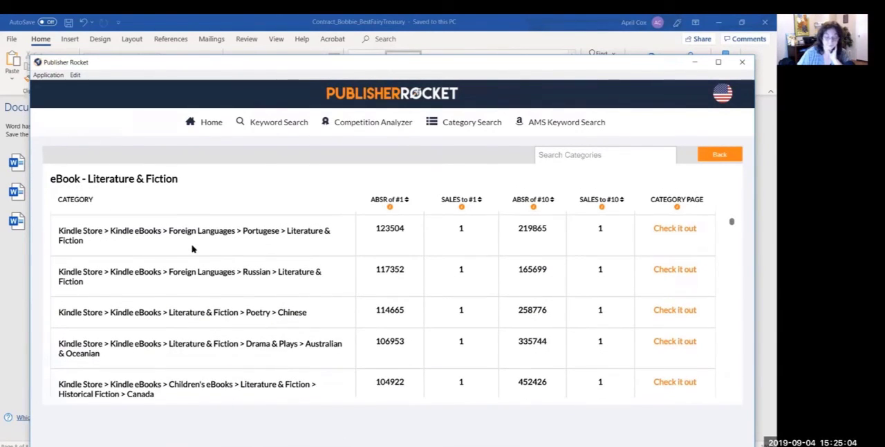
pyautogui.scroll(1, 193, 249)
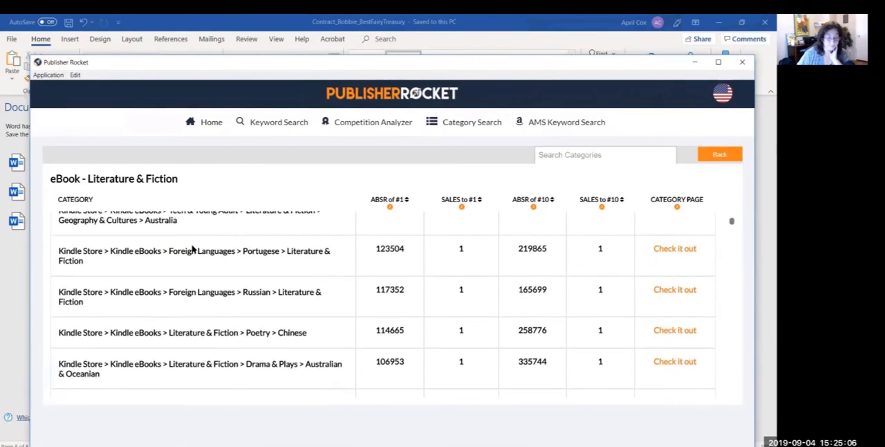
pyautogui.scroll(1, 192, 248)
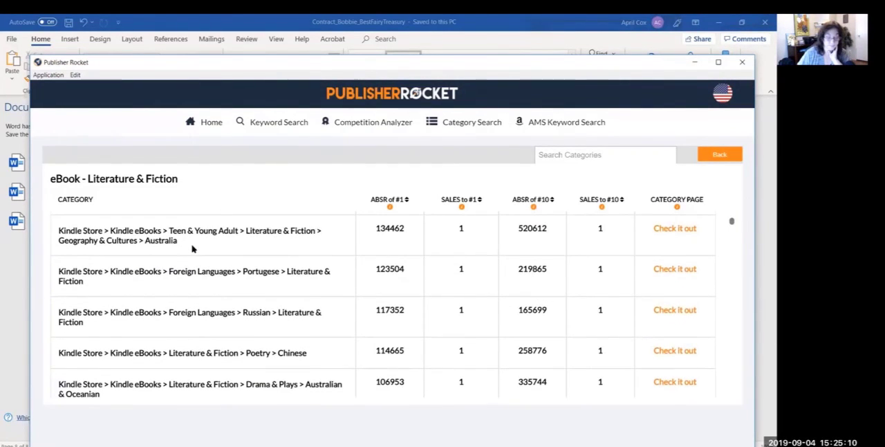
pyautogui.scroll(-1, 193, 248)
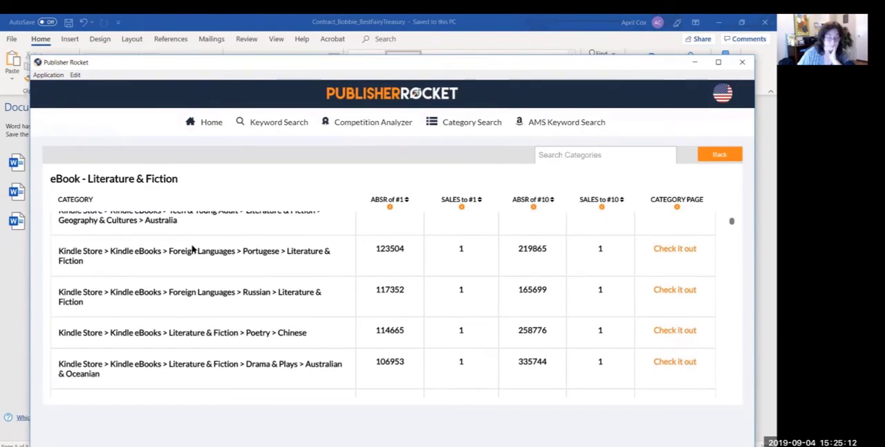
pyautogui.scroll(-3, 192, 249)
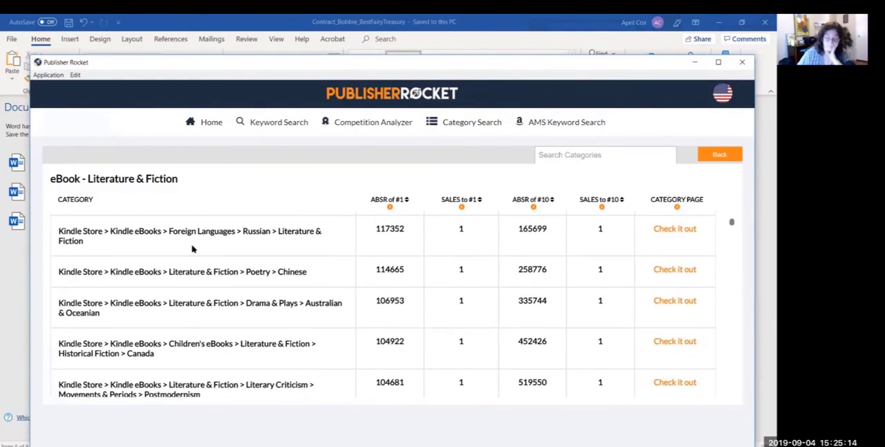
pyautogui.scroll(-3, 193, 249)
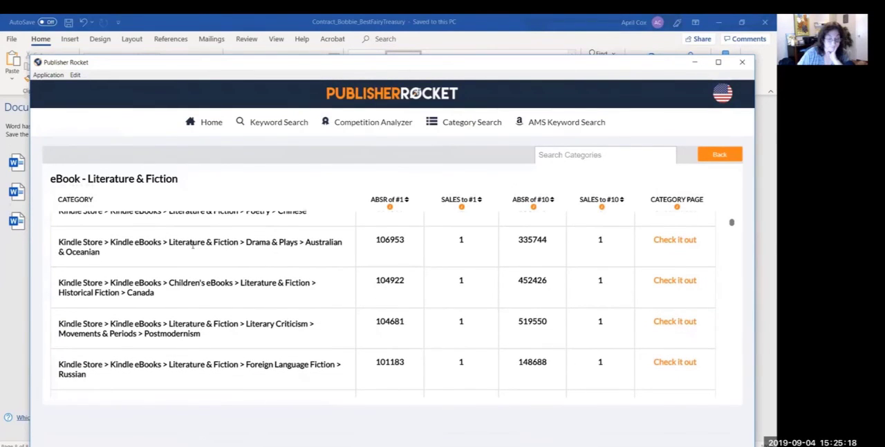
pyautogui.scroll(-3, 193, 251)
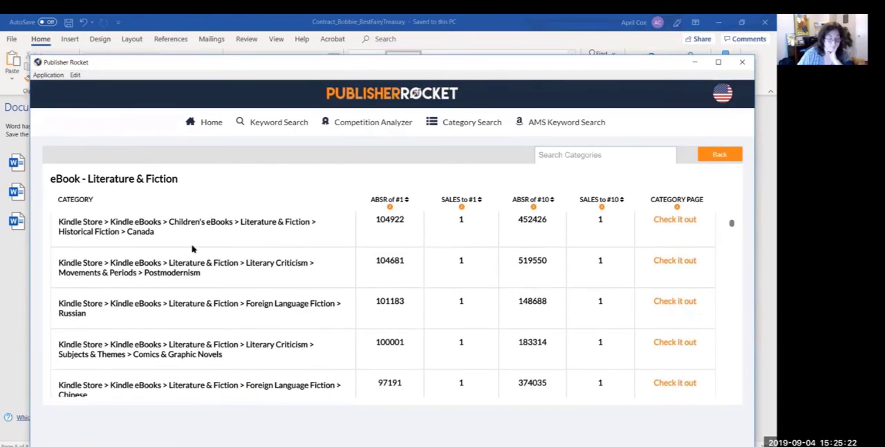
pyautogui.scroll(-2, 193, 249)
pyautogui.scroll(-2, 193, 246)
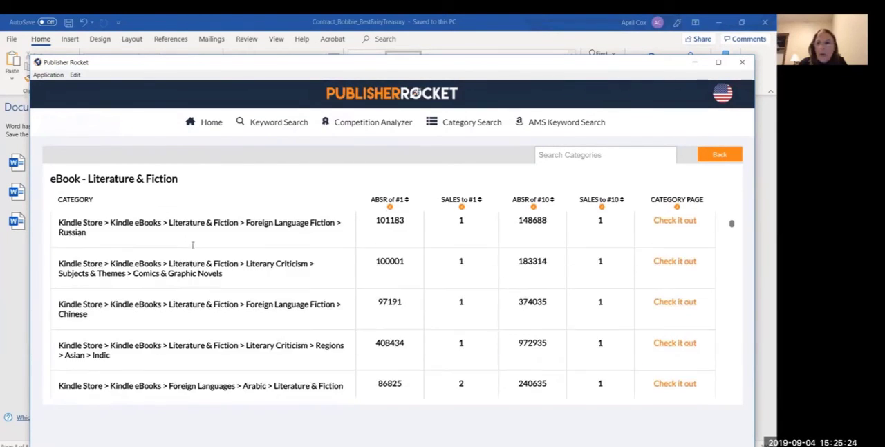
pyautogui.scroll(-5, 193, 246)
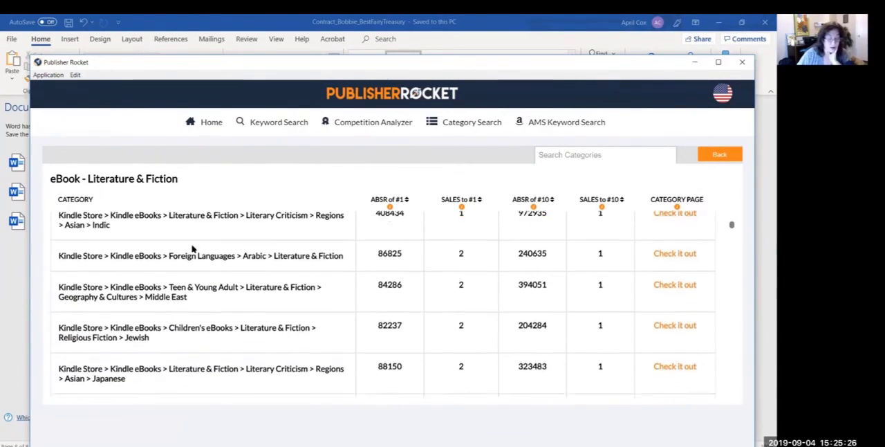
pyautogui.scroll(-6, 193, 249)
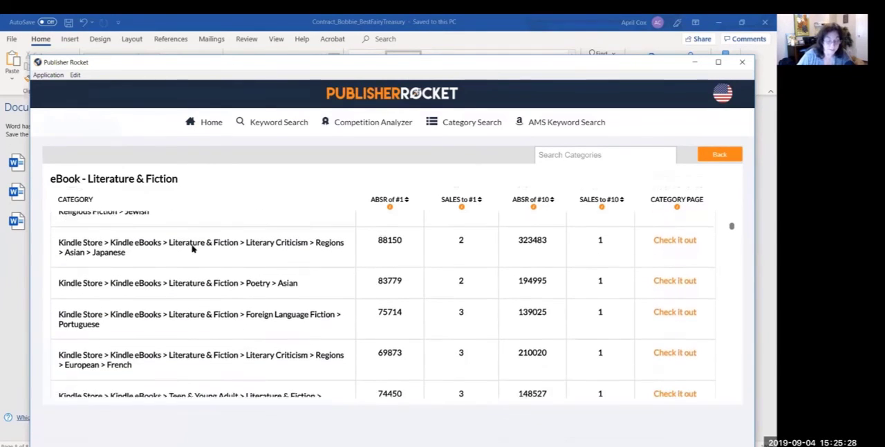
pyautogui.scroll(-5, 193, 248)
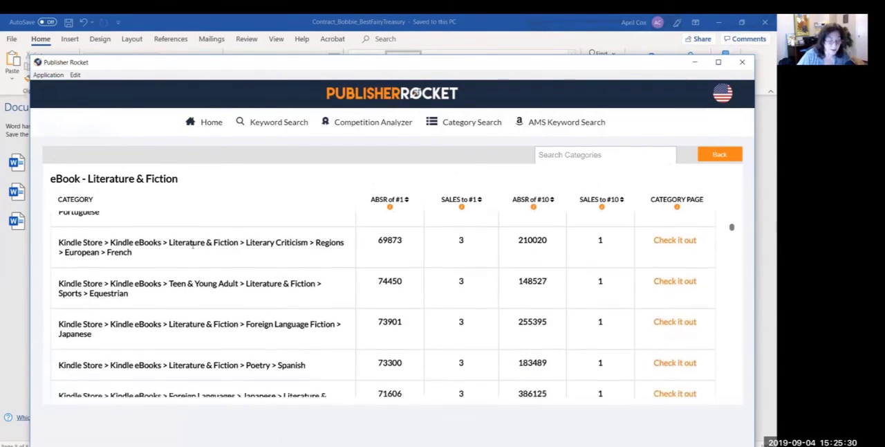
# Step: Examine the sorted Literature & Fiction categories from Poetry > African down to Foreign Language Fiction > German for relevant topics and sales figures
pyautogui.scroll(-4, 193, 250)
pyautogui.scroll(-3, 192, 246)
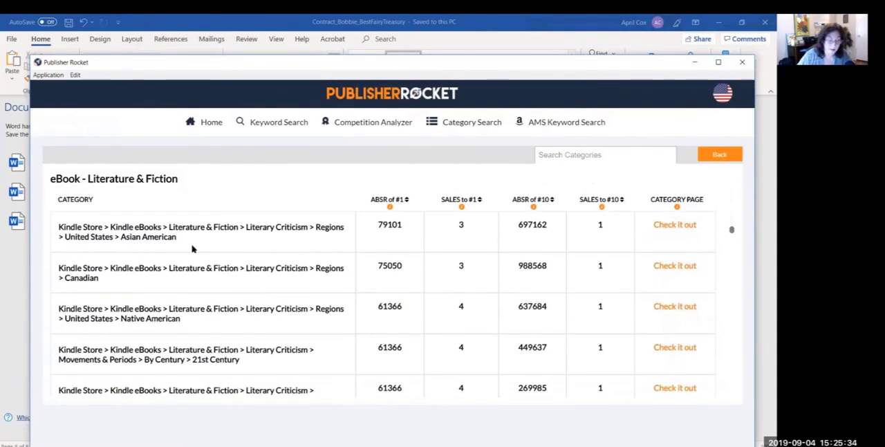
pyautogui.scroll(-2, 193, 245)
pyautogui.scroll(1, 192, 249)
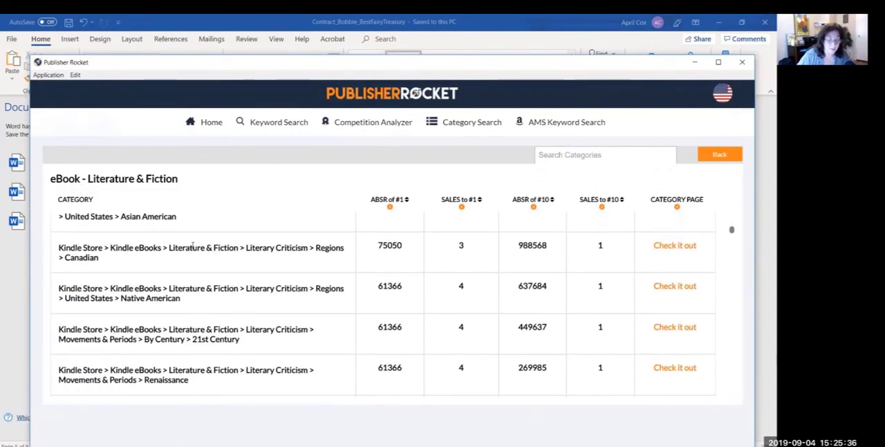
pyautogui.scroll(-2, 192, 246)
pyautogui.scroll(-1, 192, 246)
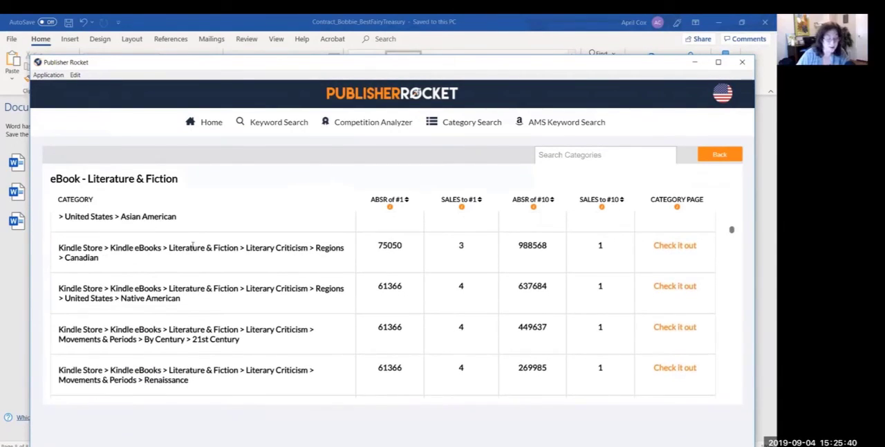
pyautogui.scroll(1, 192, 247)
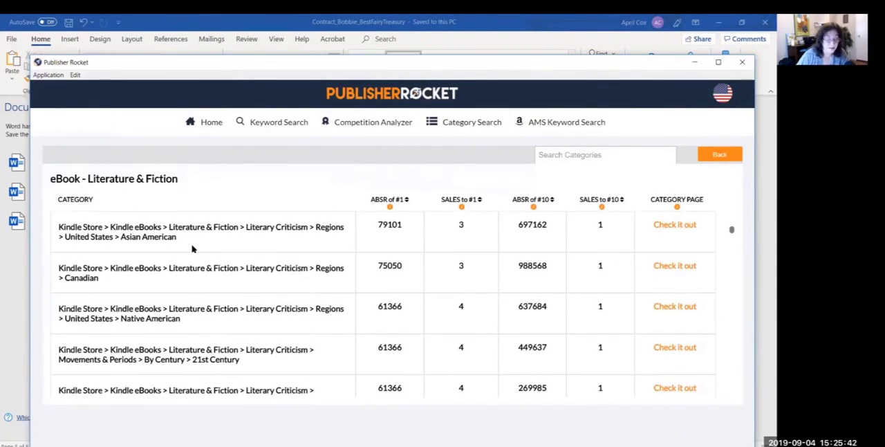
pyautogui.scroll(1, 192, 247)
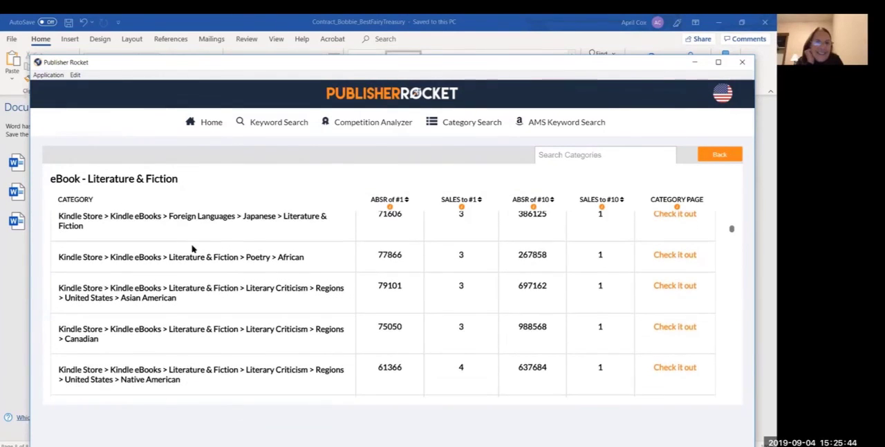
pyautogui.scroll(-3, 193, 247)
pyautogui.scroll(-1, 192, 248)
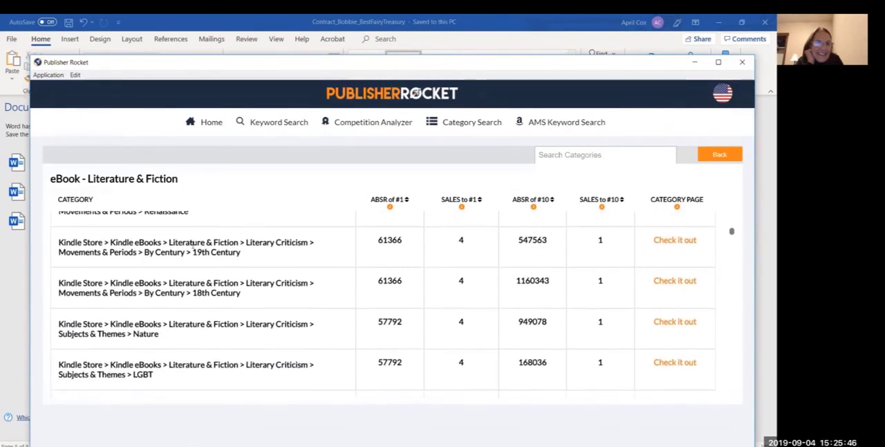
pyautogui.scroll(-1, 193, 244)
pyautogui.scroll(-2, 192, 244)
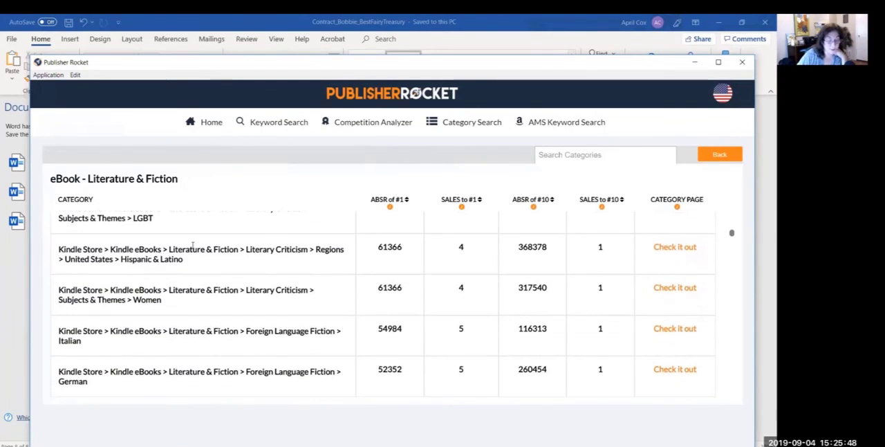
# Step: Examine the categories from Poetry > American > Hispanic American down to Social & Family Issues > Disabilities & Special Needs for relevant topics
pyautogui.scroll(-1, 193, 246)
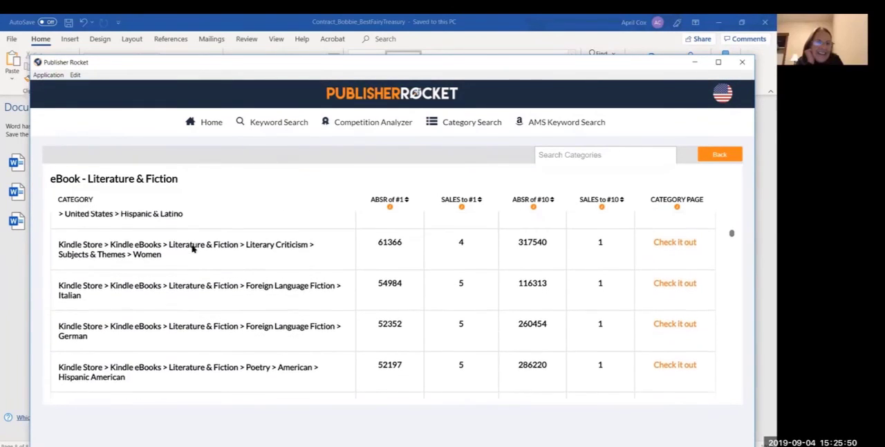
pyautogui.scroll(-2, 193, 246)
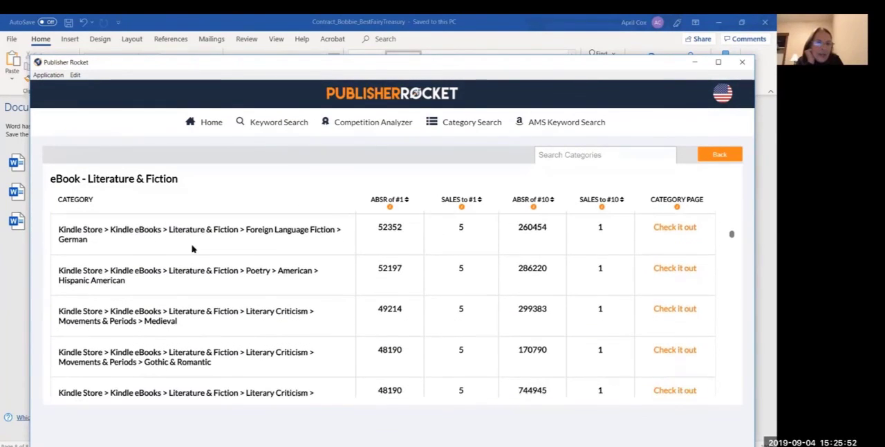
pyautogui.scroll(-4, 192, 244)
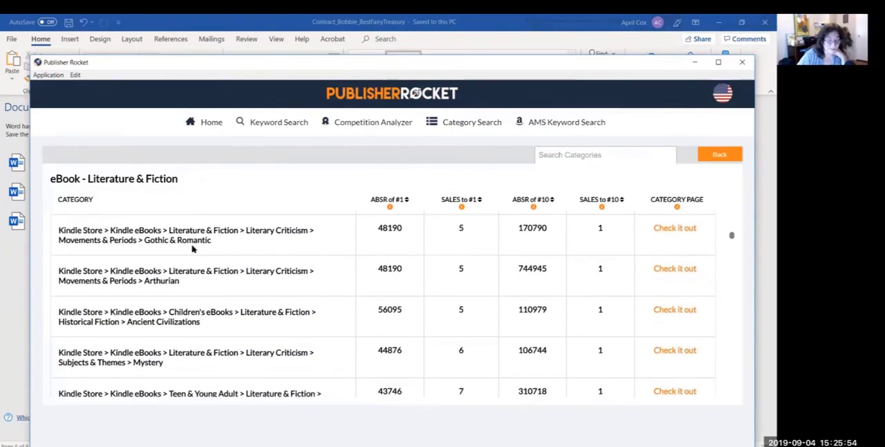
pyautogui.scroll(-4, 193, 247)
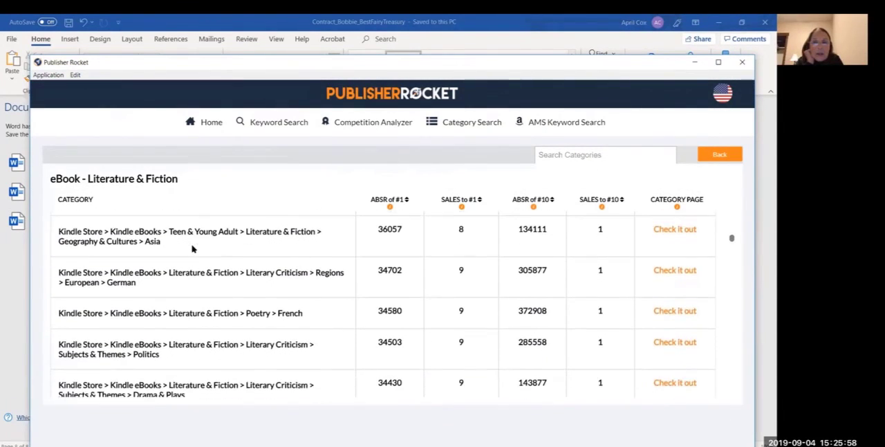
pyautogui.scroll(1, 193, 249)
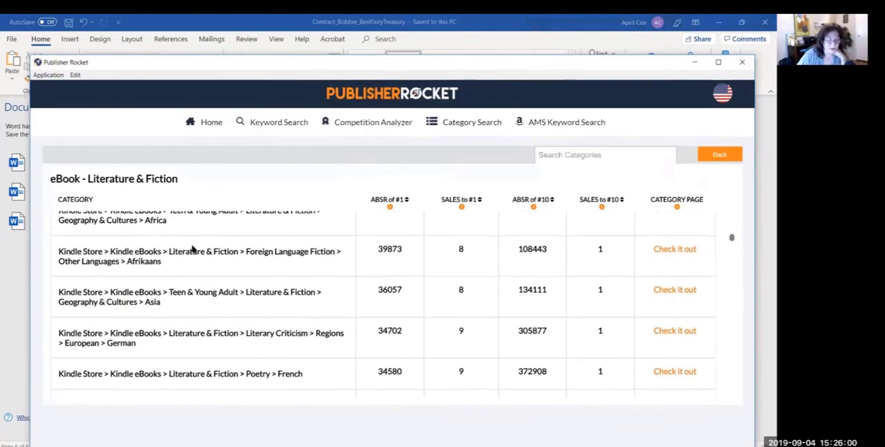
pyautogui.scroll(-1, 193, 249)
pyautogui.scroll(-1, 193, 249)
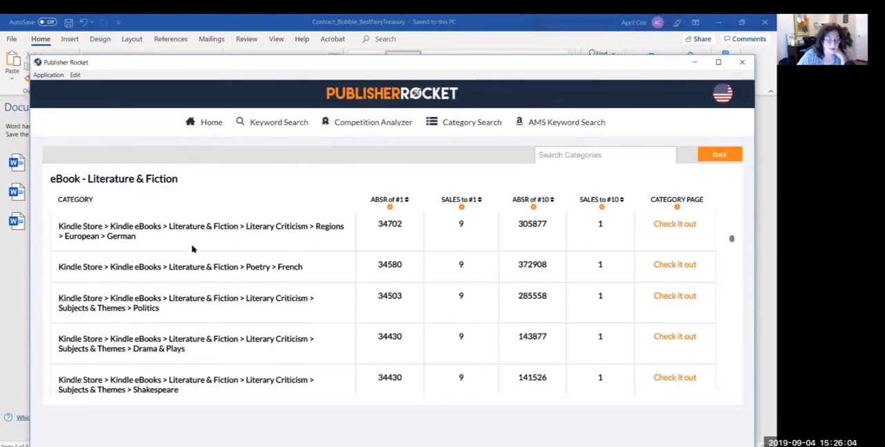
pyautogui.scroll(-2, 193, 249)
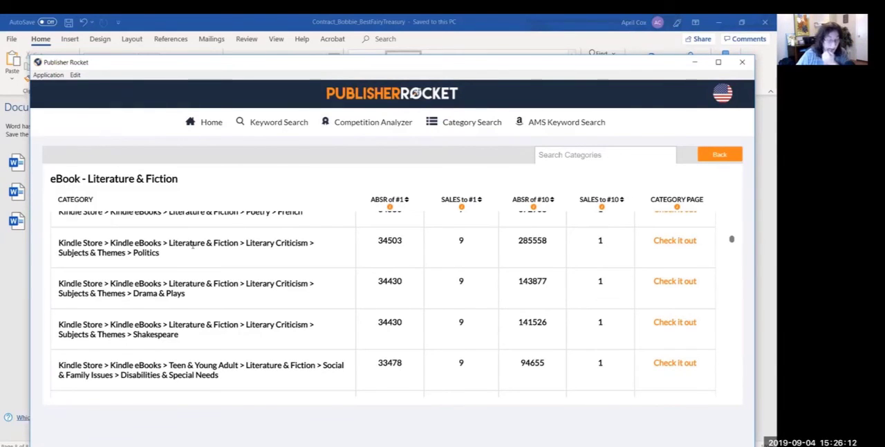
# Step: Examine the categories from World Literature > African down to Teen & Young Adult > Geography & Cultures > Canada for relevant topics and sales figures
pyautogui.scroll(-2, 192, 243)
pyautogui.scroll(-1, 193, 249)
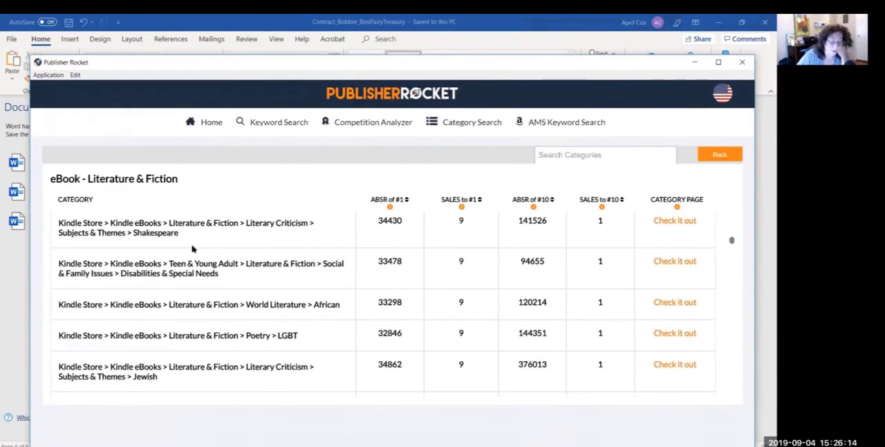
pyautogui.scroll(-3, 192, 249)
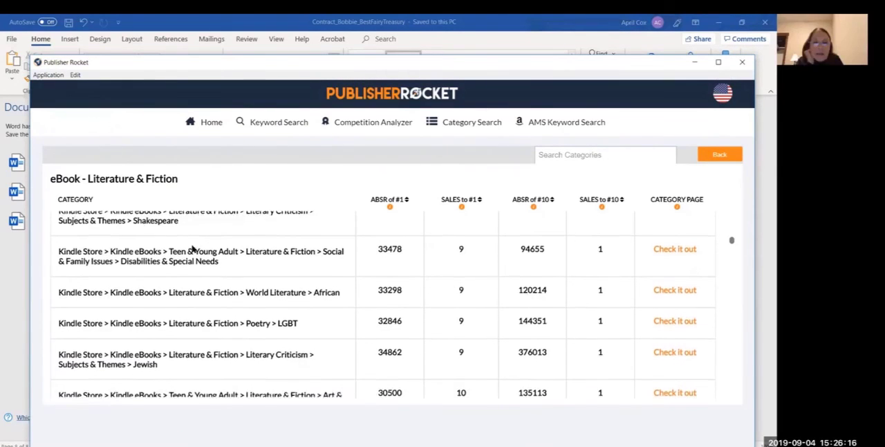
pyautogui.scroll(-3, 193, 248)
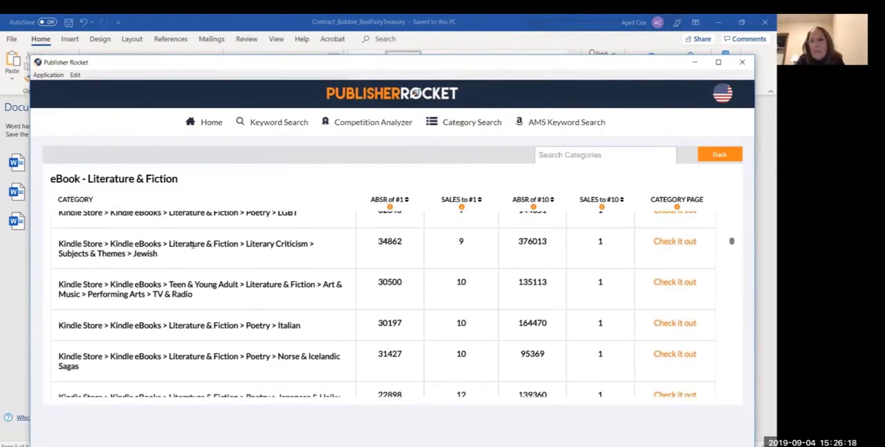
pyautogui.scroll(-4, 193, 249)
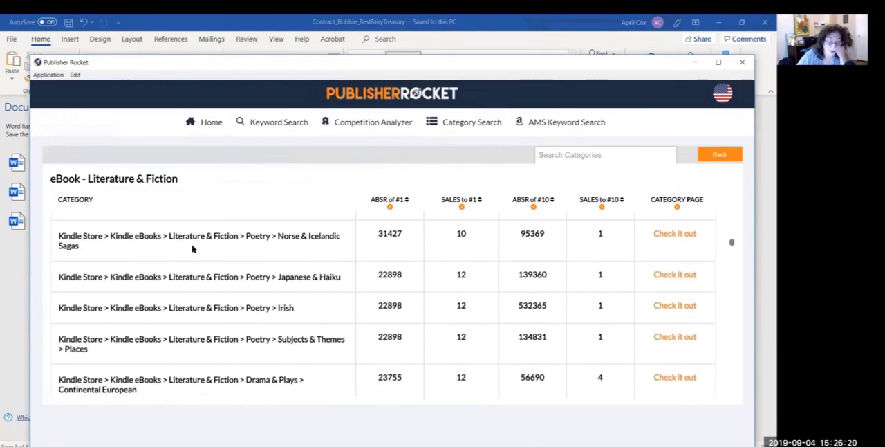
pyautogui.scroll(-4, 192, 249)
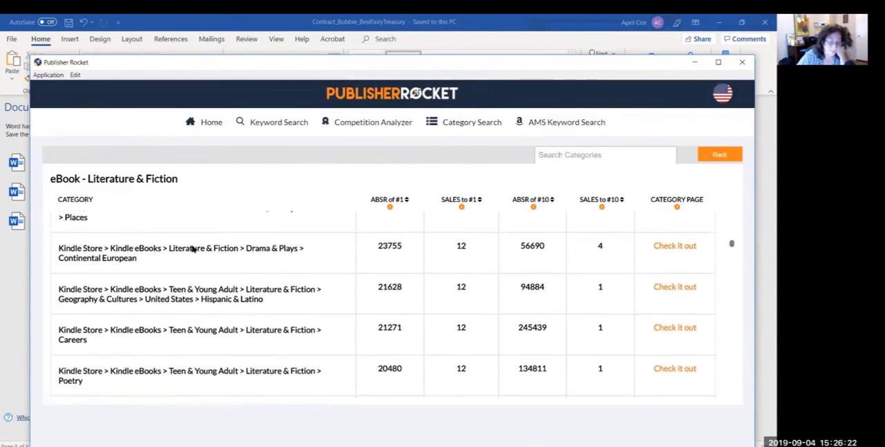
pyautogui.scroll(-1, 193, 249)
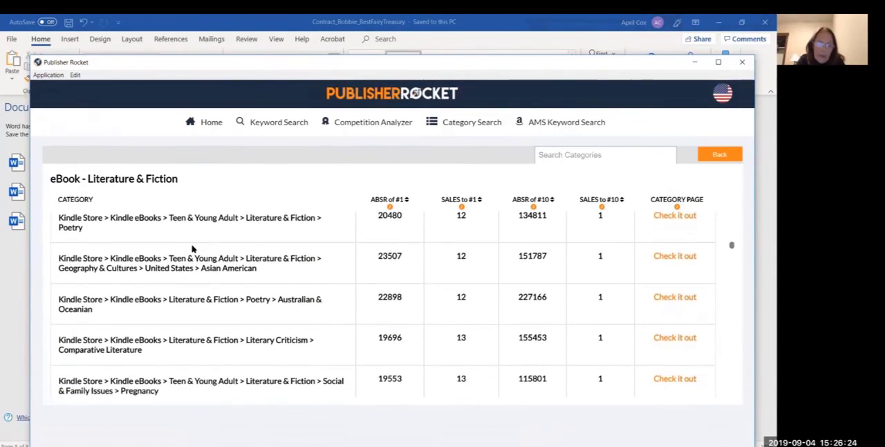
pyautogui.scroll(-4, 192, 249)
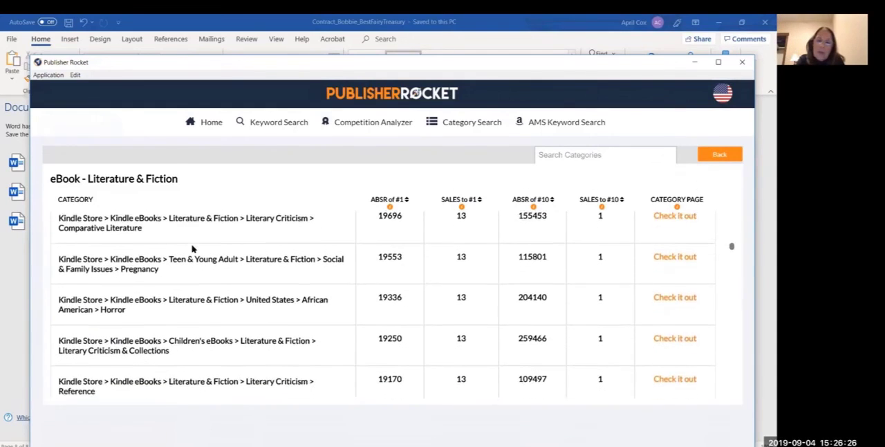
pyautogui.scroll(-1, 192, 249)
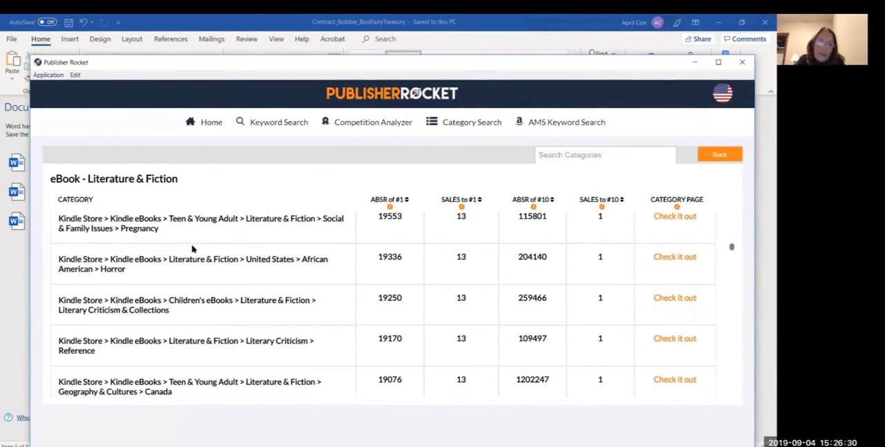
# Step: Go back to the Teen & Young Adult > Literature & Fiction > Social & Family Issues > Pregnancy category and highlight its full path
pyautogui.scroll(1, 192, 249)
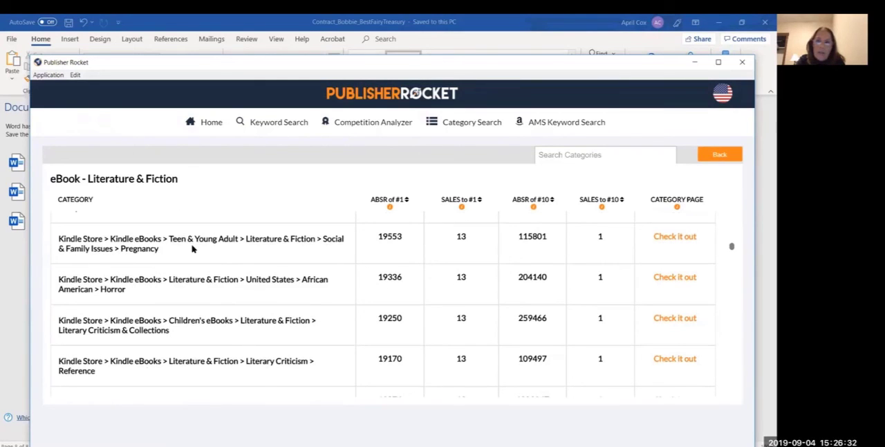
pyautogui.scroll(1, 192, 249)
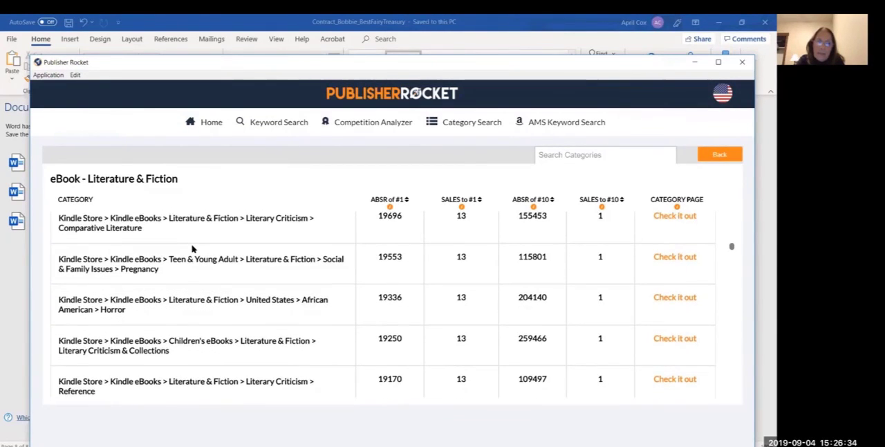
pyautogui.scroll(-1, 192, 249)
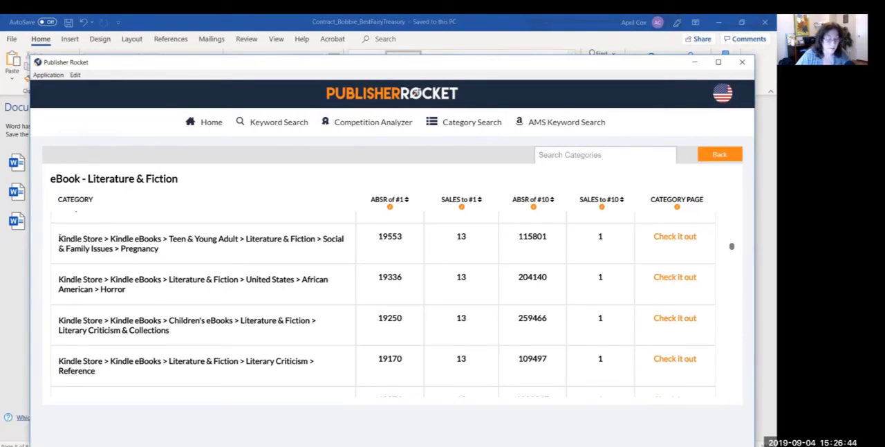
pyautogui.moveTo(59, 237); pyautogui.dragTo(159, 251)
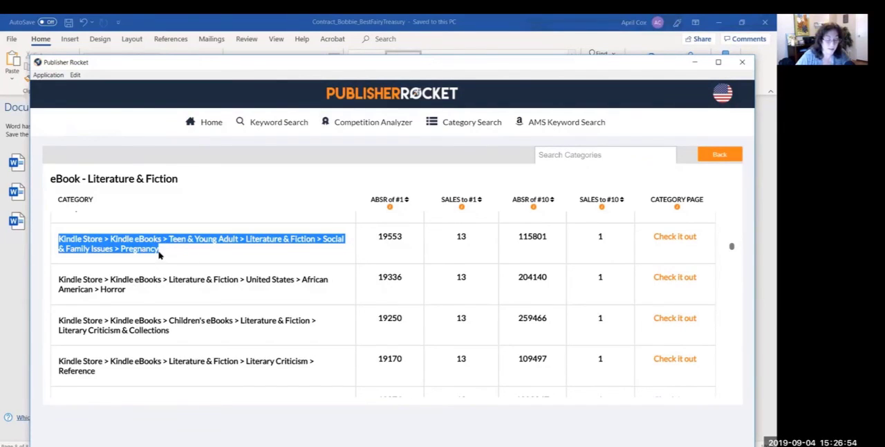
pyautogui.click(294, 258)
# Step: Examine the categories between Social & Family Issues > Pregnancy and Short Stories > Translations, comparing their rank and sales figures
pyautogui.scroll(-1, 294, 258)
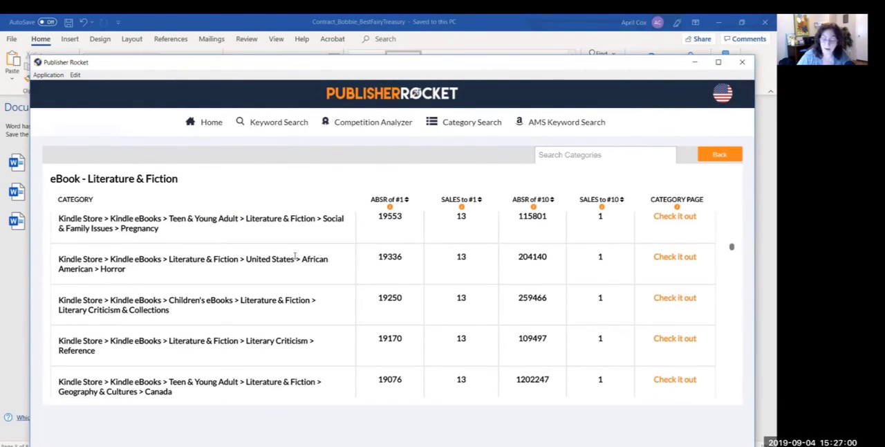
pyautogui.scroll(-1, 295, 258)
pyautogui.scroll(-2, 295, 258)
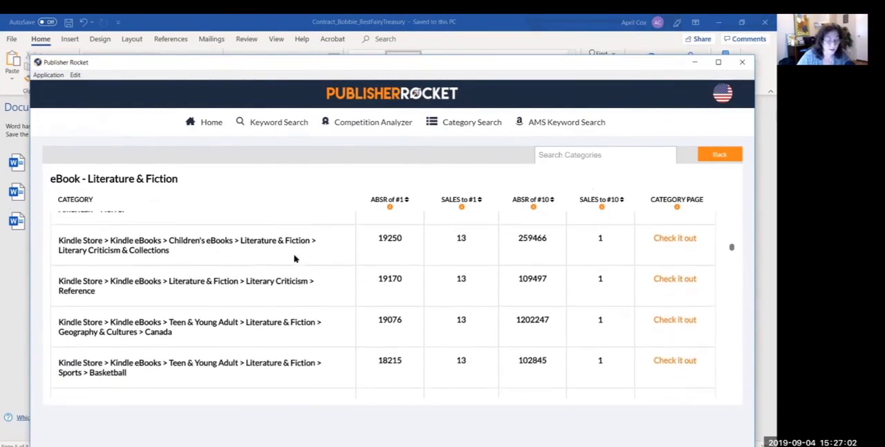
pyautogui.scroll(2, 296, 259)
pyautogui.scroll(-2, 296, 259)
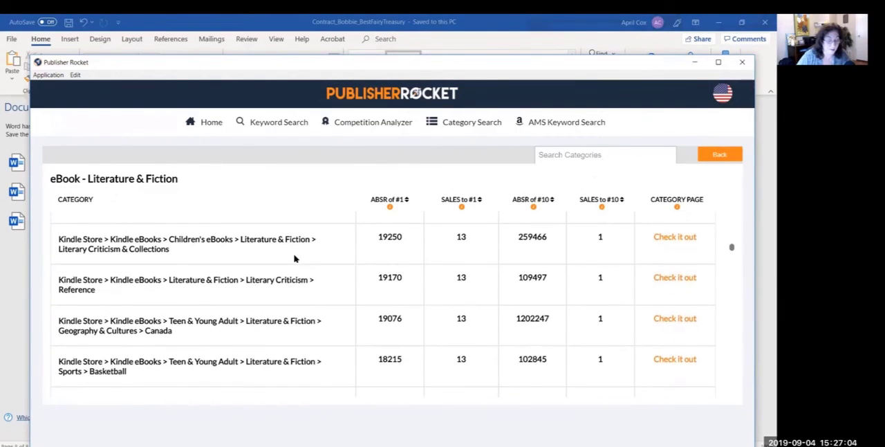
pyautogui.scroll(-1, 294, 259)
pyautogui.scroll(-1, 295, 256)
pyautogui.scroll(1, 296, 257)
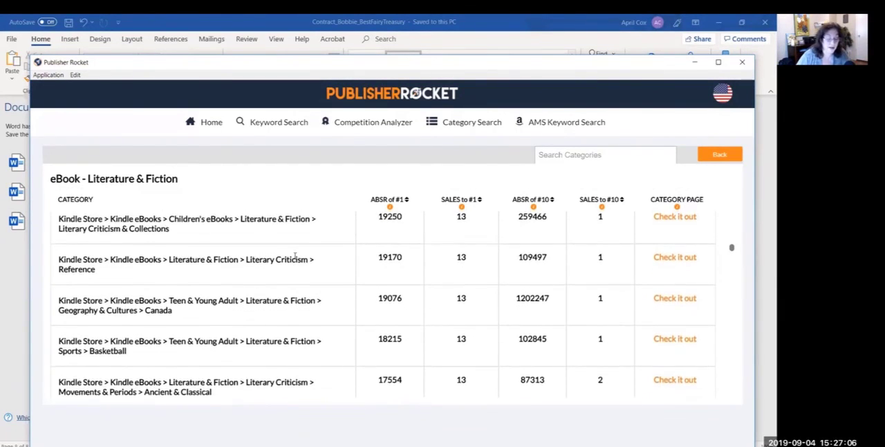
pyautogui.scroll(1, 295, 257)
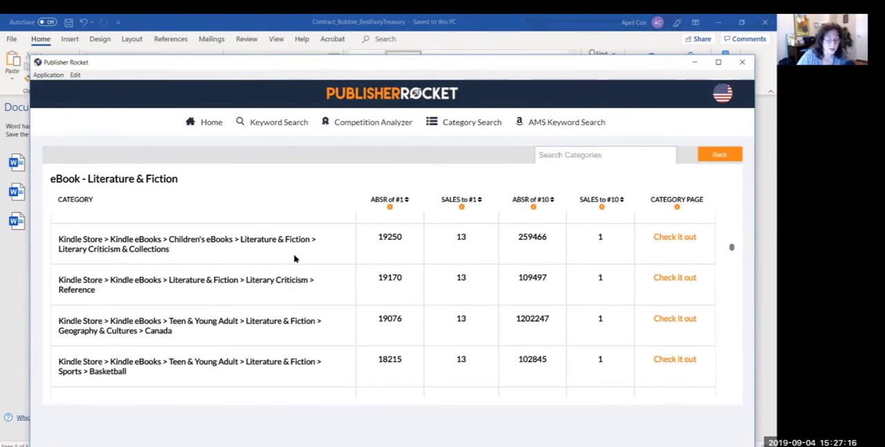
pyautogui.scroll(-1, 294, 258)
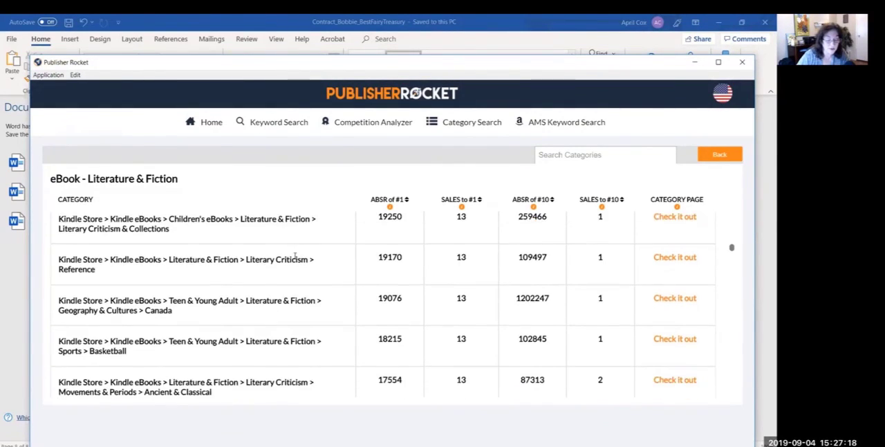
pyautogui.scroll(1, 294, 258)
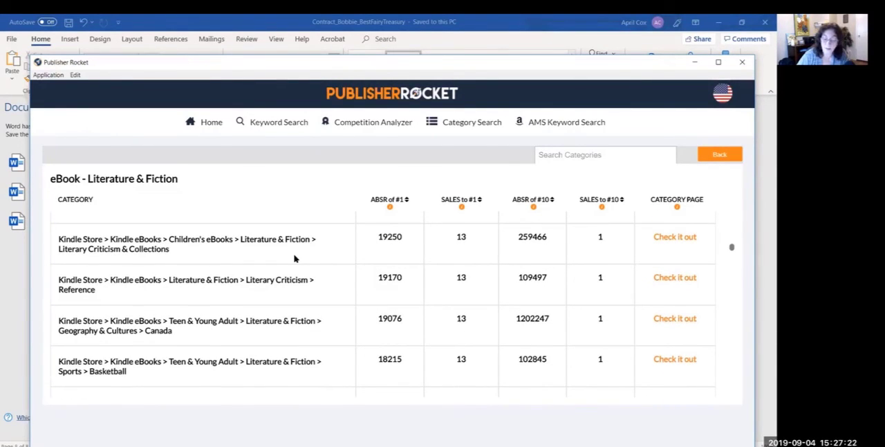
pyautogui.scroll(-2, 294, 258)
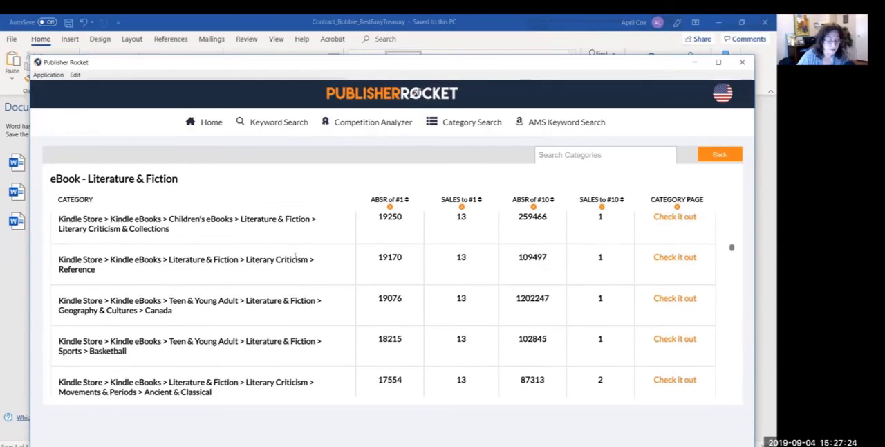
pyautogui.scroll(-2, 294, 258)
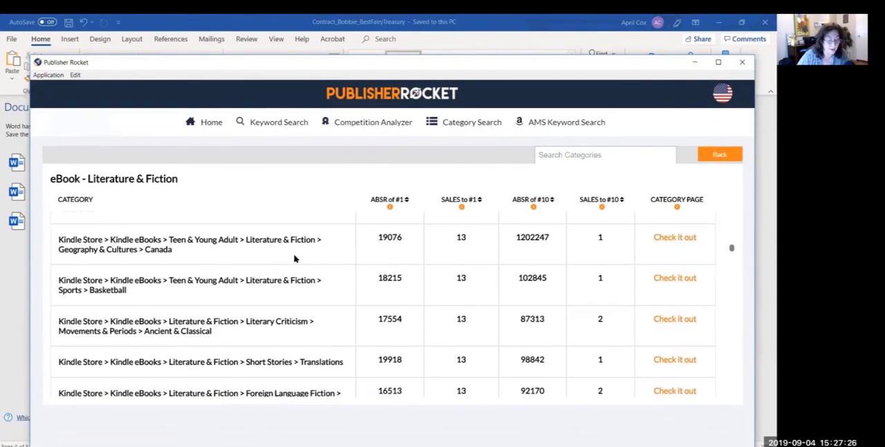
# Step: Highlight the full path of the Teen & Young Adult > Literature & Fiction > Geography & Cultures > Canada category, then clear the highlight
pyautogui.scroll(2, 294, 258)
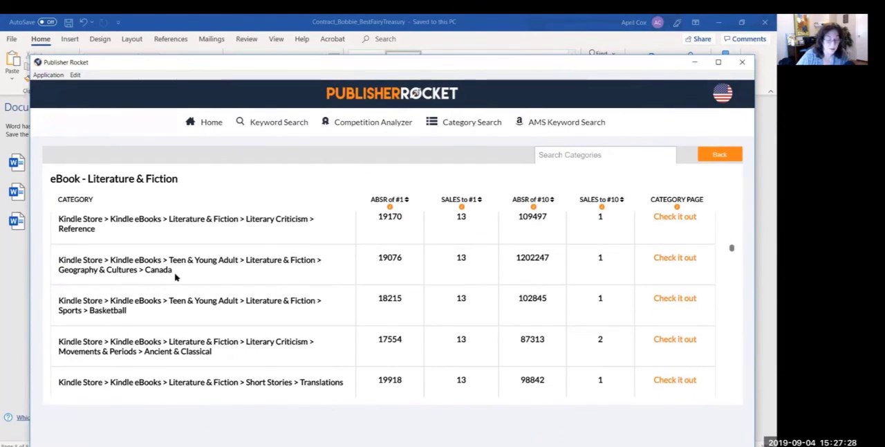
pyautogui.moveTo(173, 272); pyautogui.dragTo(57, 263)
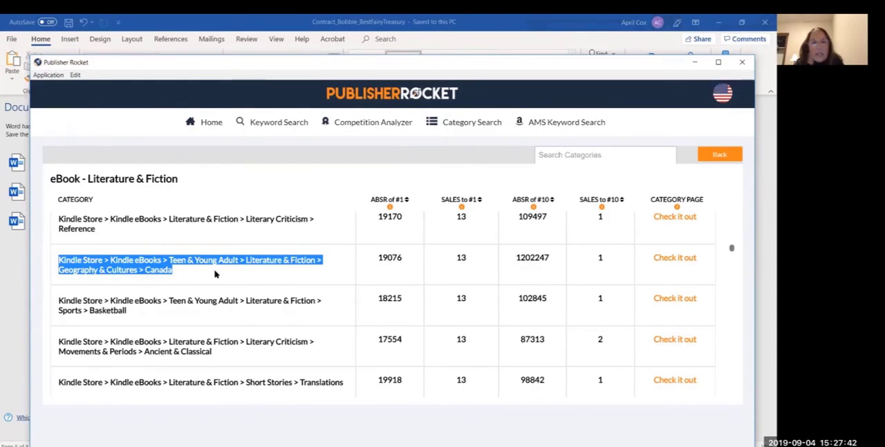
pyautogui.click(182, 312)
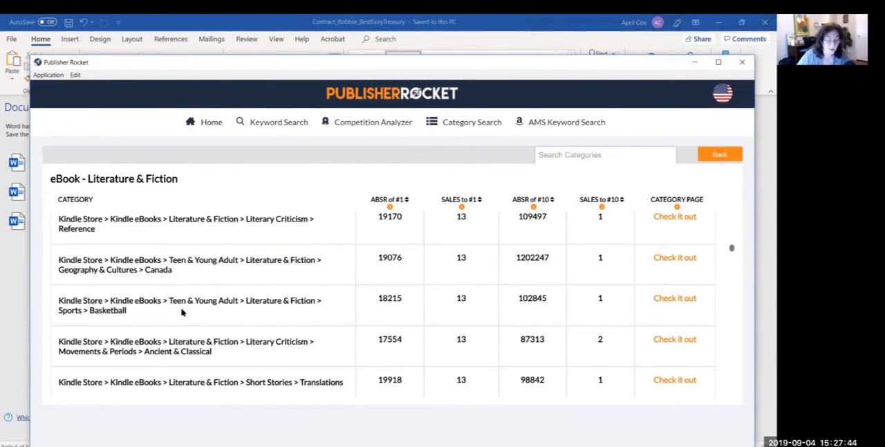
# Step: Examine the categories from Movements & Periods > Ancient & Classical down to Teen & Young Adult > Sports > Soccer for relevant topics and sales figures
pyautogui.scroll(-3, 182, 311)
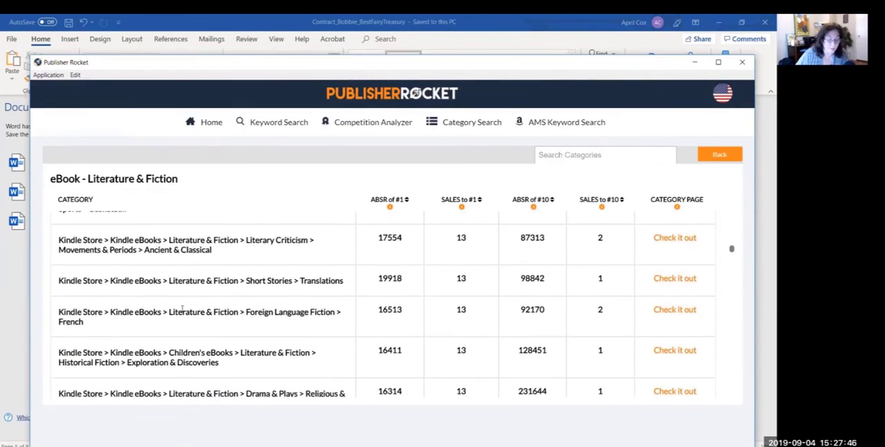
pyautogui.scroll(-2, 181, 310)
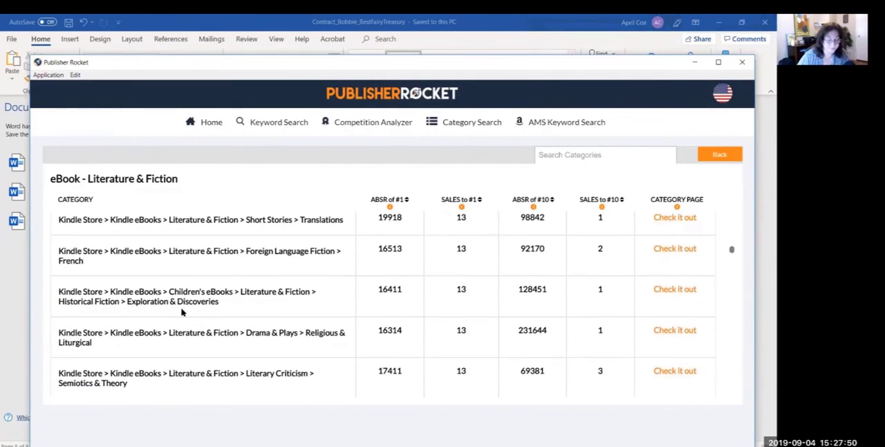
pyautogui.scroll(-4, 182, 312)
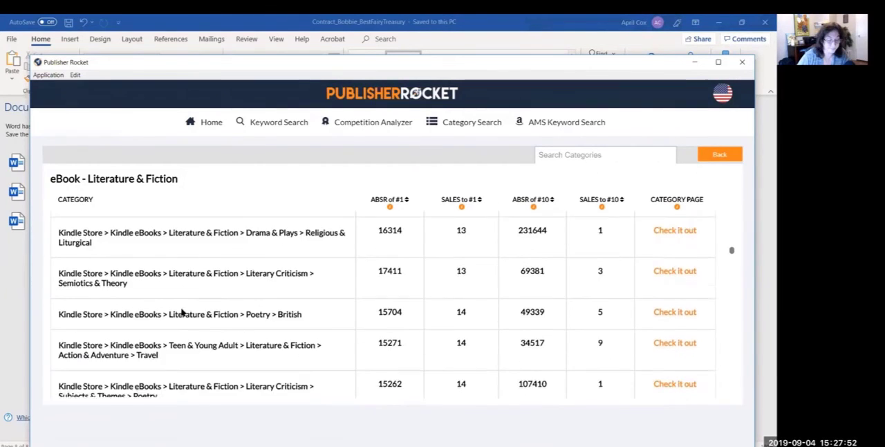
pyautogui.scroll(-4, 182, 312)
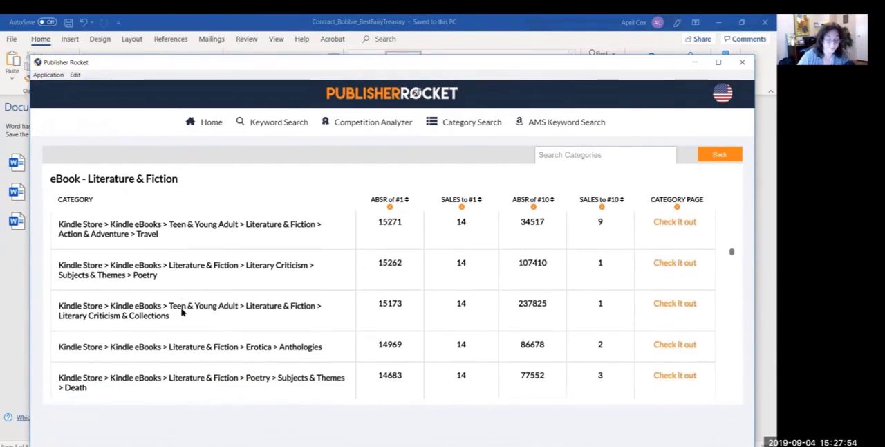
pyautogui.scroll(-1, 181, 312)
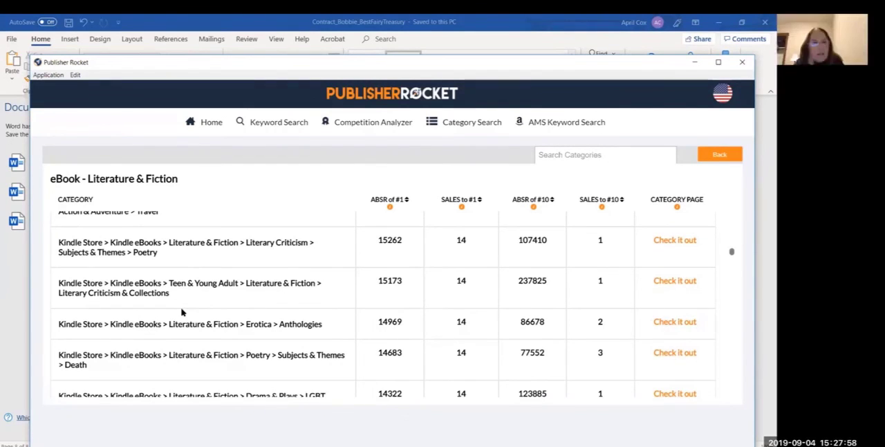
pyautogui.scroll(-1, 182, 312)
pyautogui.scroll(-3, 182, 312)
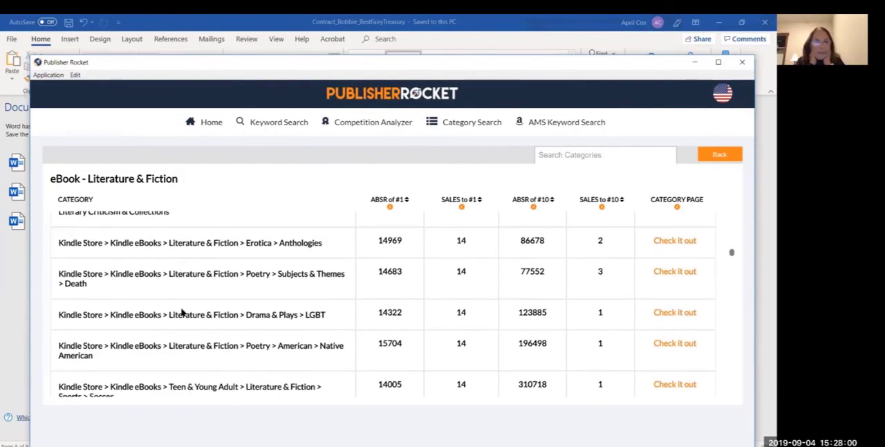
pyautogui.scroll(-3, 182, 312)
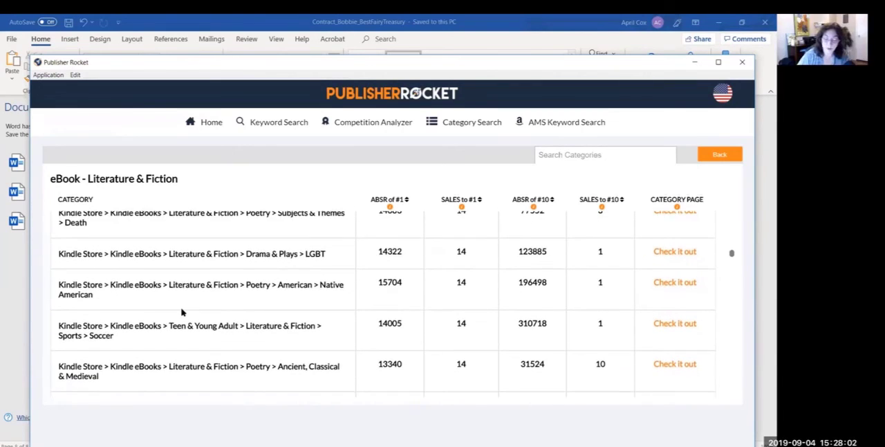
# Step: Examine the categories from Poetry > Ancient, Classical & Medieval down to Literary Criticism > Subjects & Themes > Mythology & Folk Tales for relevant topics
pyautogui.scroll(-3, 182, 308)
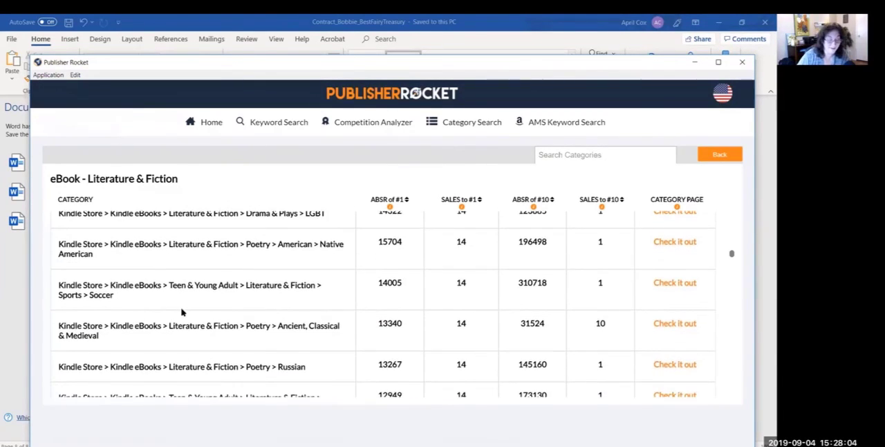
pyautogui.scroll(-2, 182, 310)
pyautogui.scroll(2, 182, 311)
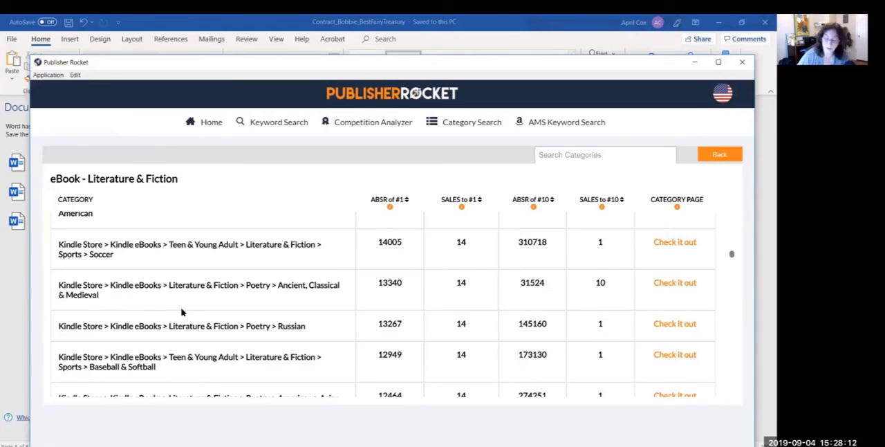
pyautogui.scroll(-1, 182, 312)
pyautogui.scroll(-2, 182, 312)
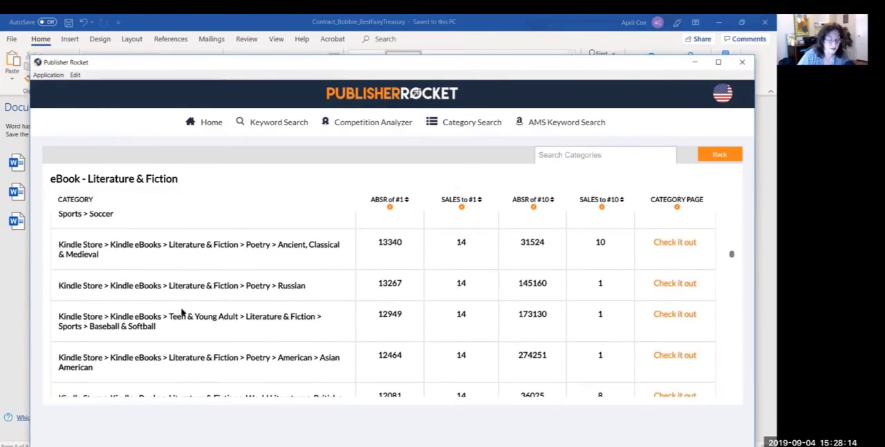
pyautogui.scroll(-3, 182, 311)
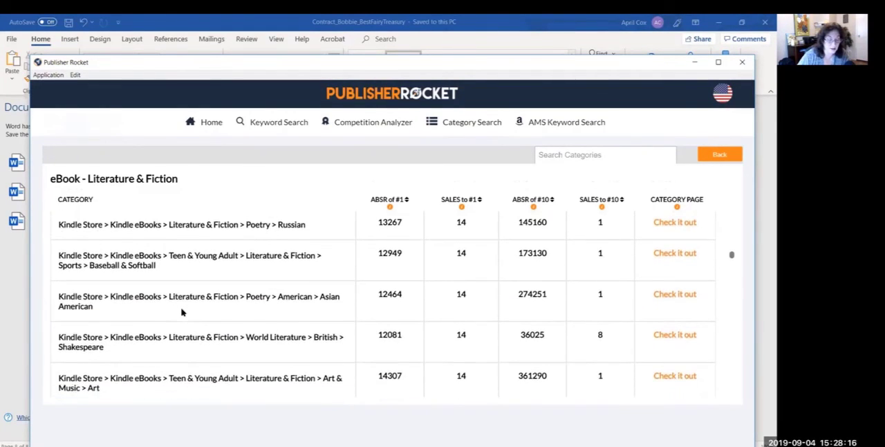
pyautogui.scroll(-3, 182, 312)
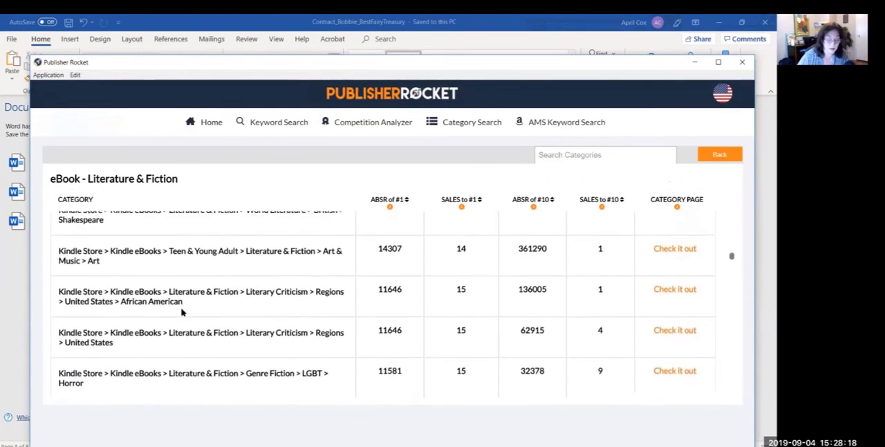
pyautogui.scroll(-1, 182, 312)
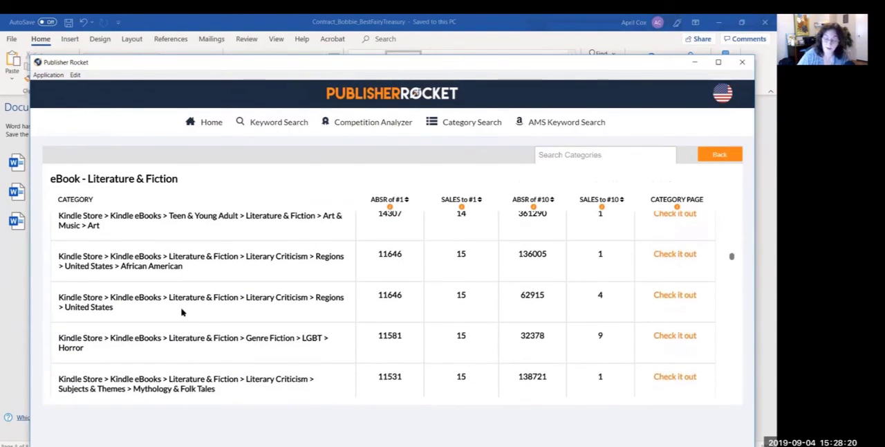
# Step: Go back to Teen & Young Adult > Literature & Fiction > Art & Music > Art, highlight its full path, and clear the highlight
pyautogui.scroll(2, 182, 312)
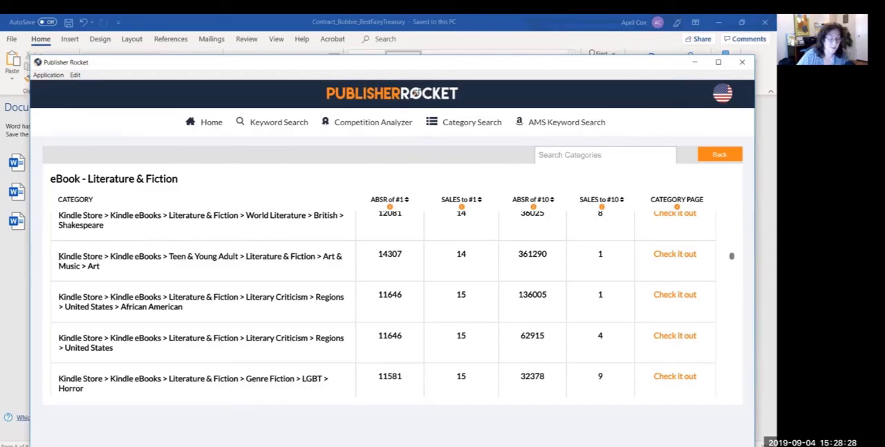
pyautogui.moveTo(60, 256); pyautogui.dragTo(97, 267)
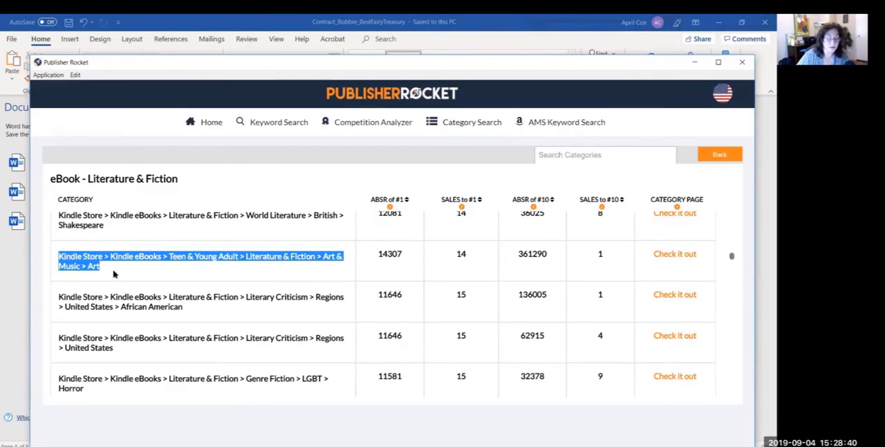
pyautogui.click(155, 279)
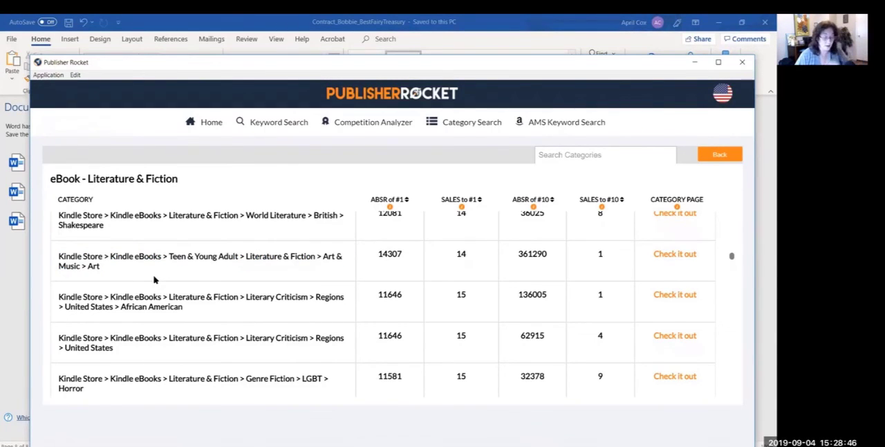
# Step: Examine the categories from Literary Criticism > Regions > United States down to Regions > Asian for relevant topics and sales figures
pyautogui.scroll(-2, 154, 279)
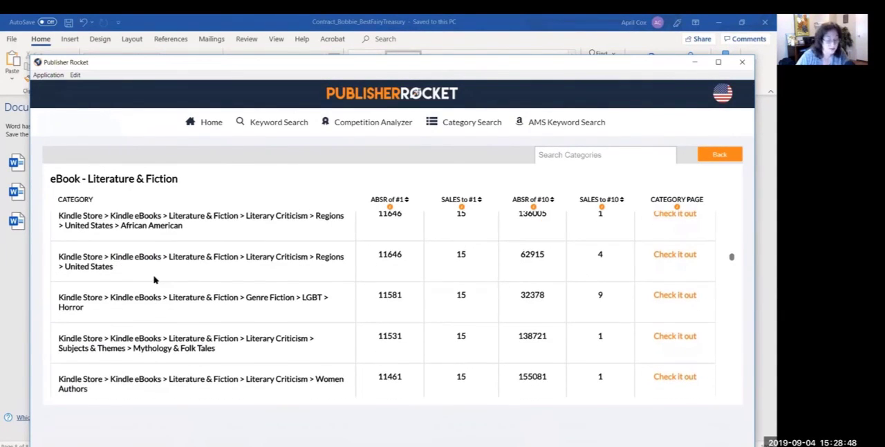
pyautogui.scroll(-1, 154, 280)
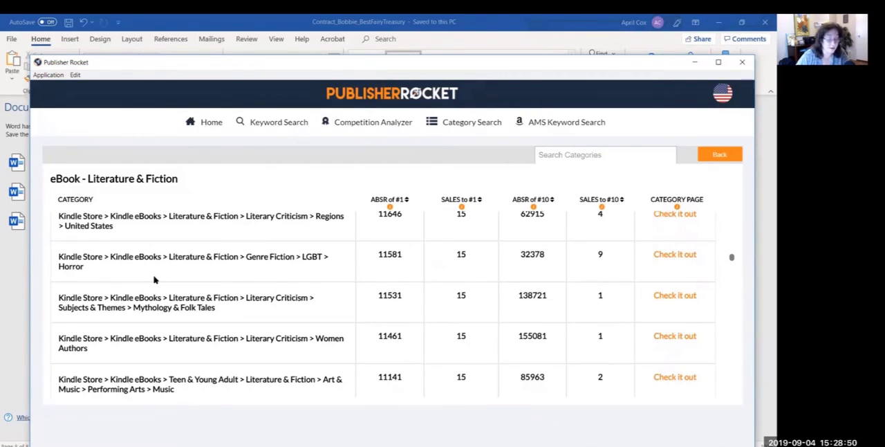
pyautogui.scroll(-1, 155, 280)
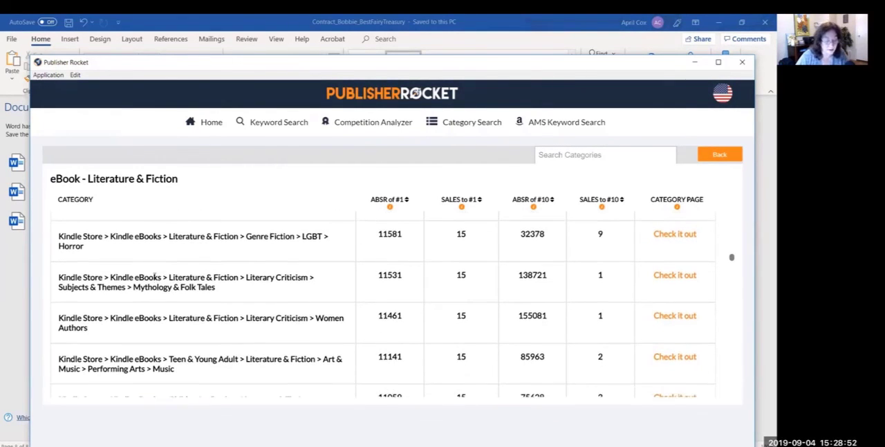
pyautogui.scroll(-1, 154, 277)
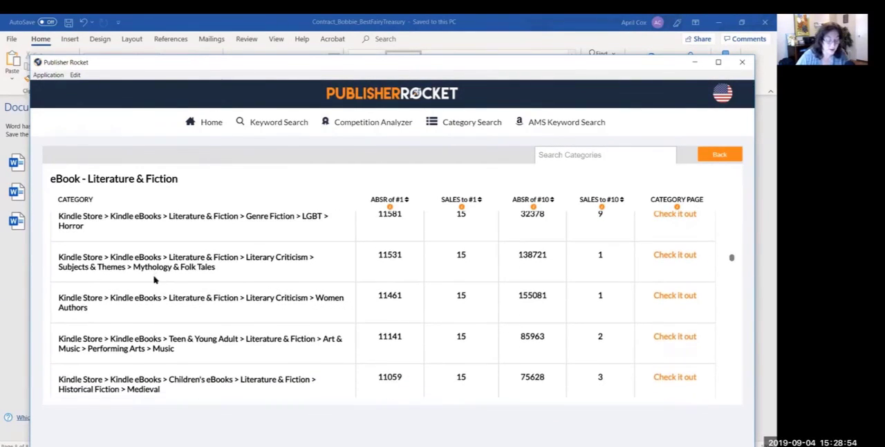
pyautogui.scroll(-1, 154, 280)
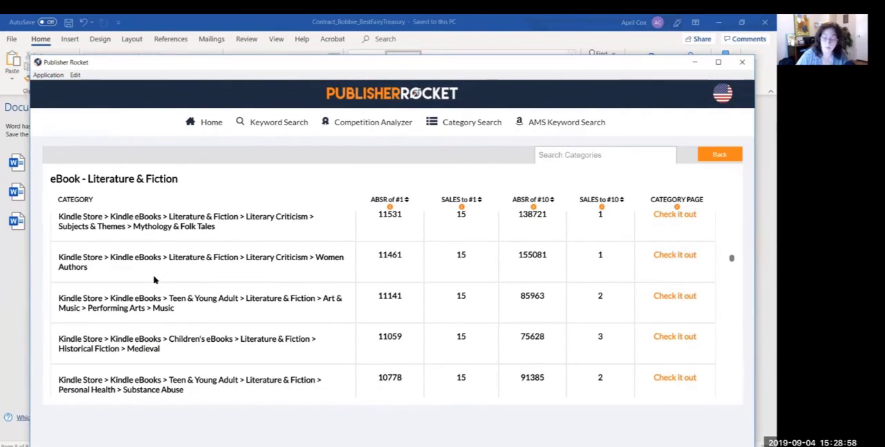
pyautogui.scroll(-1, 154, 280)
pyautogui.scroll(1, 154, 277)
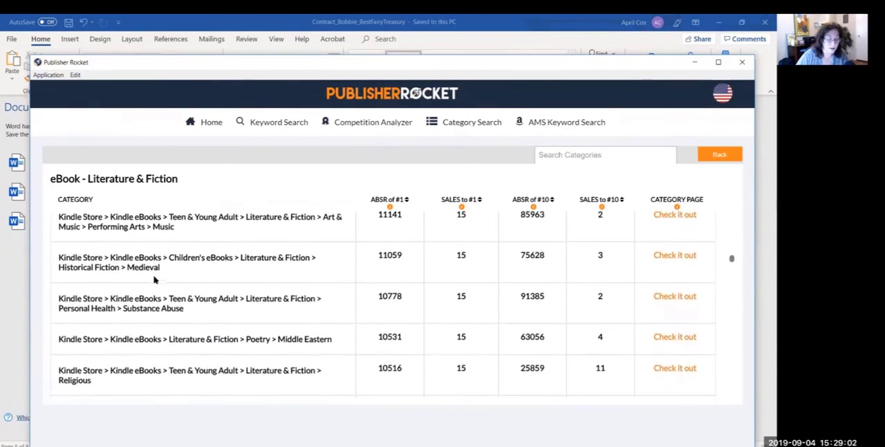
pyautogui.scroll(-1, 154, 280)
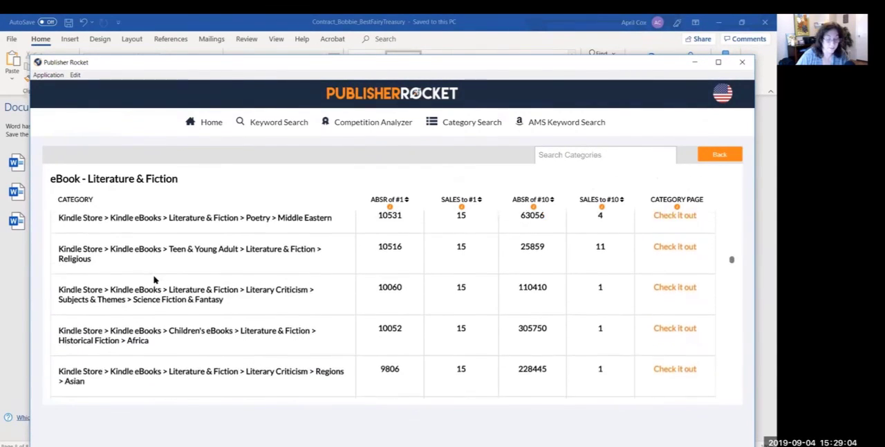
# Step: Examine the categories from Literary Criticism > Regions > Asian down to Social & Family Issues > Family > Multigenerational for relevant topics and sales figures
pyautogui.scroll(-4, 154, 279)
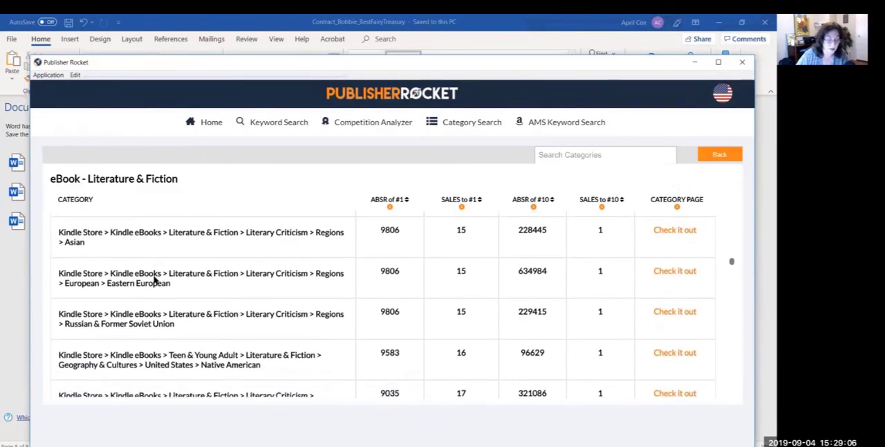
pyautogui.scroll(-3, 154, 279)
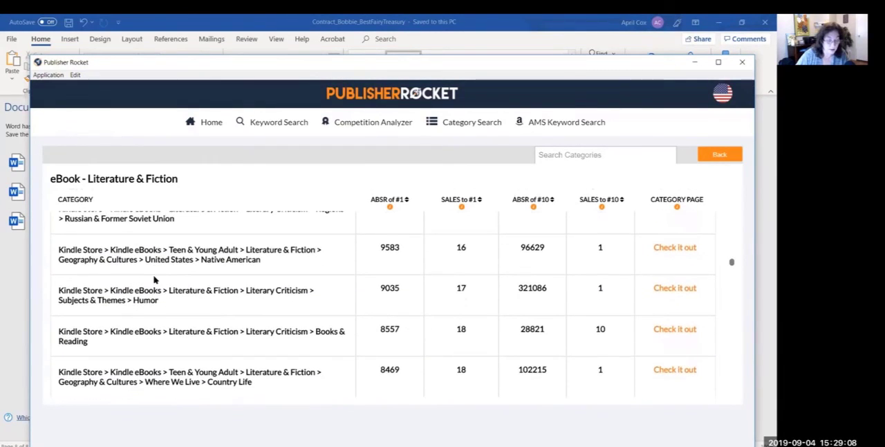
pyautogui.scroll(-1, 154, 280)
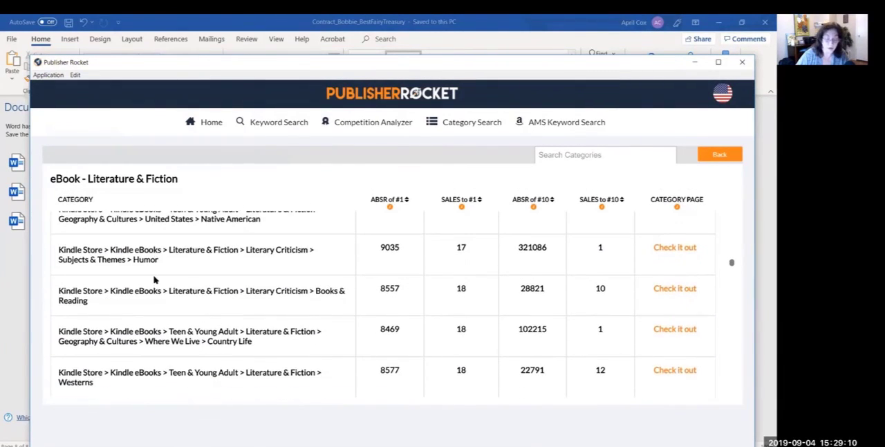
pyautogui.scroll(-3, 154, 280)
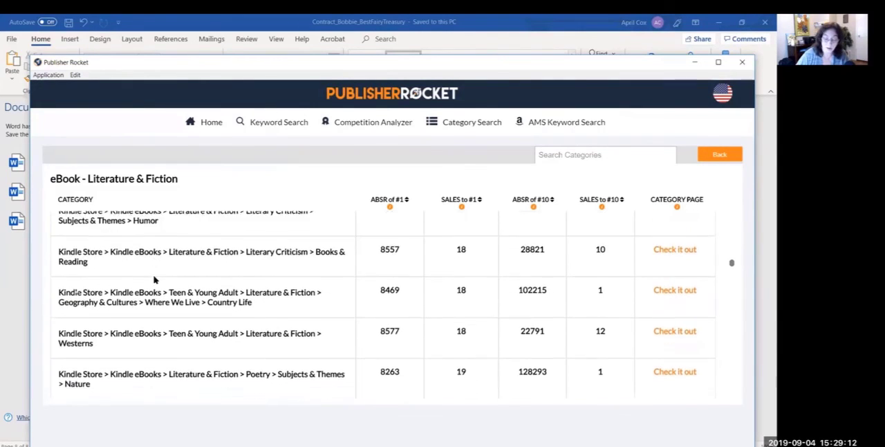
pyautogui.scroll(-2, 154, 279)
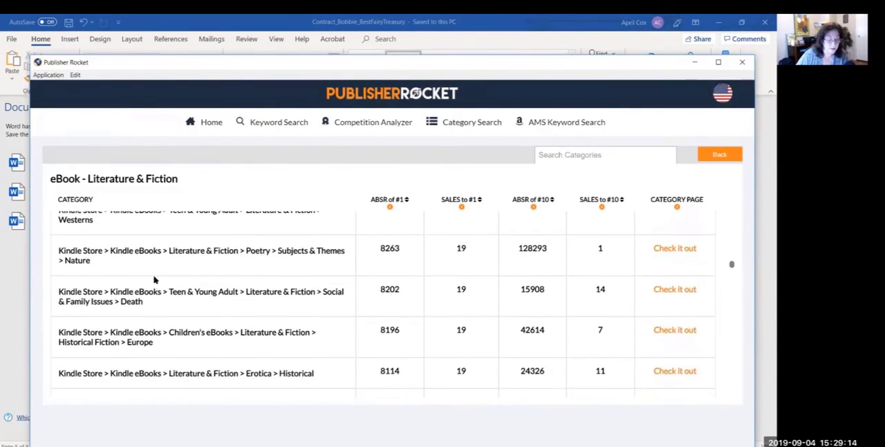
pyautogui.scroll(-4, 155, 279)
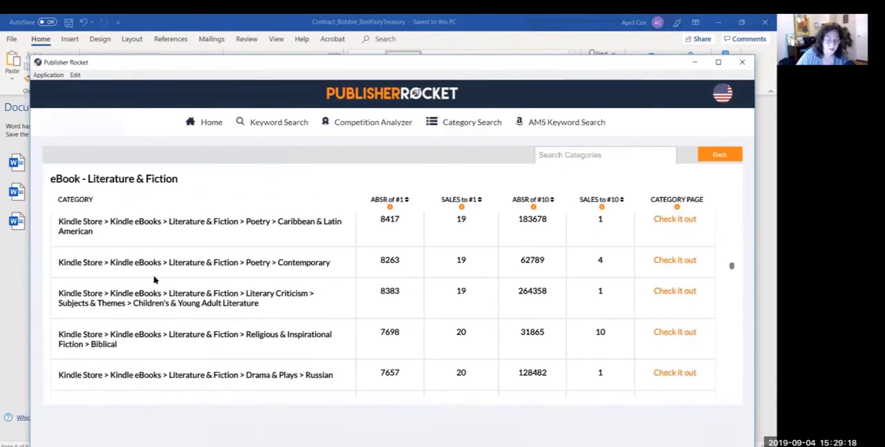
pyautogui.scroll(-3, 154, 279)
pyautogui.scroll(-4, 155, 276)
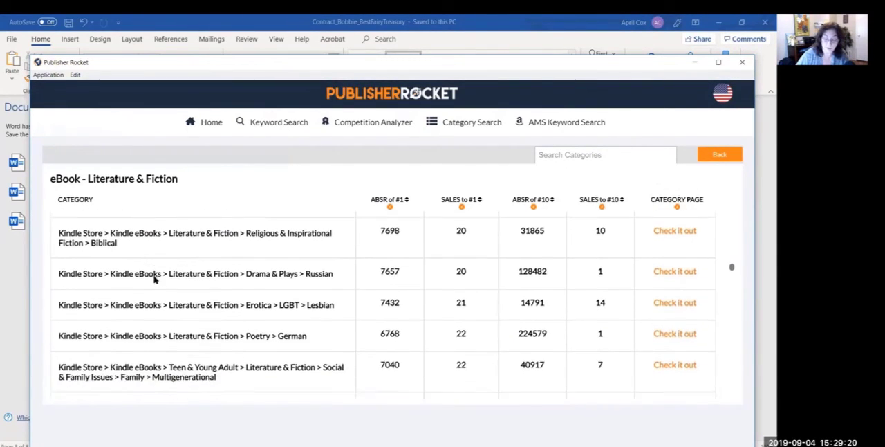